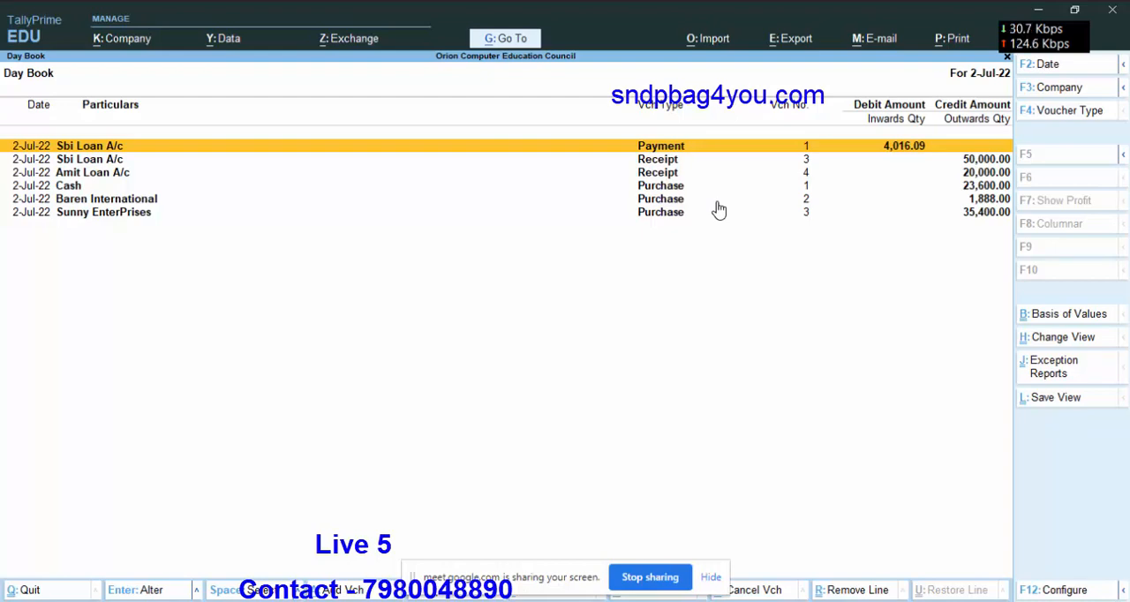
Examine the detailed Balance Sheet with its groups expanded, and return to the Gateway of Tally.
key("Escape")
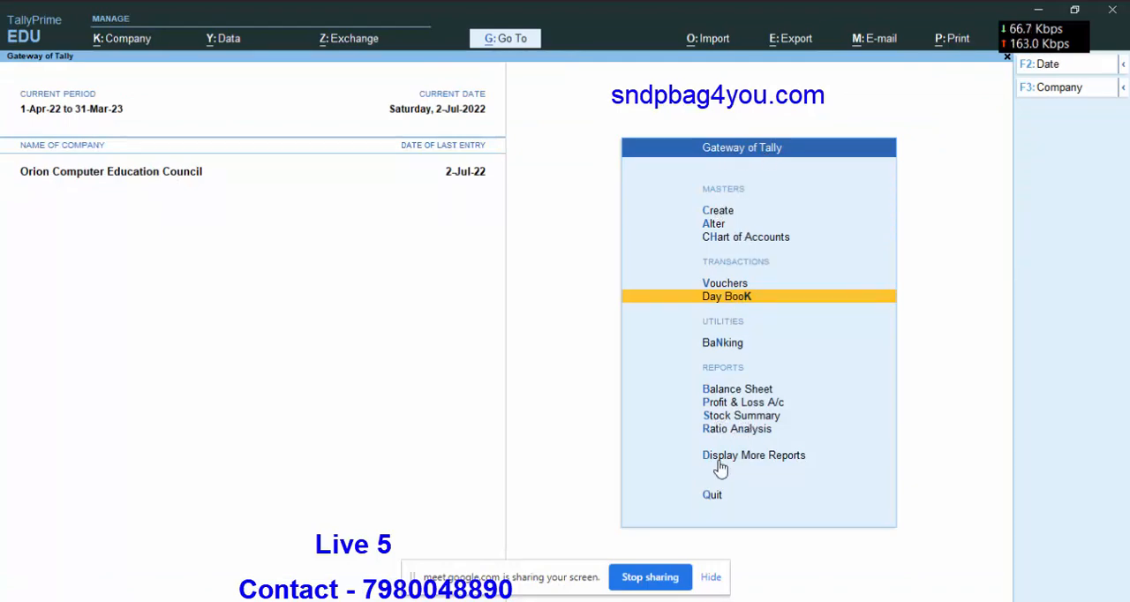
left_click(725, 389)
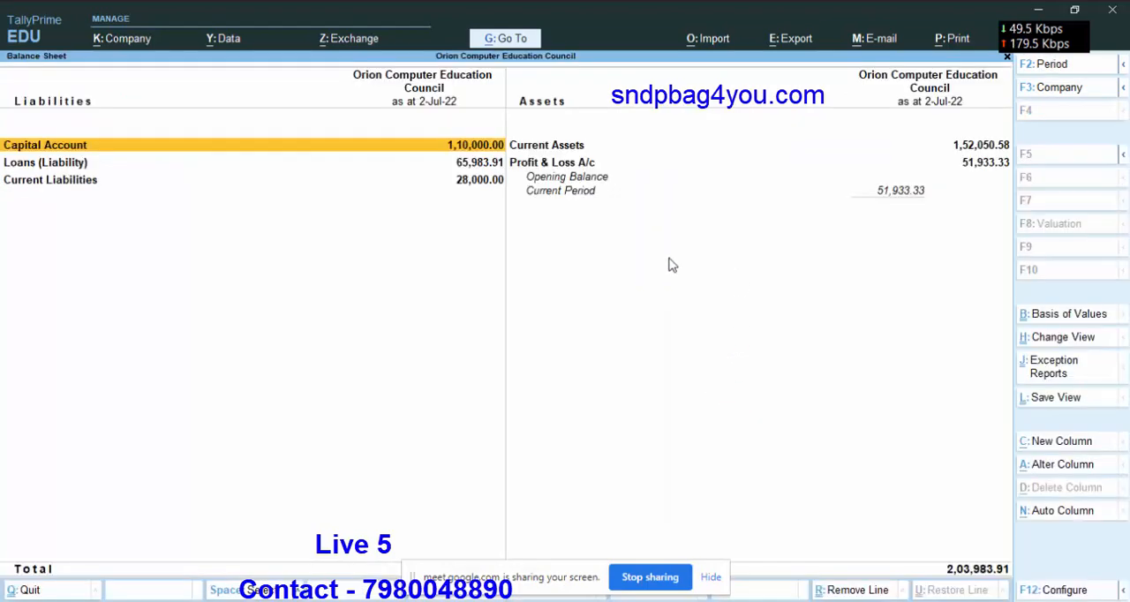
key("alt")
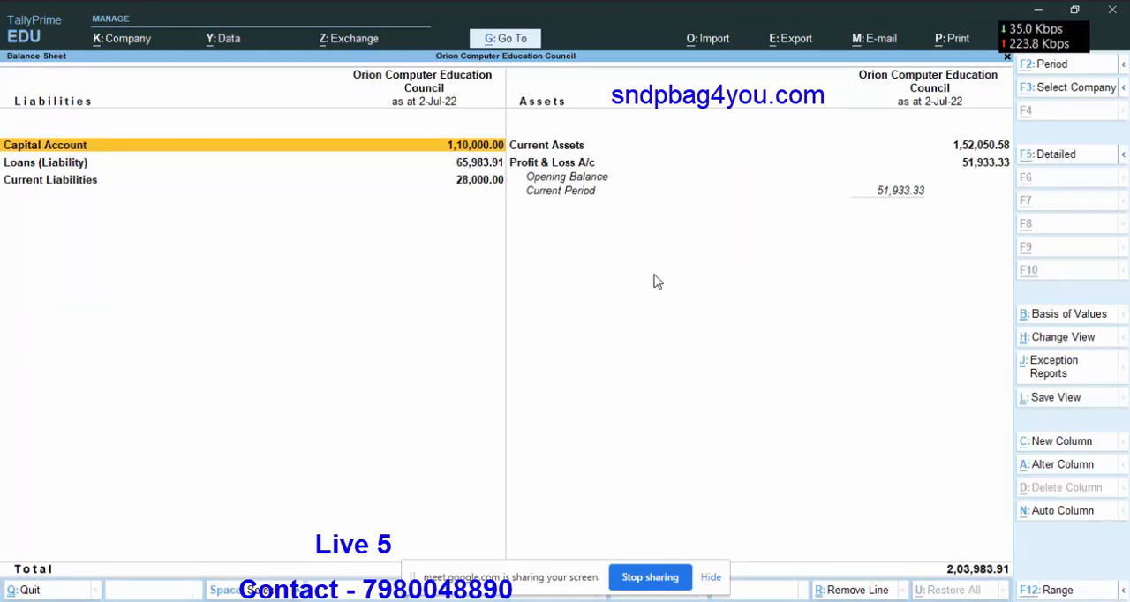
key("alt+F5")
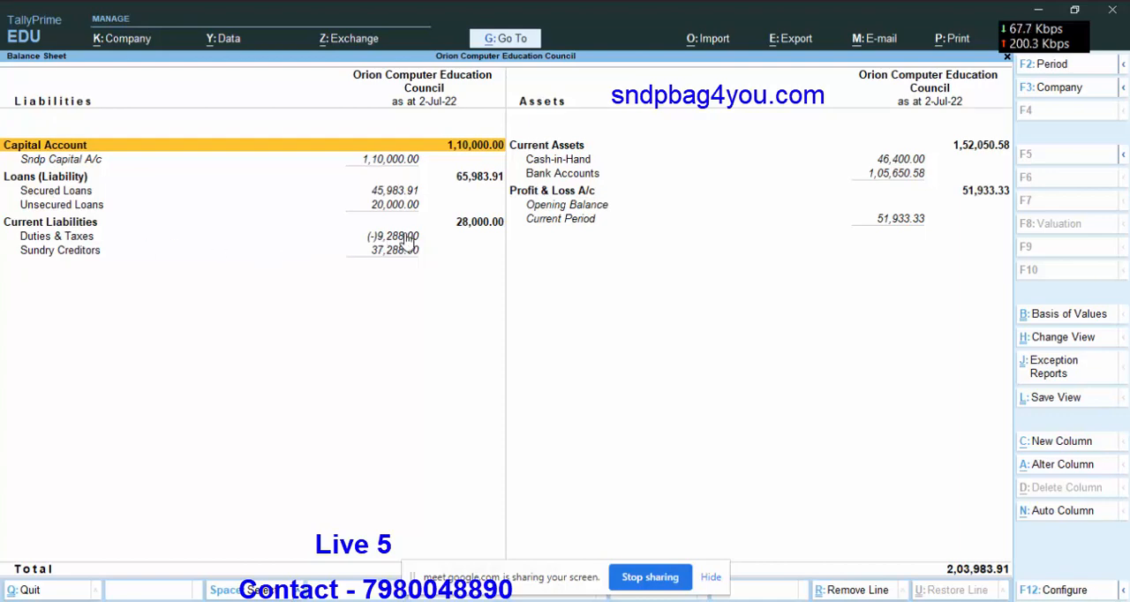
key("Escape")
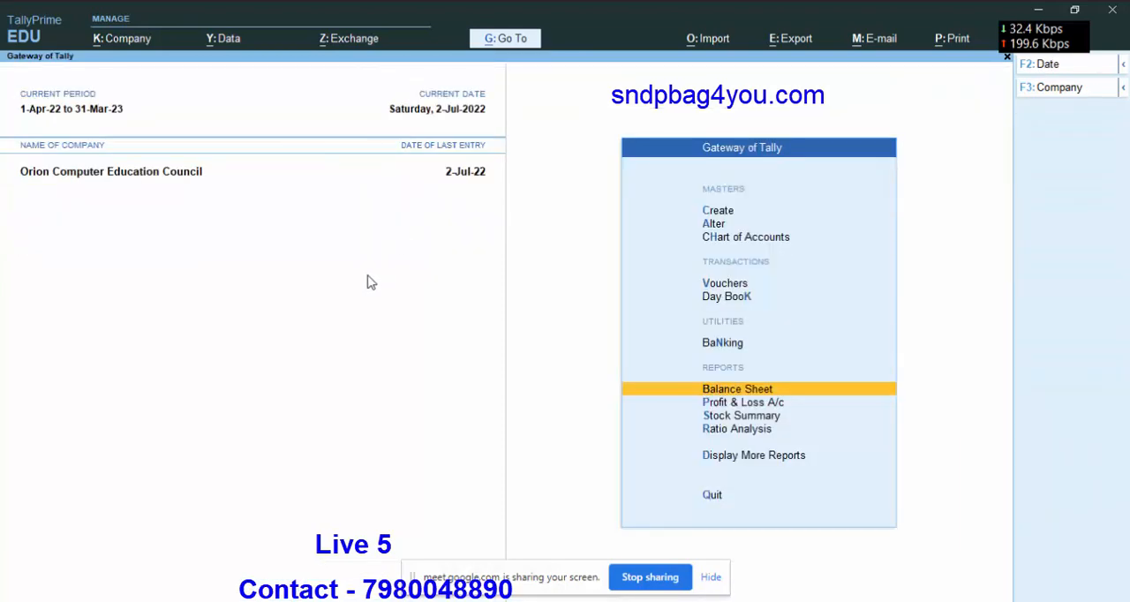
key("Escape")
key("Escape")
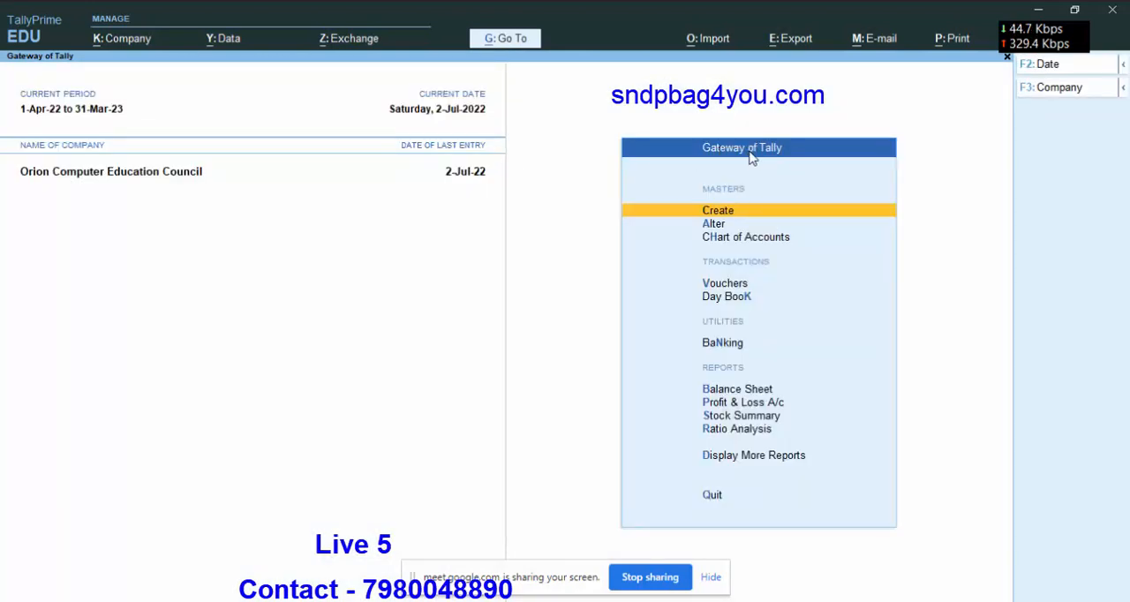
Open the Cash purchase voucher from the Day Book to examine it, and leave it without changes.
left_click(724, 300)
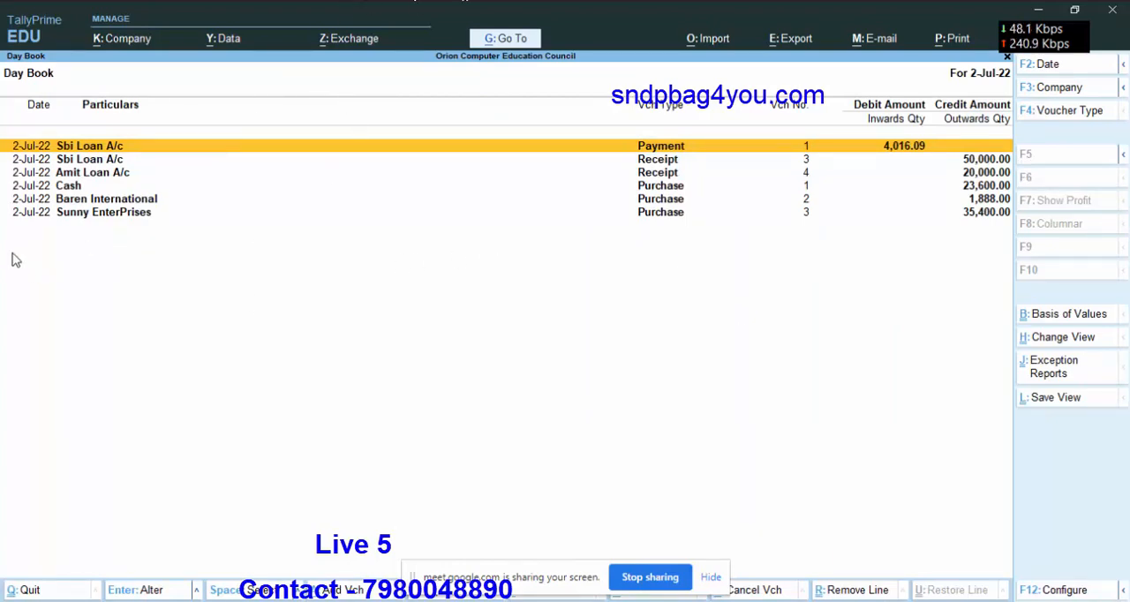
left_click(69, 186)
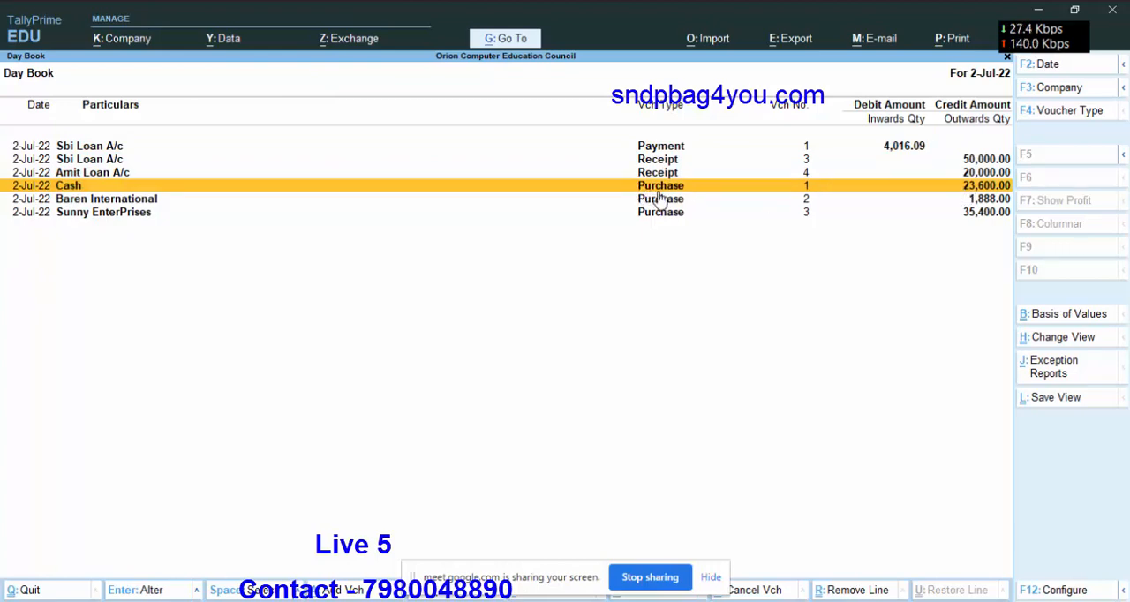
key("Return")
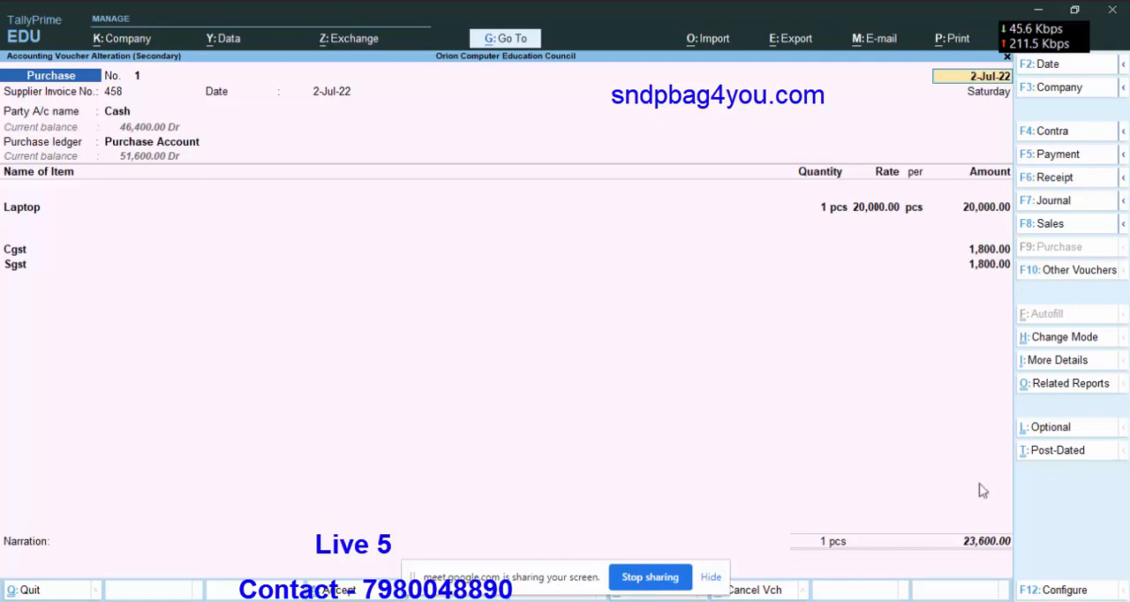
key("Escape")
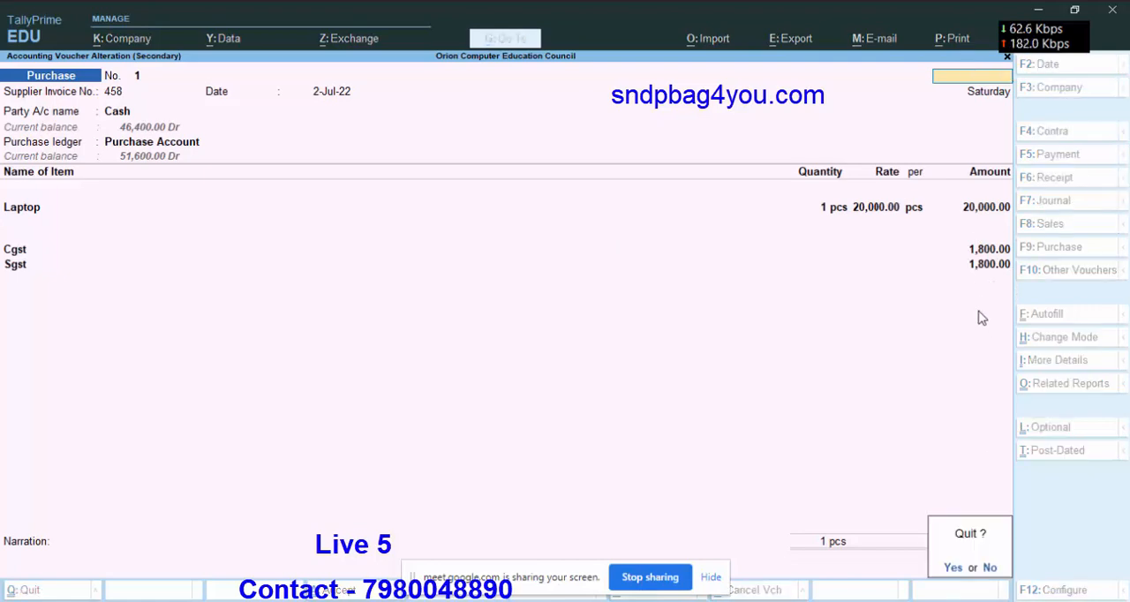
key("Return")
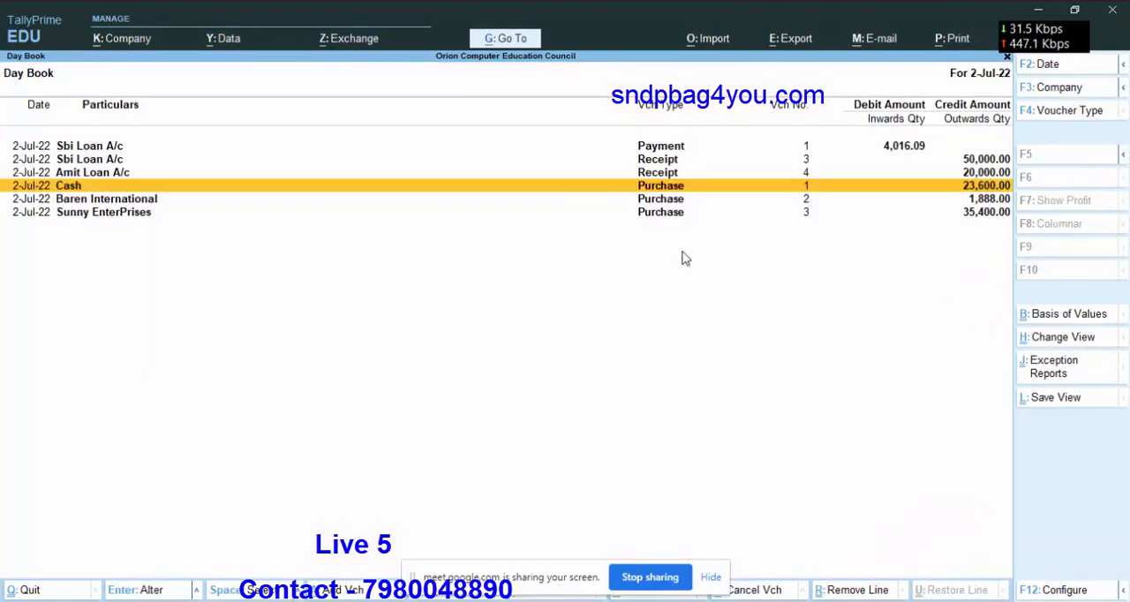
Delete the Baren International and Sunny EnterPrises purchase vouchers together from the Day Book.
left_click(667, 200)
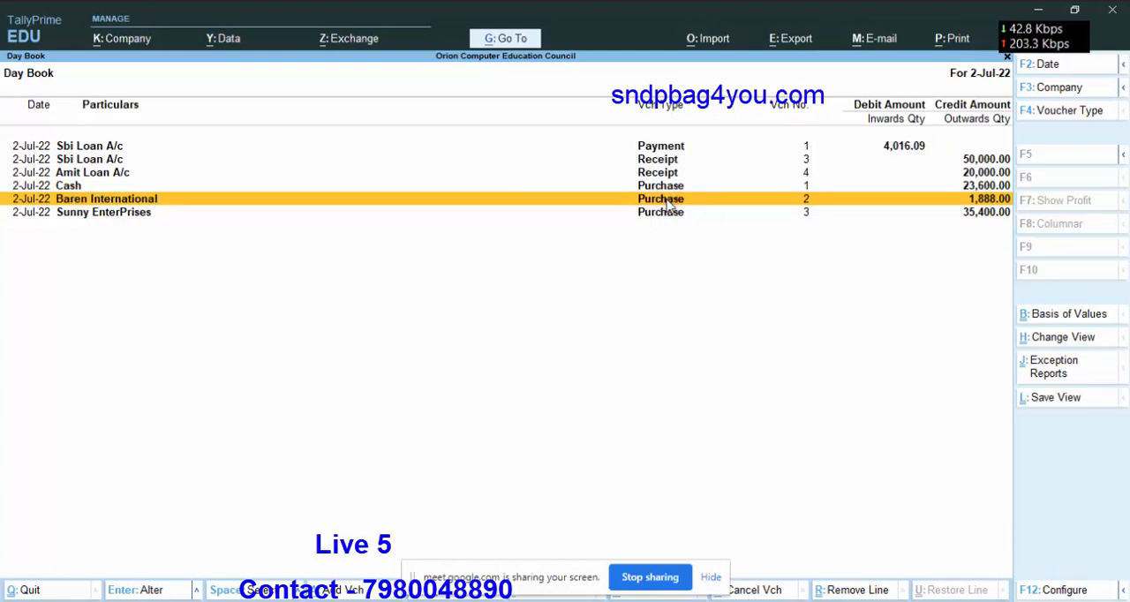
left_click(668, 202)
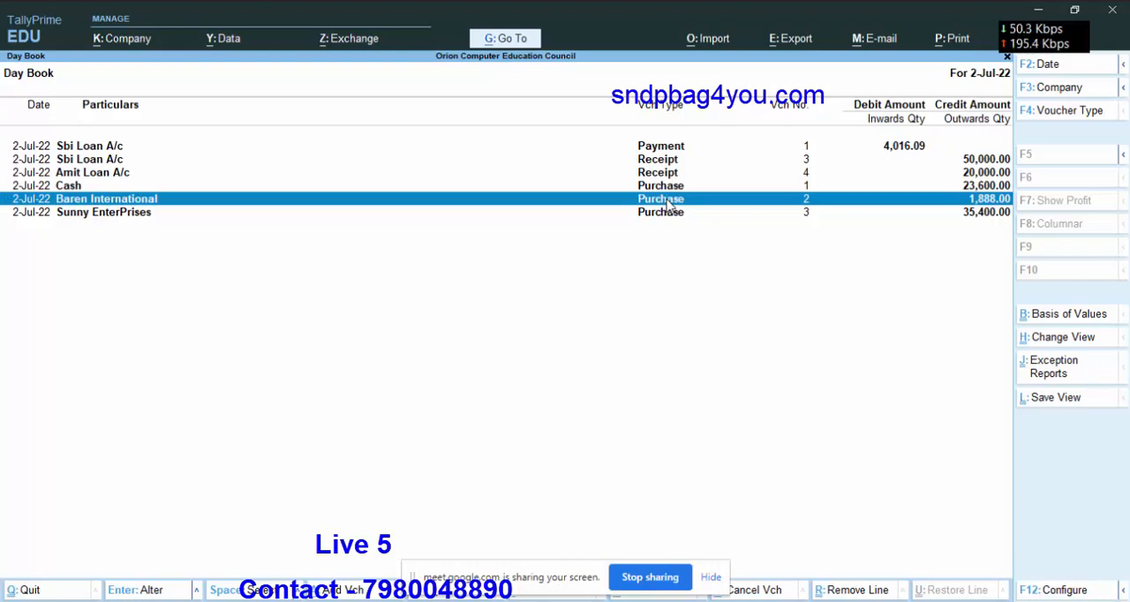
key("Up")
key("Up")
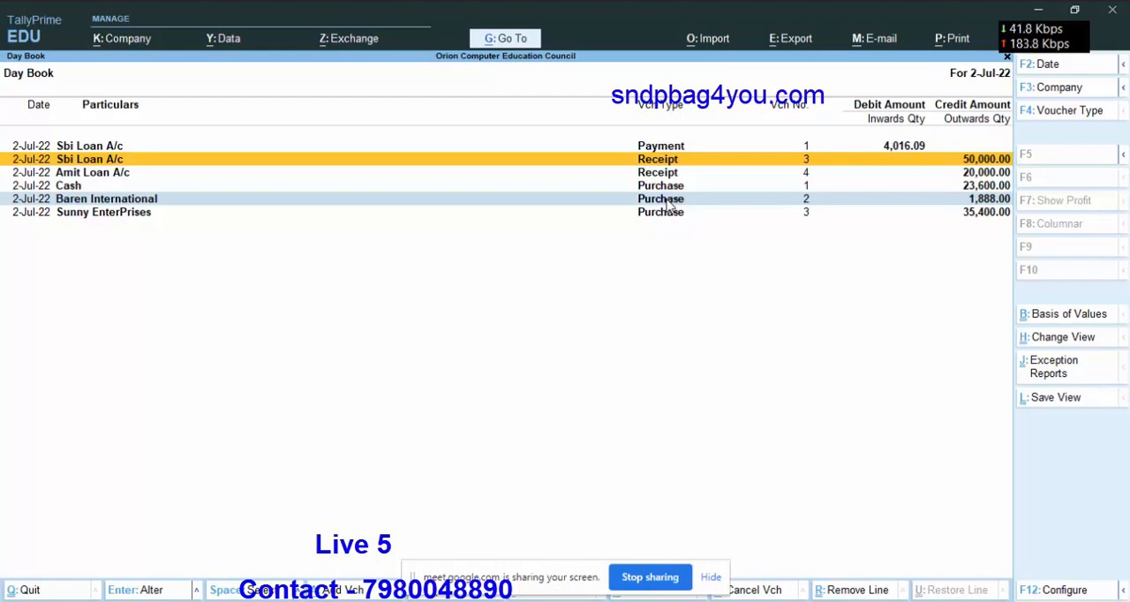
key("space")
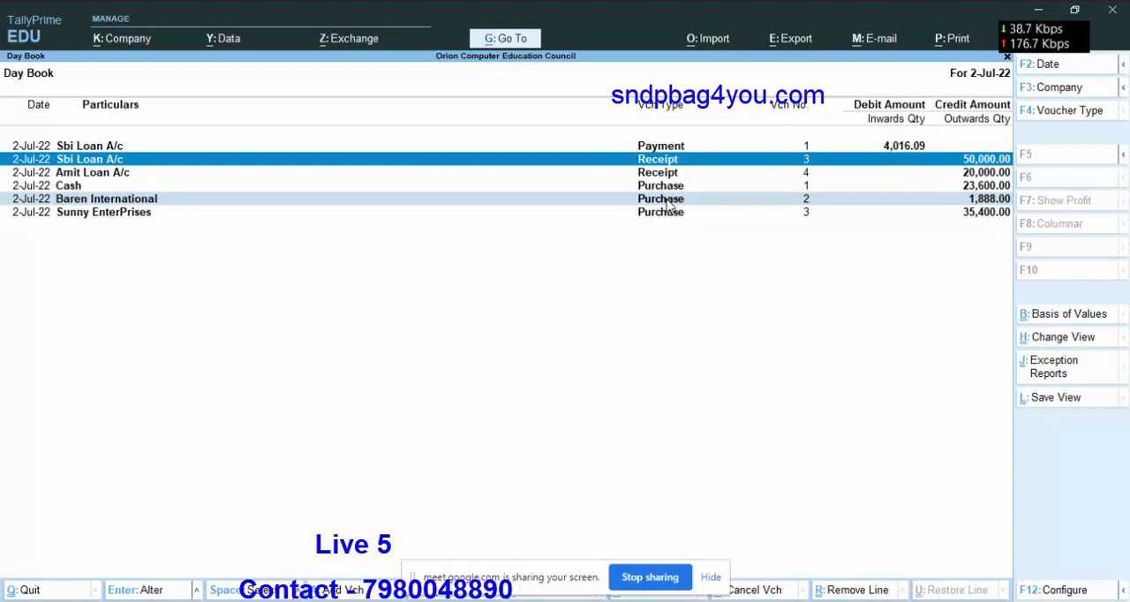
key("space")
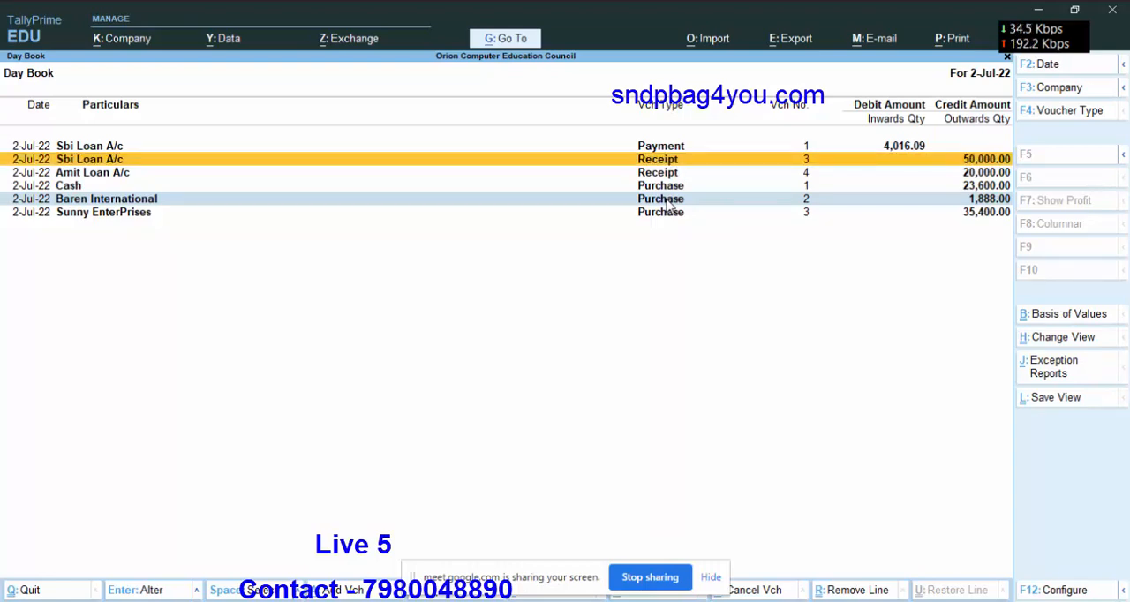
key("Down")
key("Down")
key("Down")
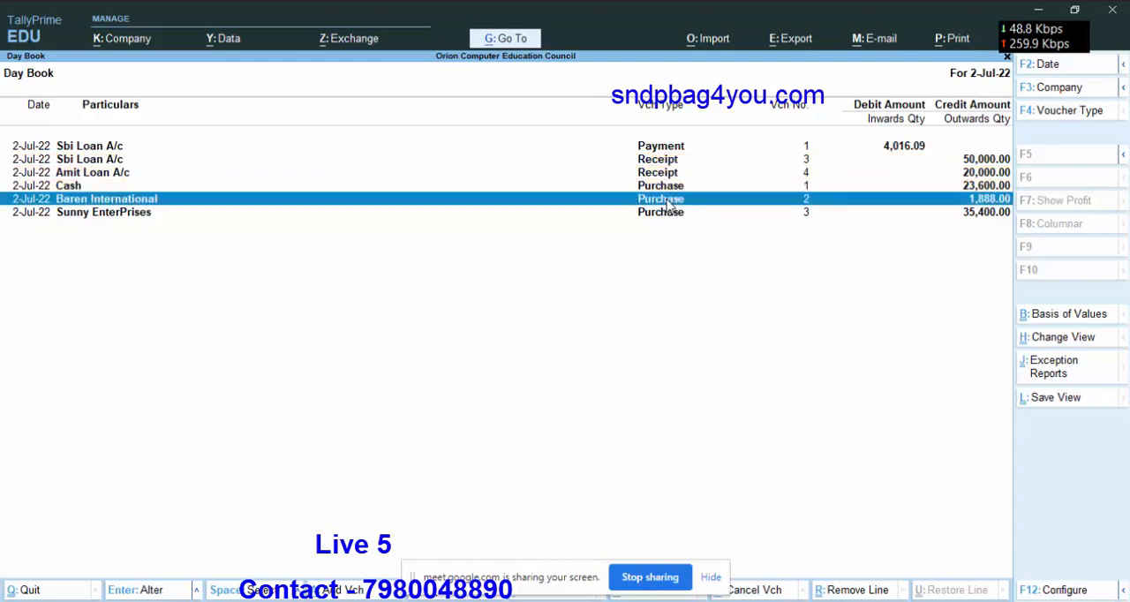
key("space")
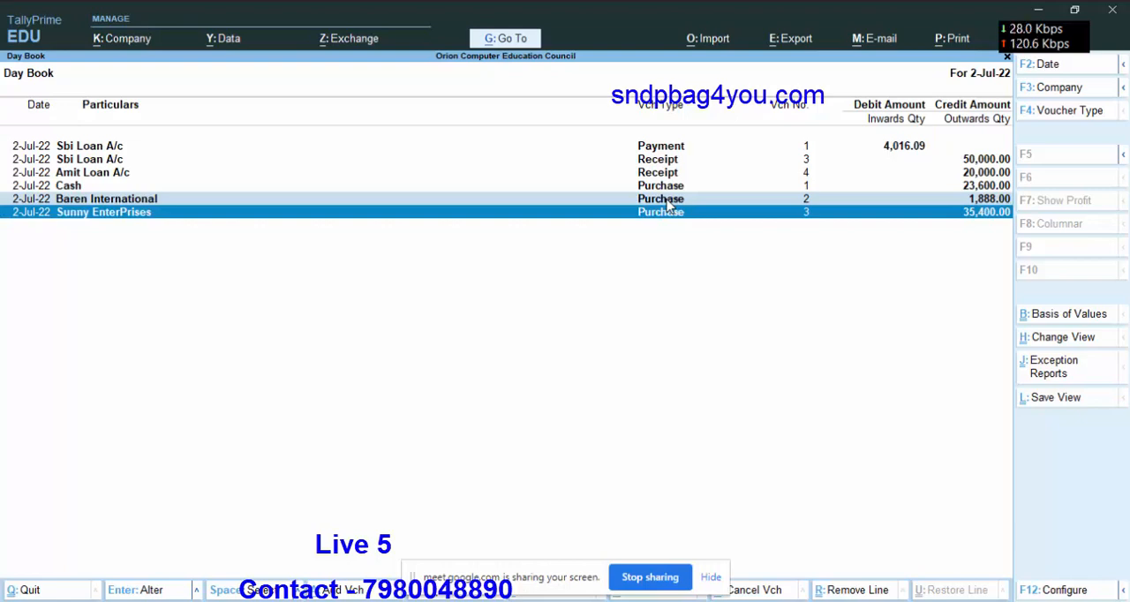
key("alt")
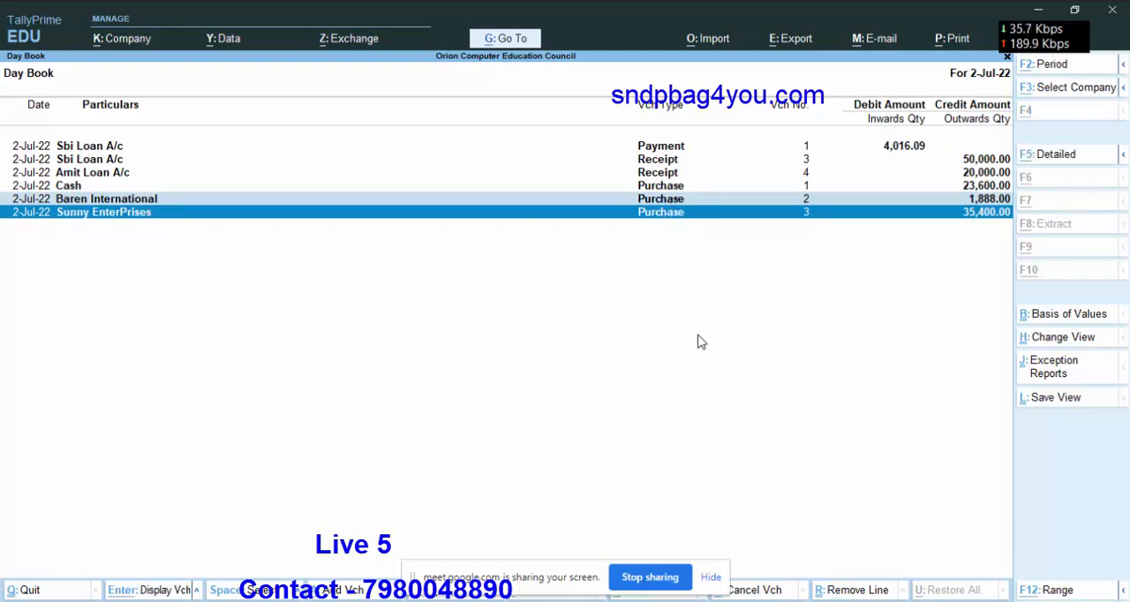
key("alt+d")
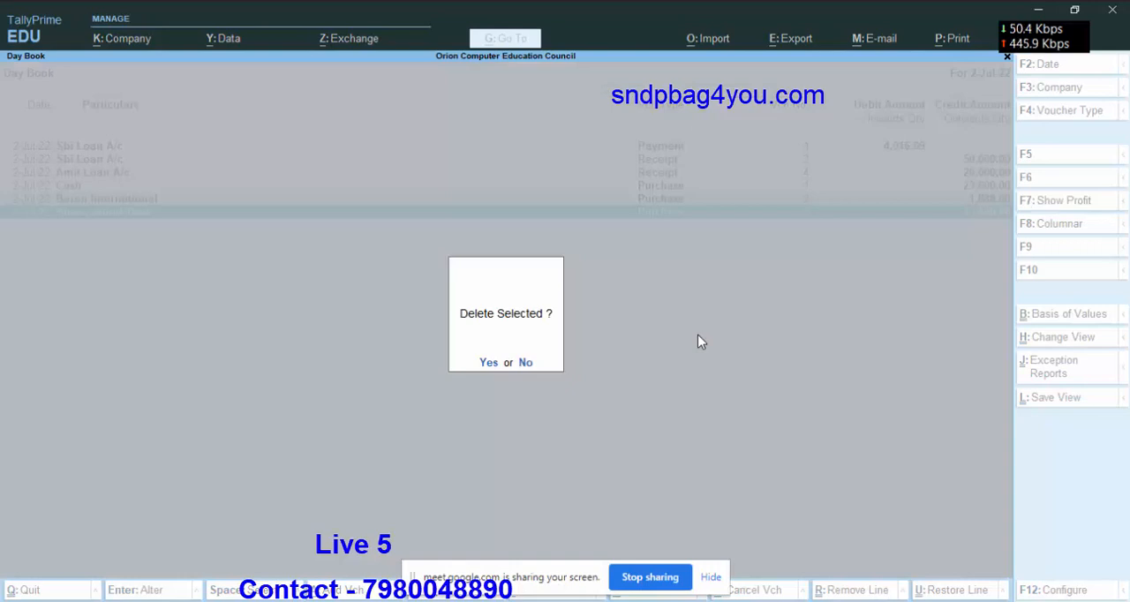
key("y")
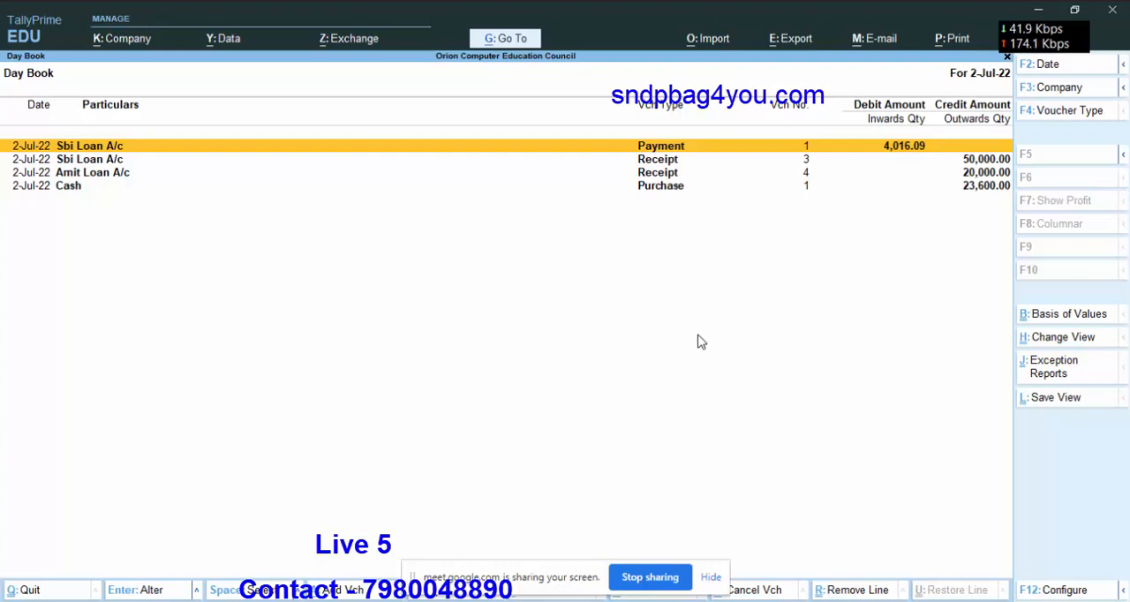
Review the detailed Balance Sheet after the deletion, check the Duties & Taxes line, and return to the Gateway of Tally.
key("Escape")
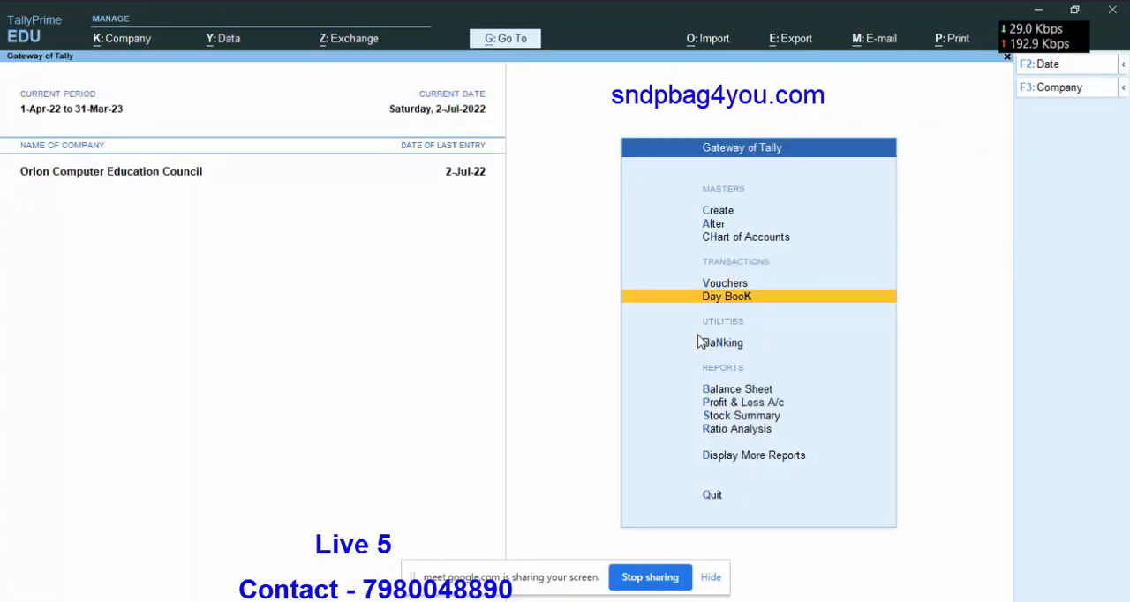
key("Down")
key("Down")
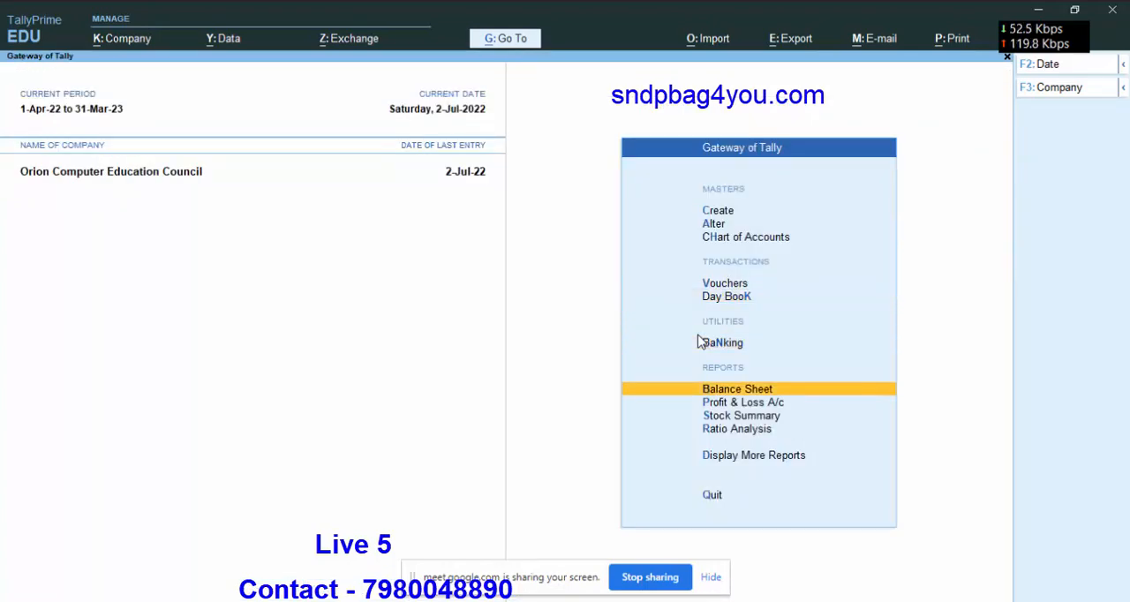
key("Return")
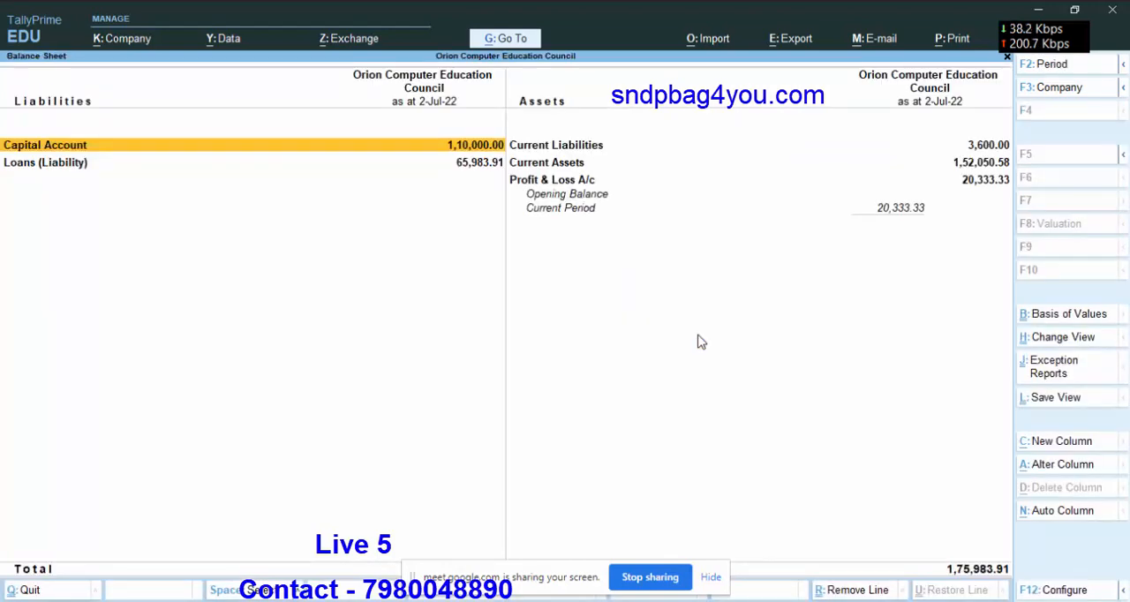
key("alt")
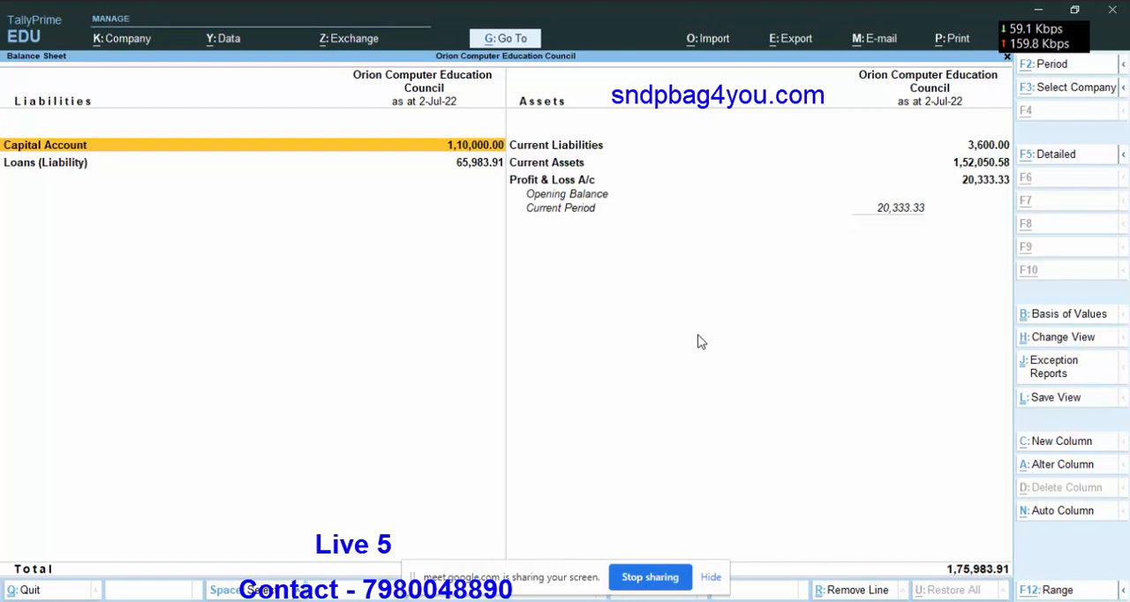
key("alt+F5")
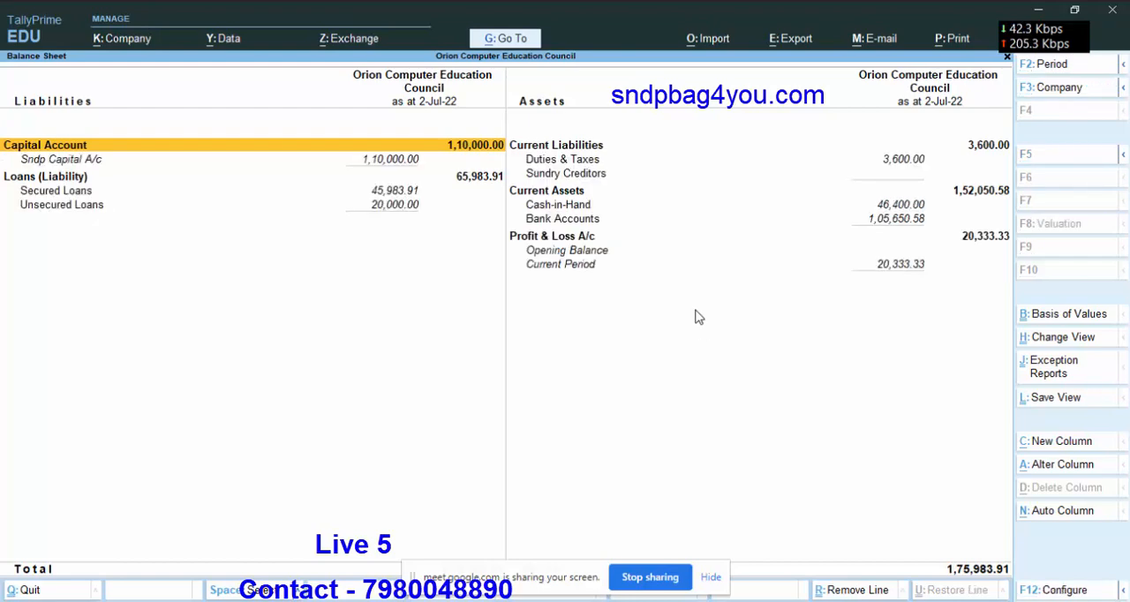
left_click(569, 159)
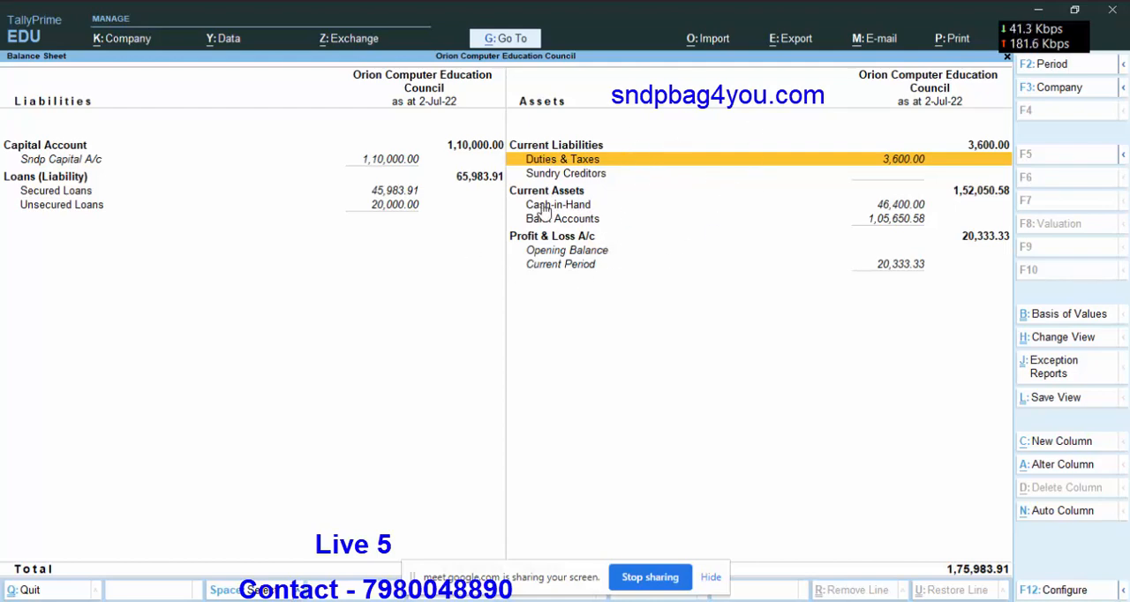
key("Escape")
key("Escape")
key("n")
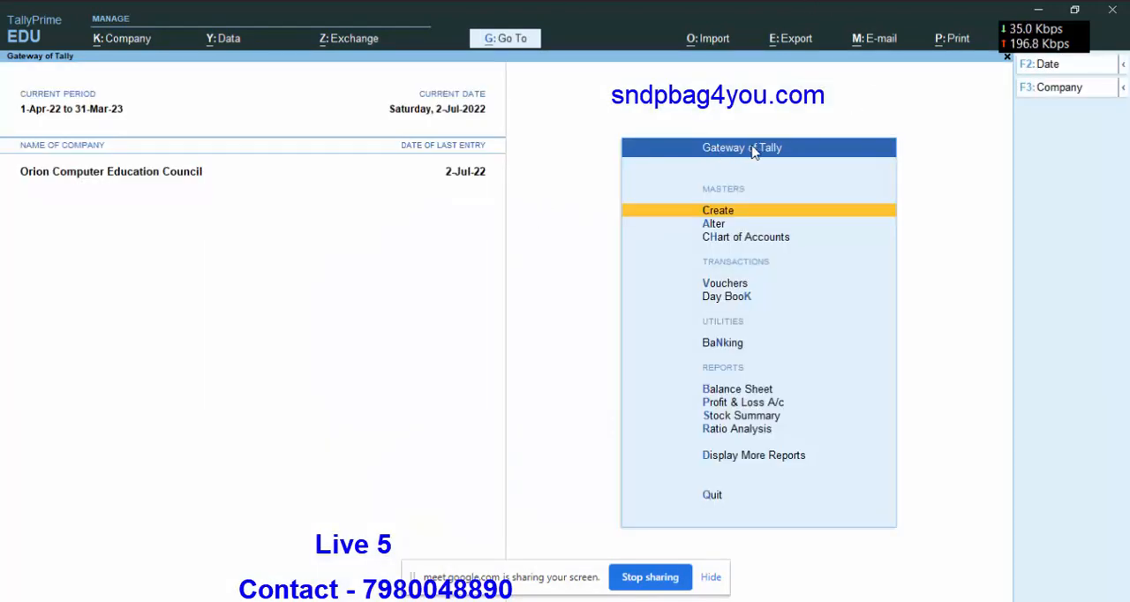
Switch to Excel to consult the Meena Agencies entry in the Ledger sheet and the stock sheet, and return to TallyPrime.
key("alt+Tab")
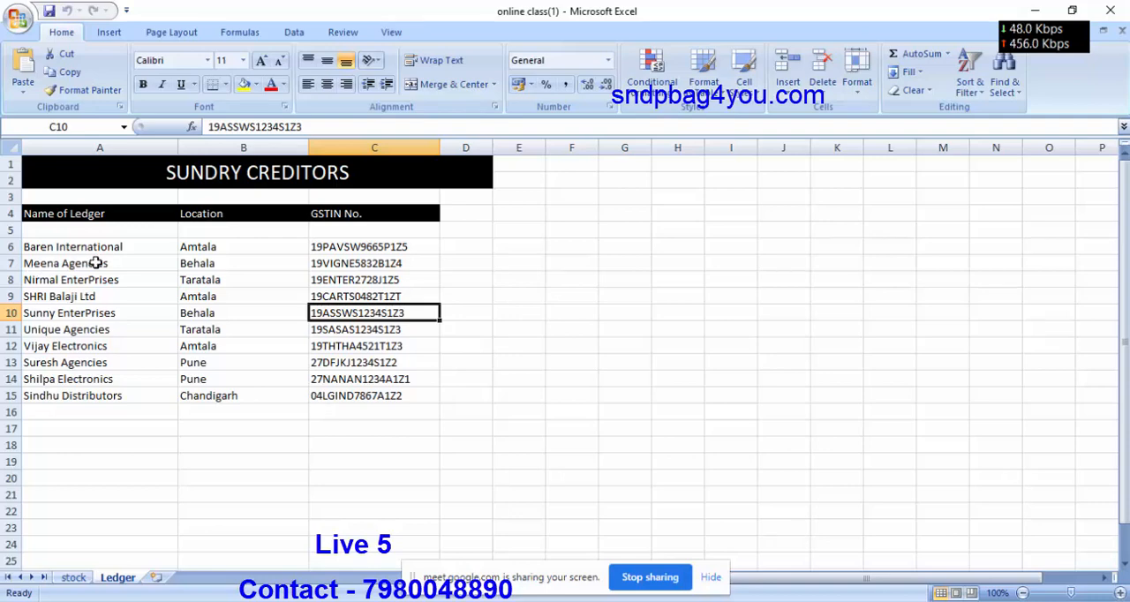
left_click(95, 263)
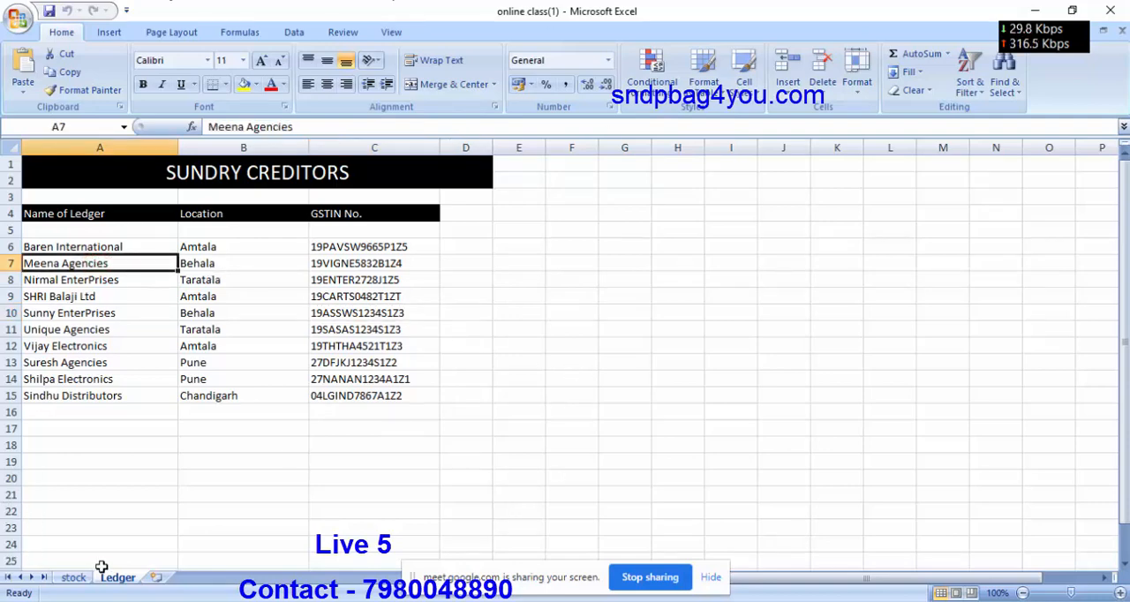
left_click(71, 576)
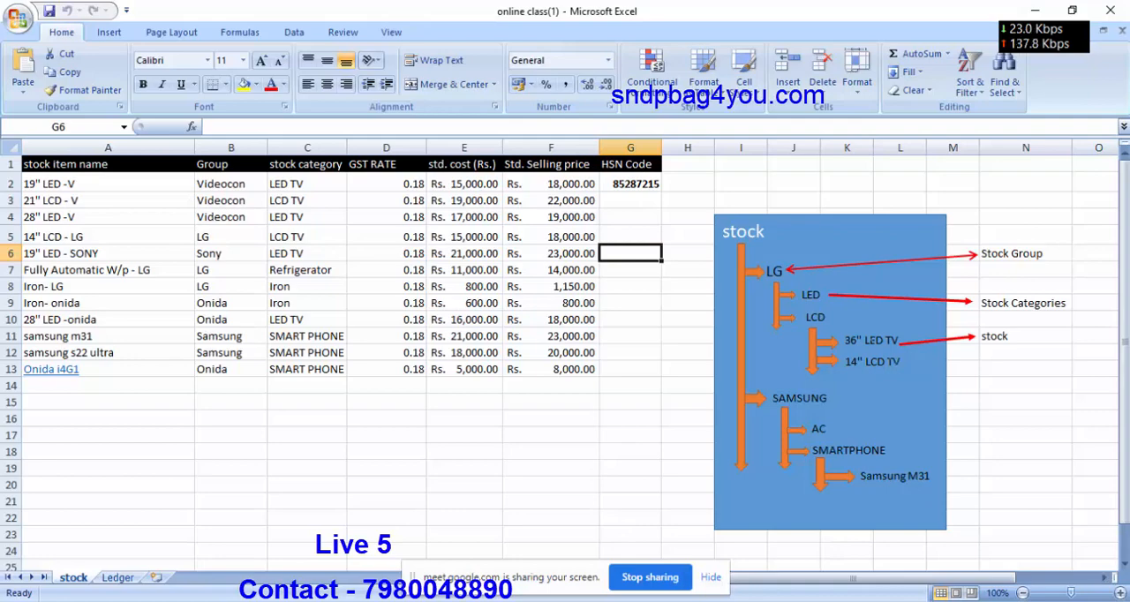
left_click(793, 601)
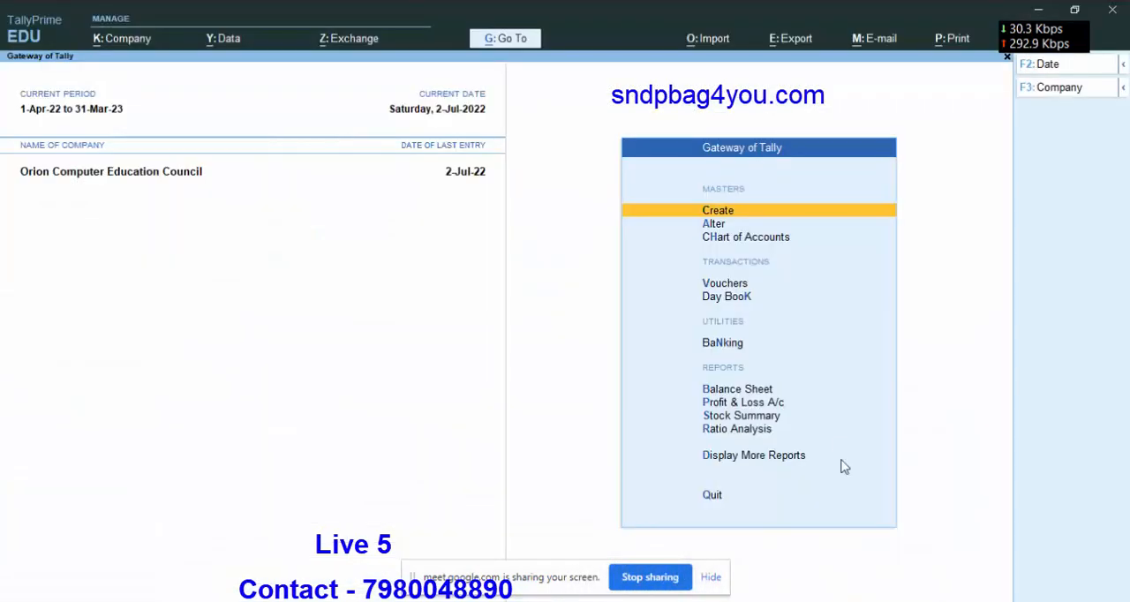
Start a purchase voucher with supplier invoice number 569 dated 2-Jul-22, and choose Meena Agencies as the party account.
left_click(724, 283)
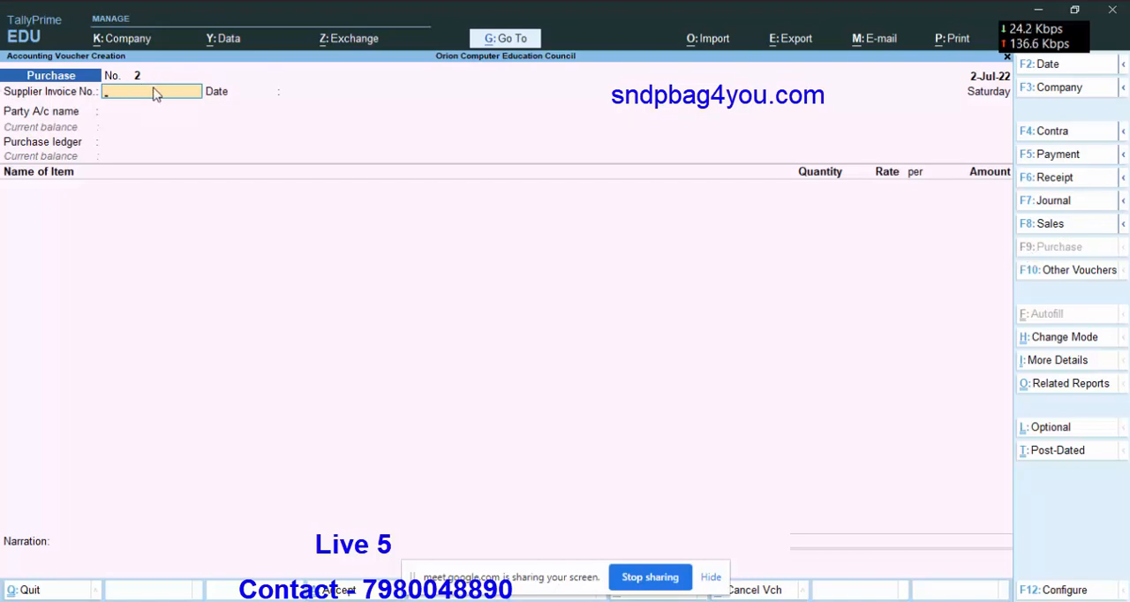
type("9")
key("Return")
key("Return")
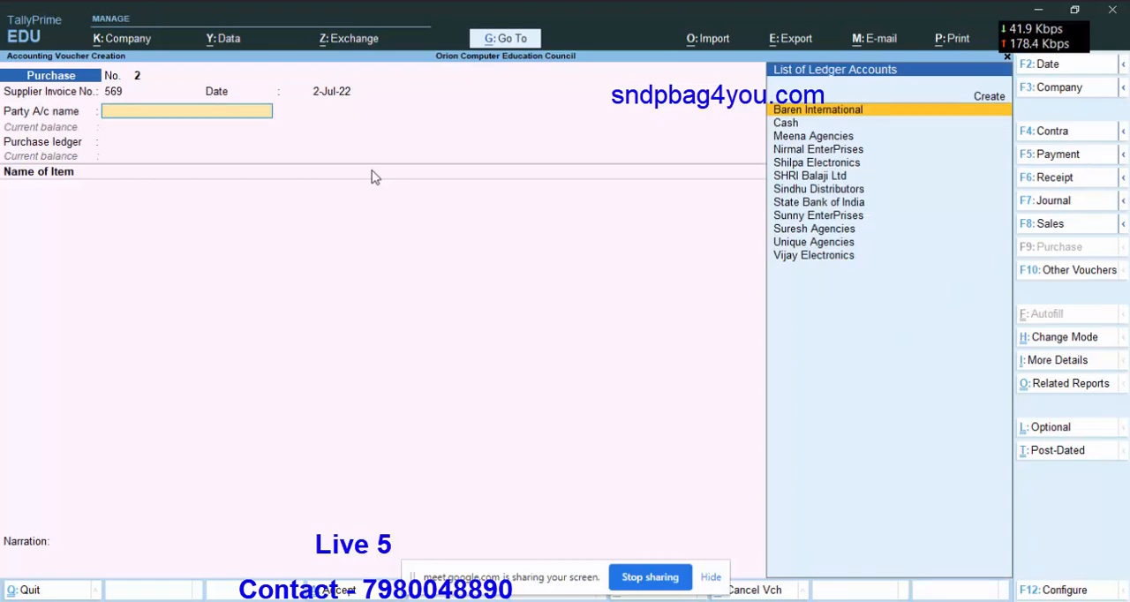
key("Down")
key("Down")
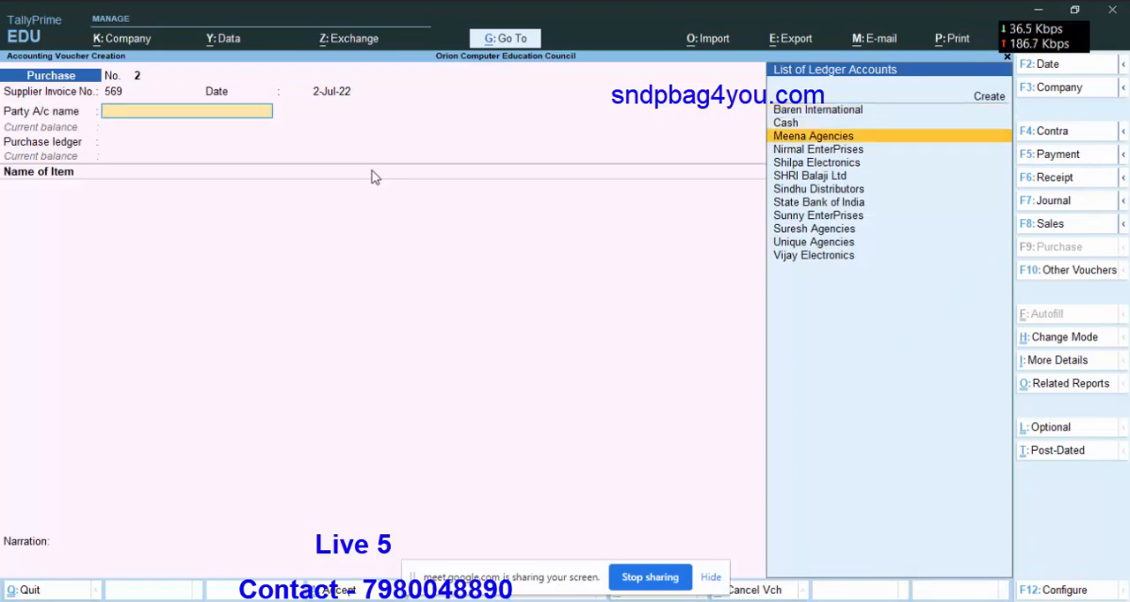
key("Return")
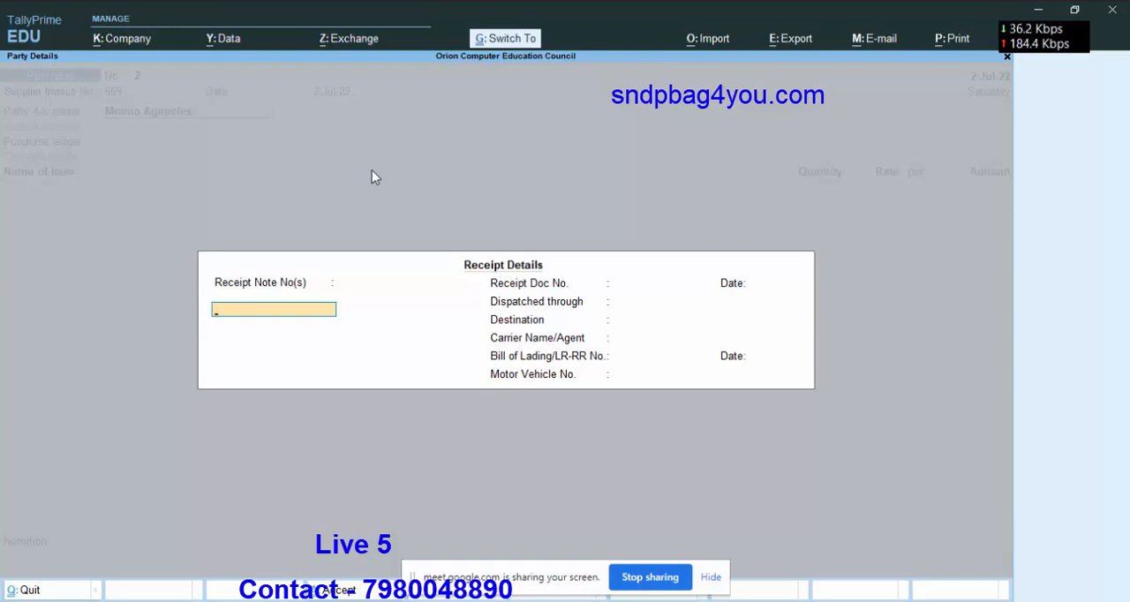
Leave the receipt details blank, accept the default party details, and choose Purchase Account as the purchase ledger.
key("Return")
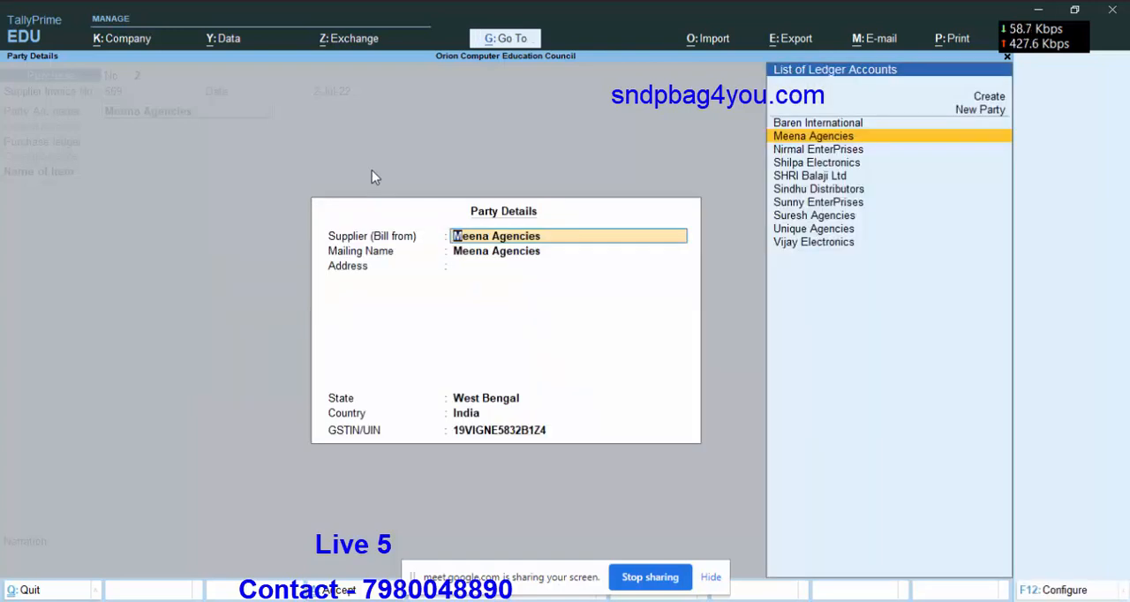
key("Return")
key("Return")
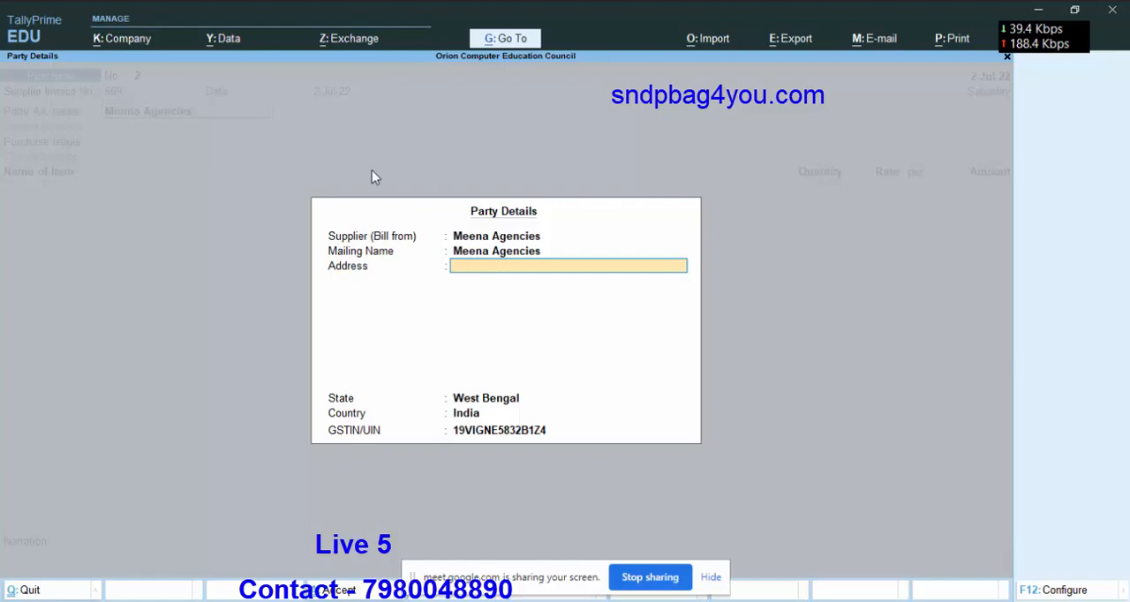
key("Return")
key("Return")
key("Return")
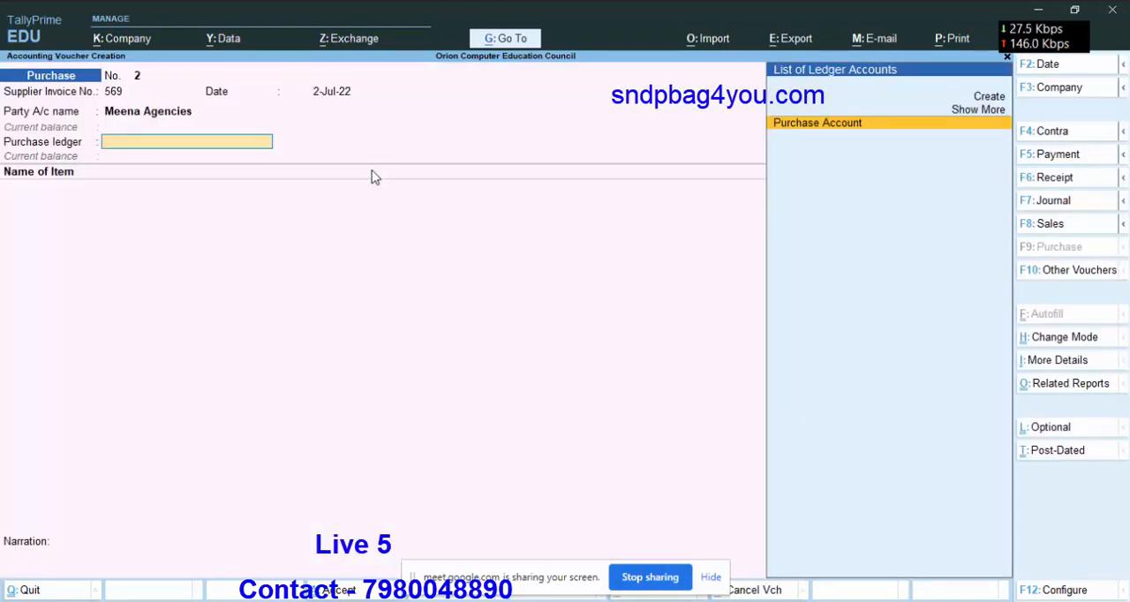
key("Return")
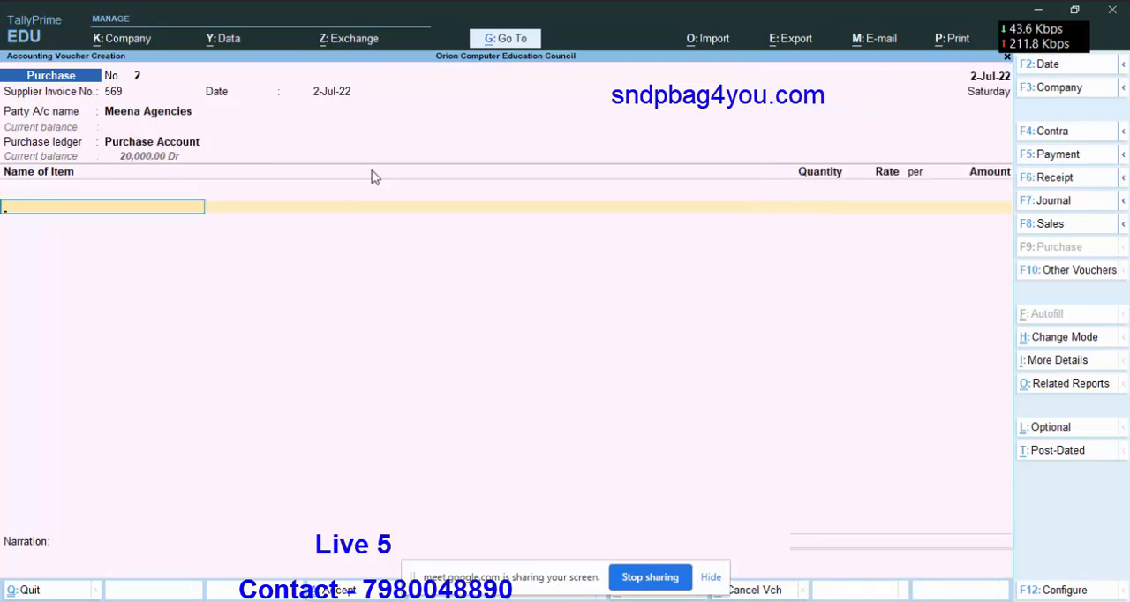
key("BackSpace")
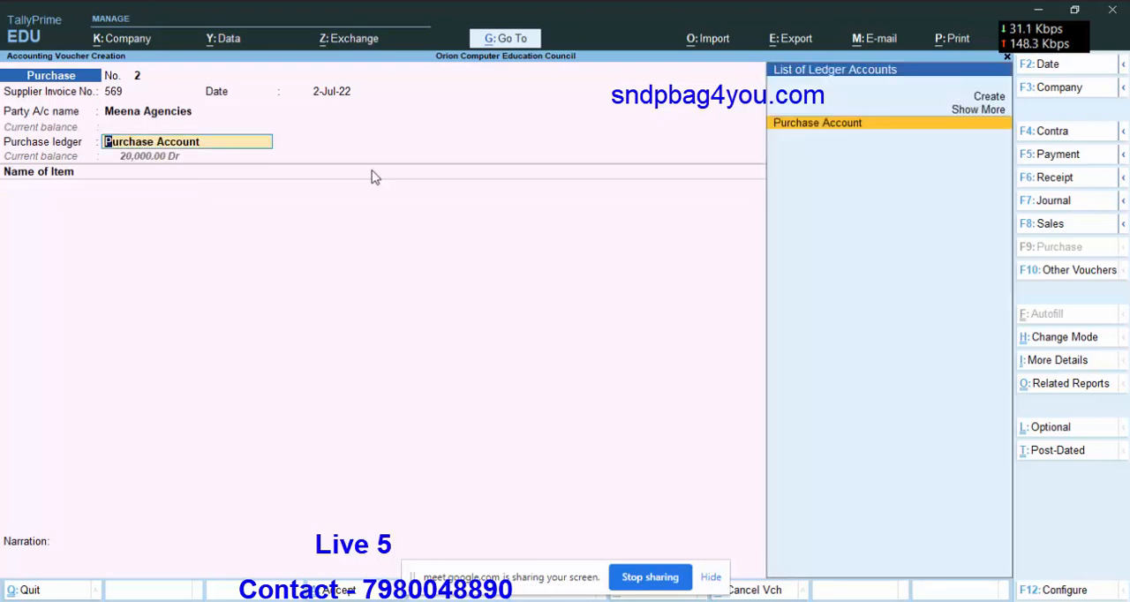
key("Return")
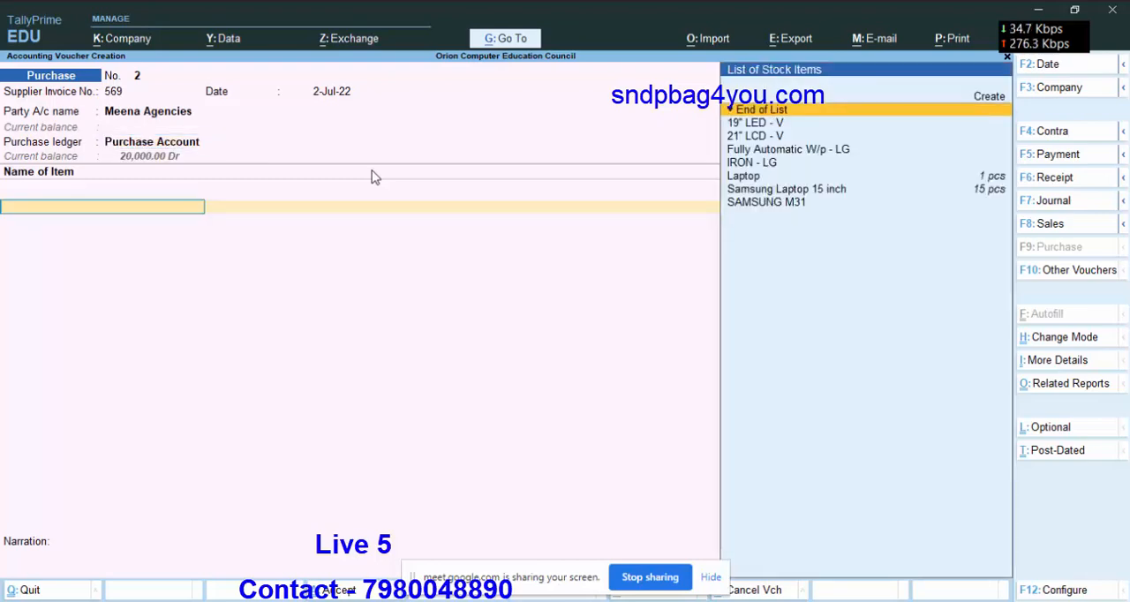
Return to the purchase ledger entry and set Show more configurations and Show all configurations to Yes in the voucher configuration.
key("BackSpace")
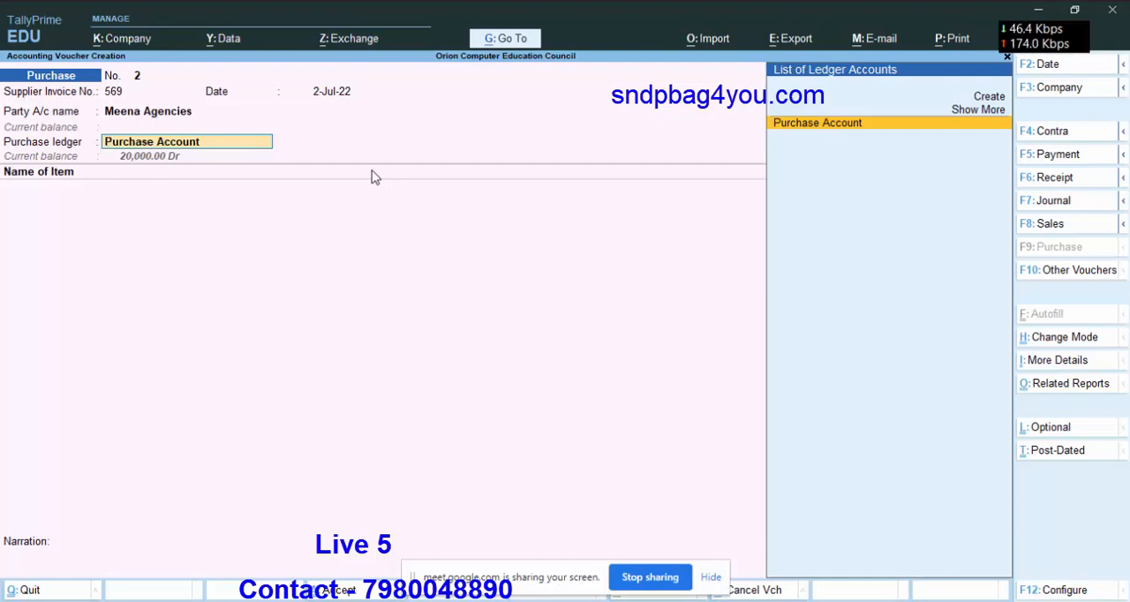
left_click(1071, 591)
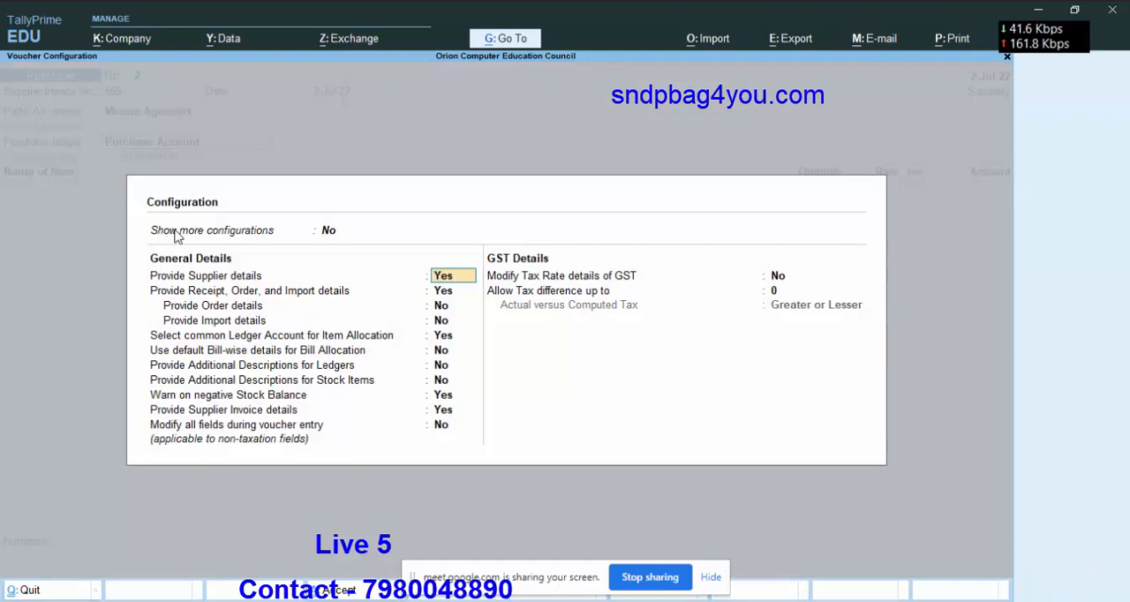
left_click(338, 233)
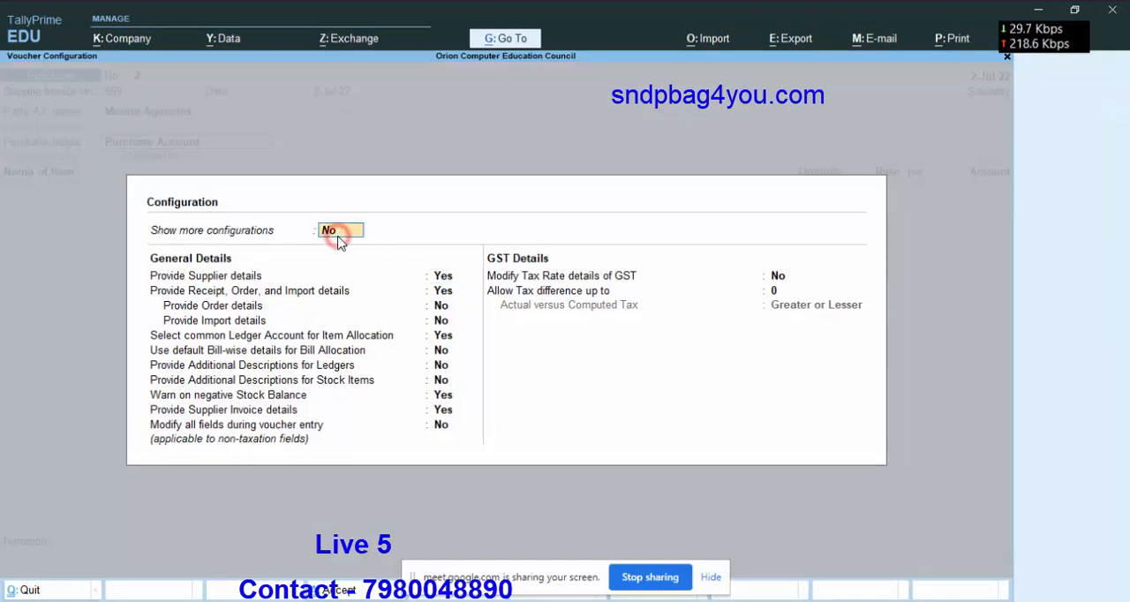
type("y")
key("Return")
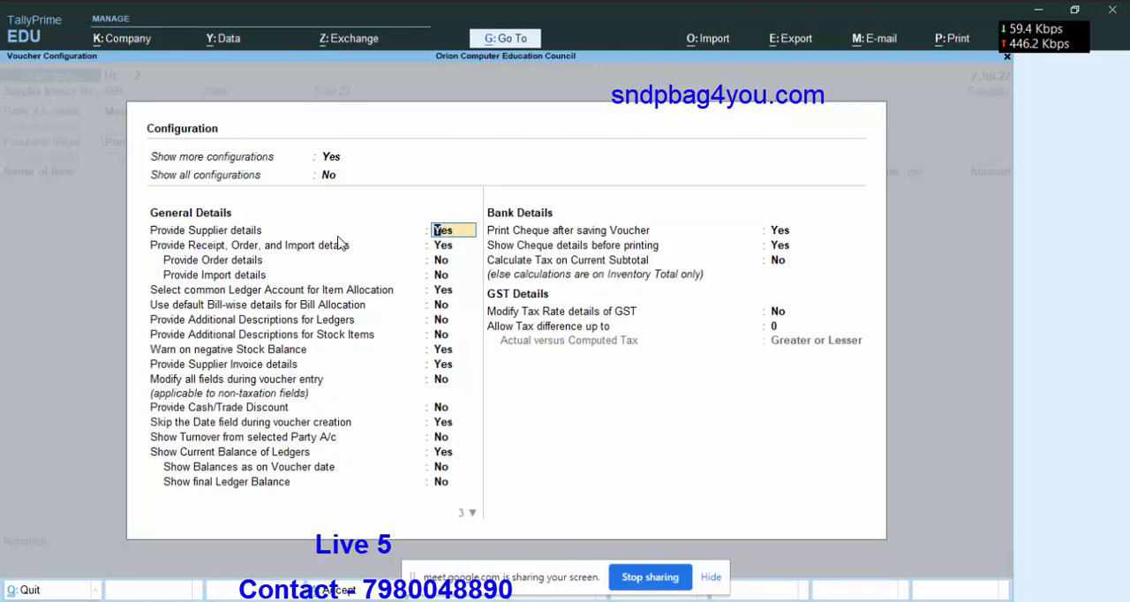
left_click(335, 179)
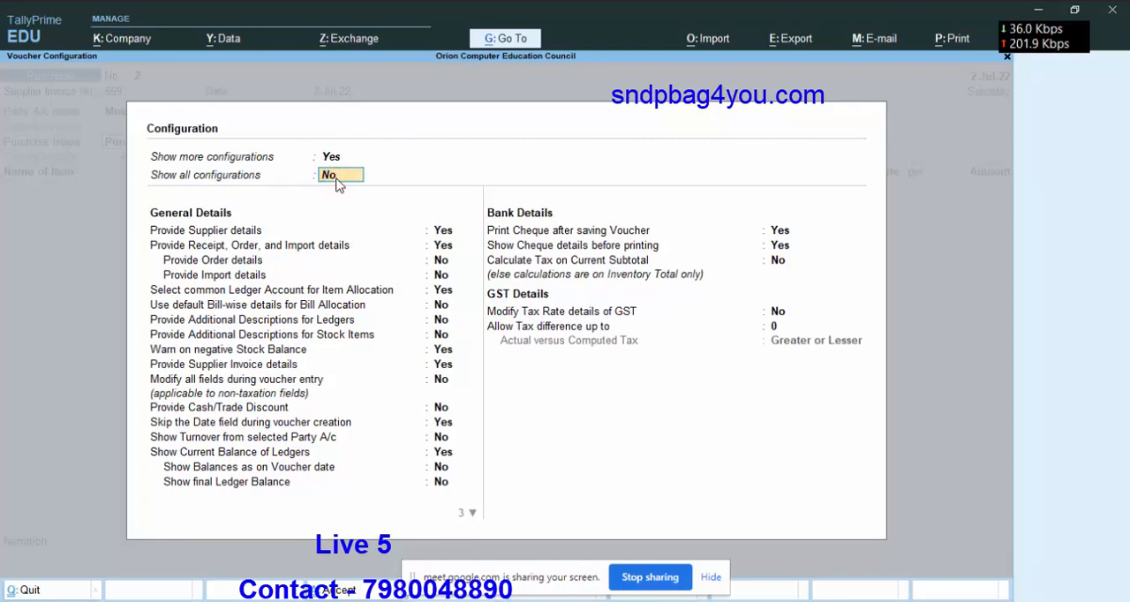
type("y")
key("Return")
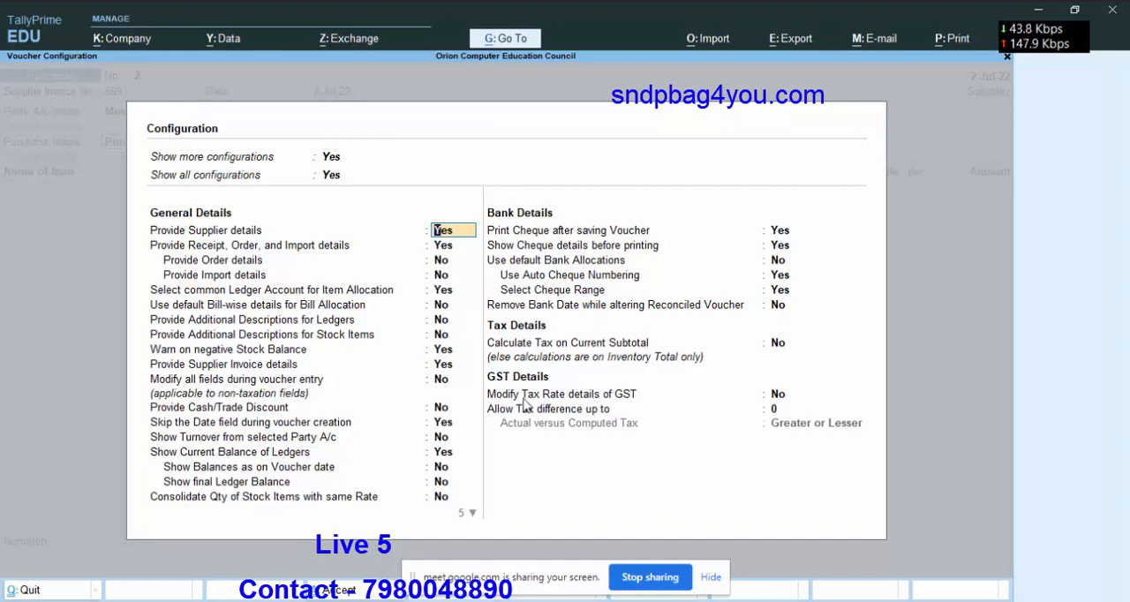
Set Modify Tax Rate details of GST to Yes and save the voucher configuration.
left_click(774, 397)
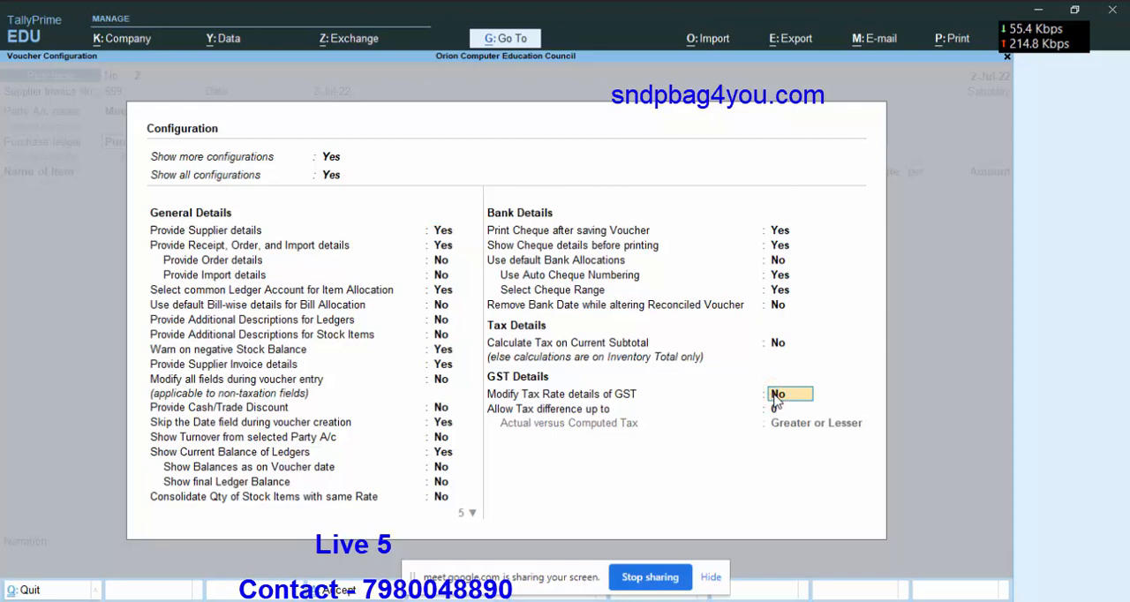
key("y")
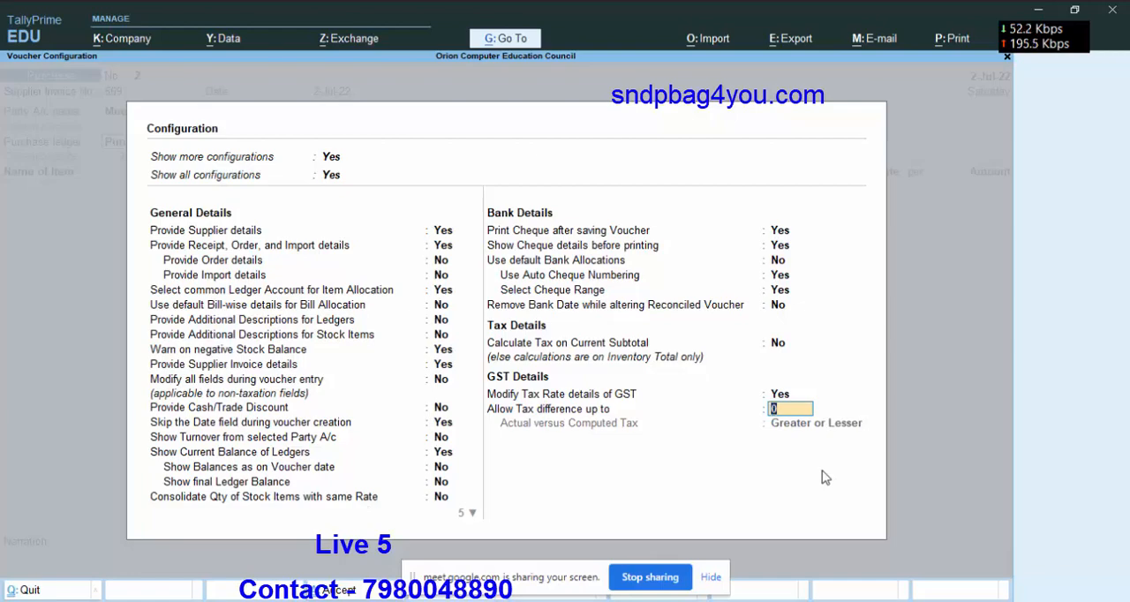
key("ctrl")
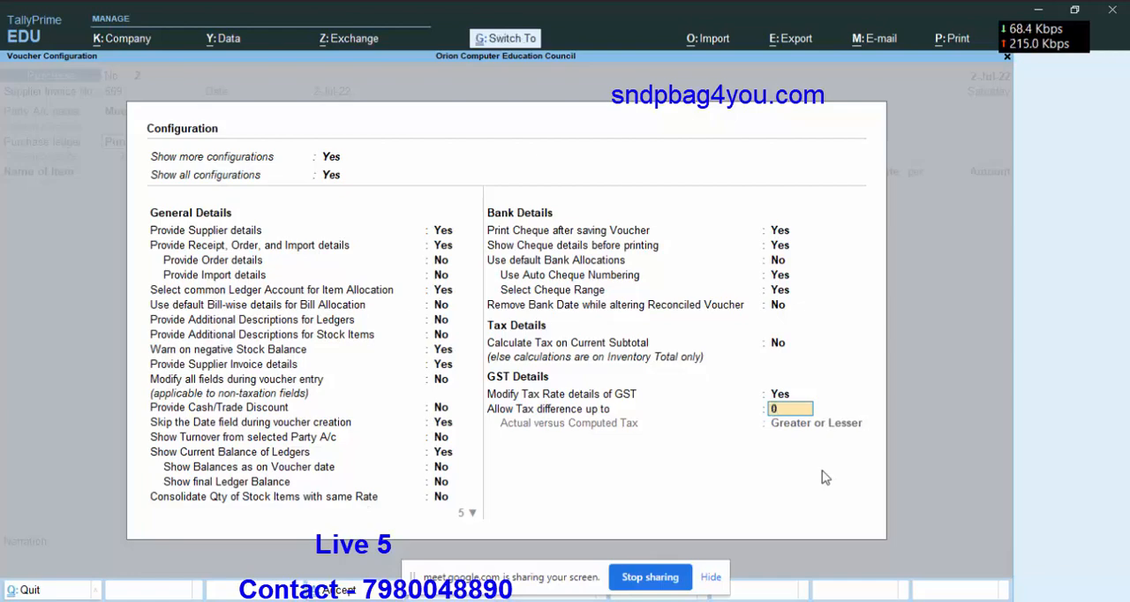
key("ctrl+a")
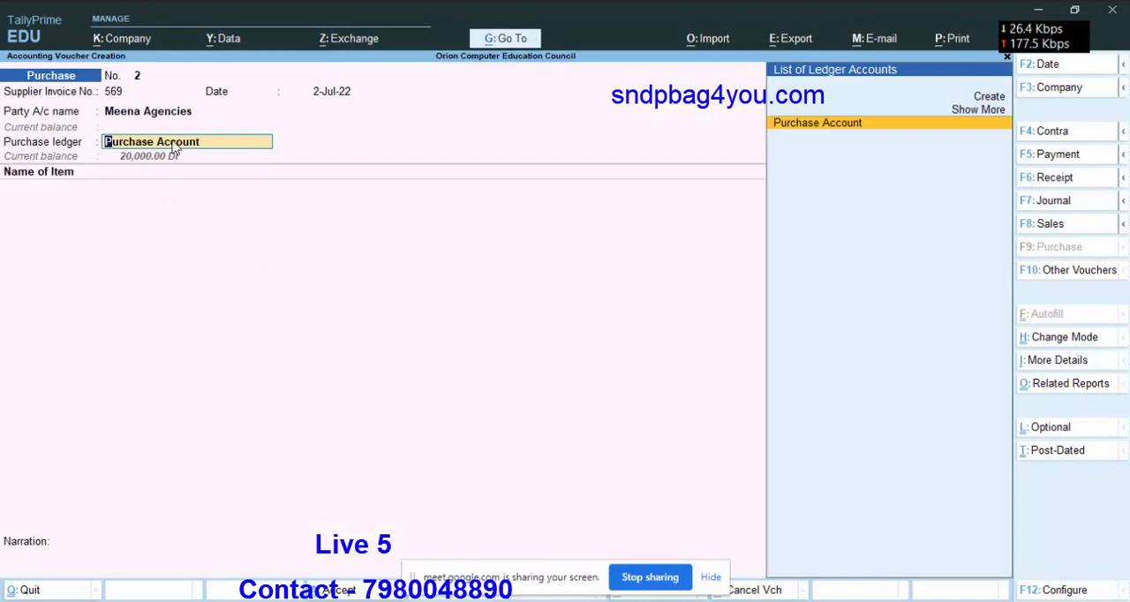
Confirm Purchase Account and set its tax classification to Purchase Taxable, checking Meena Agencies in Excel's Ledger sheet before choosing.
key("Return")
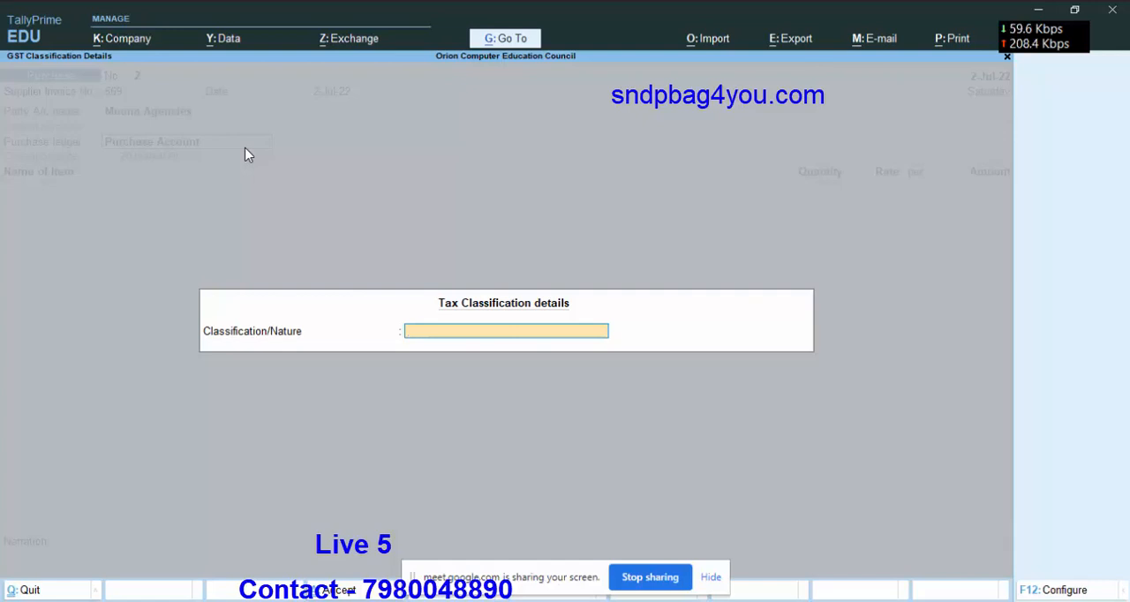
key("space")
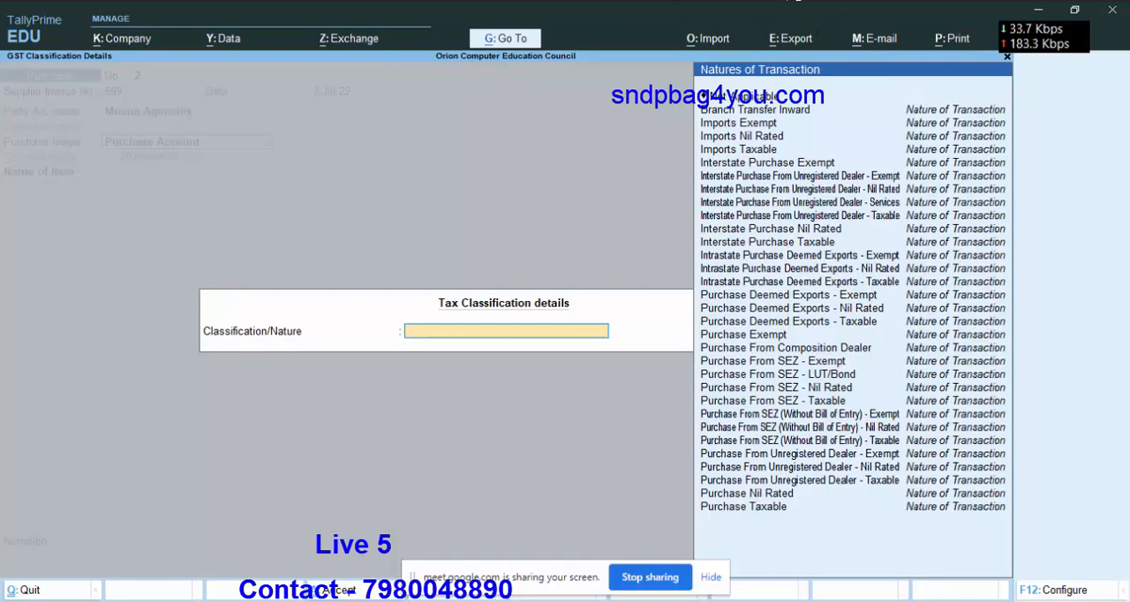
key("alt+Tab")
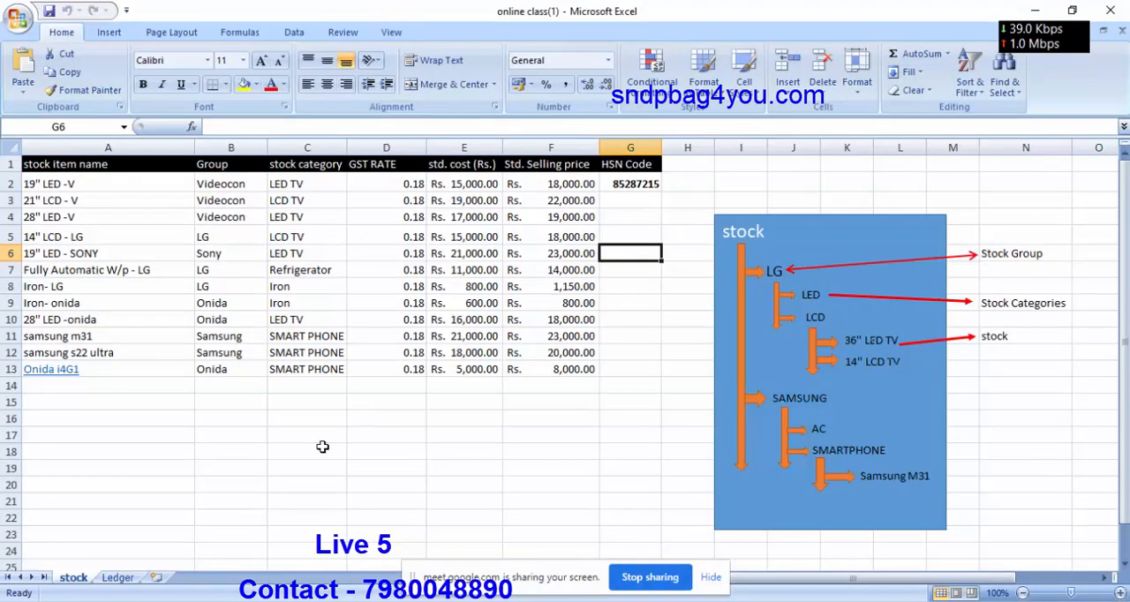
left_click(117, 577)
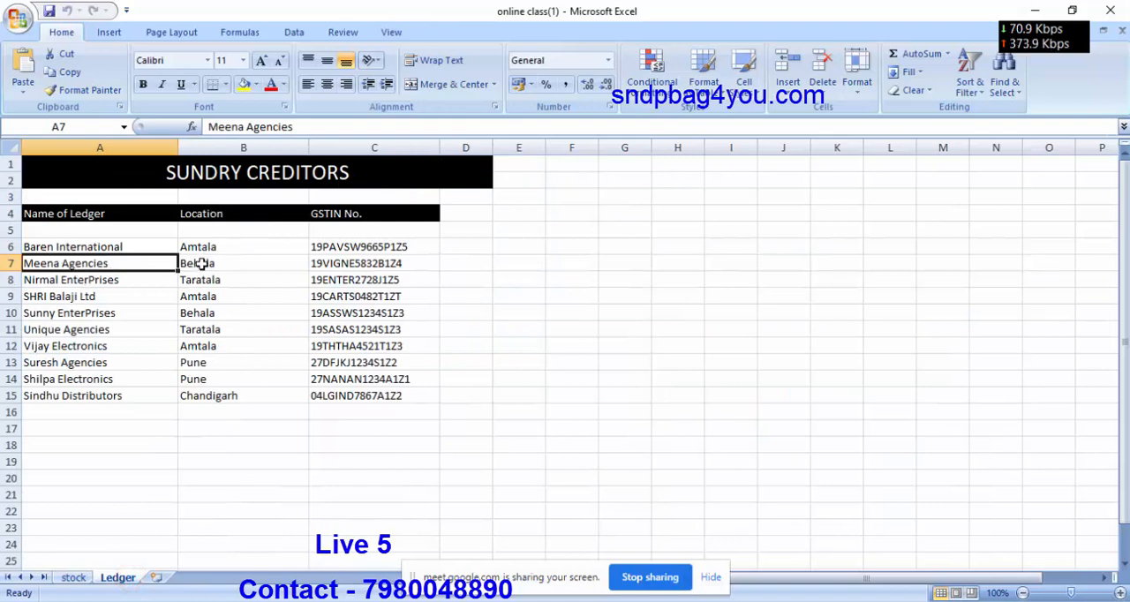
left_click(1032, 13)
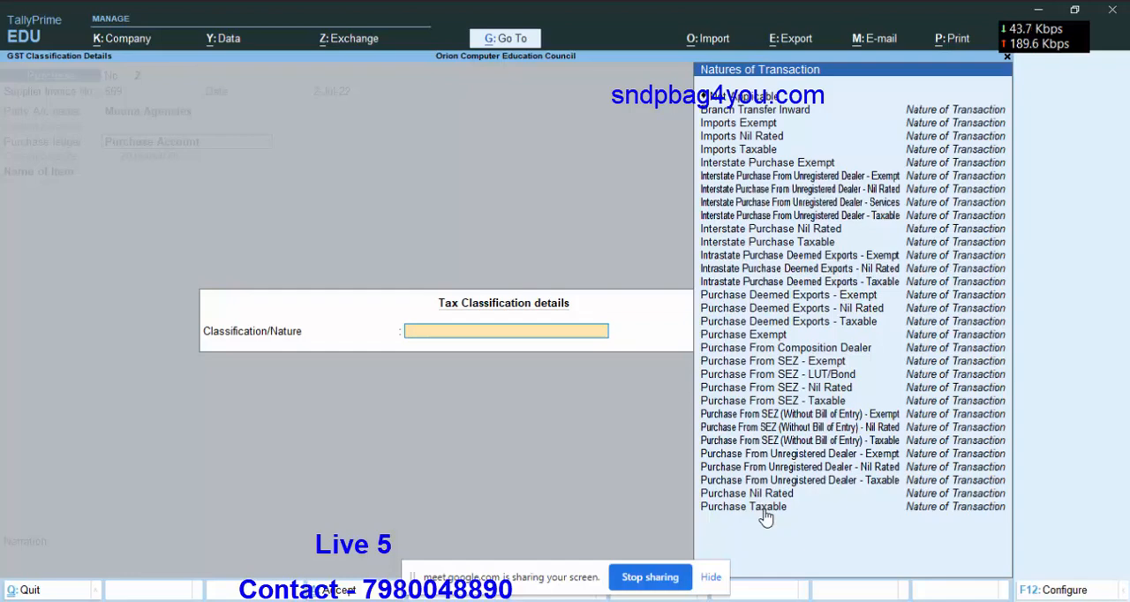
left_click(814, 509)
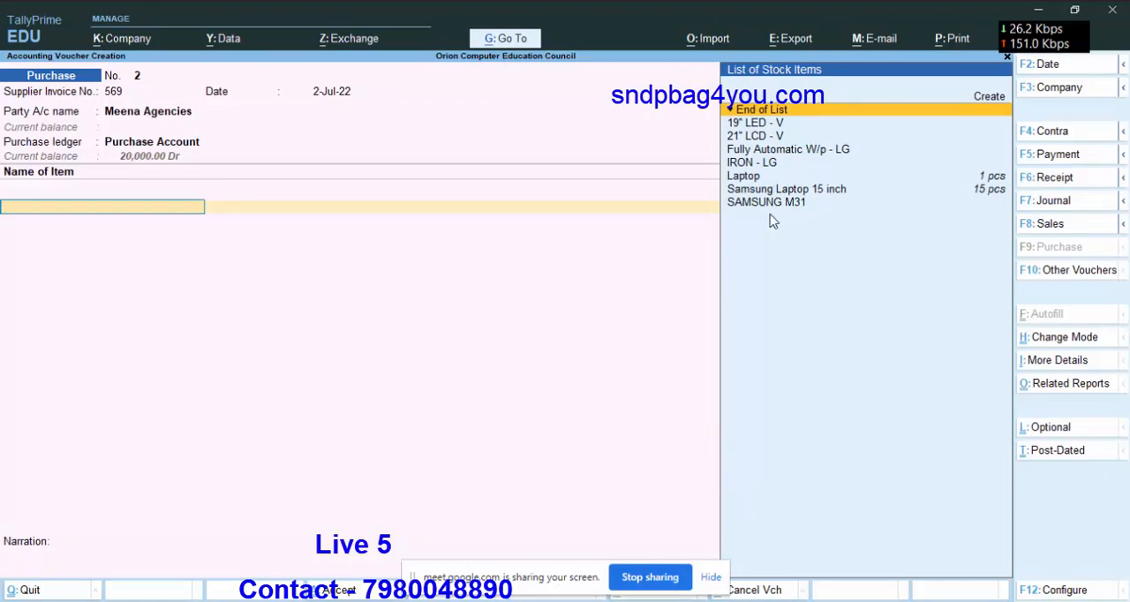
Add the stock item 19" LED - V with a quantity of 1 pcs, accepting the 15,000.00 rate.
left_click(761, 125)
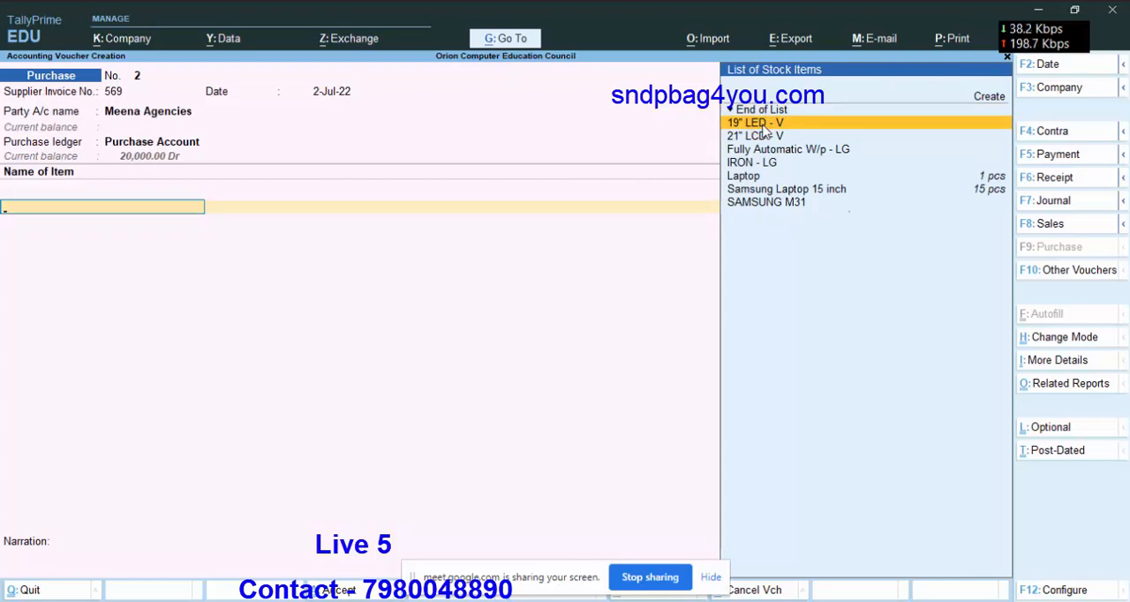
key("Return")
type("1")
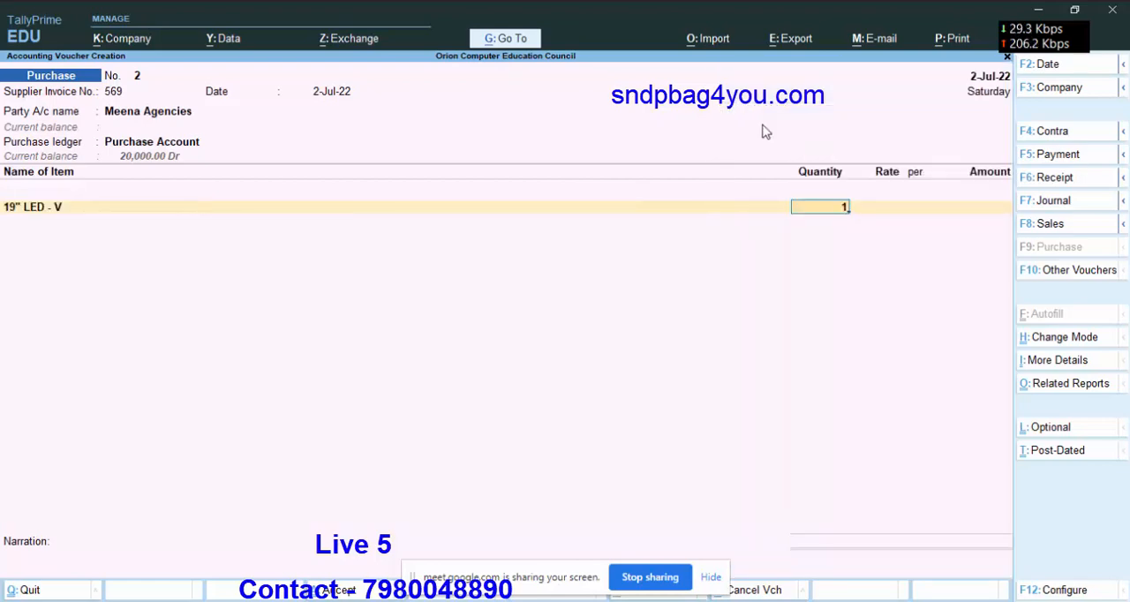
key("Return")
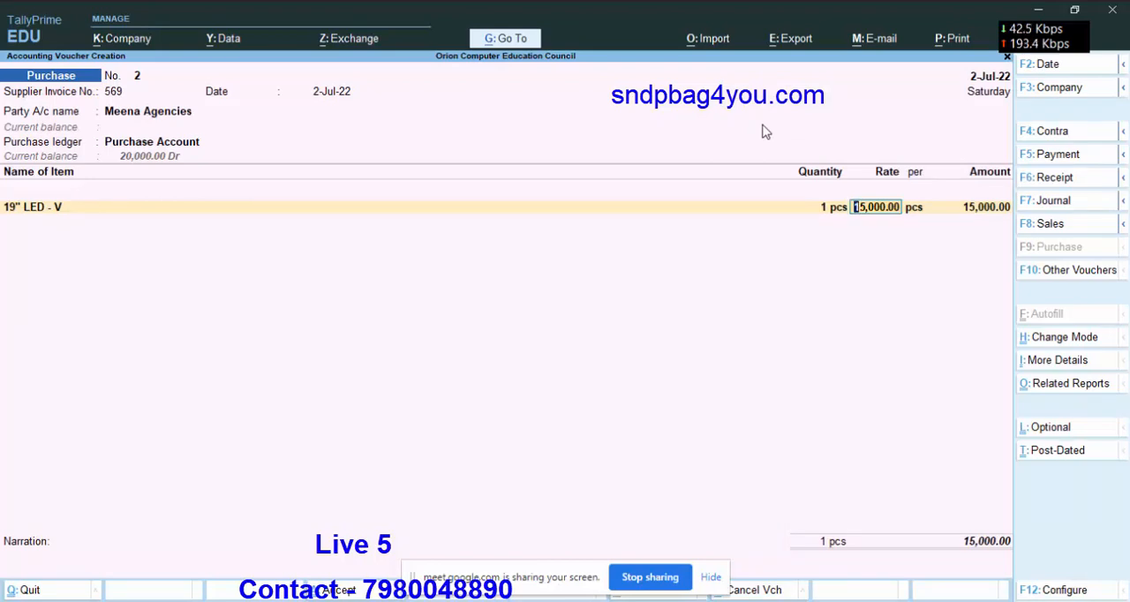
key("Return")
key("Return")
key("Return")
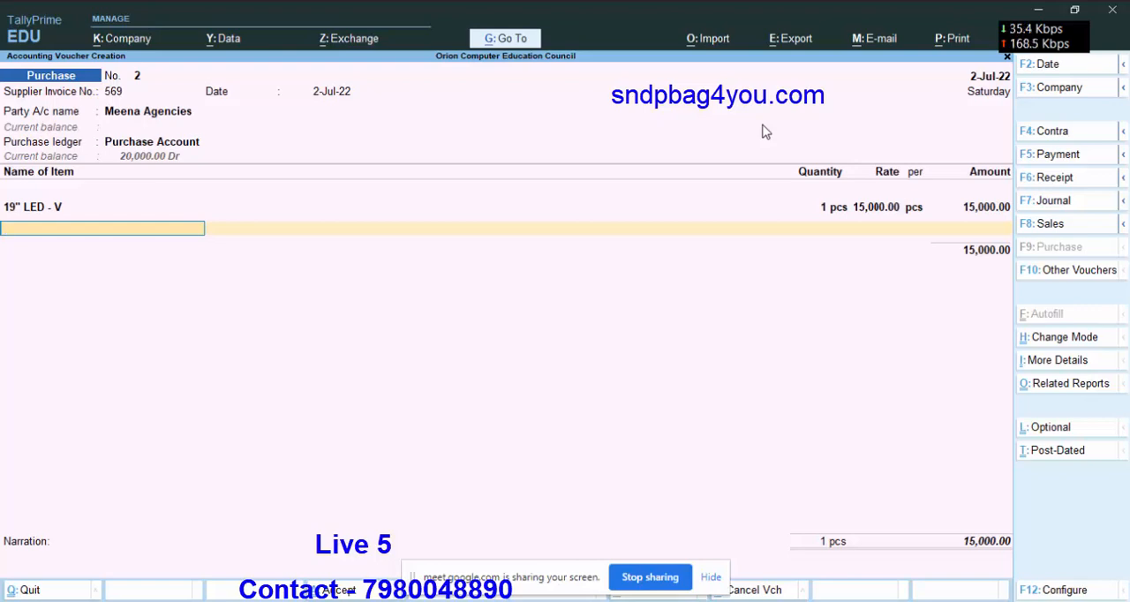
End the item list and add the Cgst ledger below it, accepting the calculated tax amount.
key("Return")
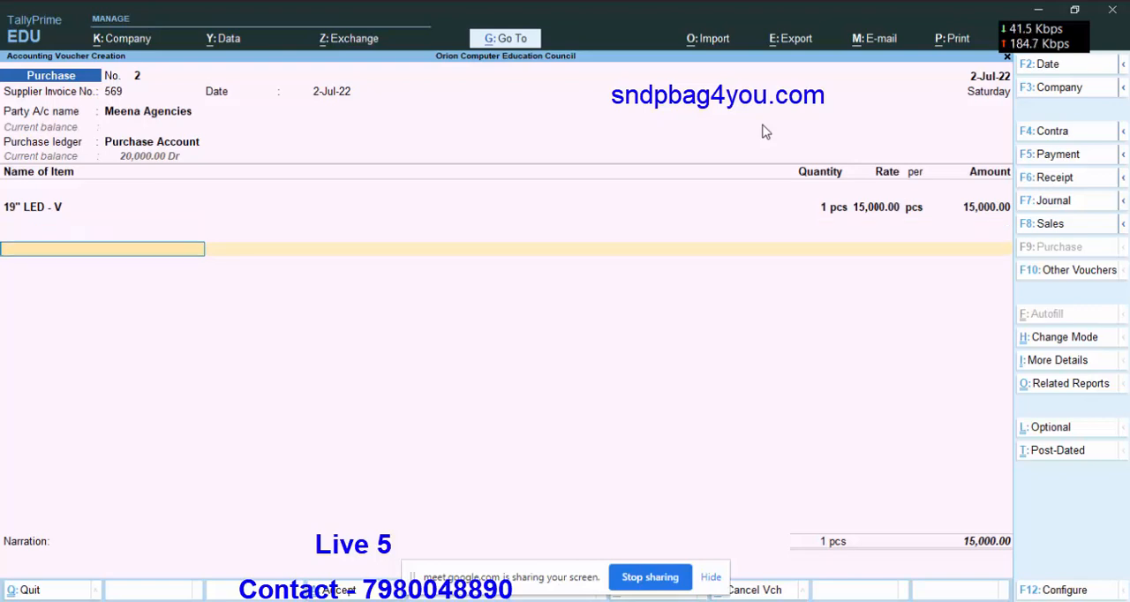
key("Return")
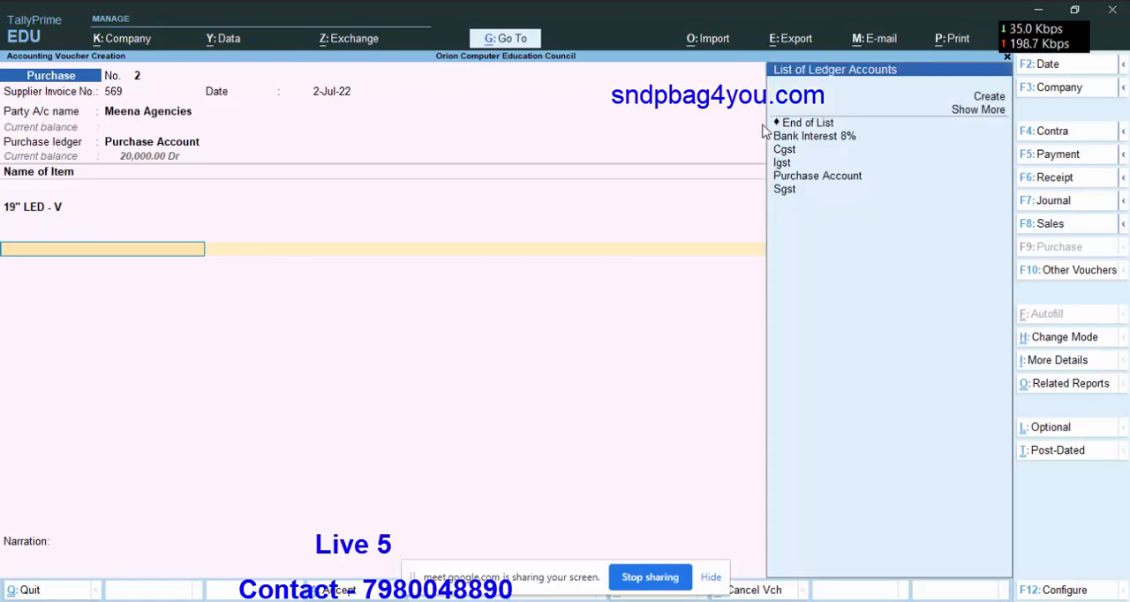
key("Down")
key("Down")
key("Down")
key("Down")
key("Down")
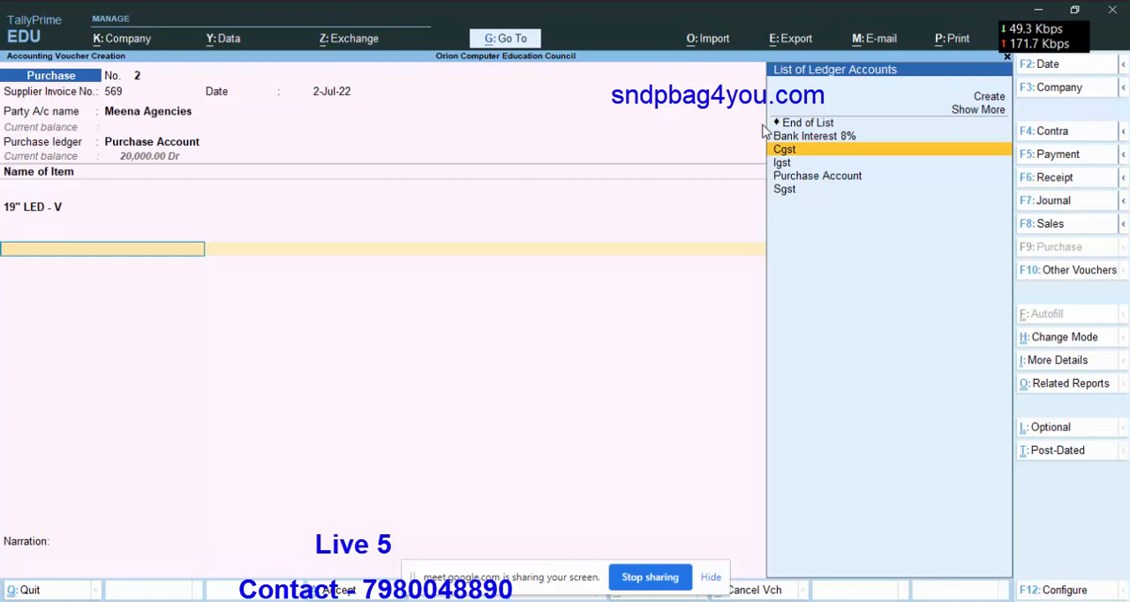
key("Return")
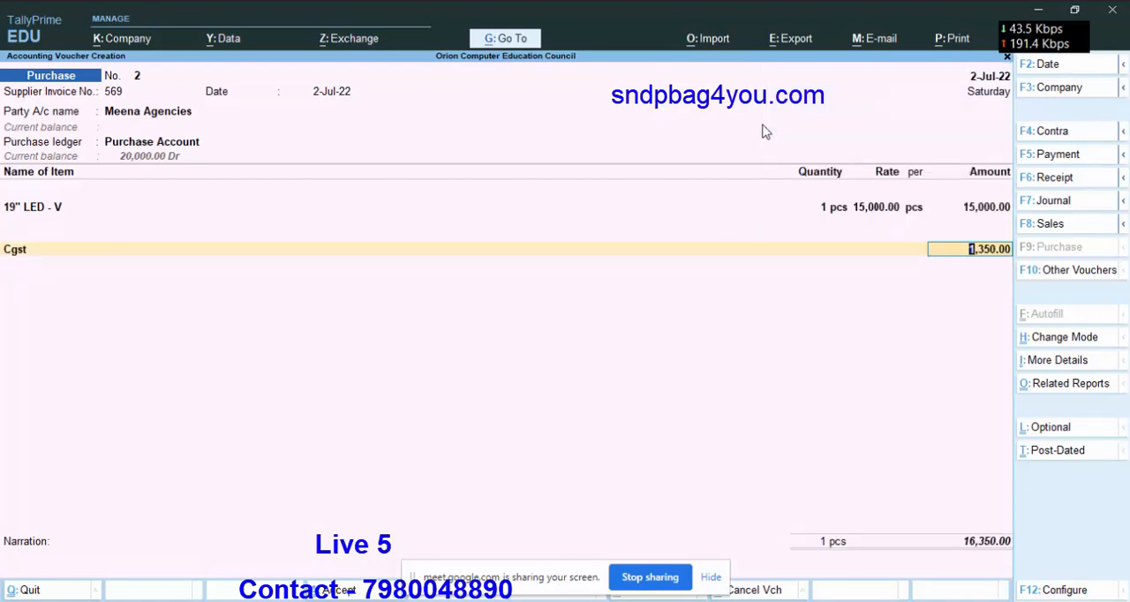
key("Return")
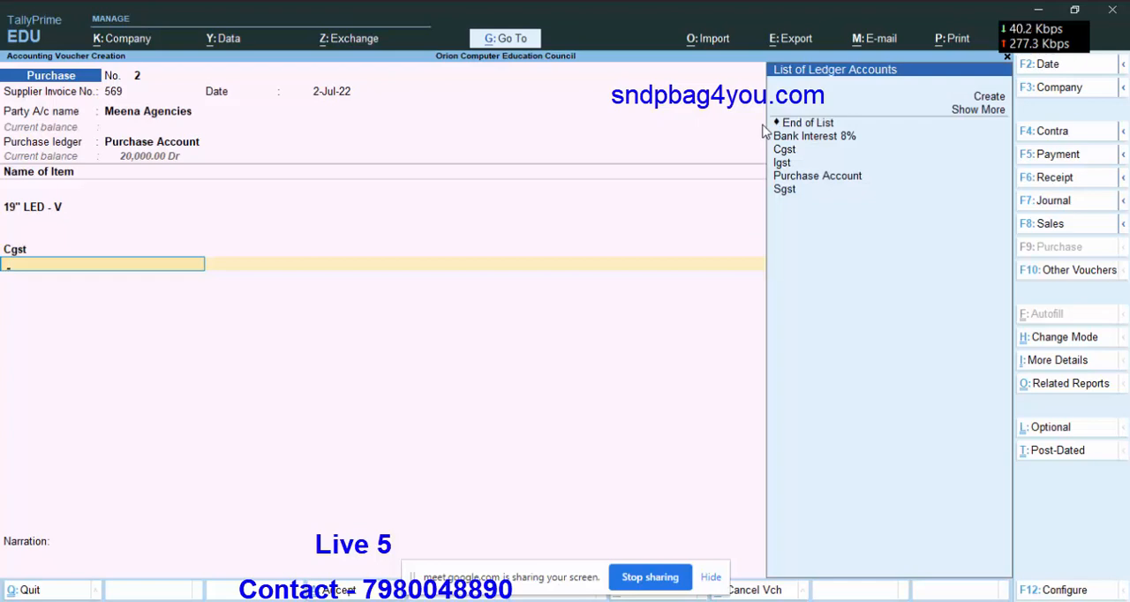
Add the Sgst ledger below Cgst in the purchase voucher, accepting its calculated tax amount.
key("Down")
key("Down")
key("Down")
key("Down")
key("Down")
key("Down")
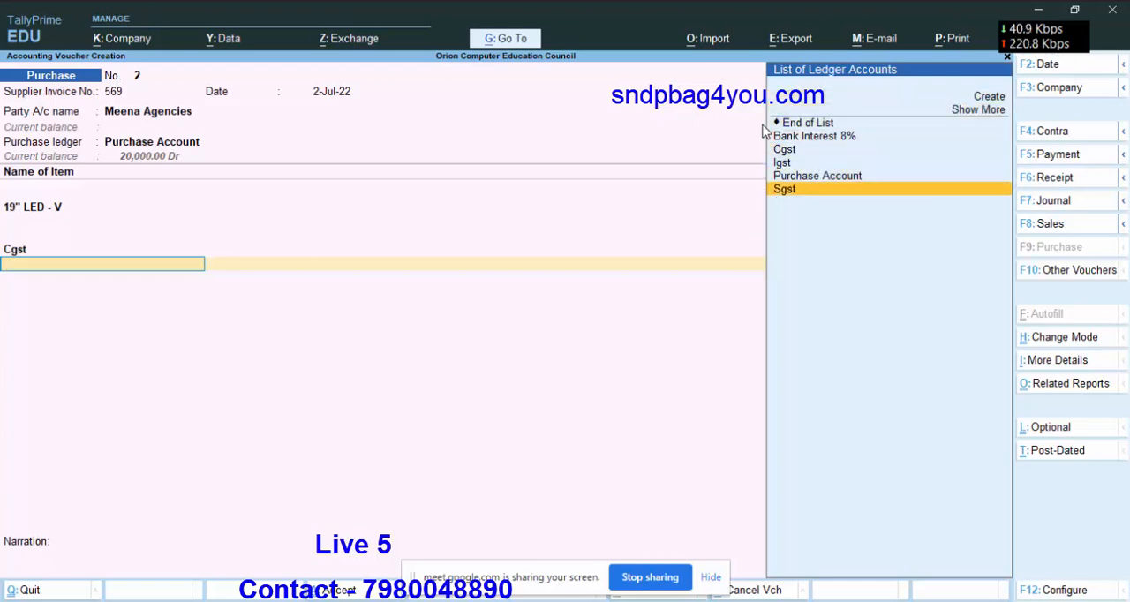
key("Return")
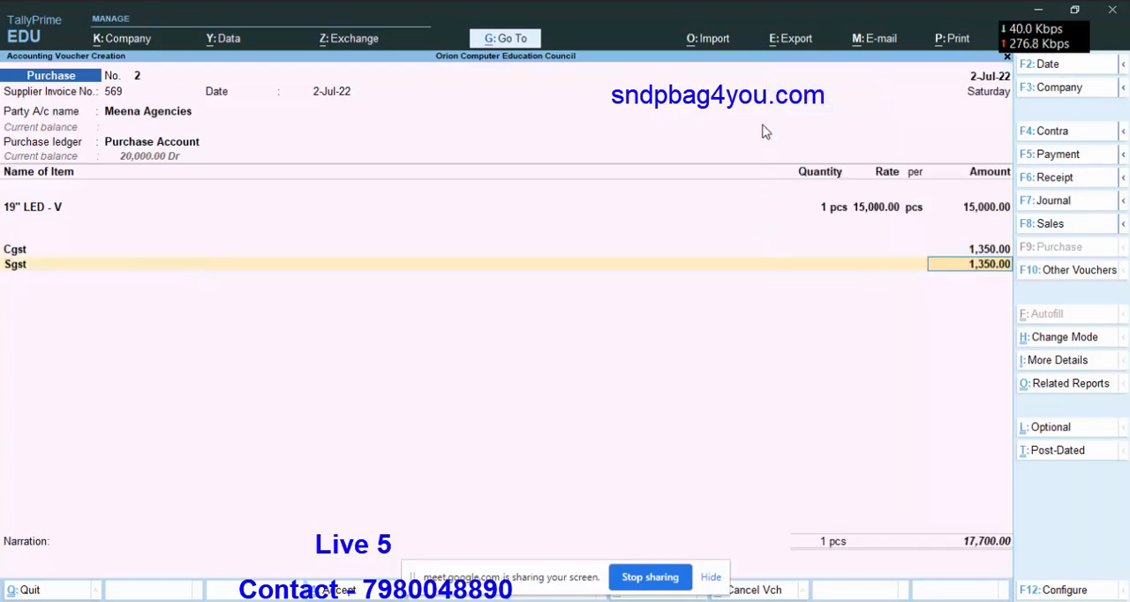
key("Return")
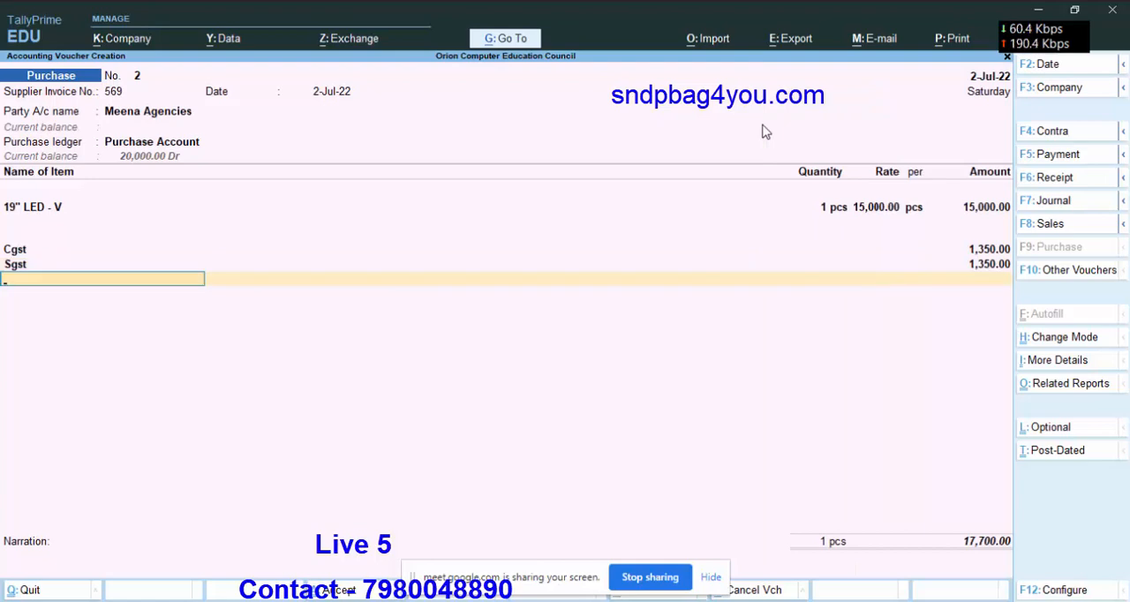
Allocate the full Meena Agencies bill amount to New Ref 569, save the purchase voucher and leave voucher entry.
key("Return")
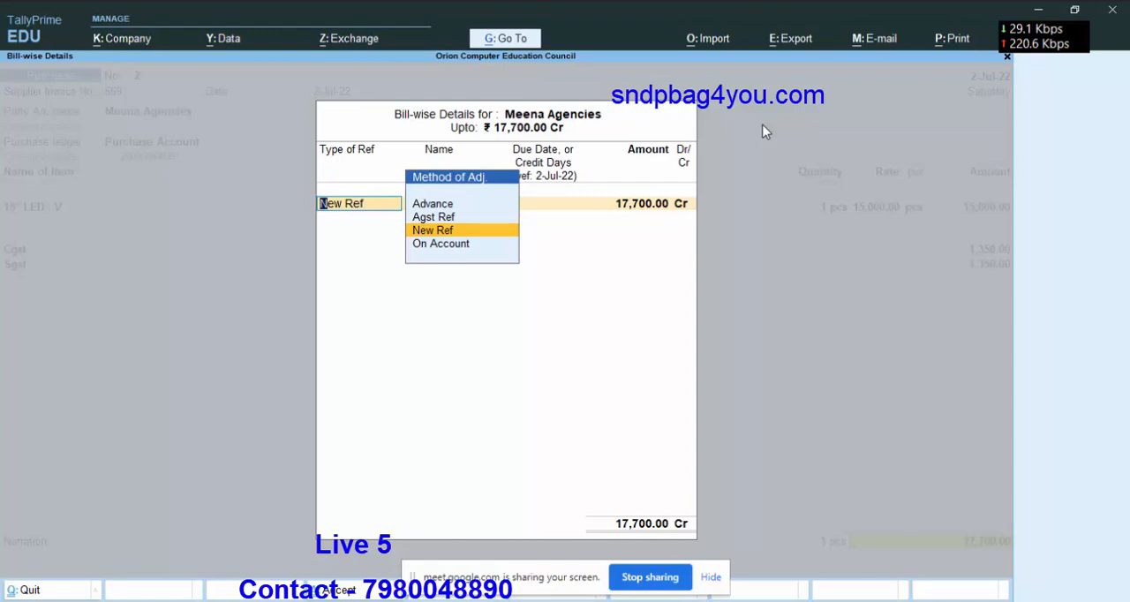
key("Return")
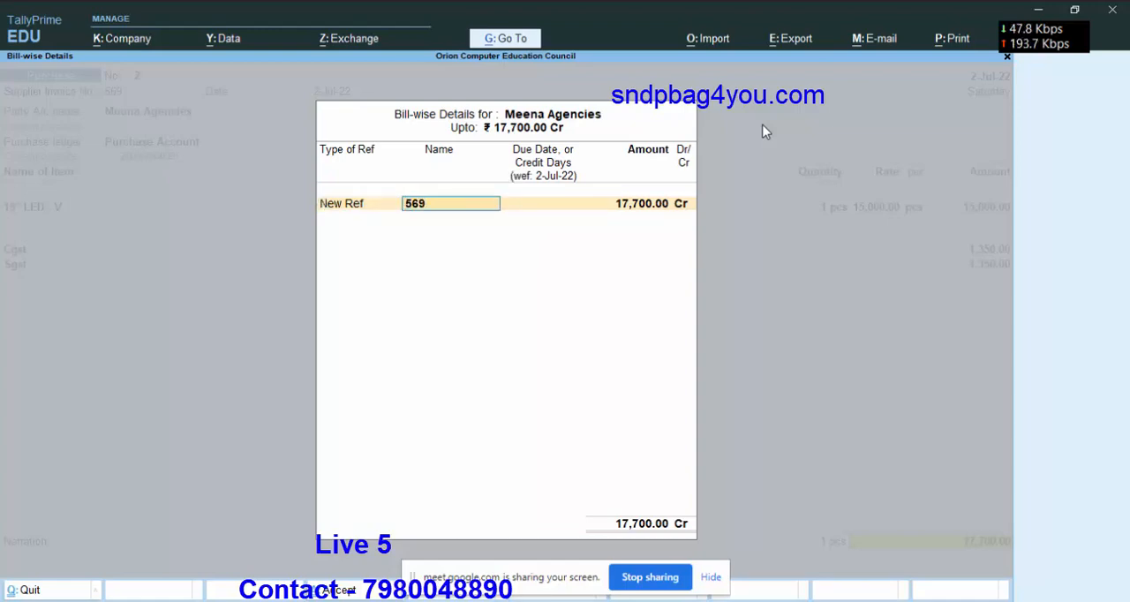
key("Return")
key("Return")
key("Return")
key("Return")
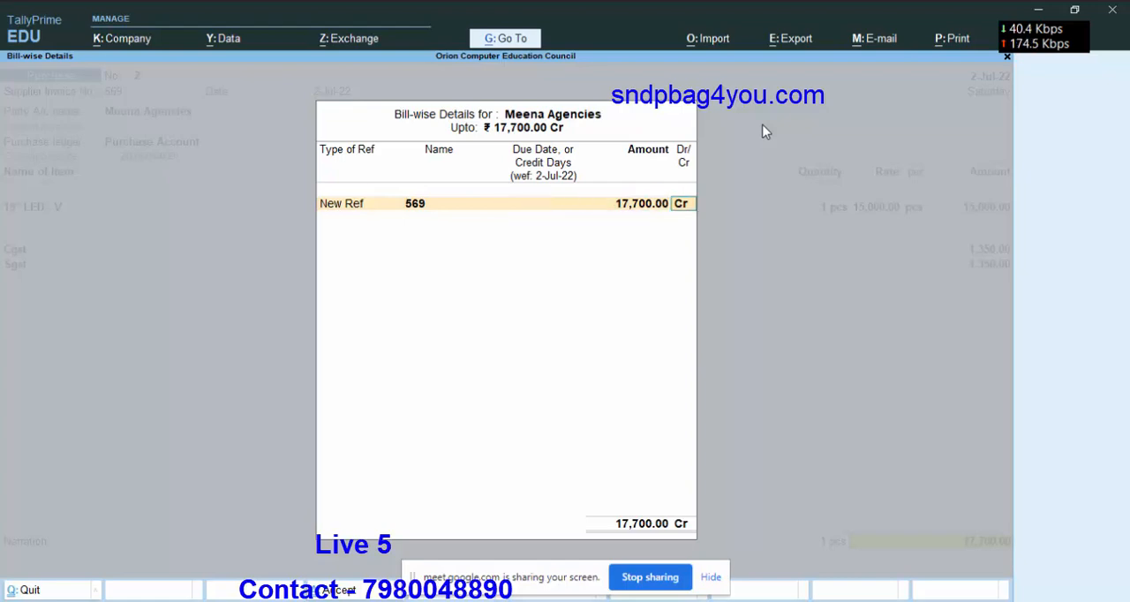
key("Return")
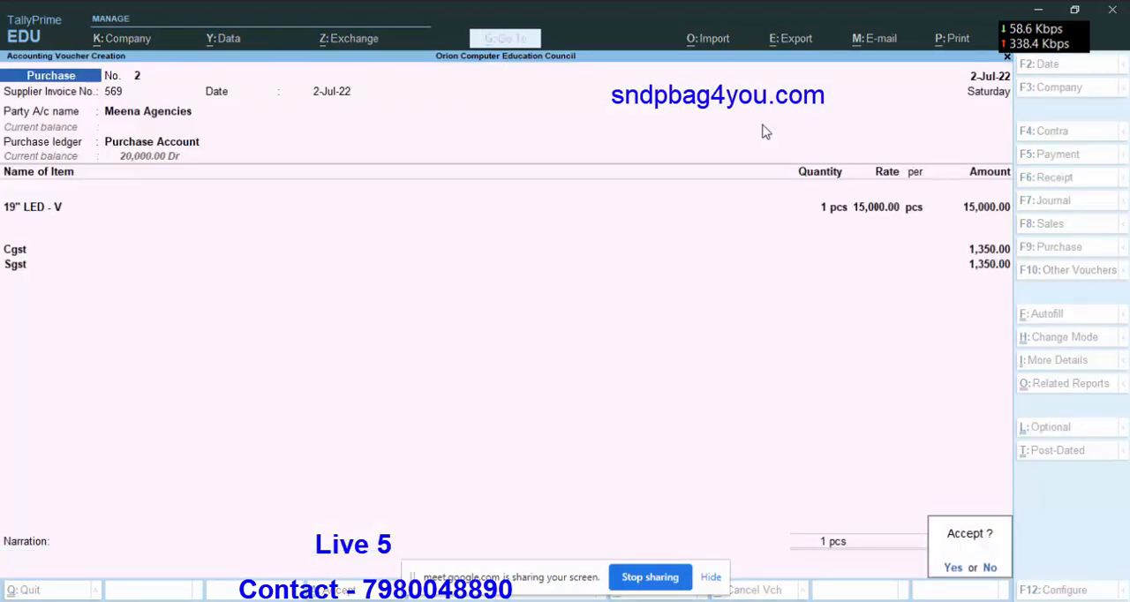
key("Return")
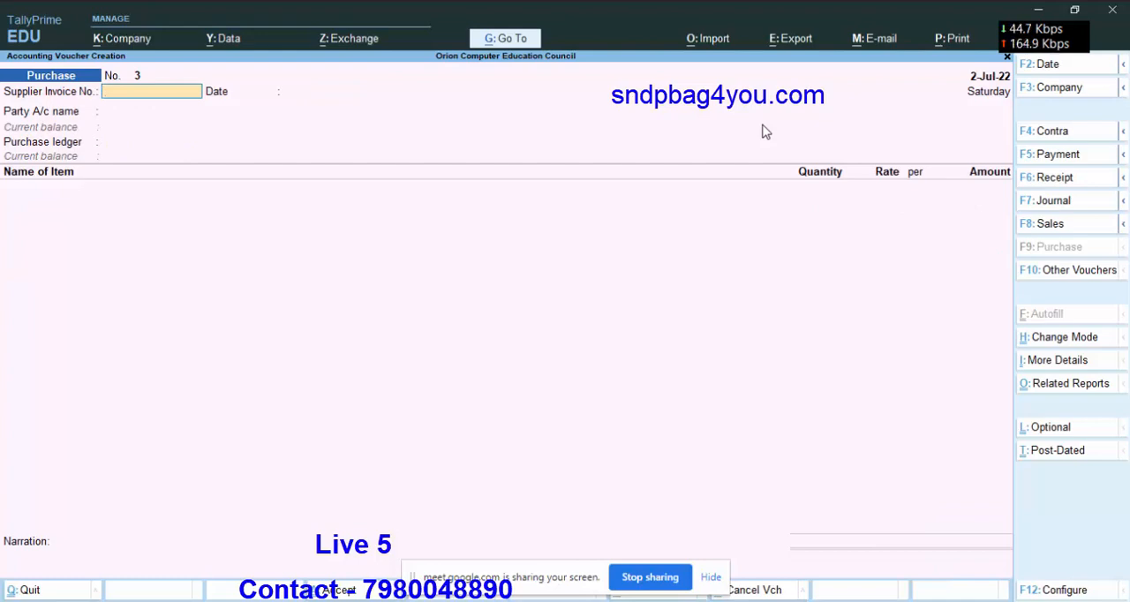
key("Escape")
key("Return")
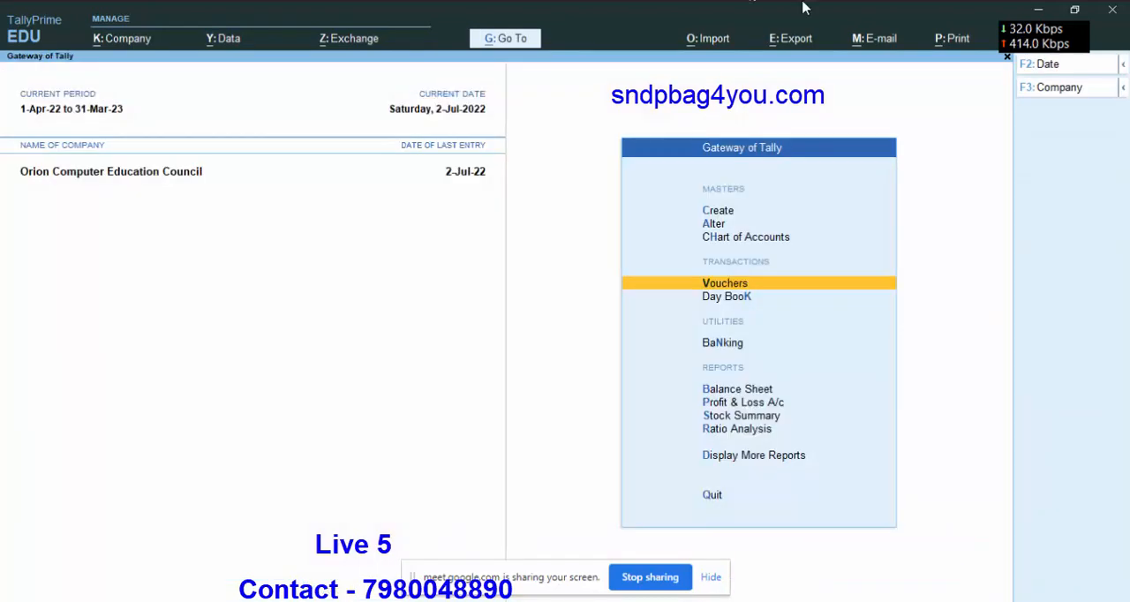
Review the Stock Summary, drilling into the Videocon group to check the purchased item's quantity, rate and value.
left_click(740, 416)
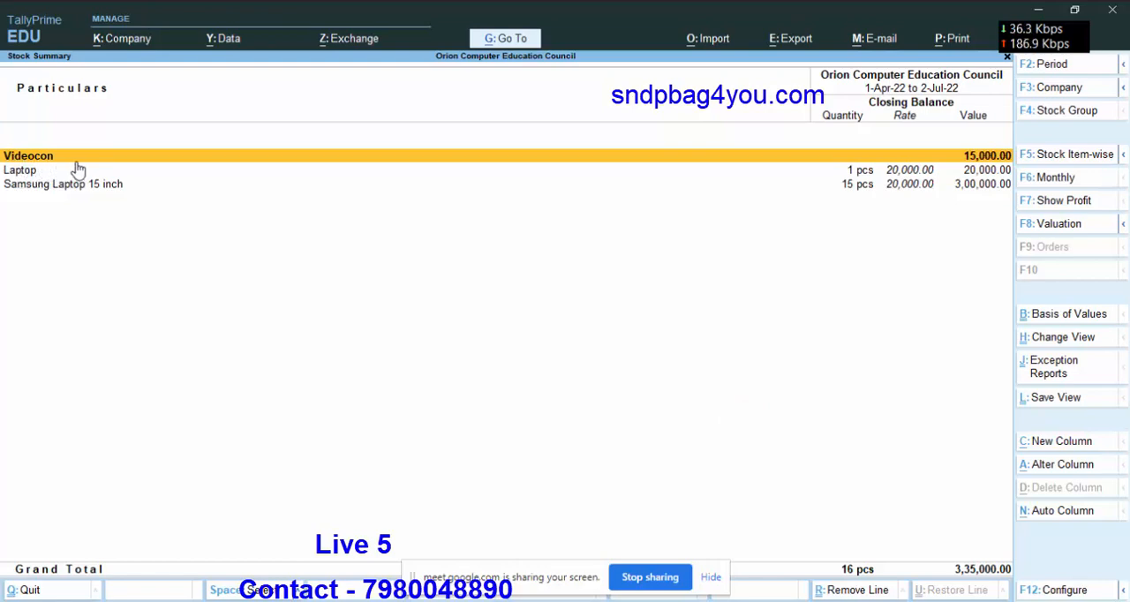
key("Return")
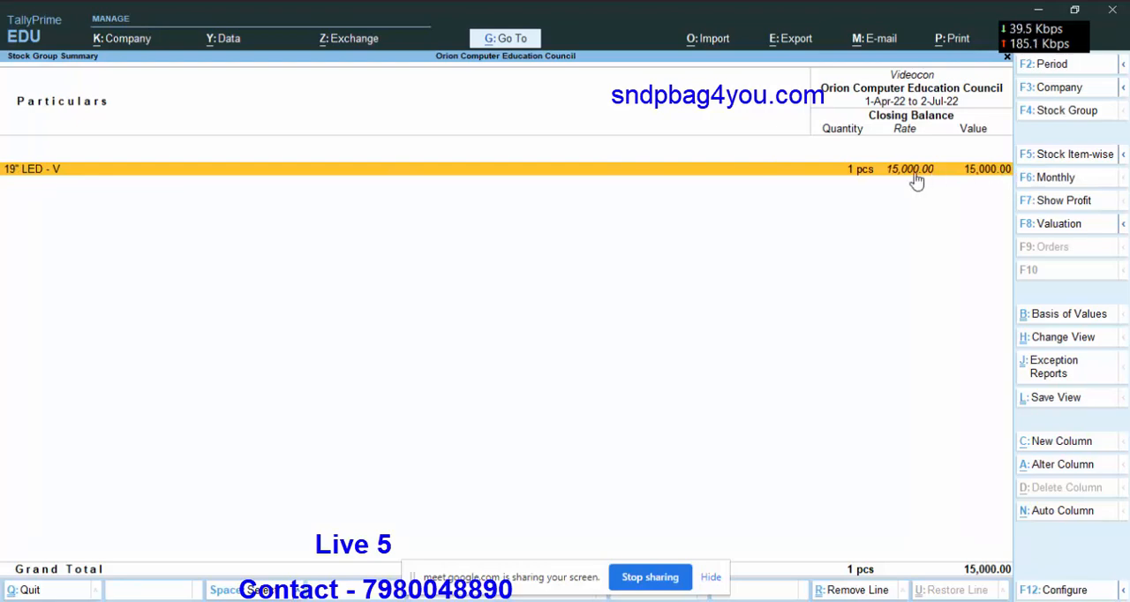
key("Escape")
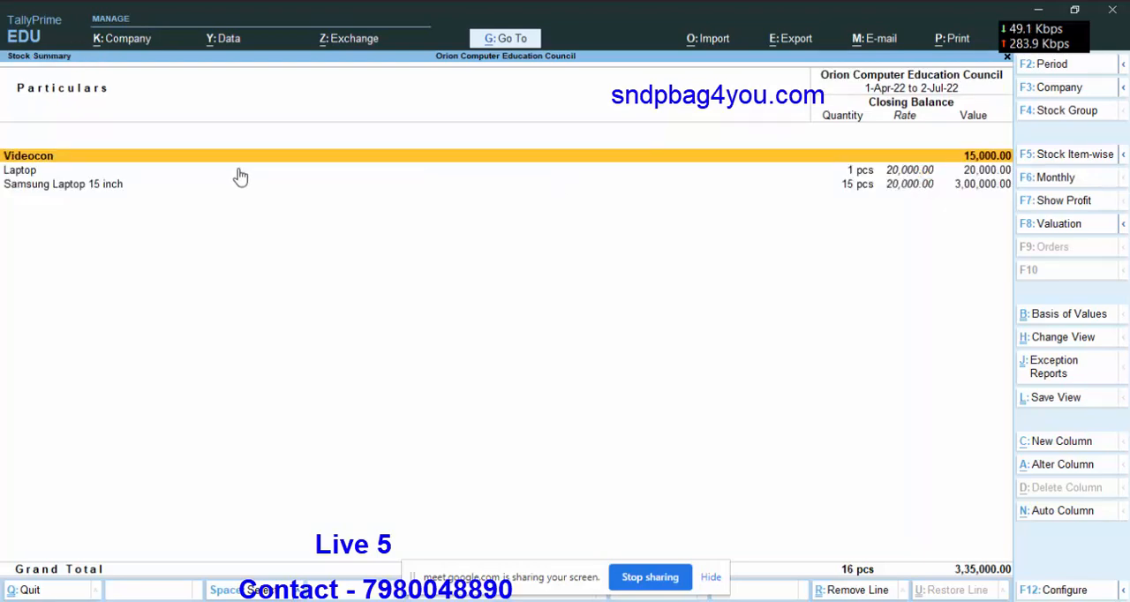
key("Escape")
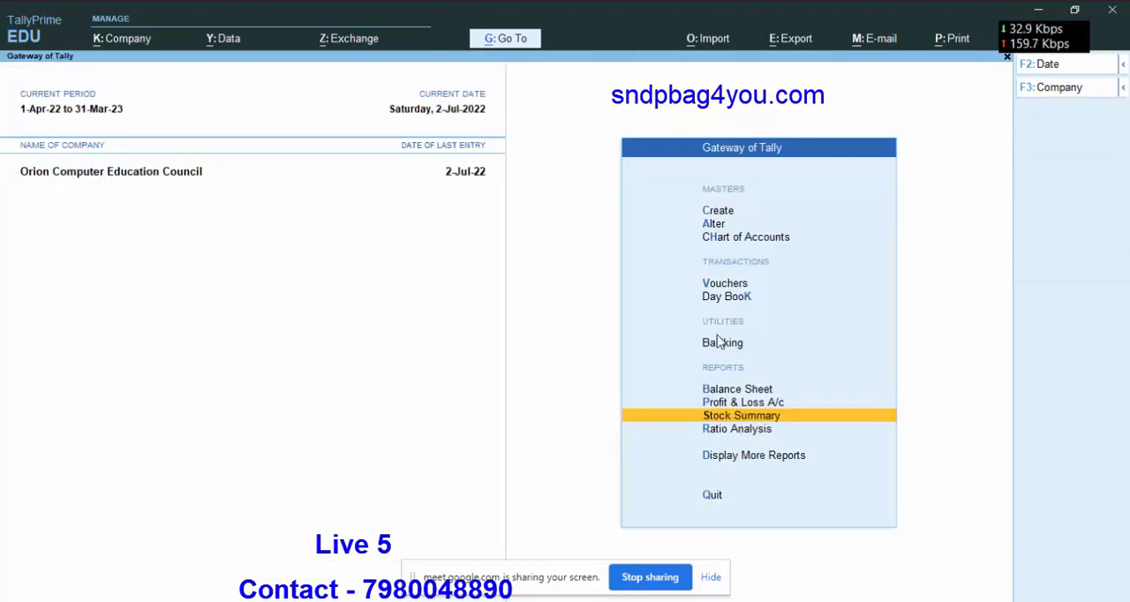
Examine the Balance Sheet in detailed view, checking Duties & Taxes under Current Liabilities, then return to the Gateway of Tally.
left_click(725, 391)
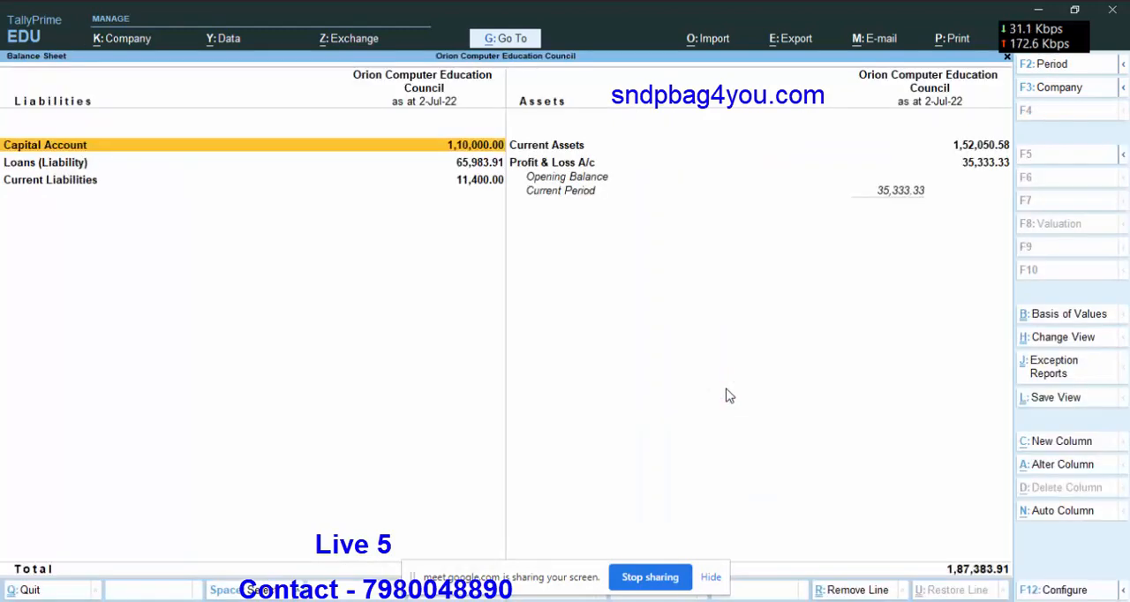
key("alt")
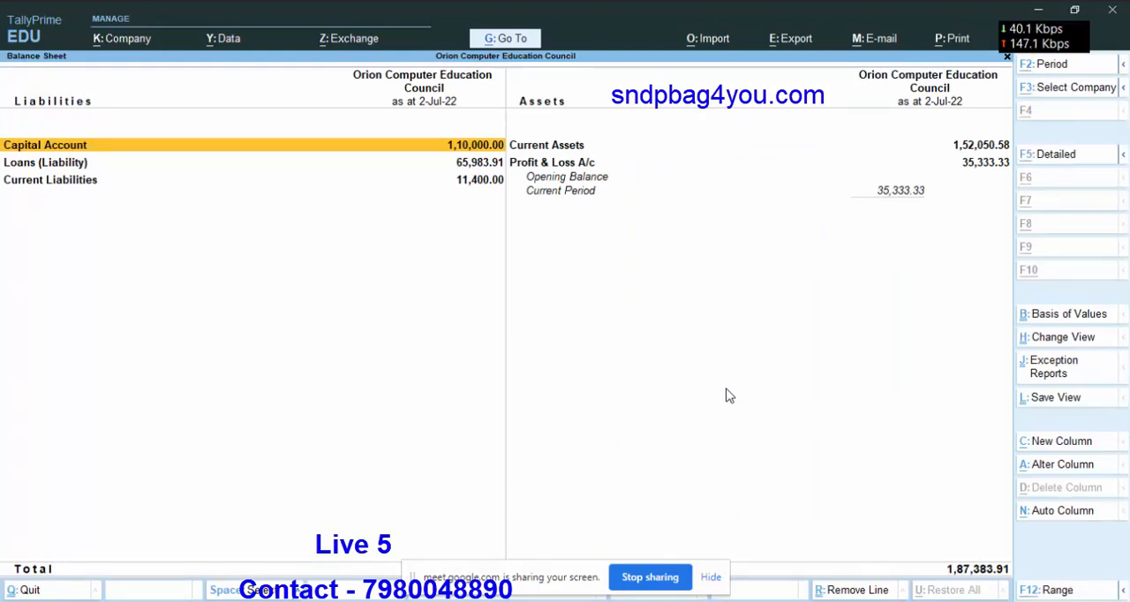
key("alt+F5")
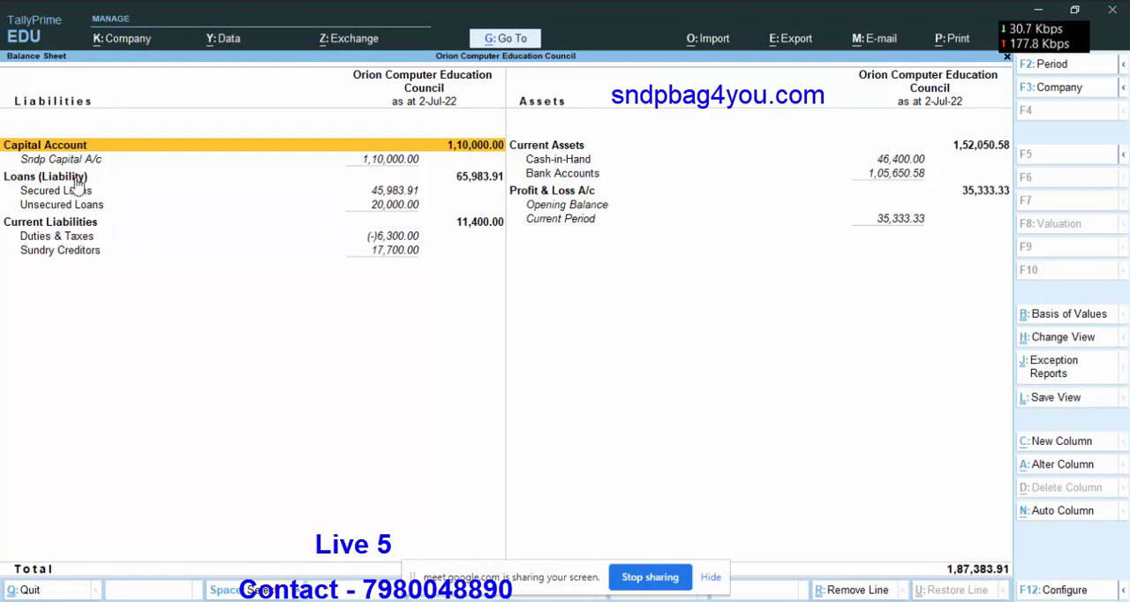
left_click(377, 243)
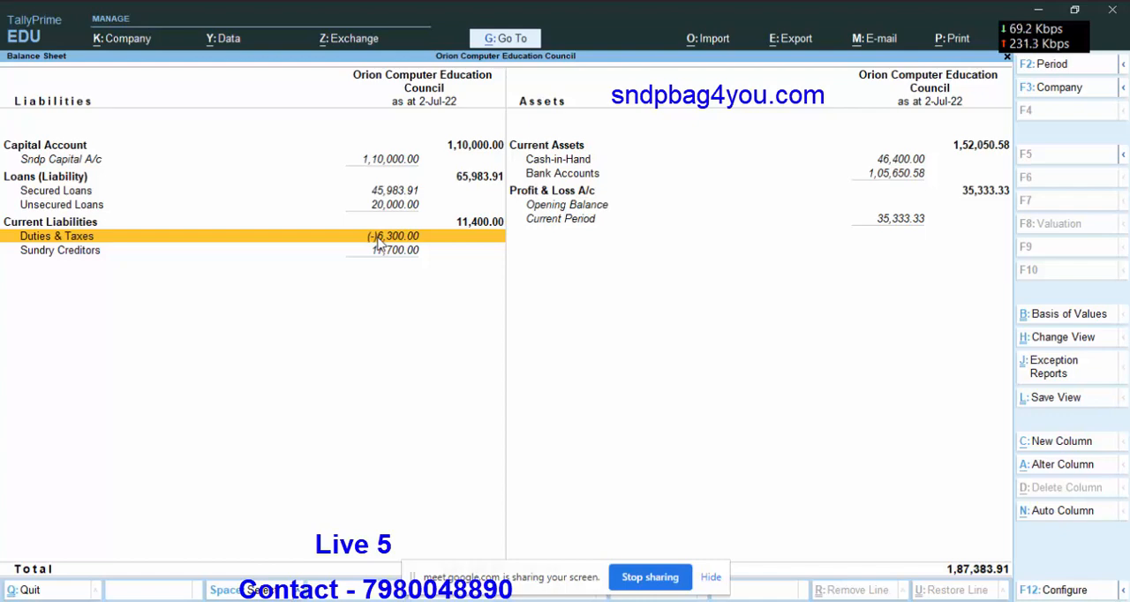
key("Escape")
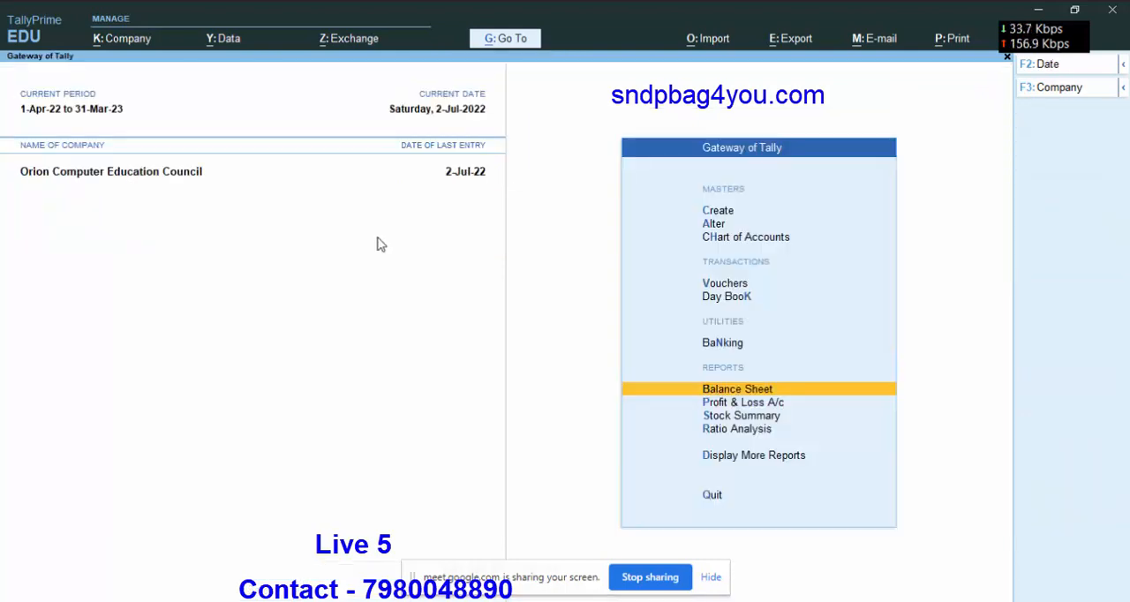
key("Escape")
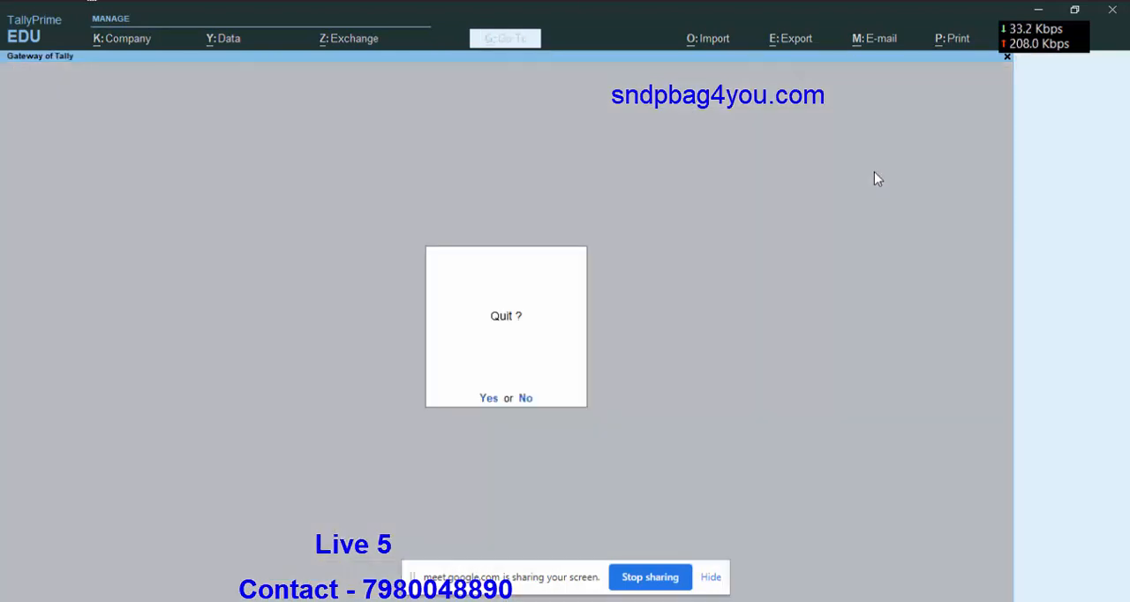
key("n")
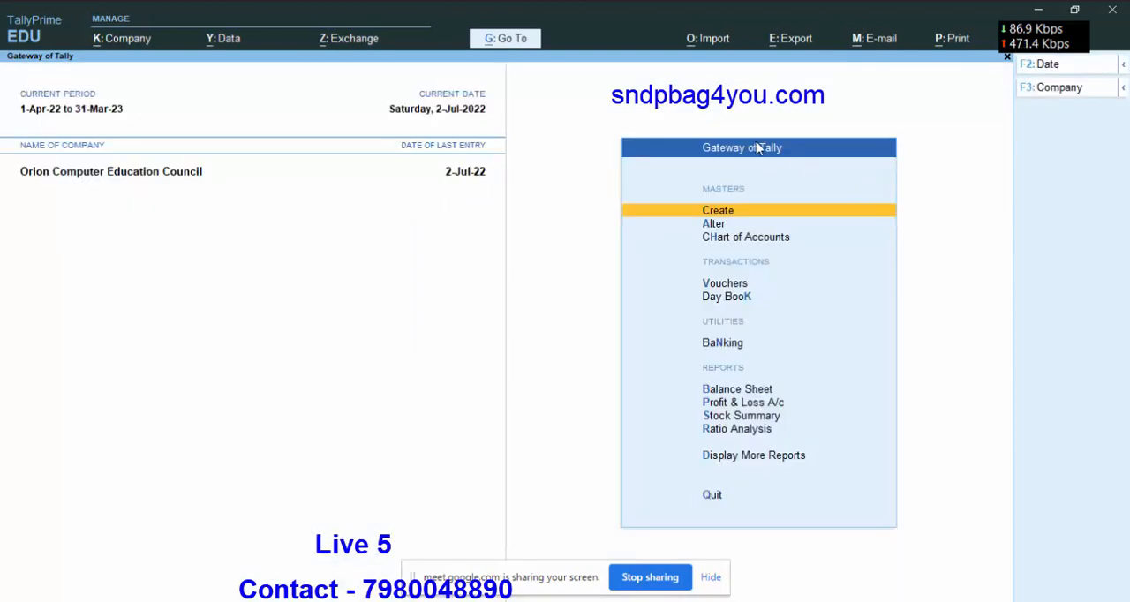
Check the outstanding payables report for the pending Meena Agencies bill, then return to the Gateway of Tally.
left_click(740, 454)
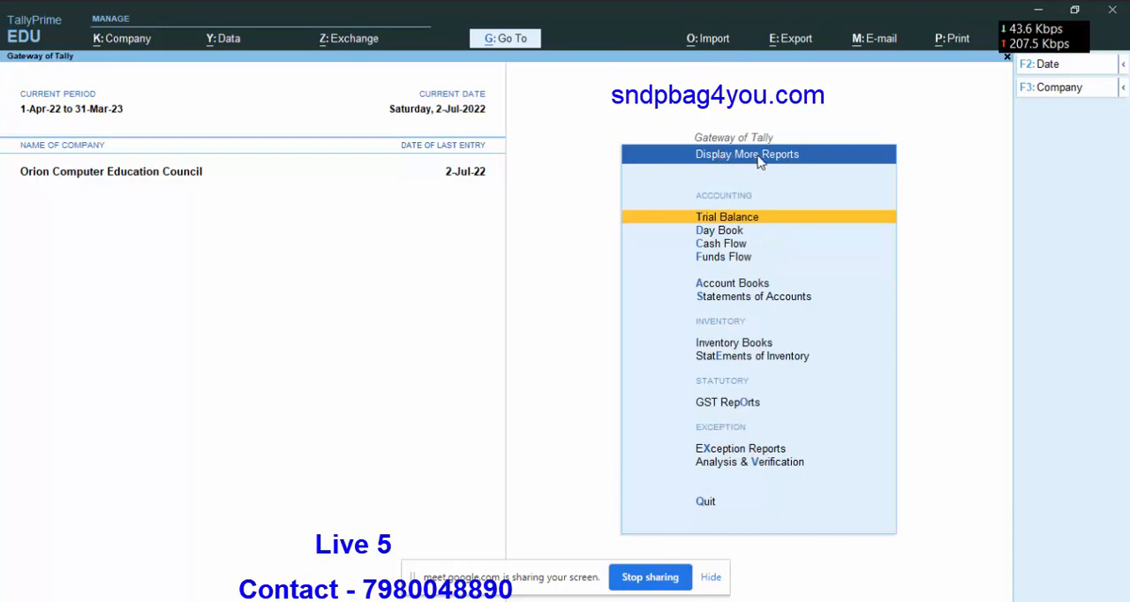
left_click(735, 300)
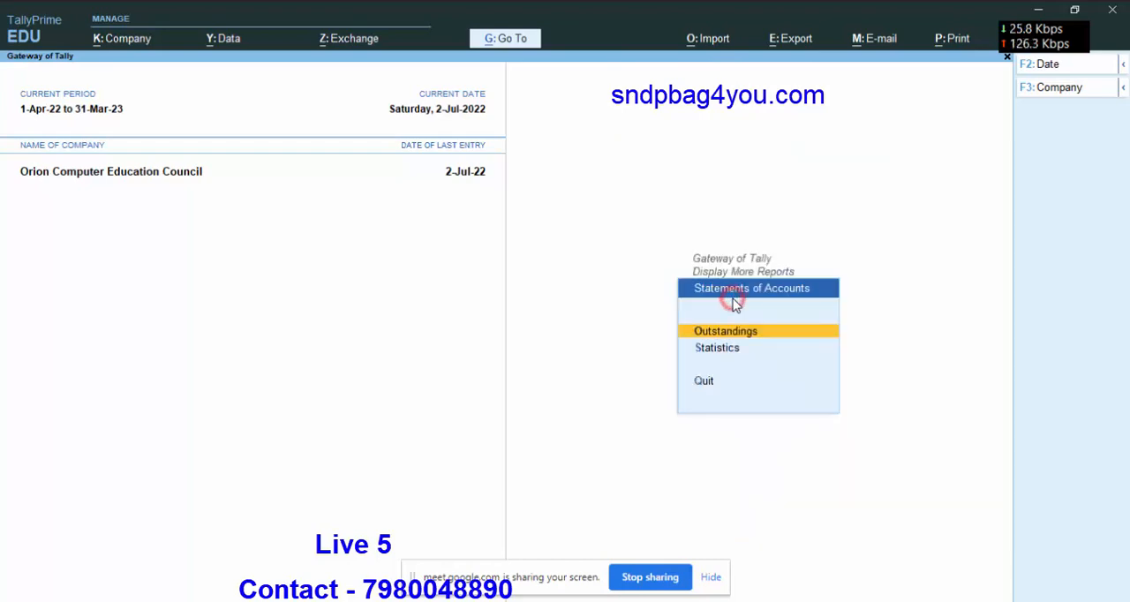
left_click(745, 332)
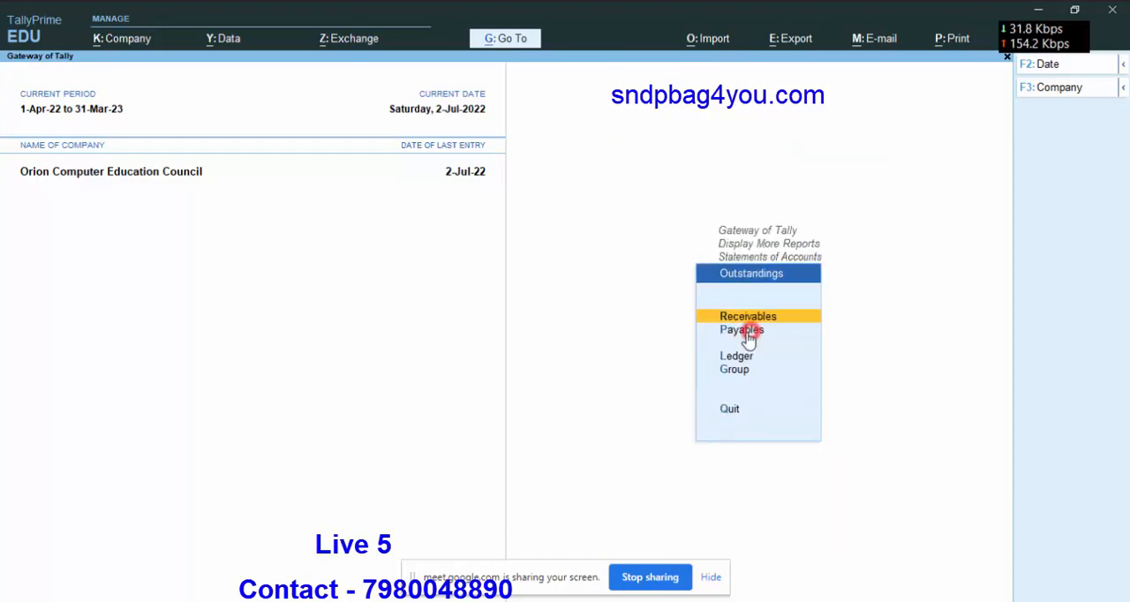
left_click(740, 332)
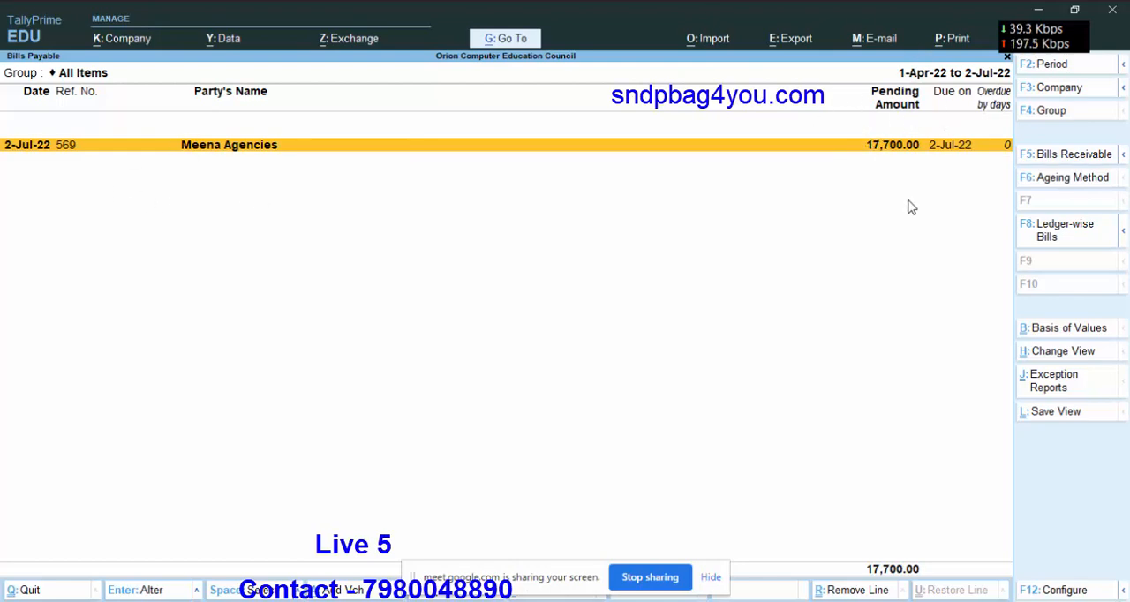
key("Escape")
key("Escape")
key("Escape")
key("Escape")
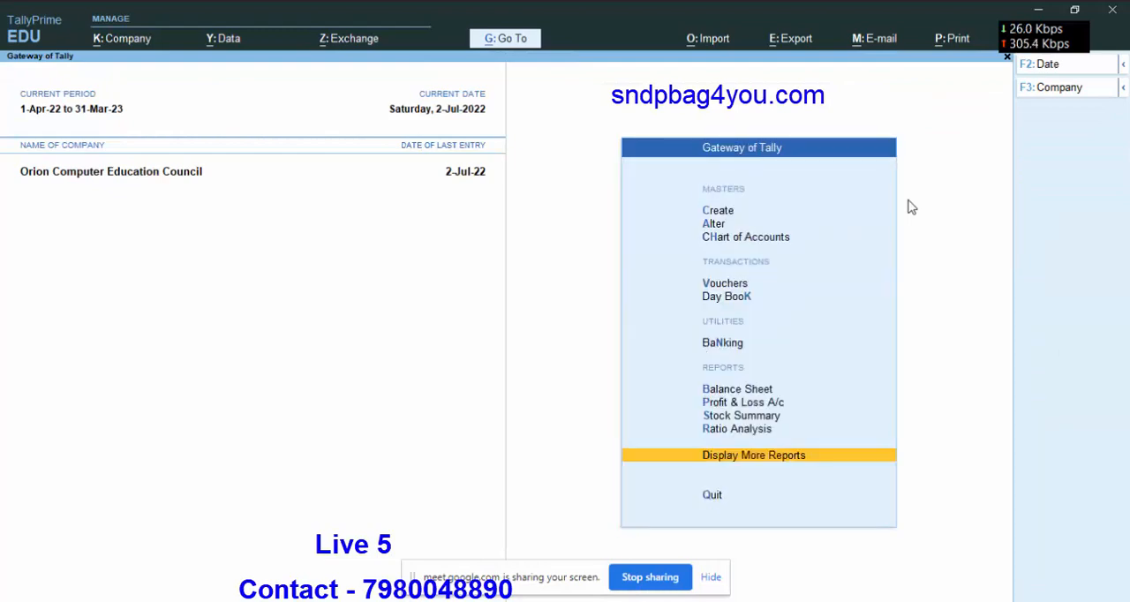
key("Escape")
key("Escape")
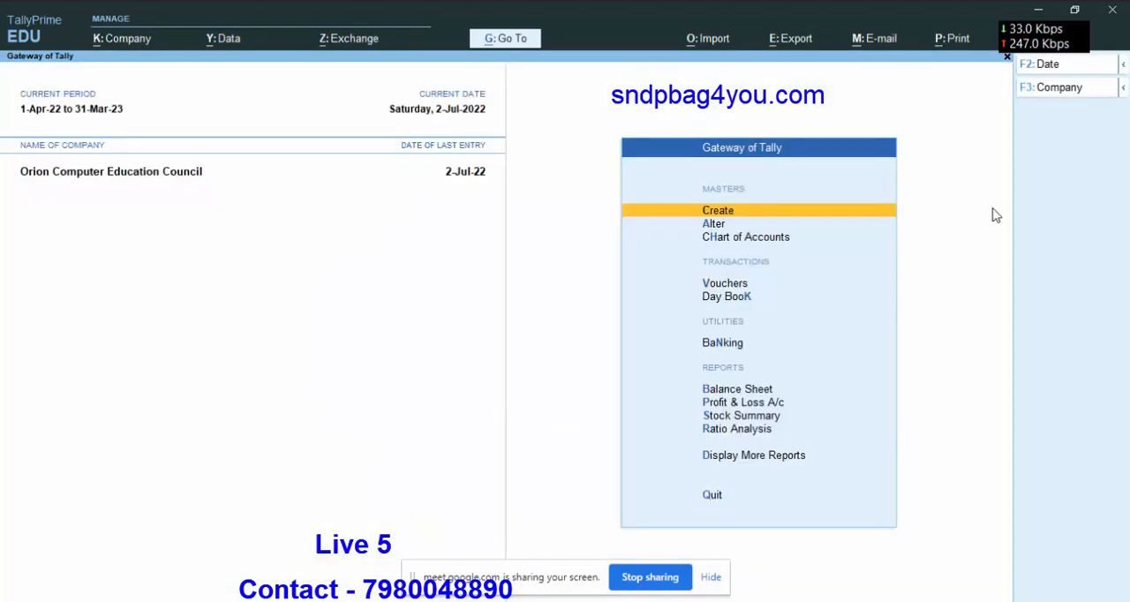
Review the detailed Balance Sheet again, comparing Sundry Creditors with the bank and cash balances.
left_click(740, 390)
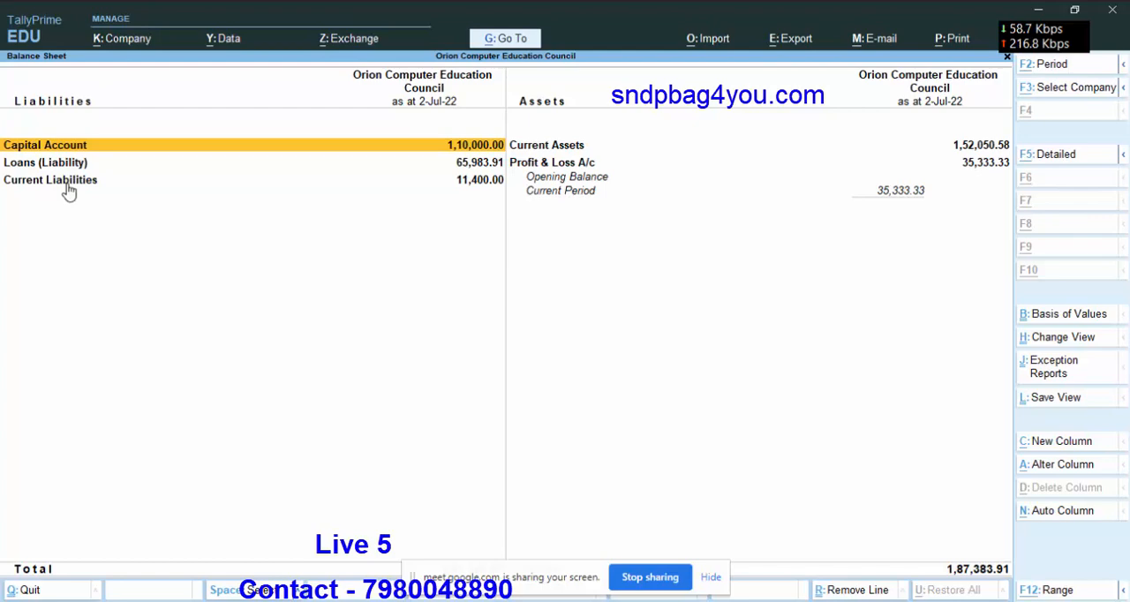
key("alt+F5")
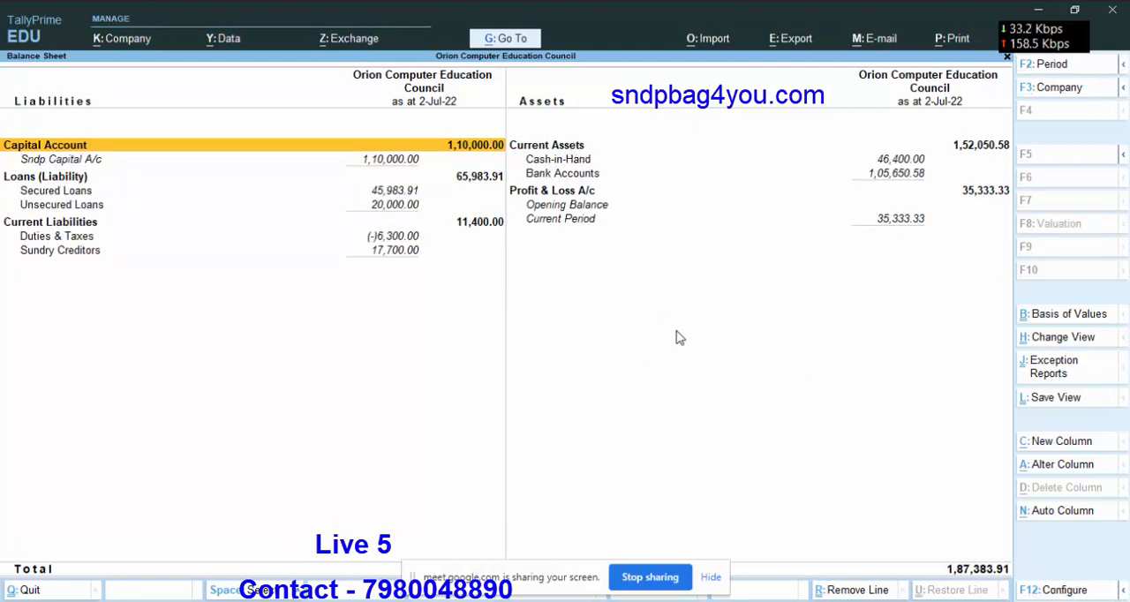
key("Escape")
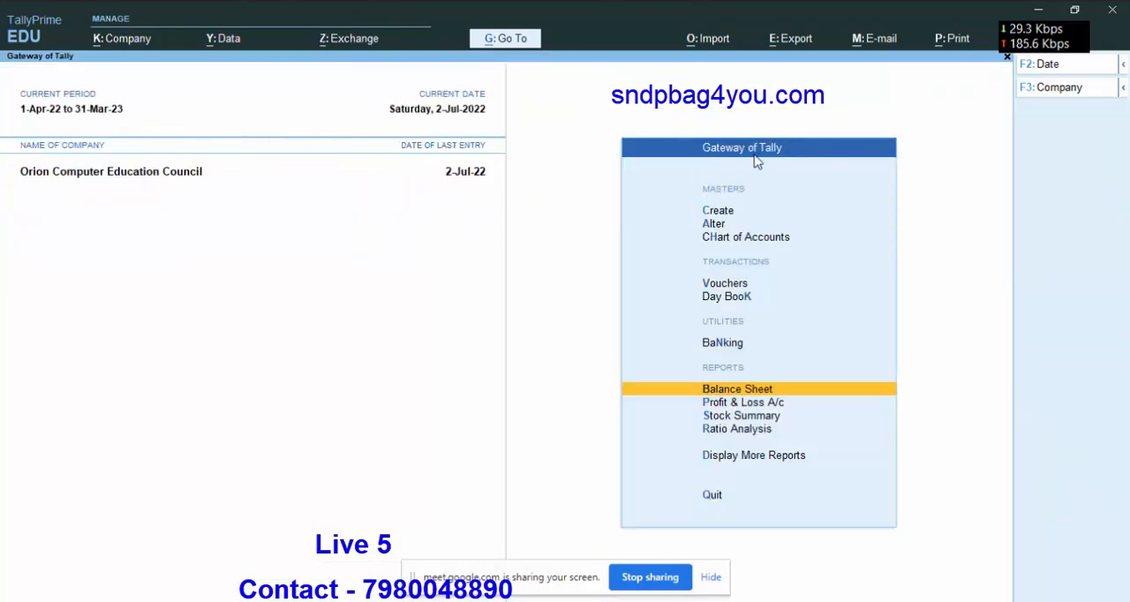
Start a payment voucher dated 2-Jul-22 and set its account to State Bank of India.
left_click(727, 284)
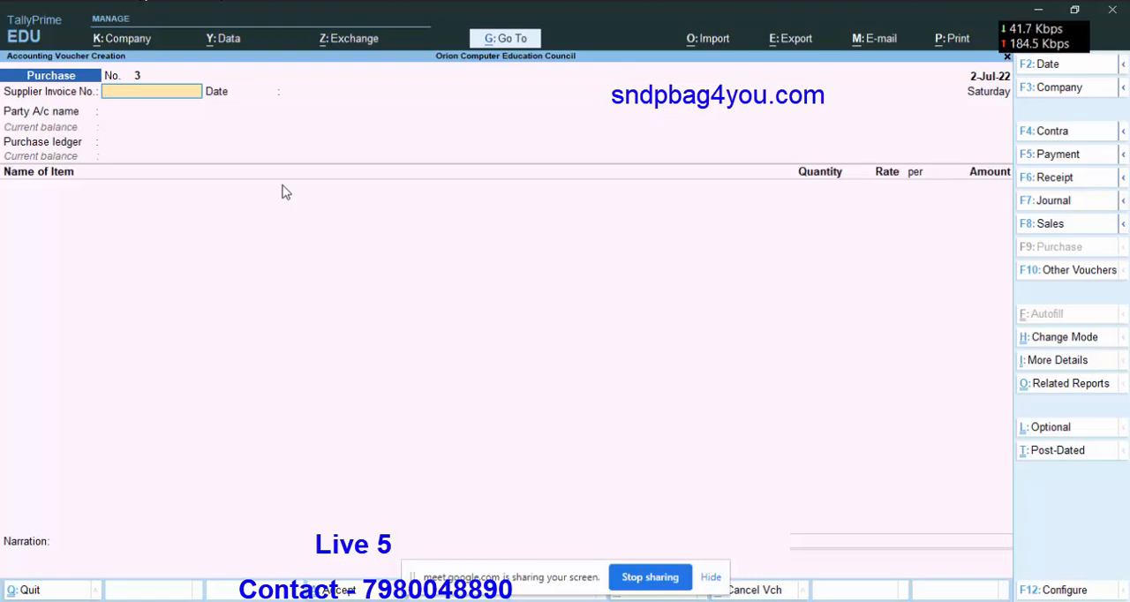
left_click(1056, 155)
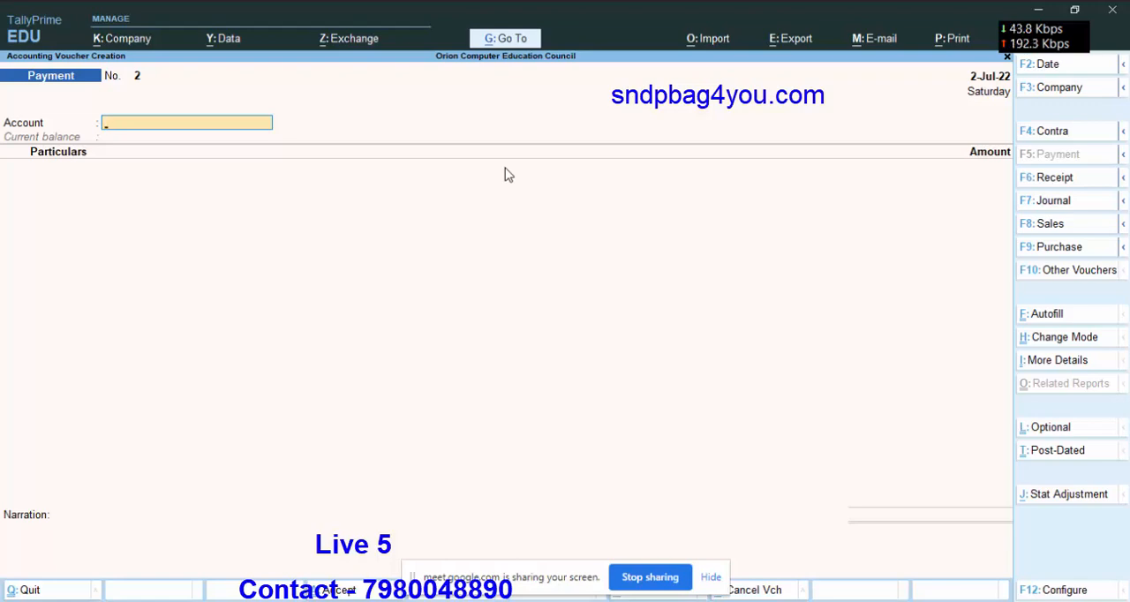
key("F2")
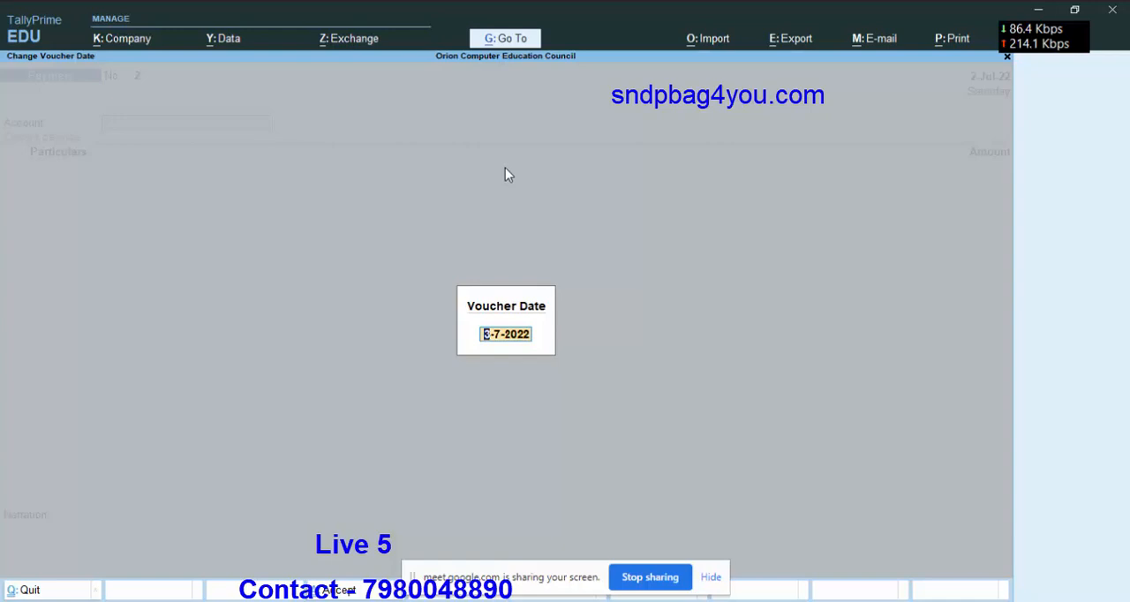
key("BackSpace")
key("Escape")
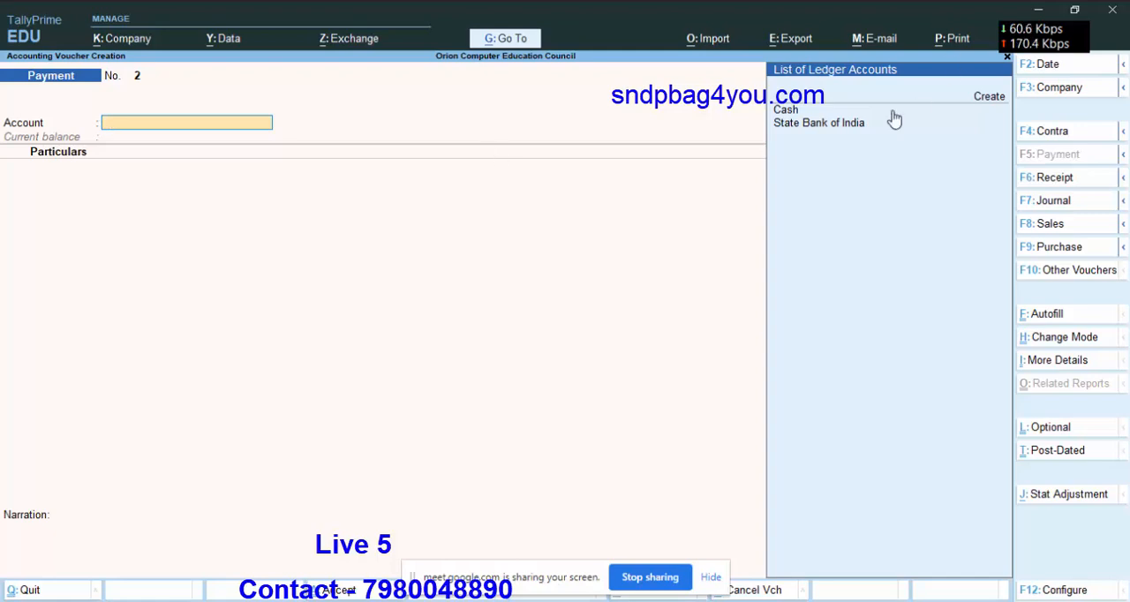
left_click(818, 125)
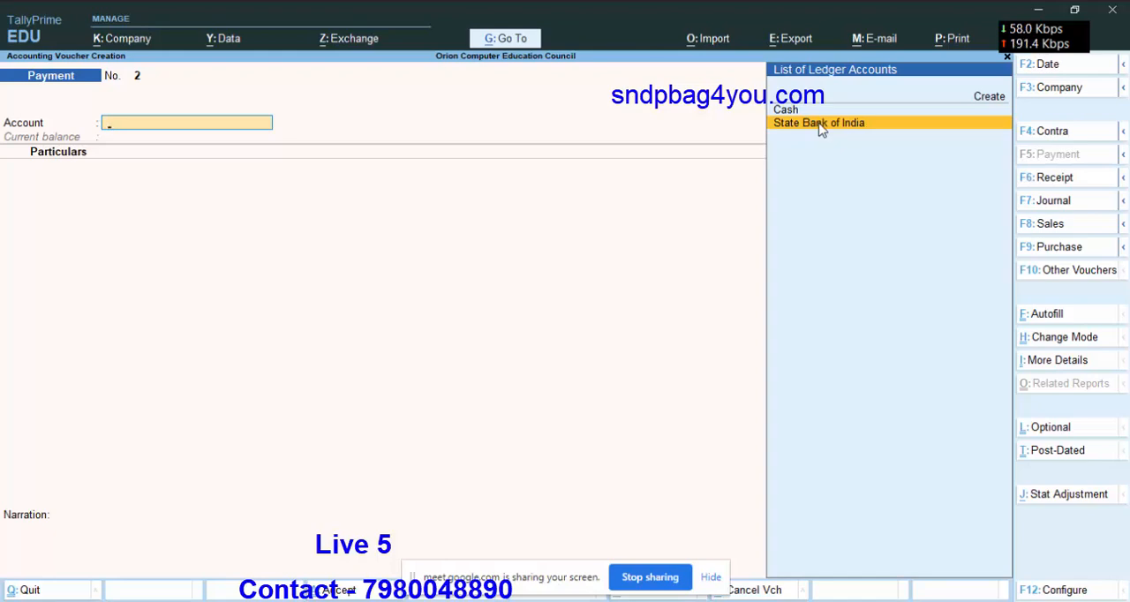
left_click(819, 123)
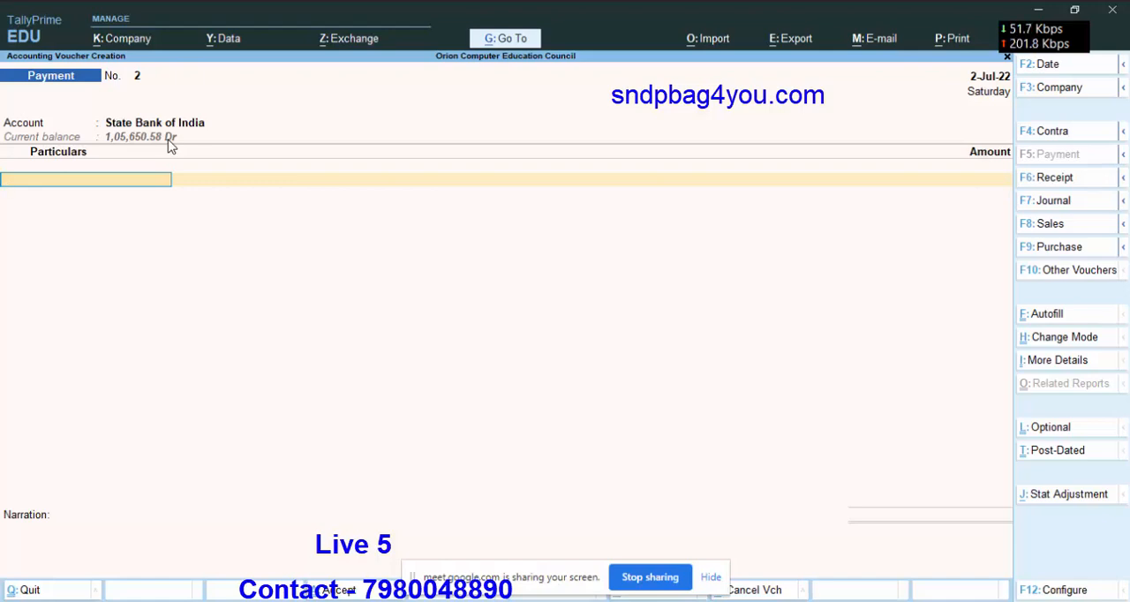
Add Meena Agencies as the party in the payment voucher with an amount of 17,000.
key("space")
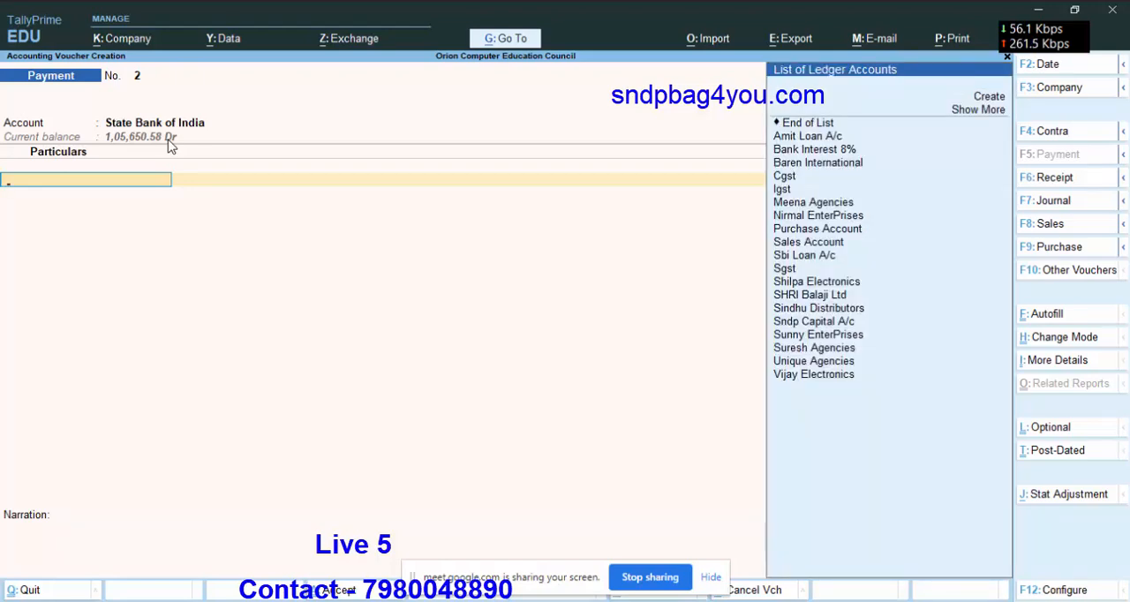
type("Me")
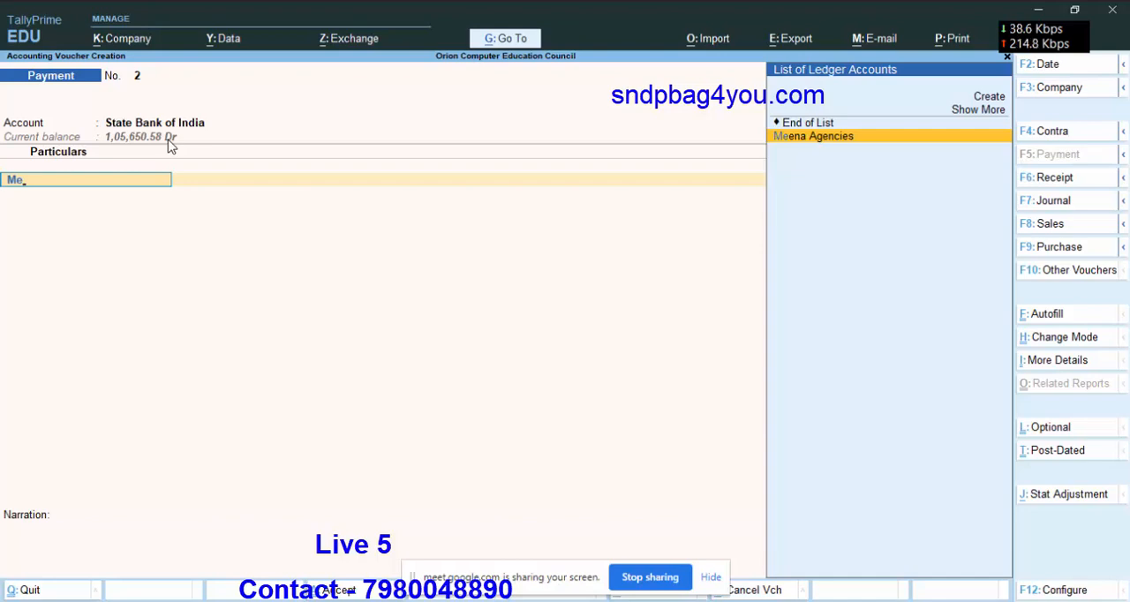
key("Return")
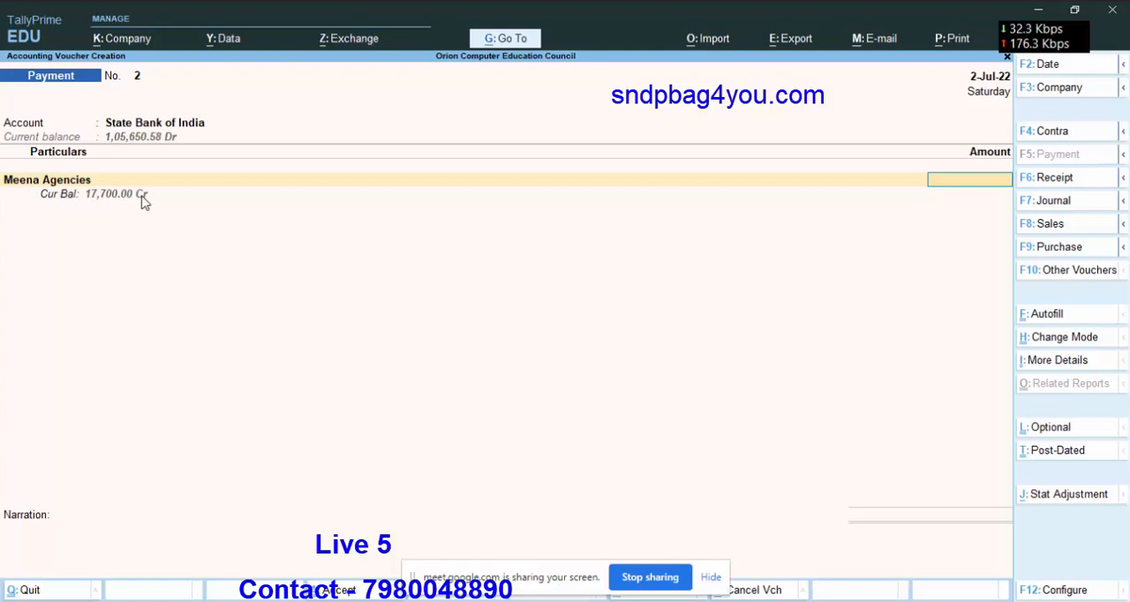
type("17000")
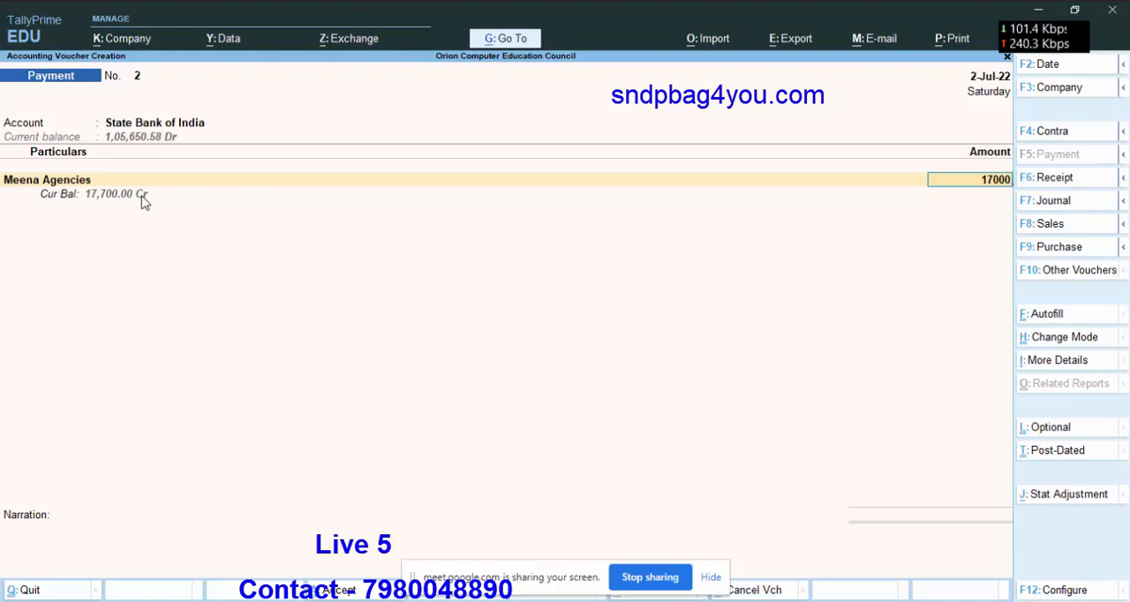
key("Return")
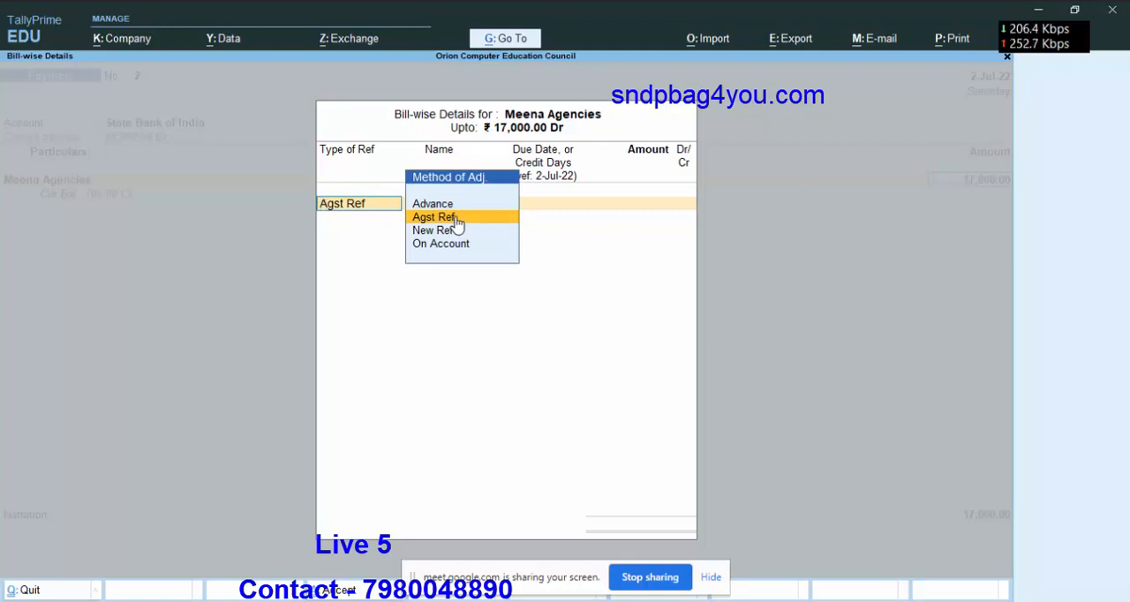
Allocate the full 17,000 payment as Agst Ref to Meena Agencies' pending bill 569.
left_click(457, 225)
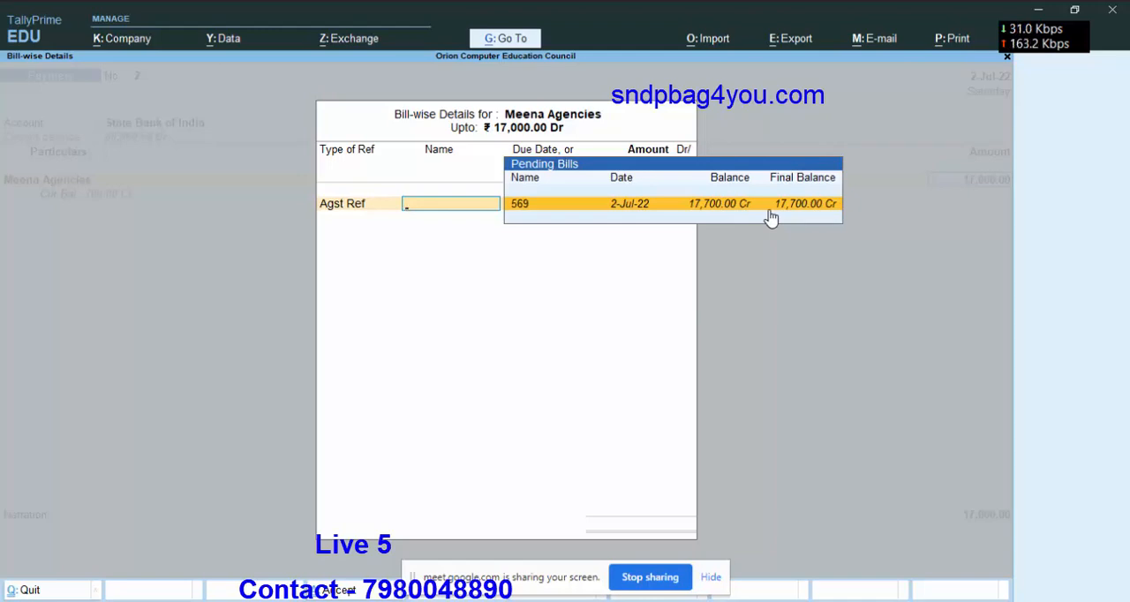
key("Return")
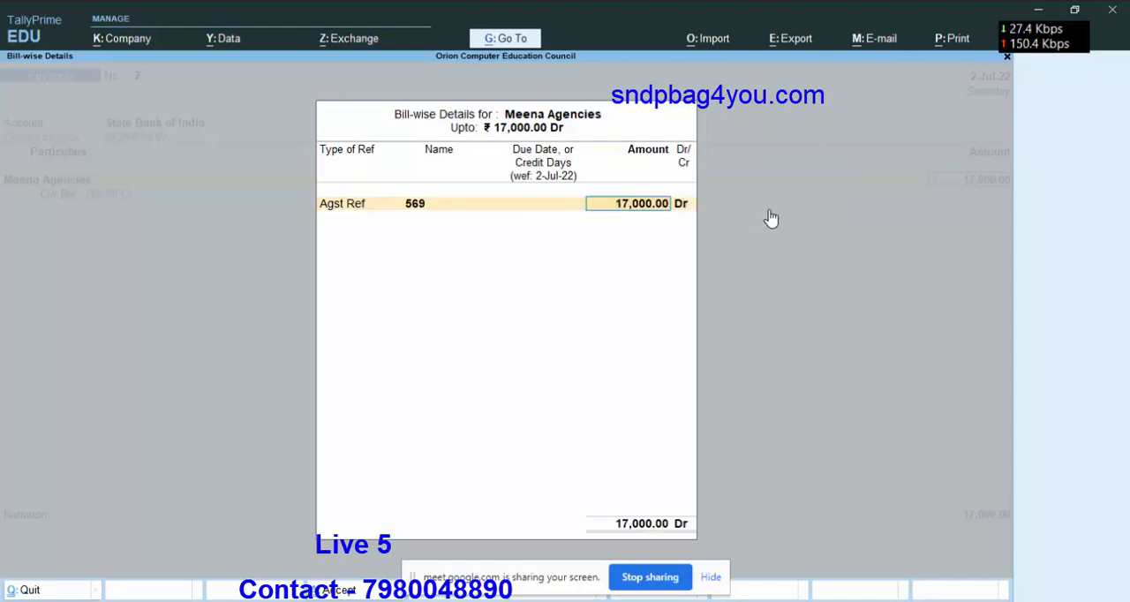
key("Return")
key("Return")
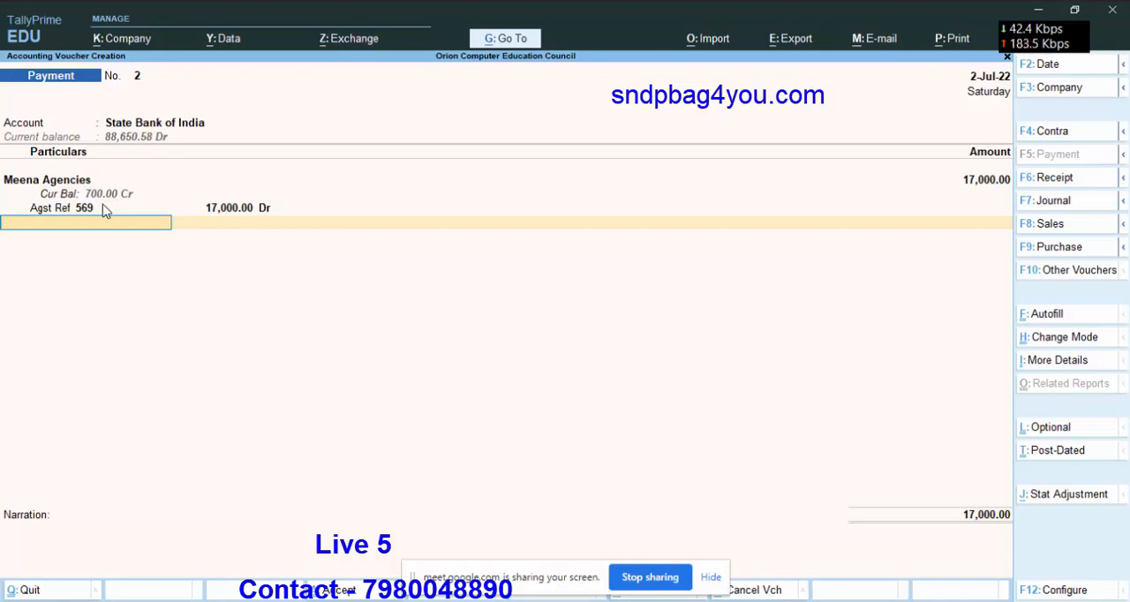
Finish the voucher's particulars and accept the State Bank of India allocation as a cheque with the proposed instrument number and date.
key("Return")
key("Return")
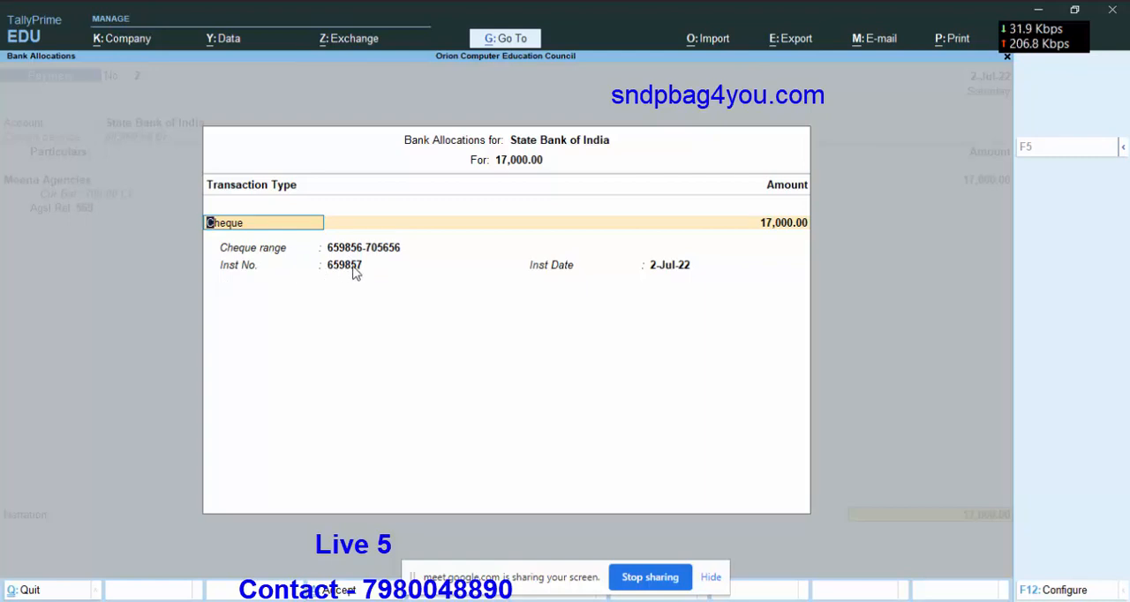
key("Return")
key("Return")
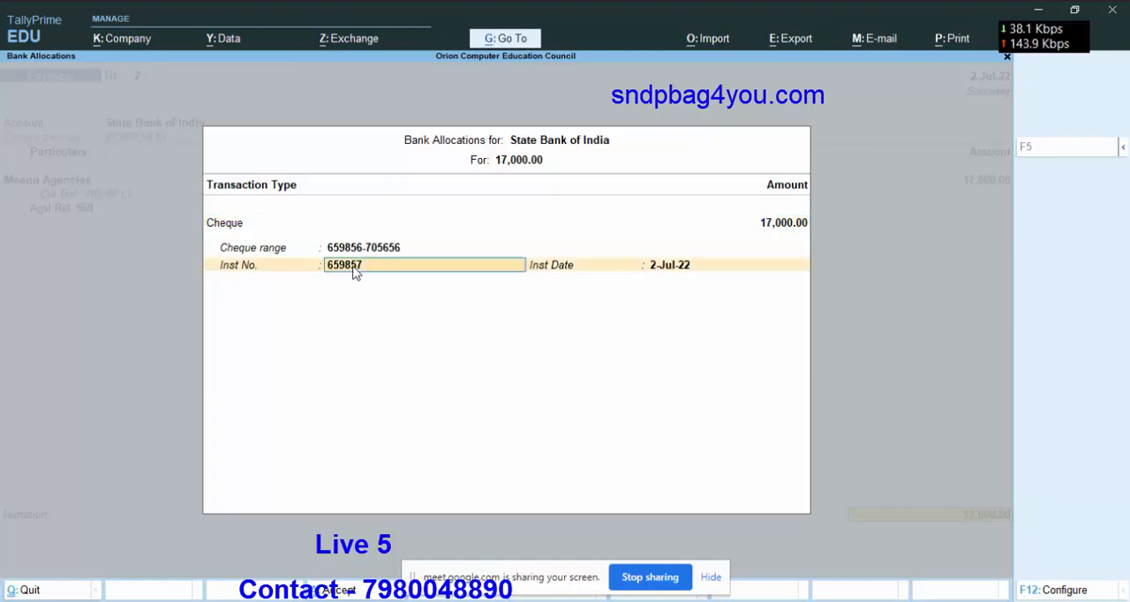
key("Return")
key("Return")
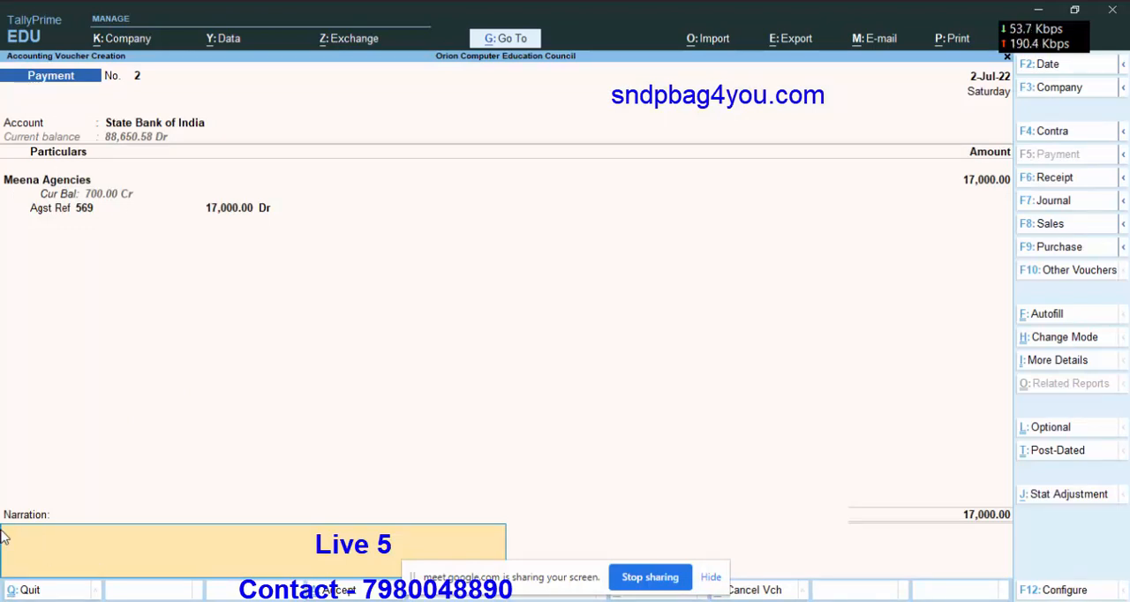
Save the bank payment voucher without a narration and return to the Gateway of Tally.
key("Return")
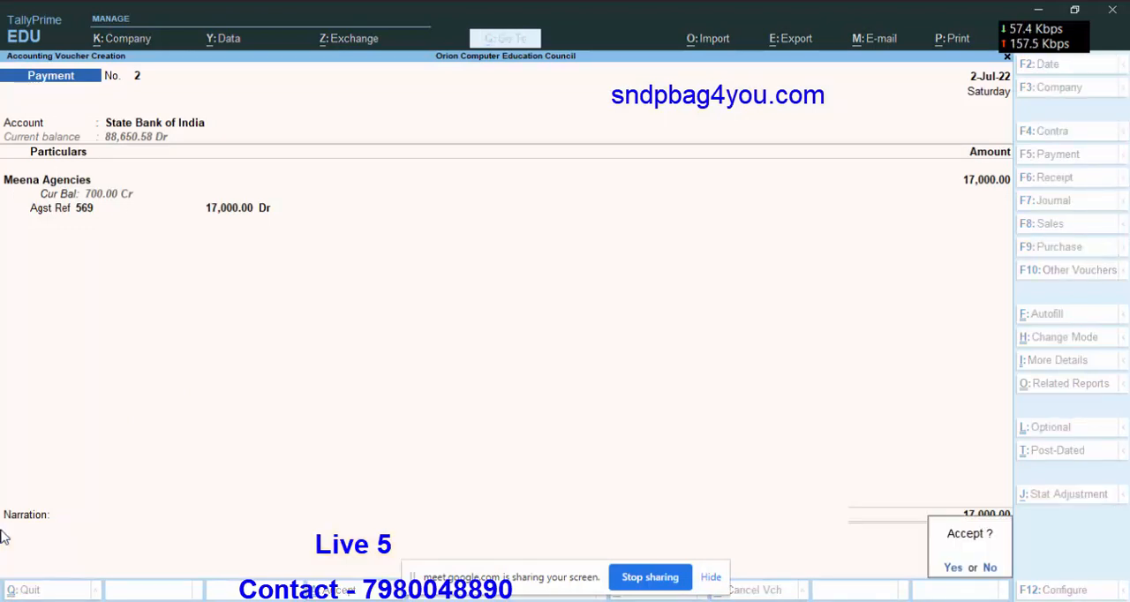
key("Return")
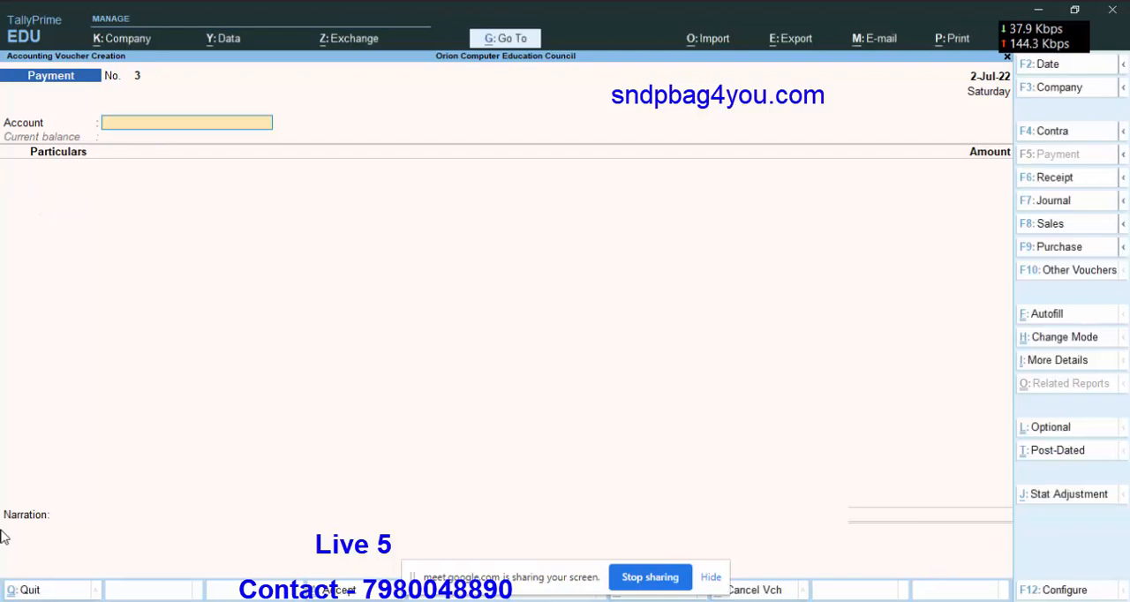
key("Escape")
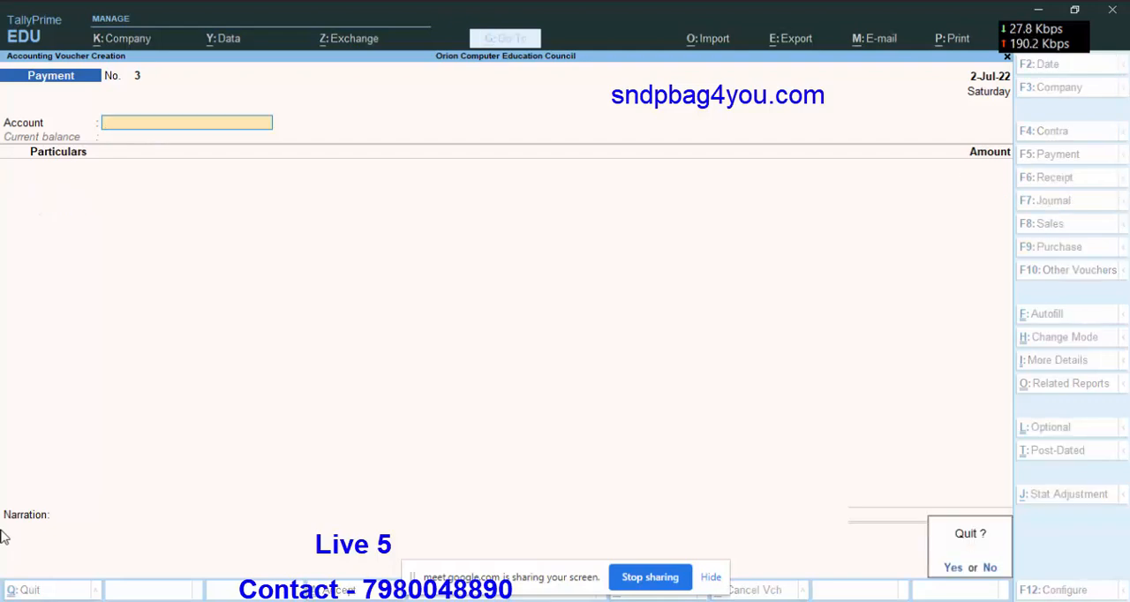
key("Return")
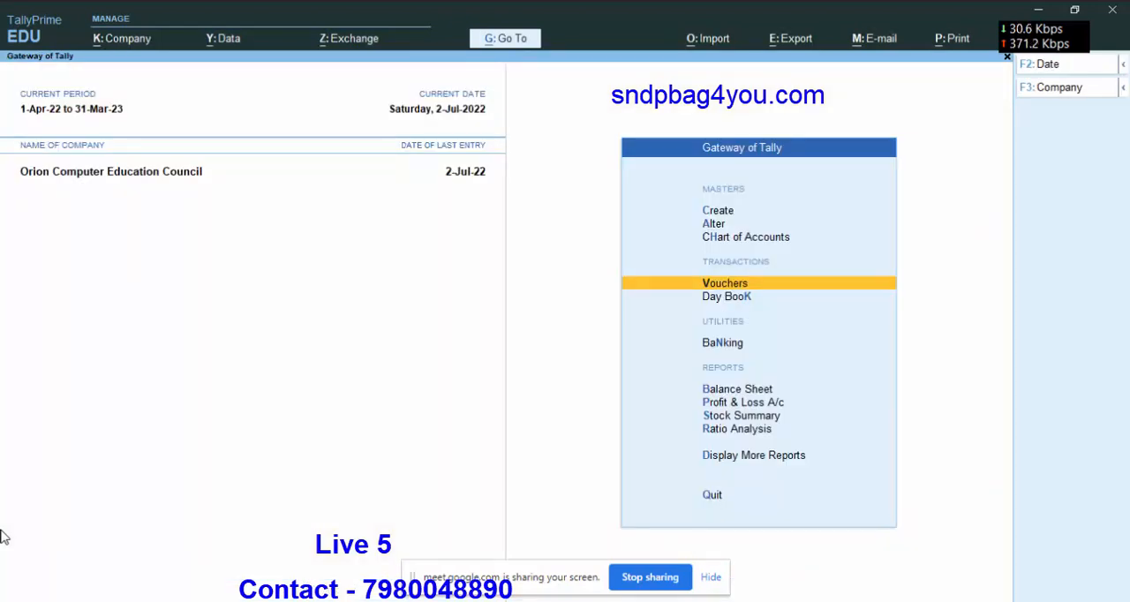
Check the outstanding payables report for Meena Agencies' remaining pending amount, and return to the Gateway of Tally.
key("Down")
key("Down")
key("Down")
key("Down")
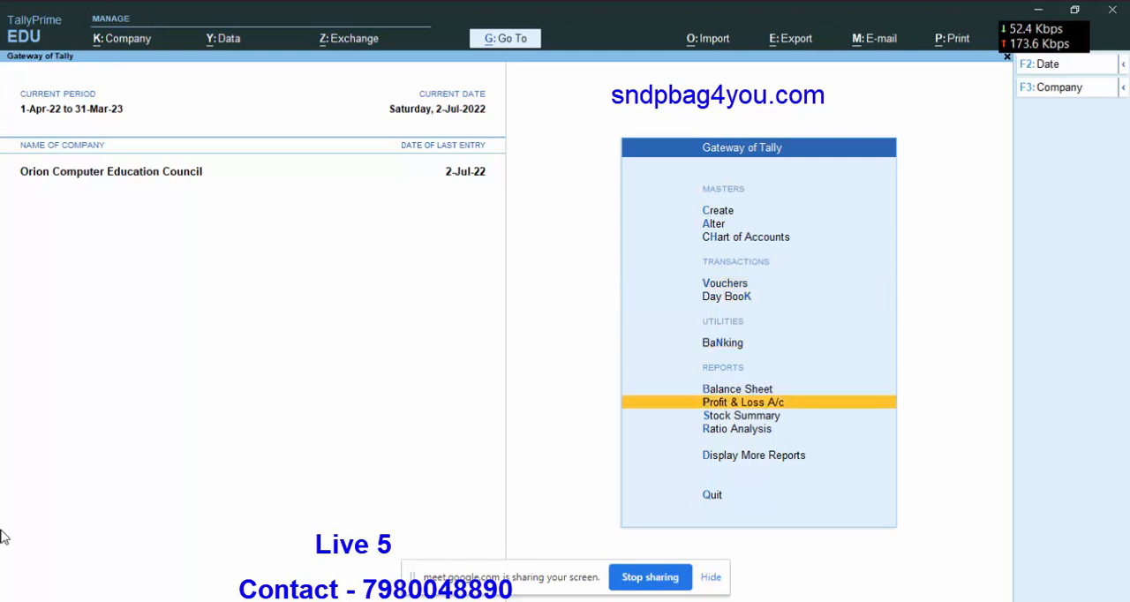
key("Down")
key("Down")
key("Down")
key("Return")
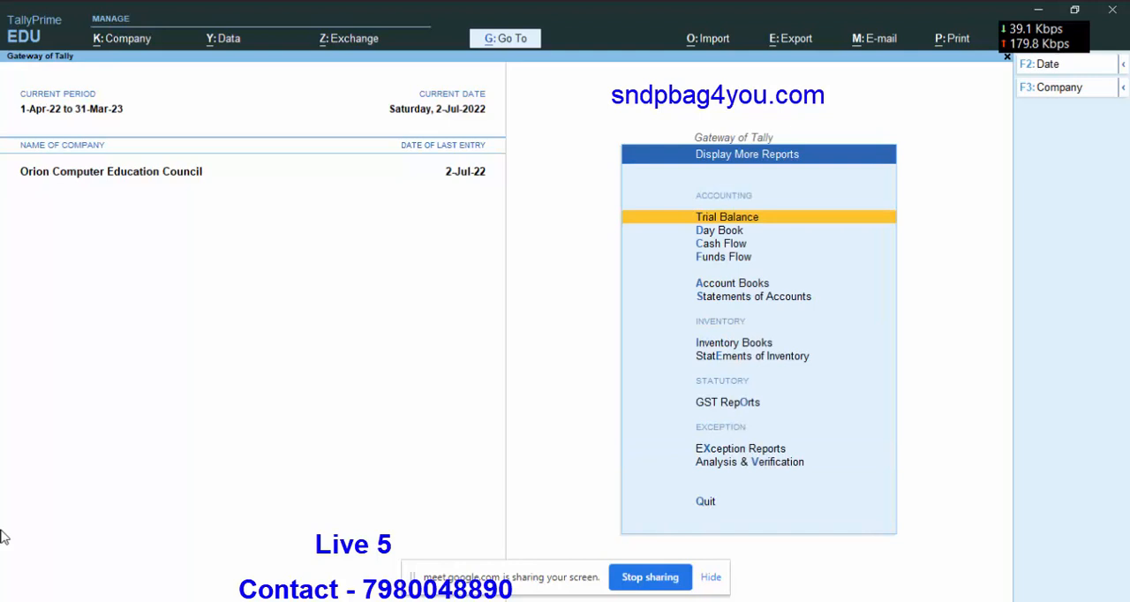
key("Down")
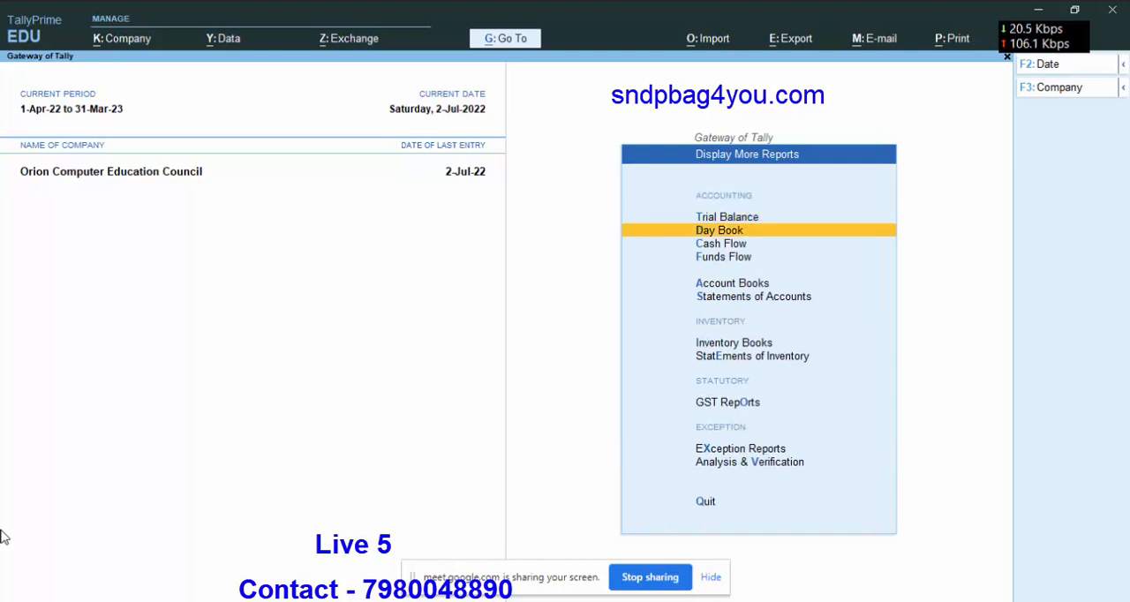
key("Down")
key("Down")
key("Down")
key("Down")
key("Return")
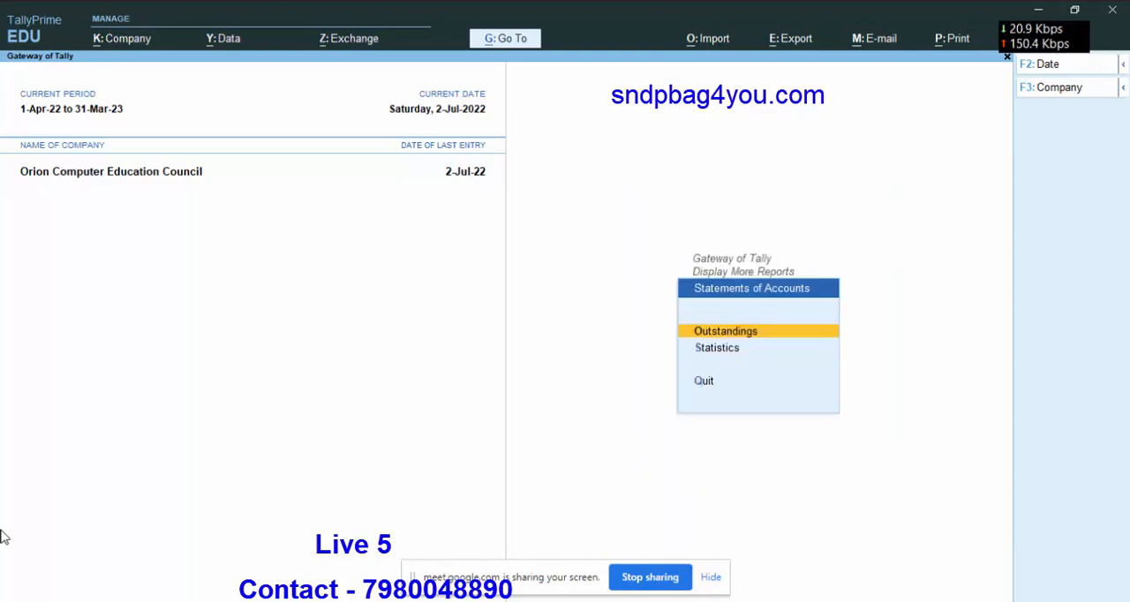
key("Return")
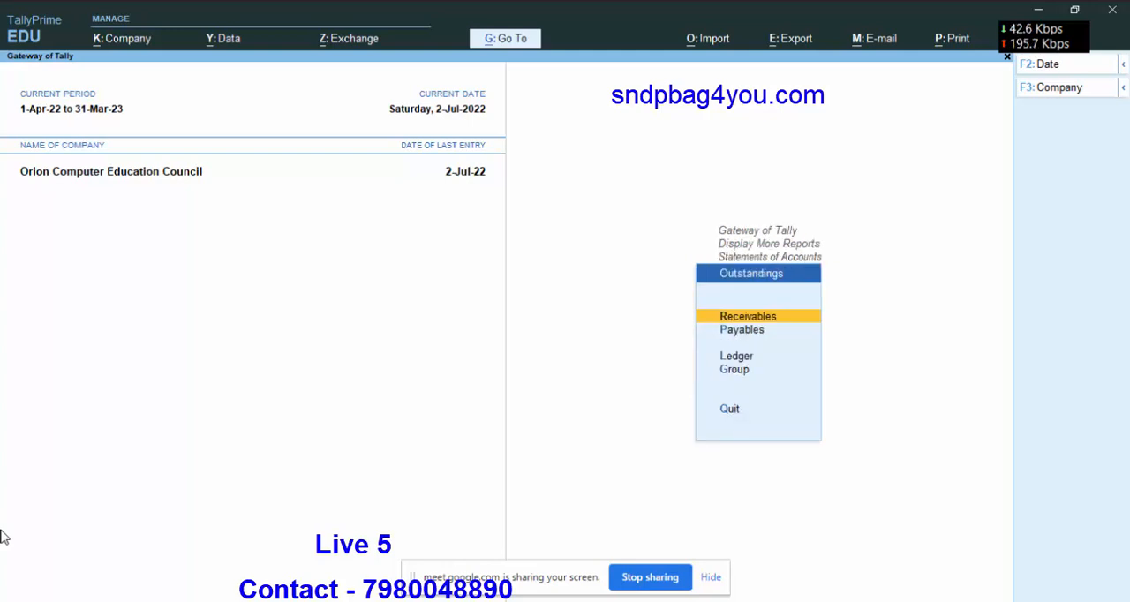
key("Down")
key("Return")
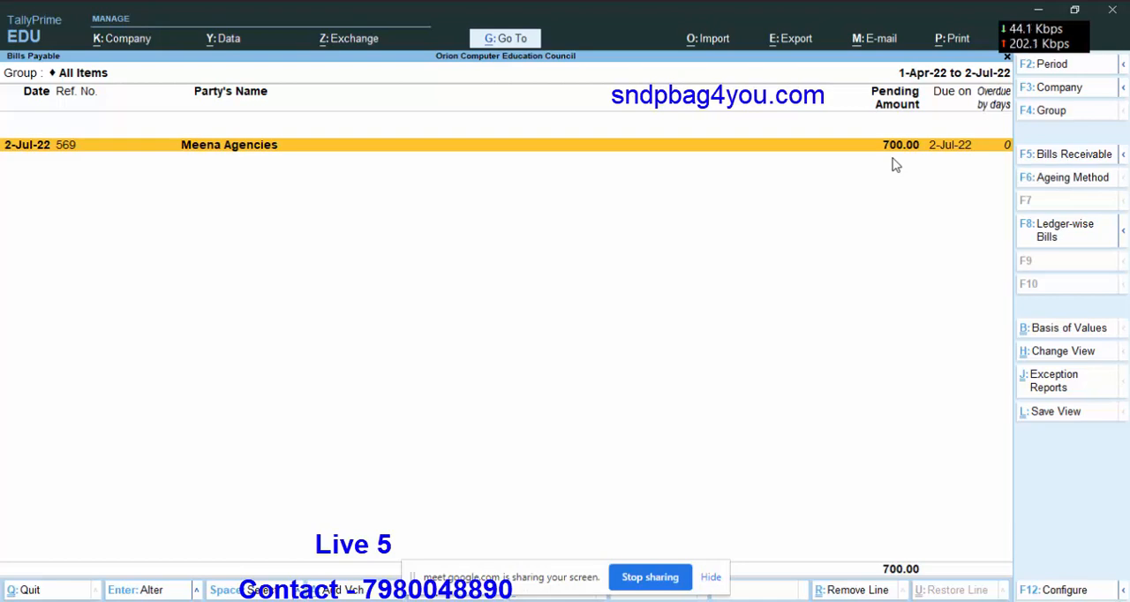
key("Escape")
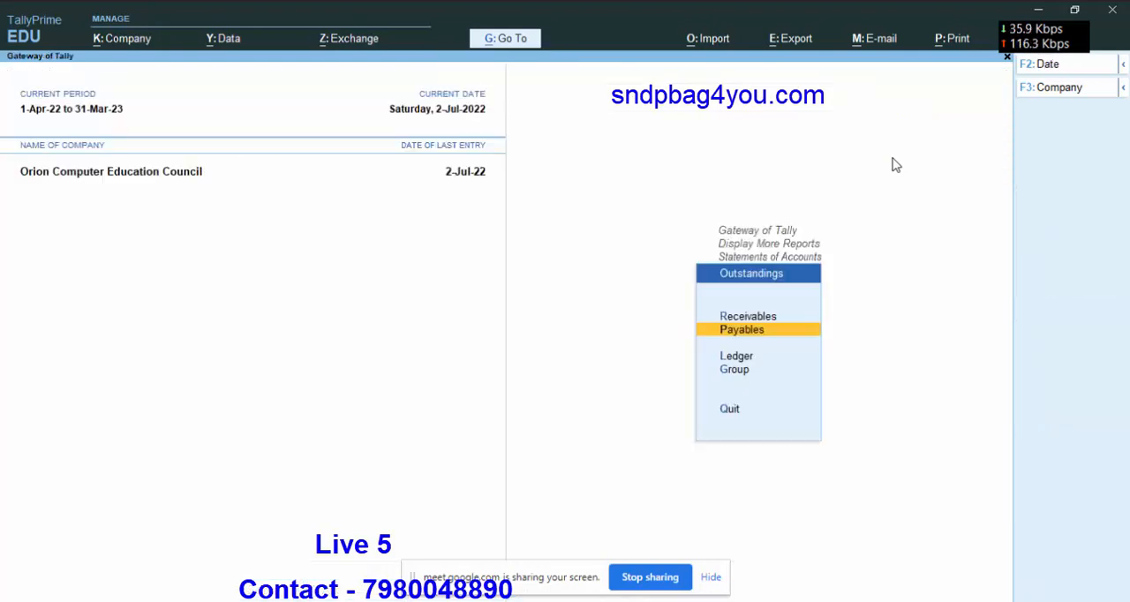
key("Escape")
key("Escape")
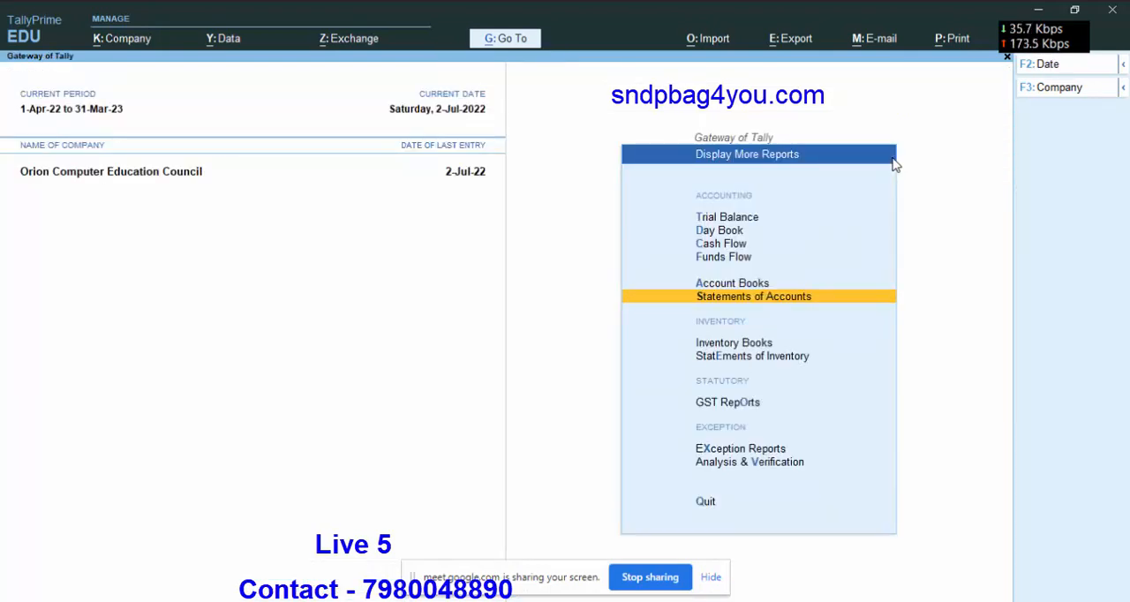
key("Escape")
Examine the Balance Sheet in detailed view, checking Duties & Taxes and Sundry Creditors, and return to the Gateway of Tally.
key("Up")
key("Up")
key("Up")
key("Up")
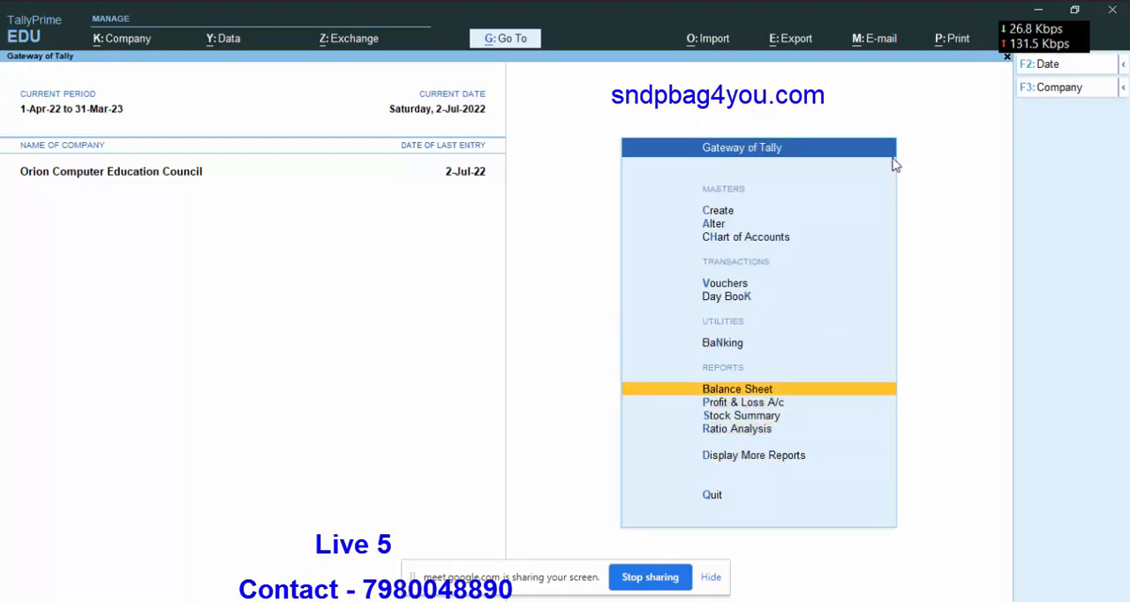
key("Return")
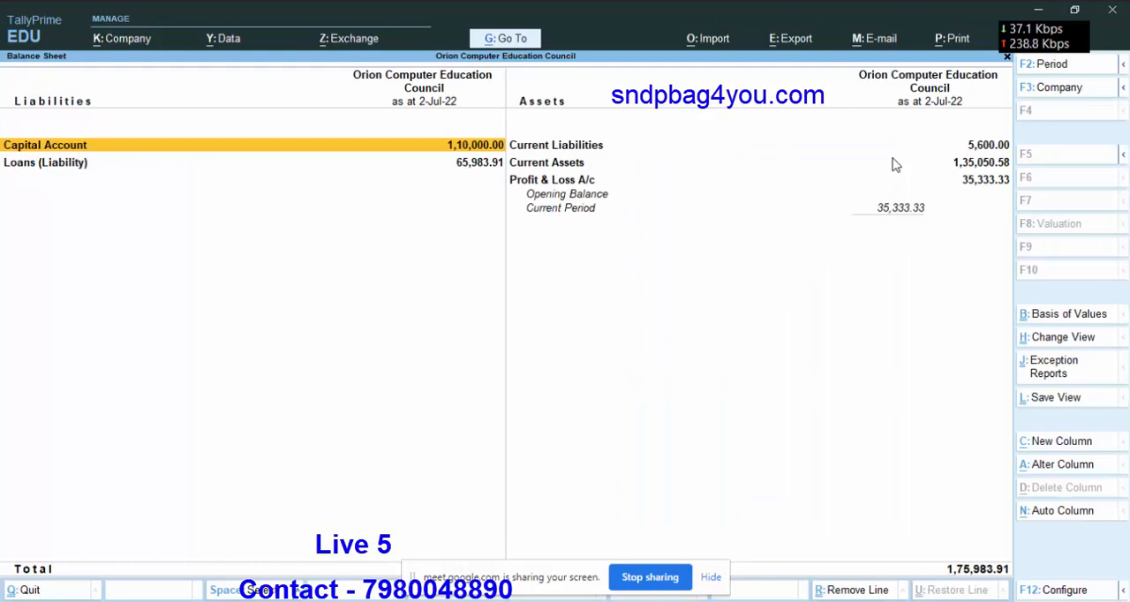
key("alt+F5")
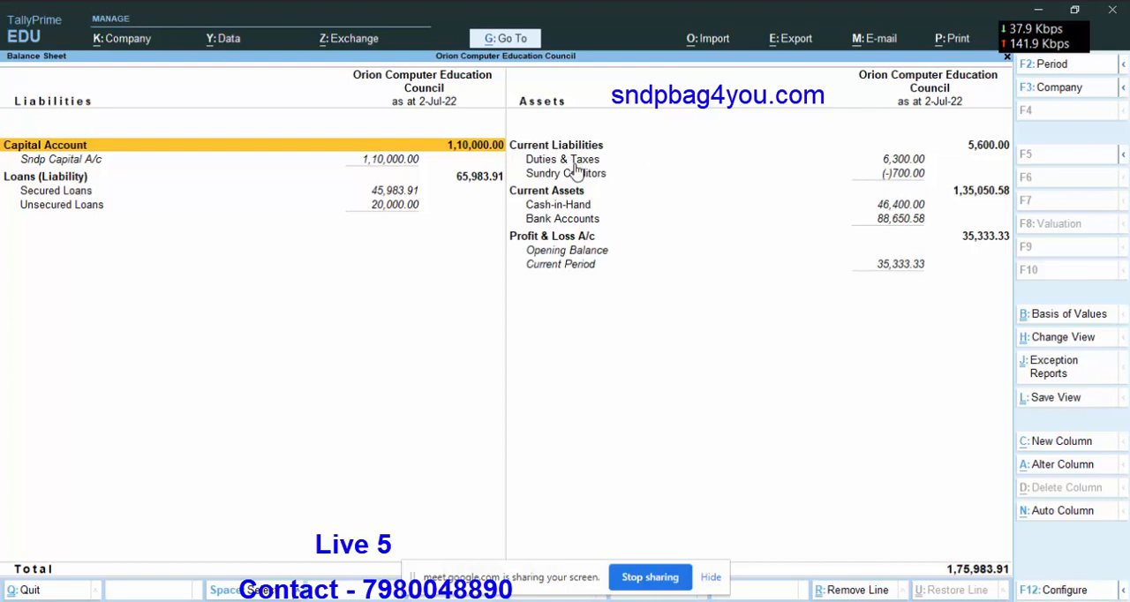
left_click(897, 162)
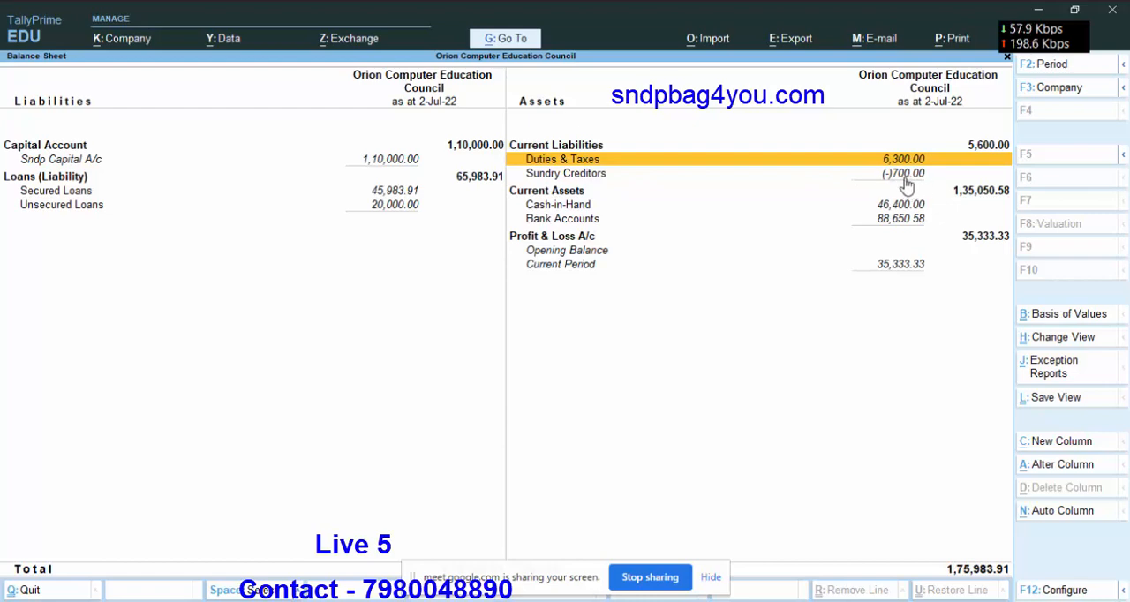
key("Escape")
key("Escape")
key("Escape")
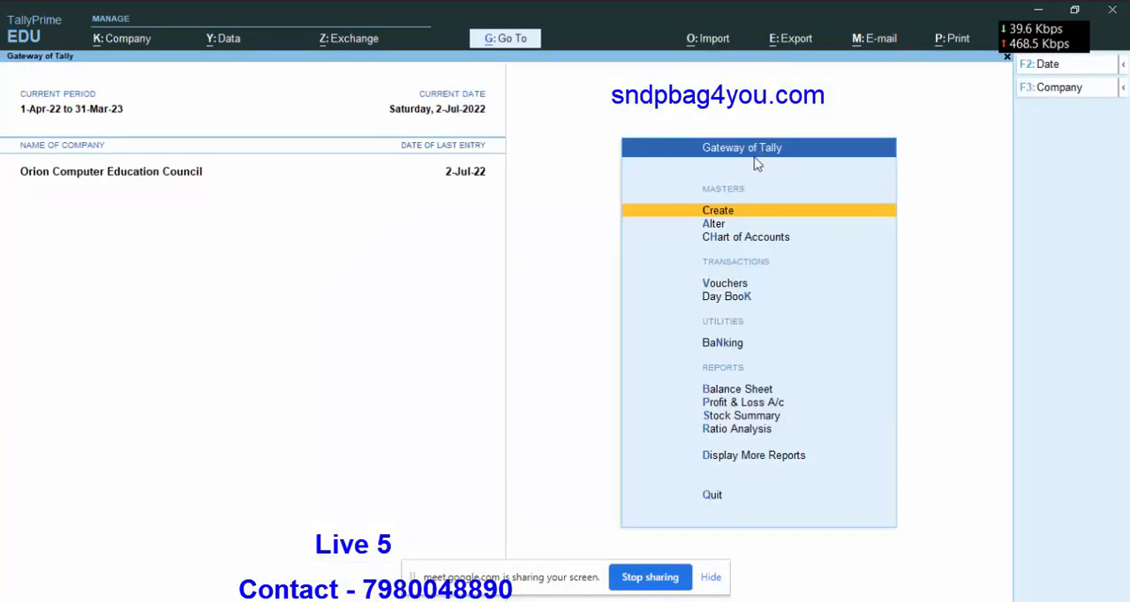
Start another payment voucher dated 2-Jul-22 and set its account to Cash.
left_click(726, 283)
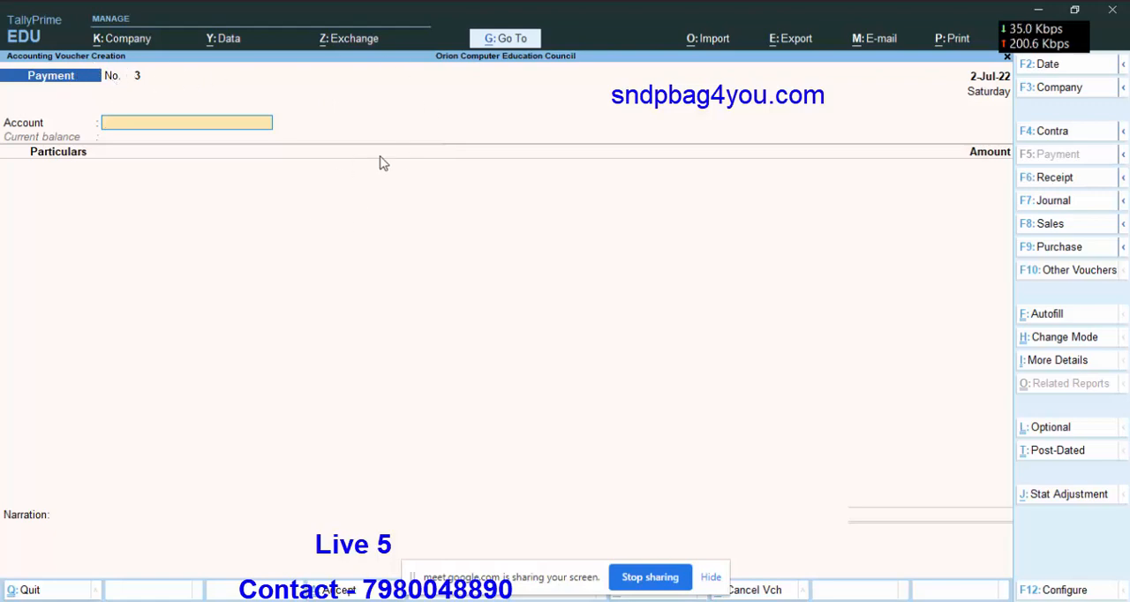
key("space")
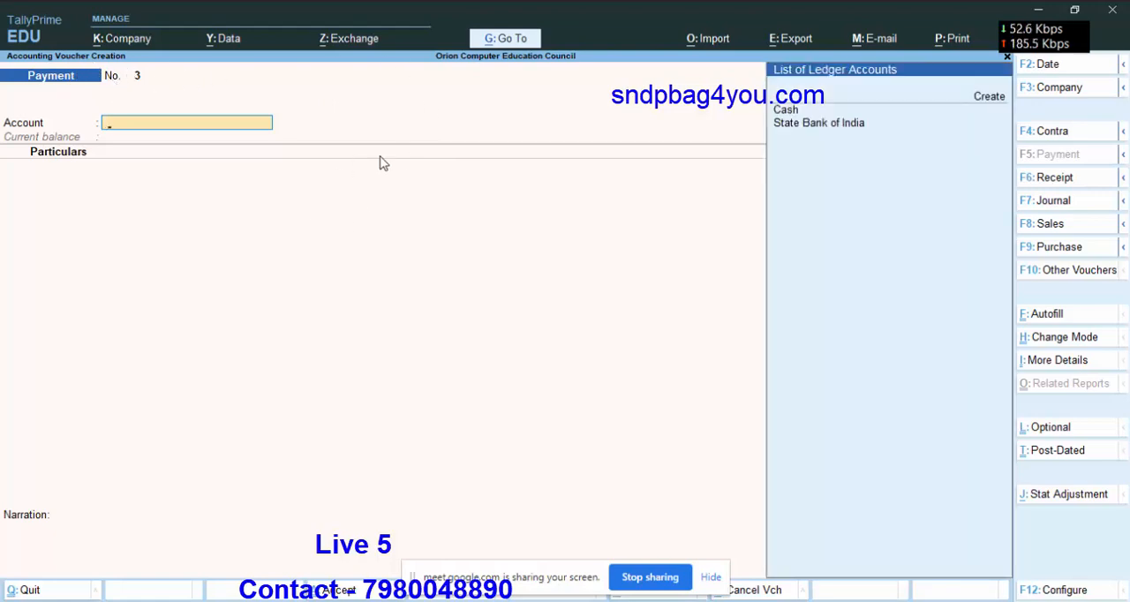
key("Down")
key("Down")
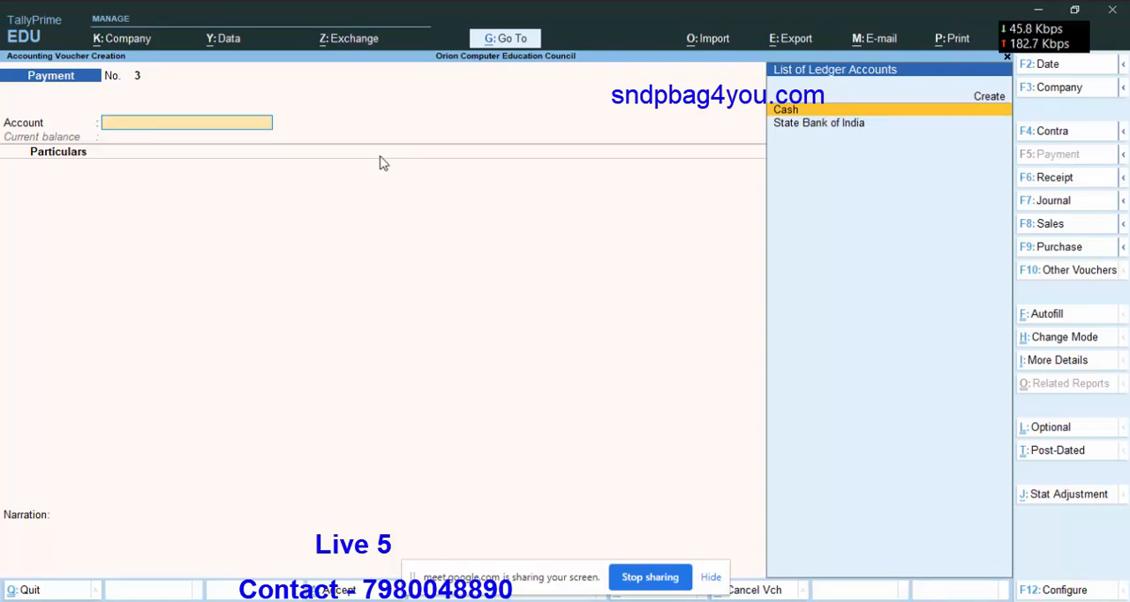
key("Return")
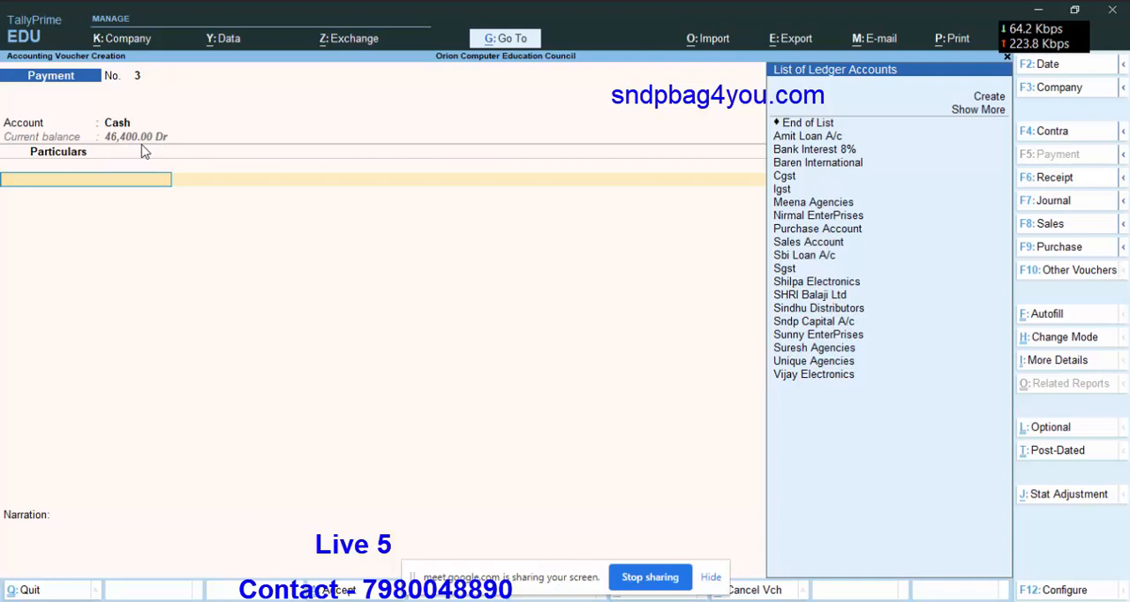
Add Meena Agencies as the party in the cash payment with an amount of 700.
type("Me")
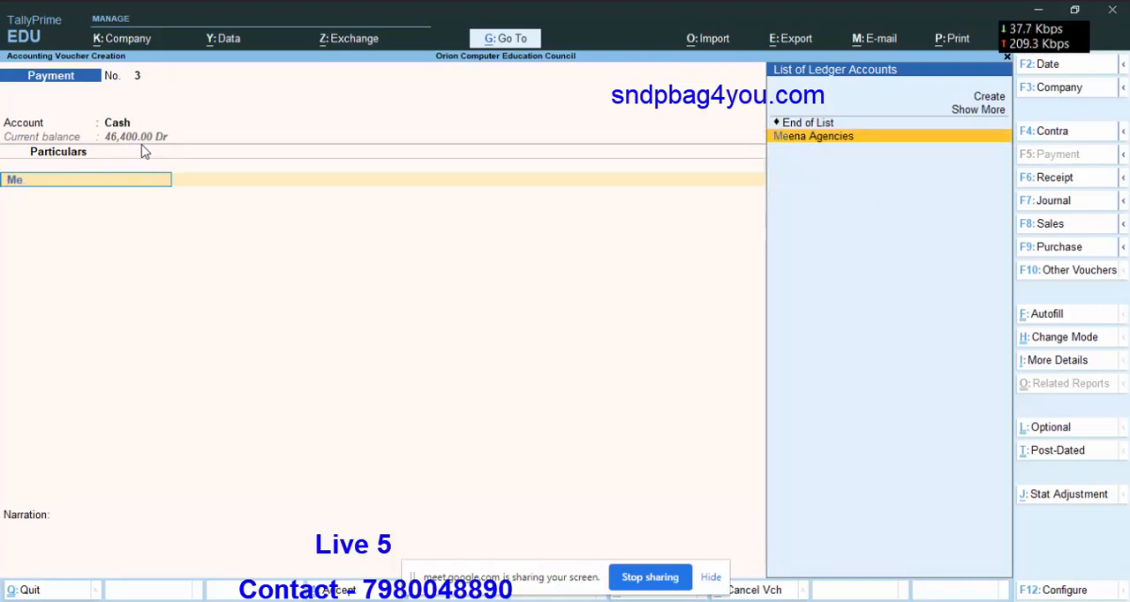
key("Return")
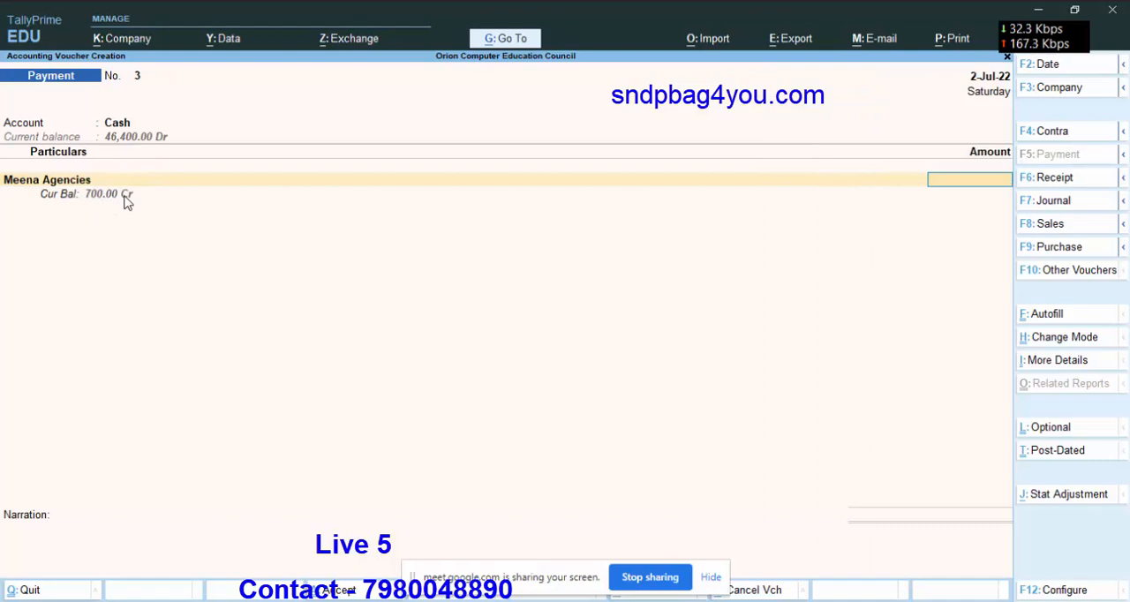
type("700")
key("Return")
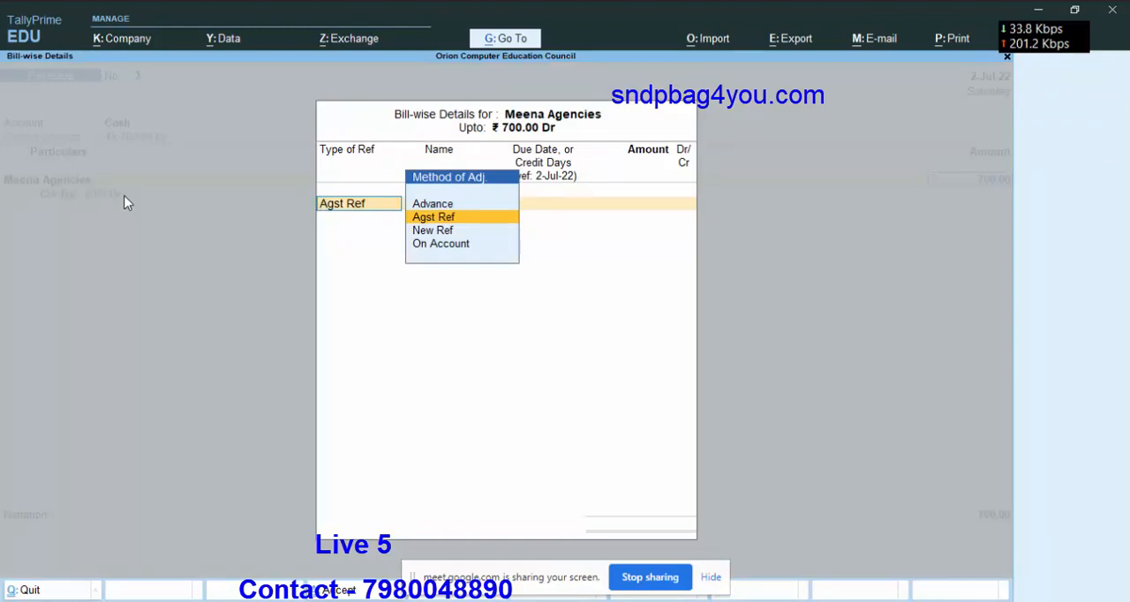
Allocate the 700 cash payment as Agst Ref to Meena Agencies' pending bill 569.
key("Return")
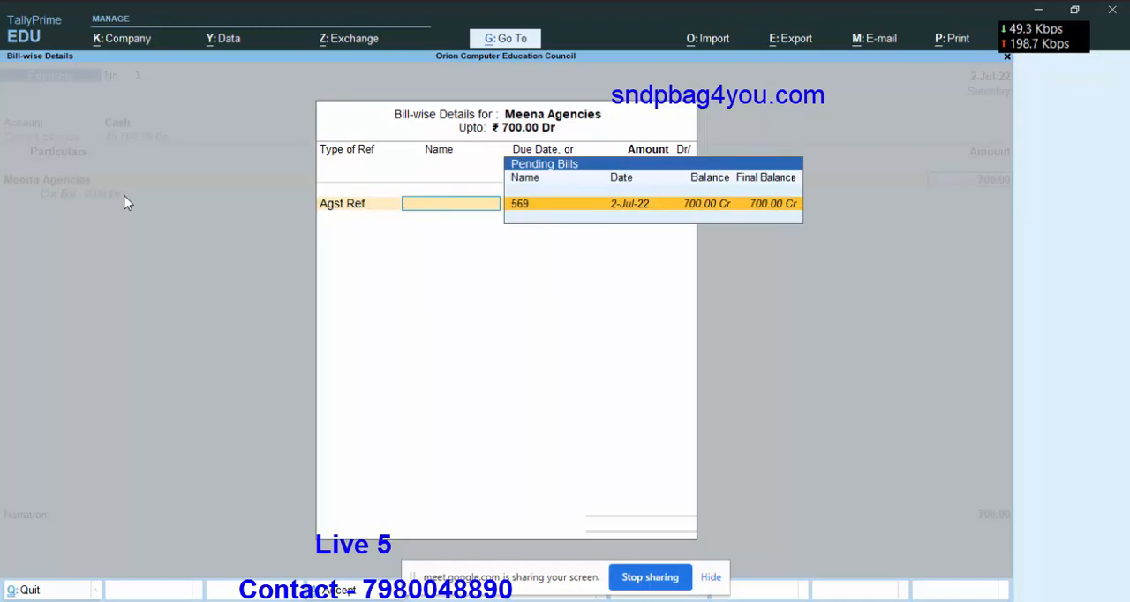
key("Return")
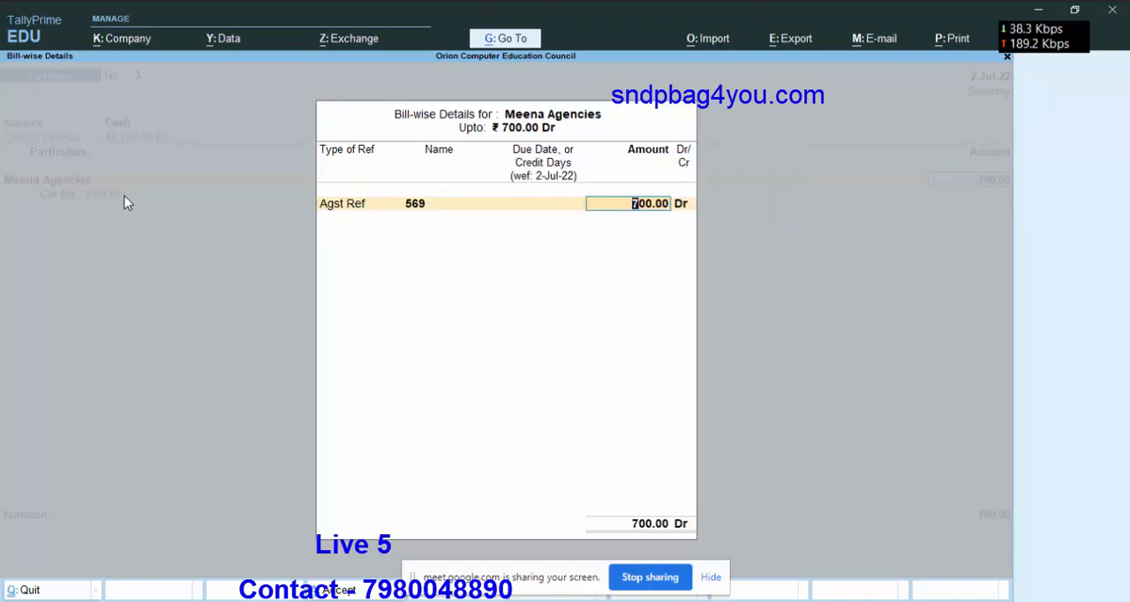
key("Return")
key("Return")
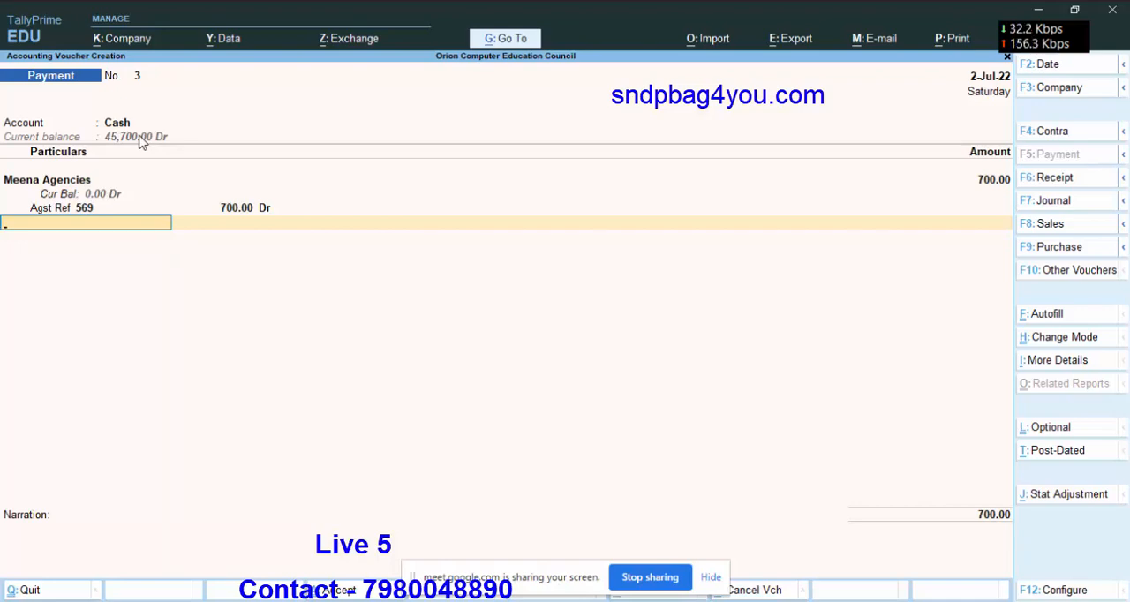
Save the cash payment voucher without a narration and return to the Gateway of Tally.
key("Return")
key("Return")
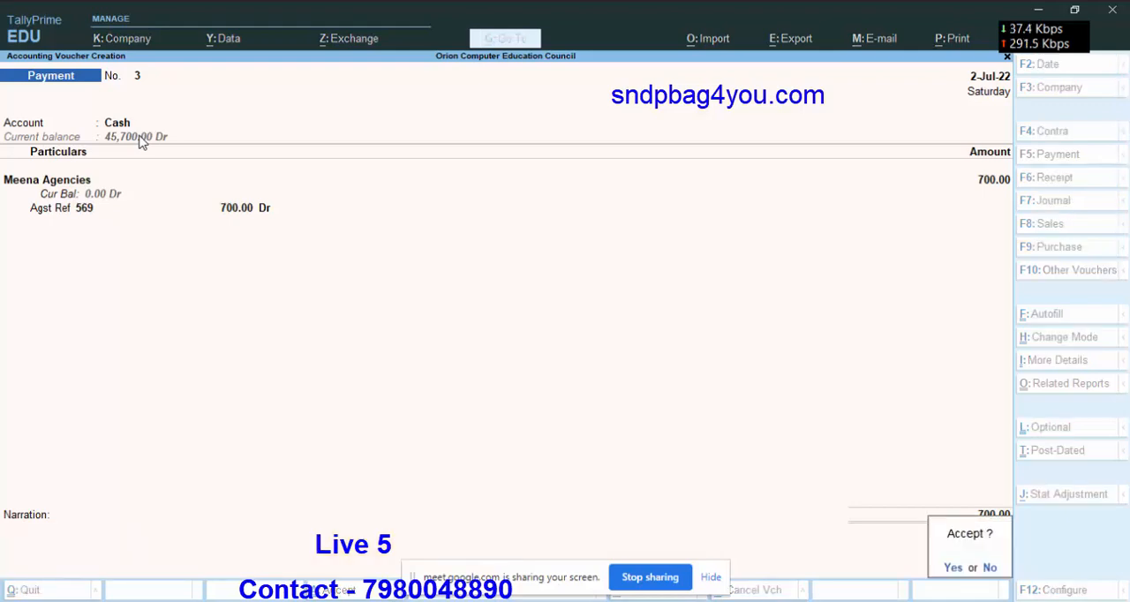
key("Return")
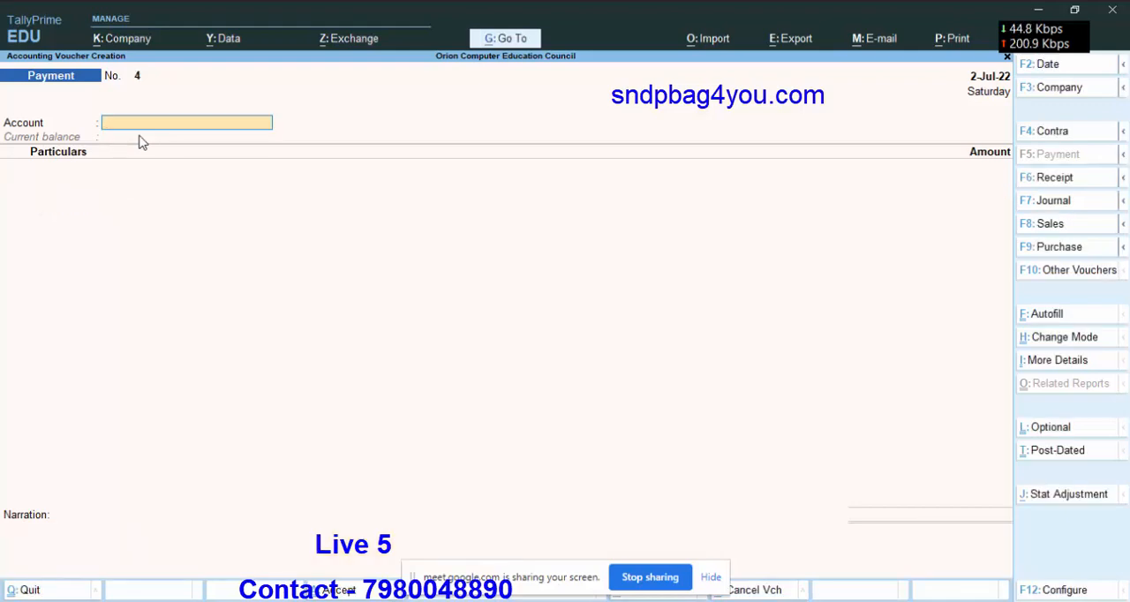
key("Escape")
key("Return")
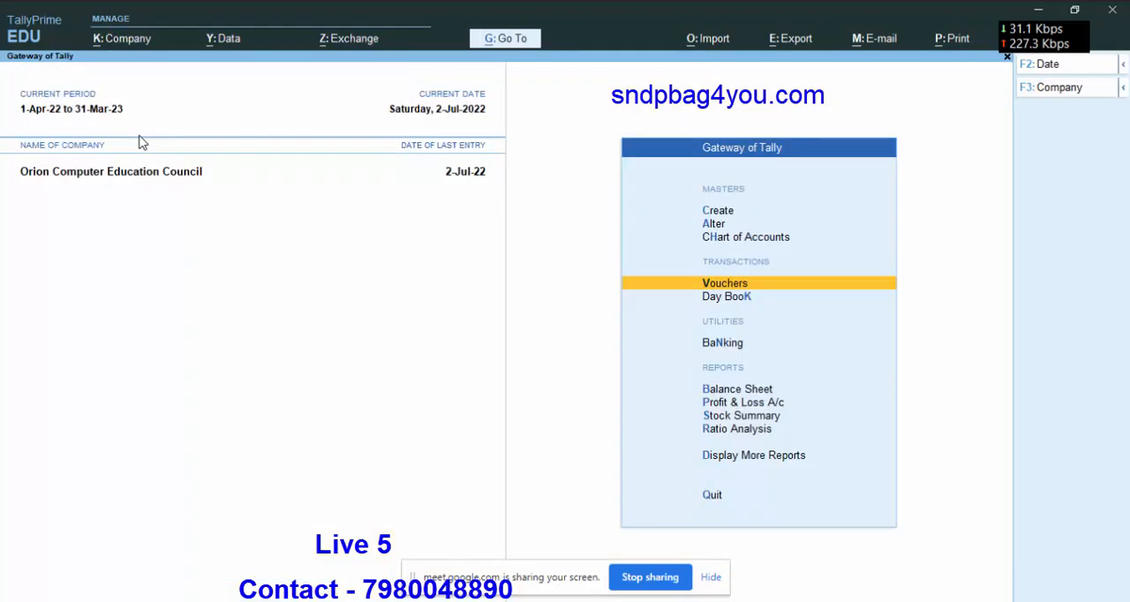
Examine the July vouchers of the Cgst ledger through Duties & Taxes in the detailed Balance Sheet, and return to the Gateway of Tally.
left_click(719, 394)
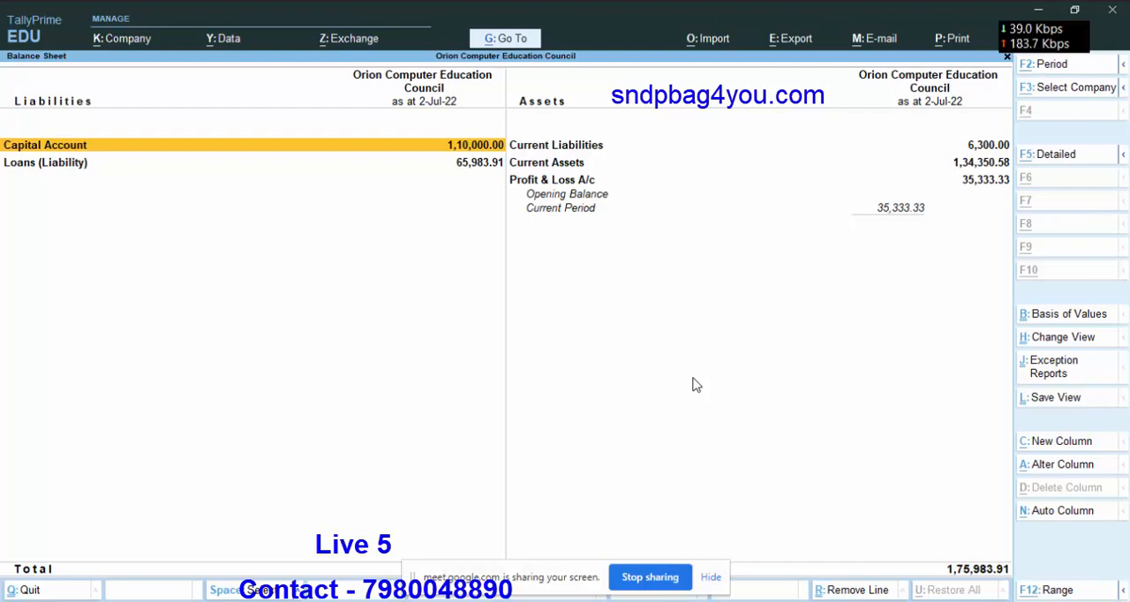
key("alt+F5")
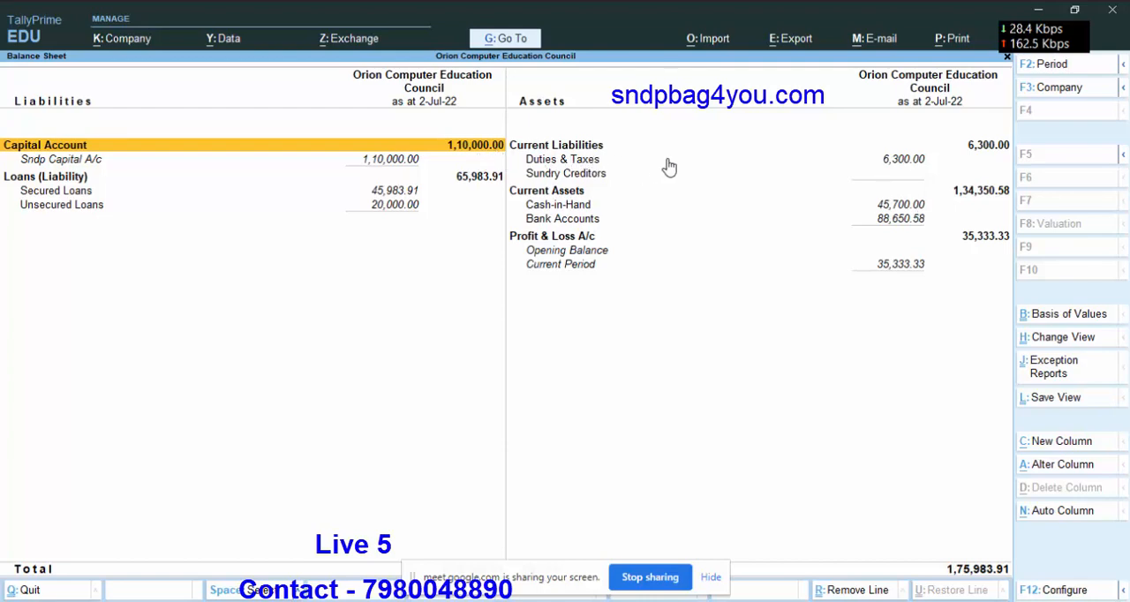
left_click(908, 167)
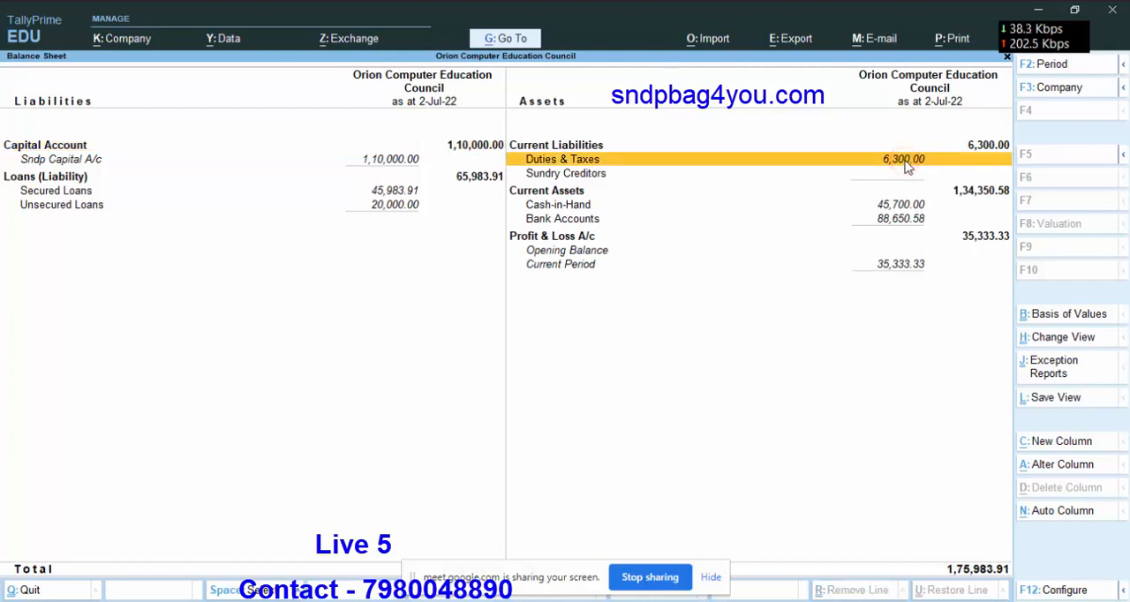
left_click(905, 162)
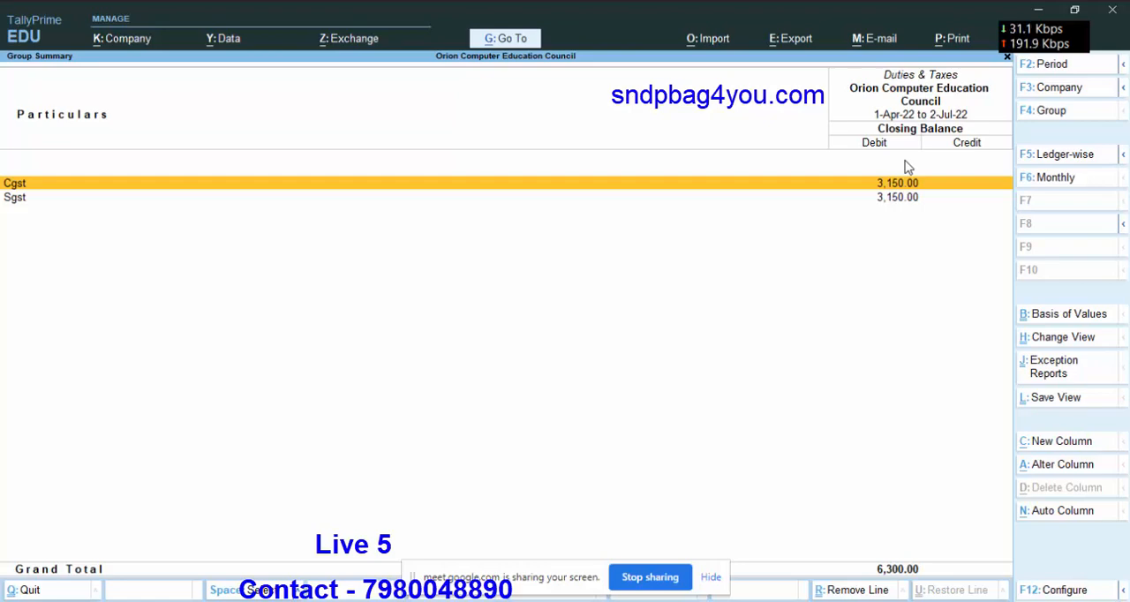
key("Return")
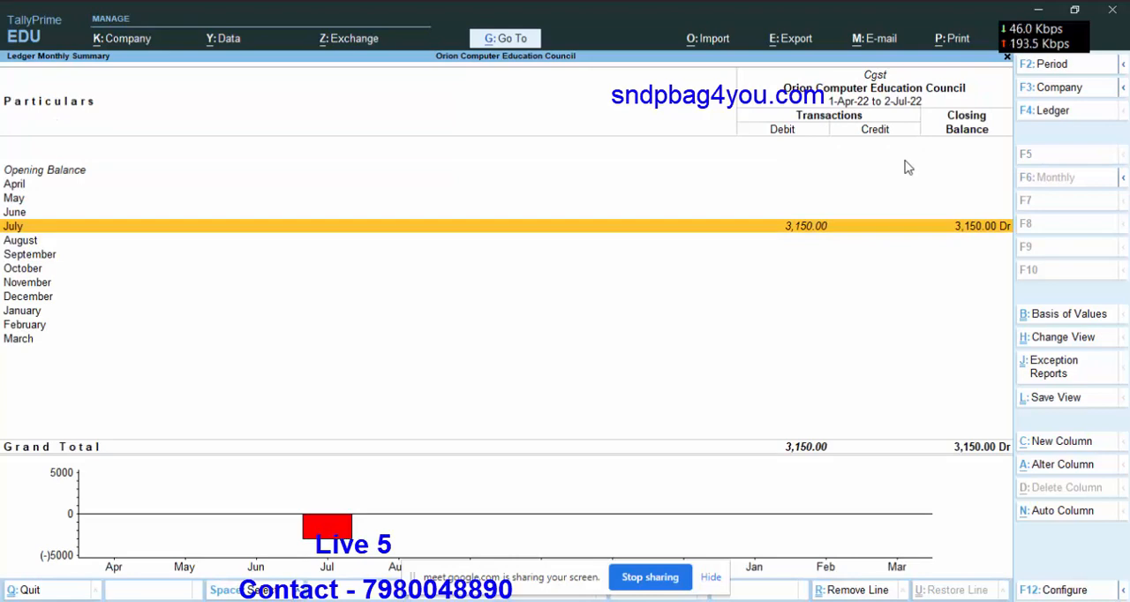
key("Return")
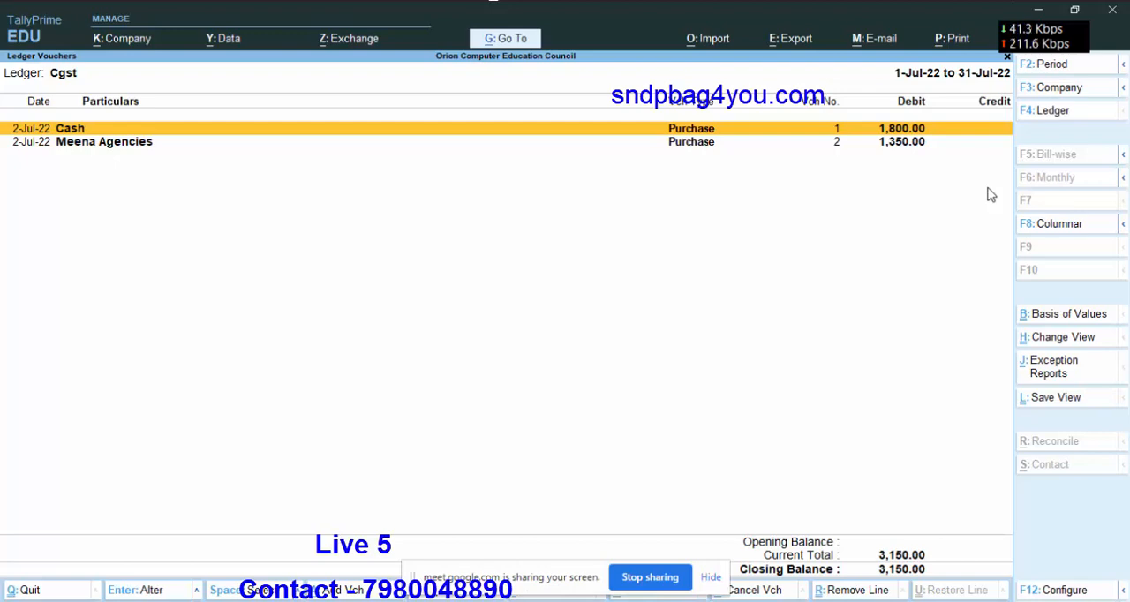
key("Escape")
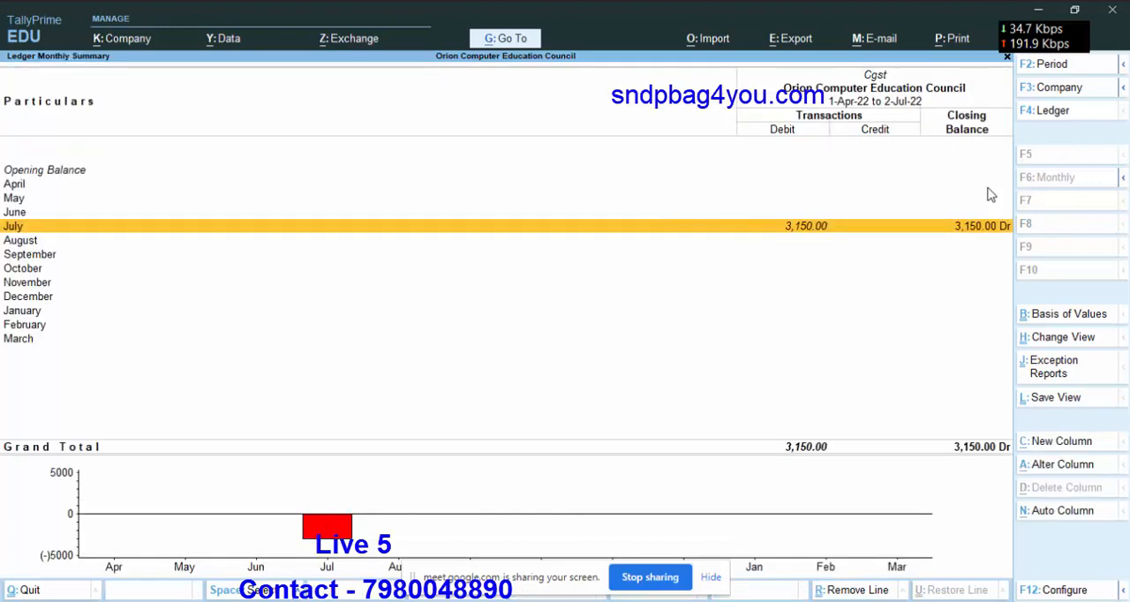
key("Escape")
key("Escape")
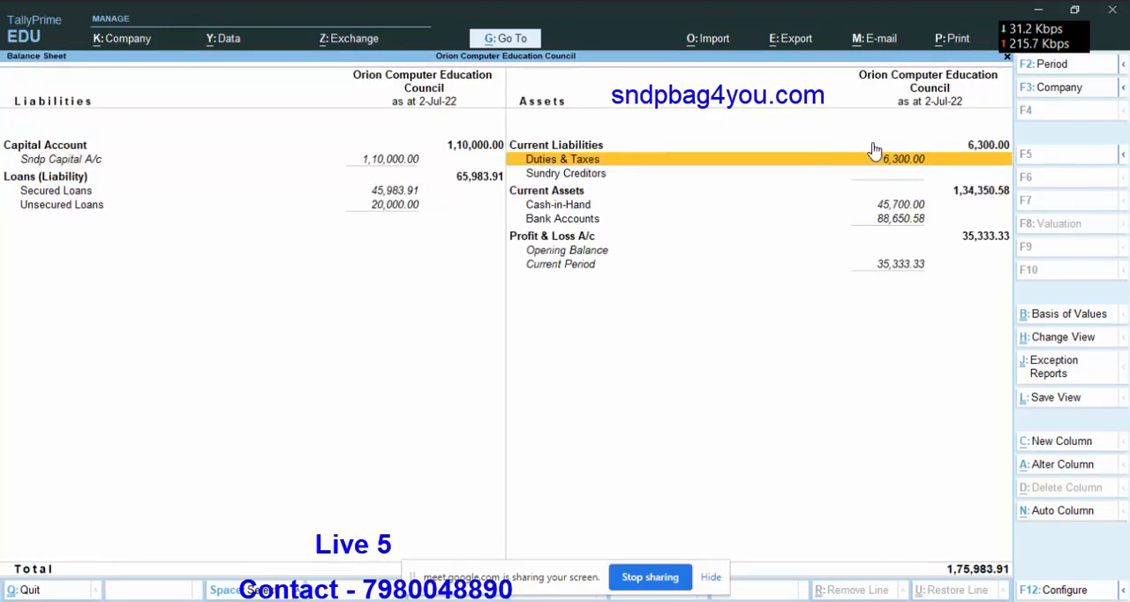
key("Escape")
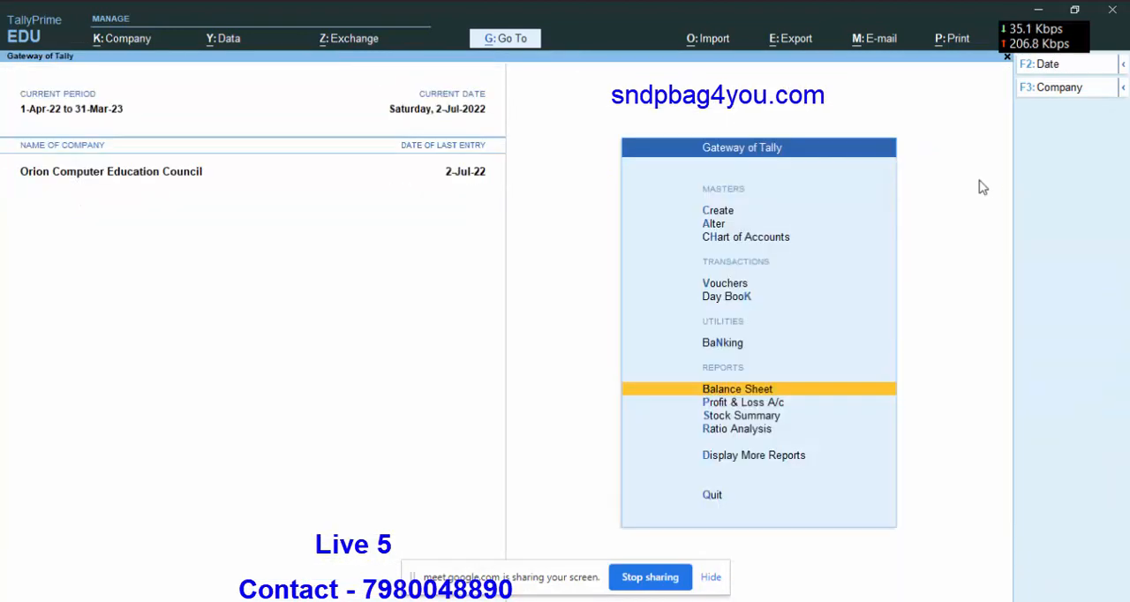
Check the outstanding payables report for any remaining pending bills after the cash payment, and return to the Gateway of Tally.
left_click(719, 459)
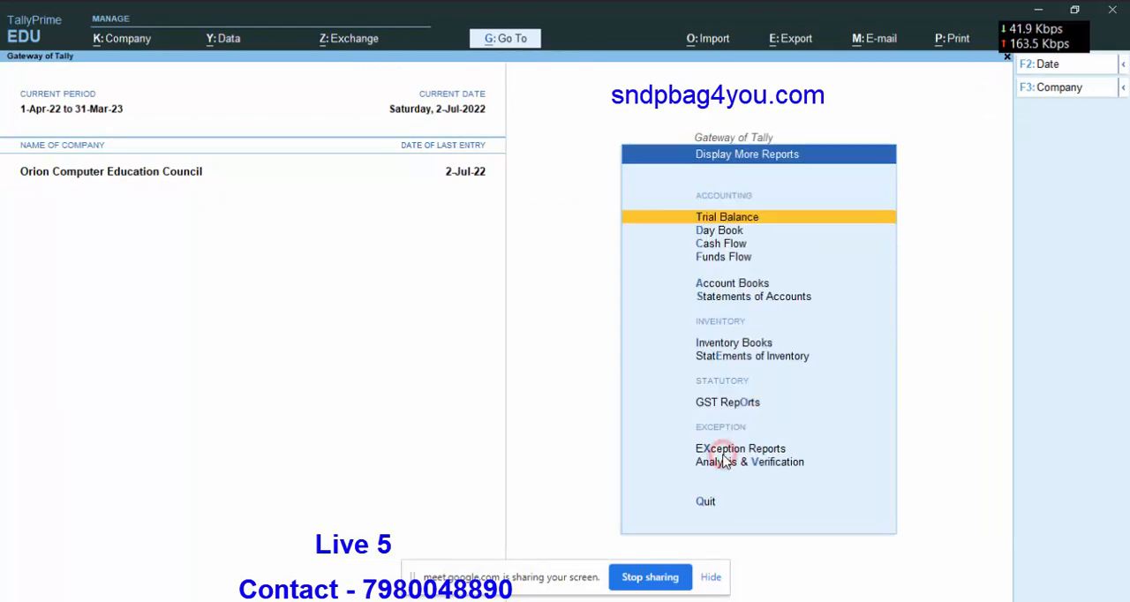
left_click(731, 301)
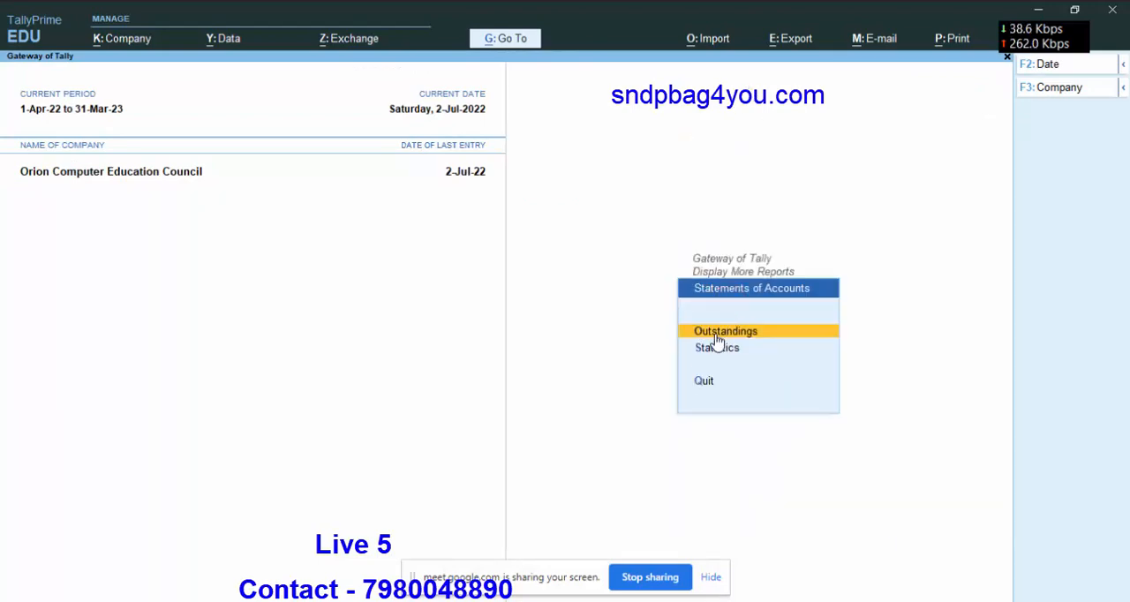
left_click(737, 334)
left_click(737, 331)
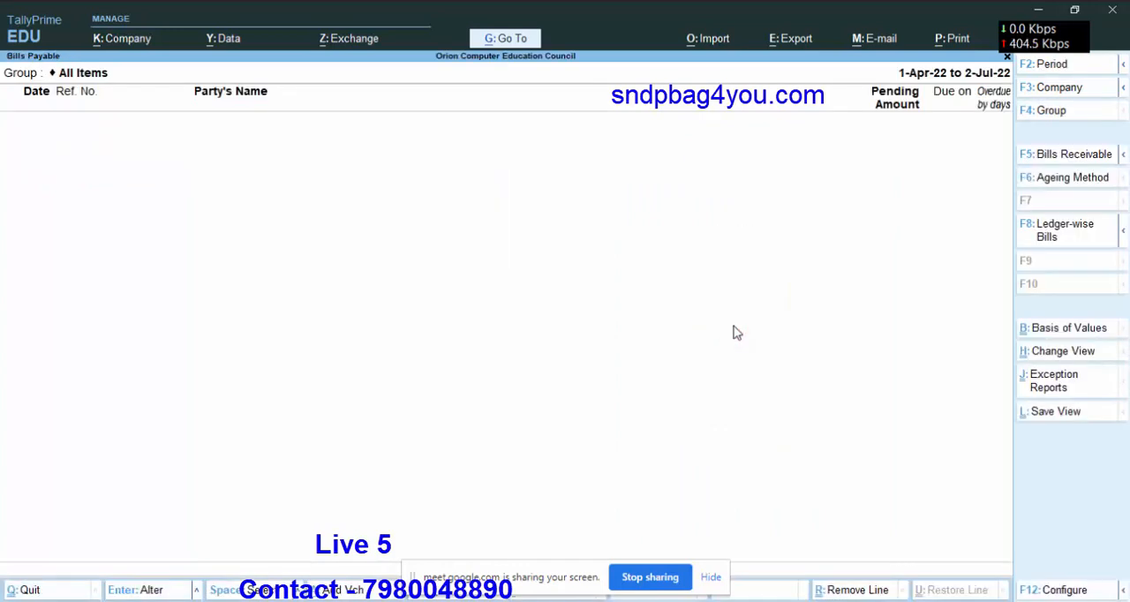
key("Escape")
key("Escape")
key("Escape")
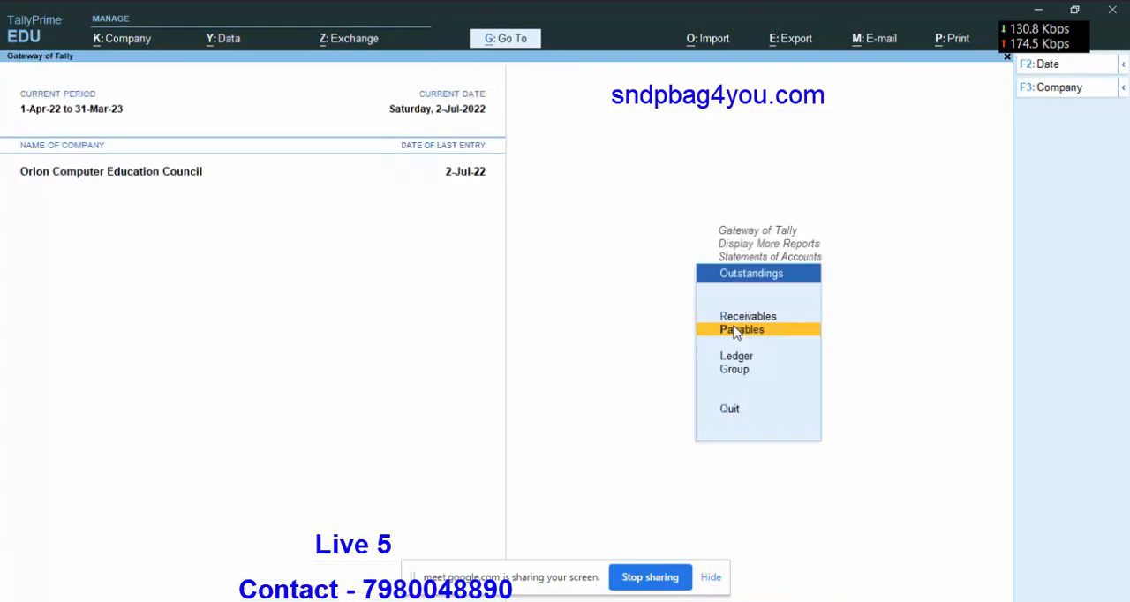
key("Escape")
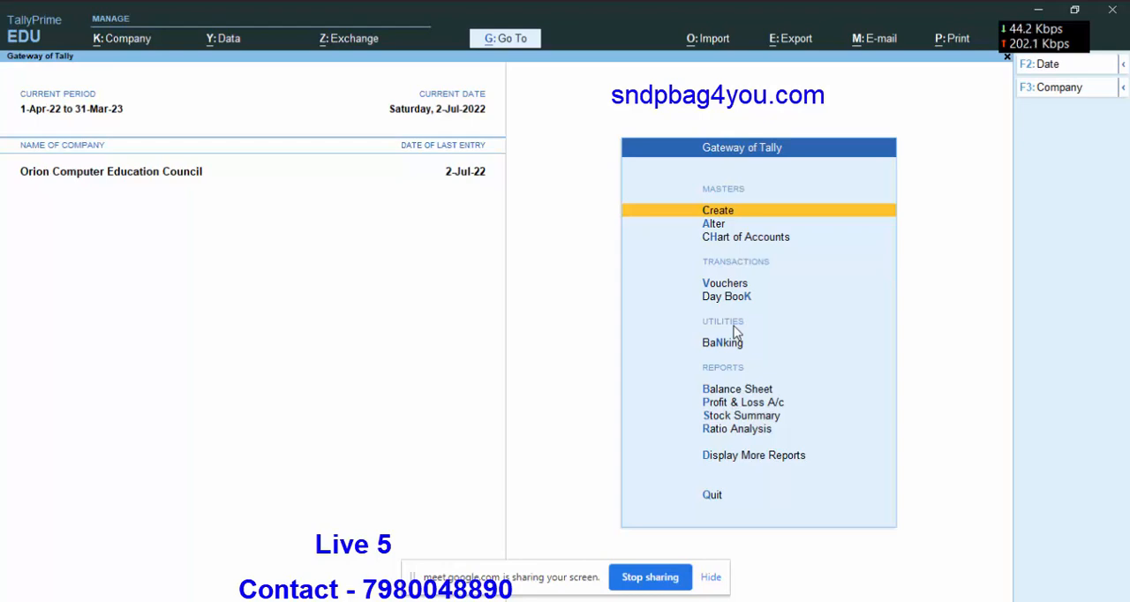
Start creating a new ledger named Discount From Purchase, without an alias.
key("Escape")
key("Escape")
left_click(741, 212)
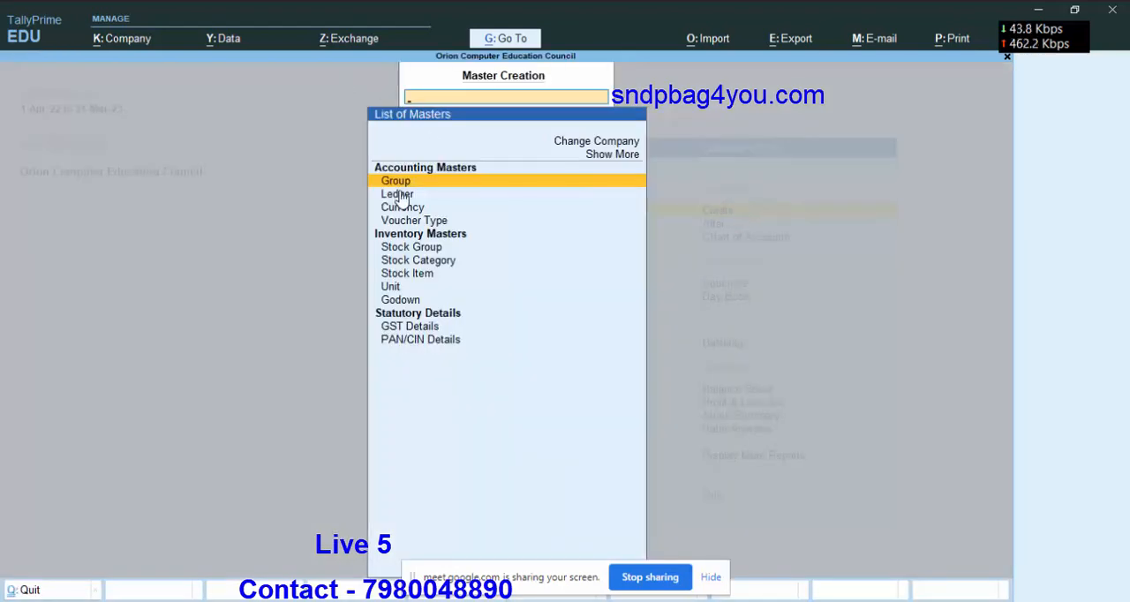
left_click(399, 193)
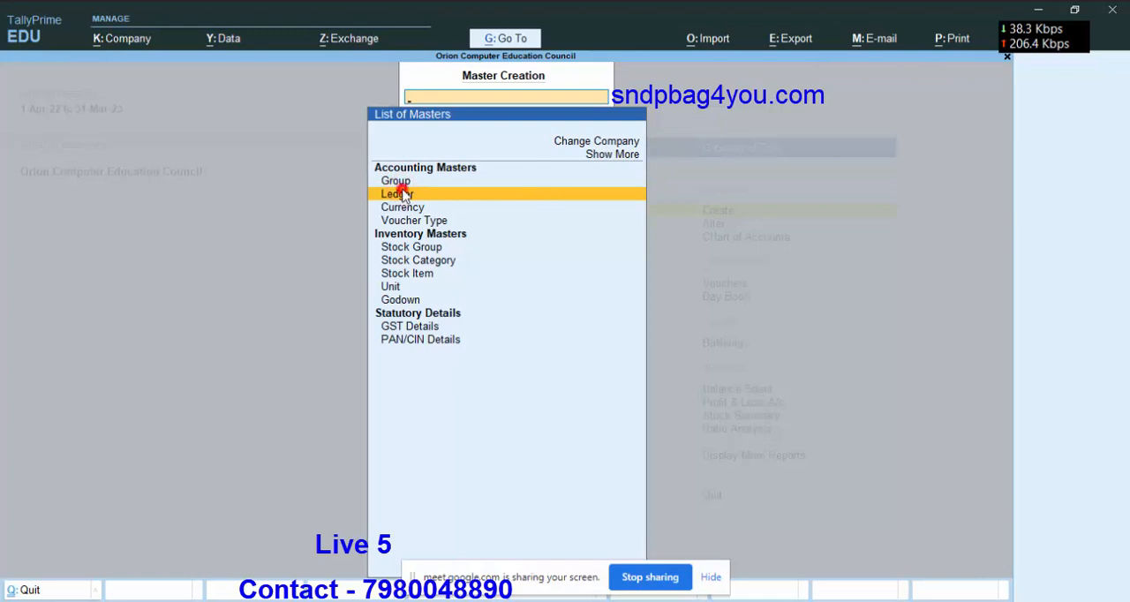
left_click(399, 193)
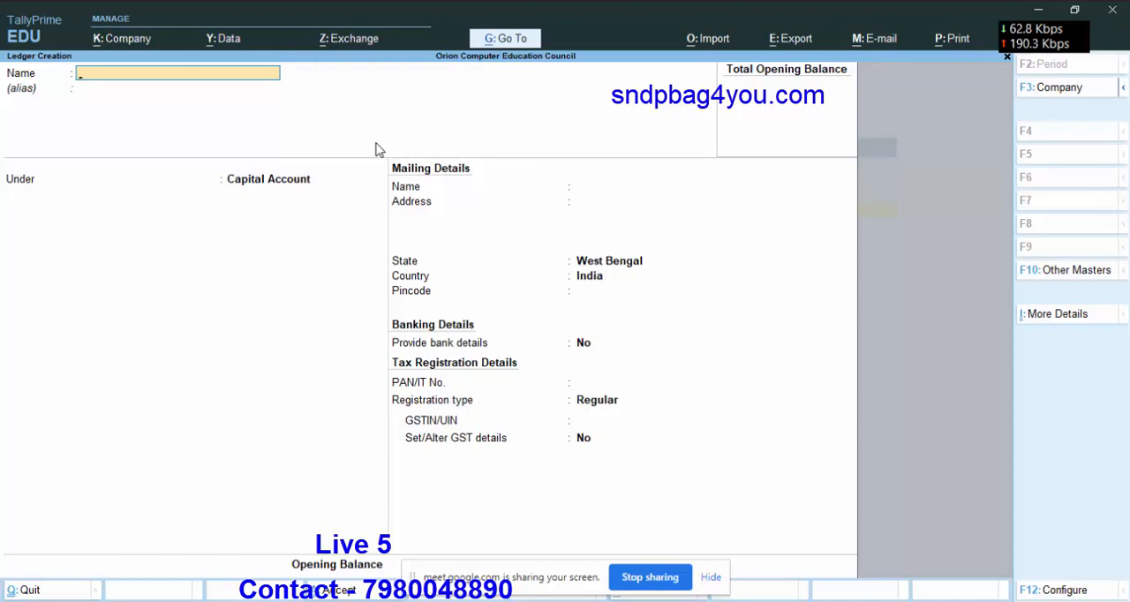
type("Discount From ")
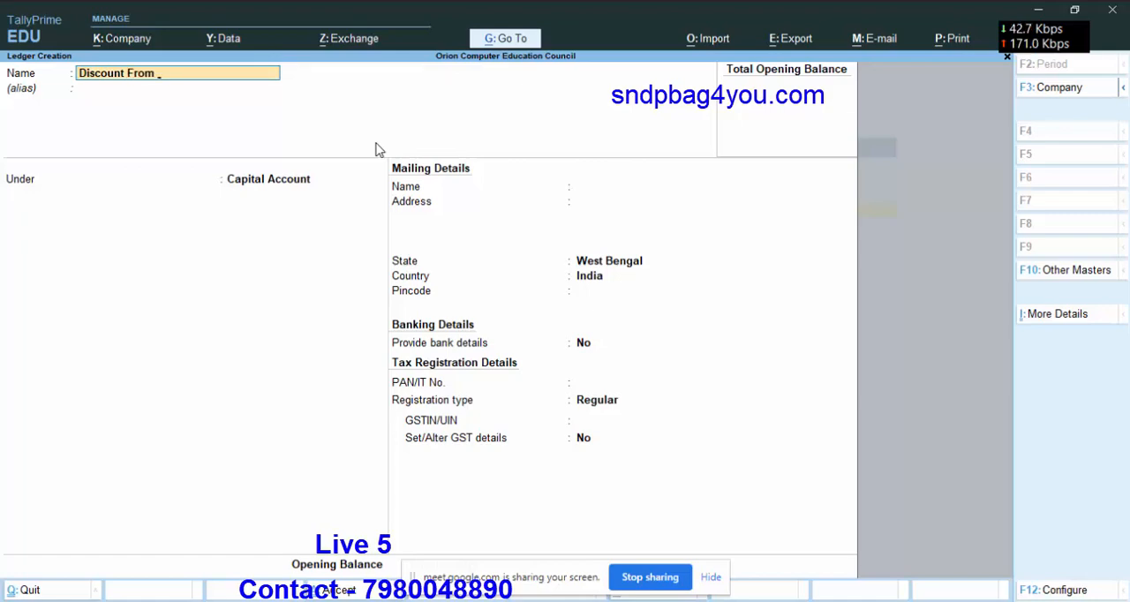
type("Purchase")
key("Return")
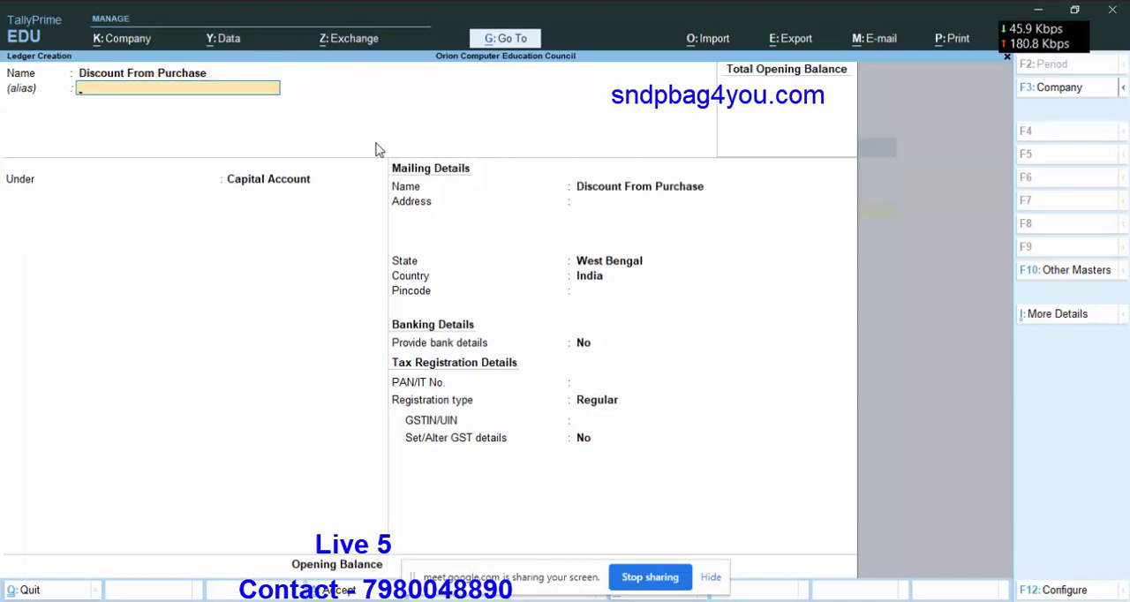
key("Return")
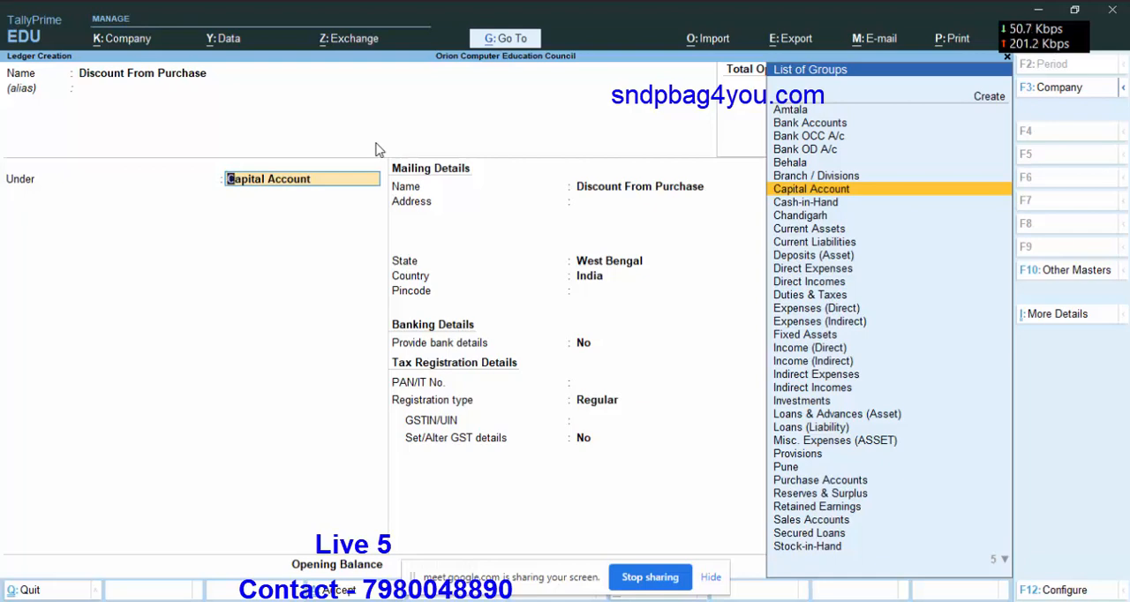
Place the Discount From Purchase ledger under Indirect Incomes and set its type of ledger to Discount.
type("In")
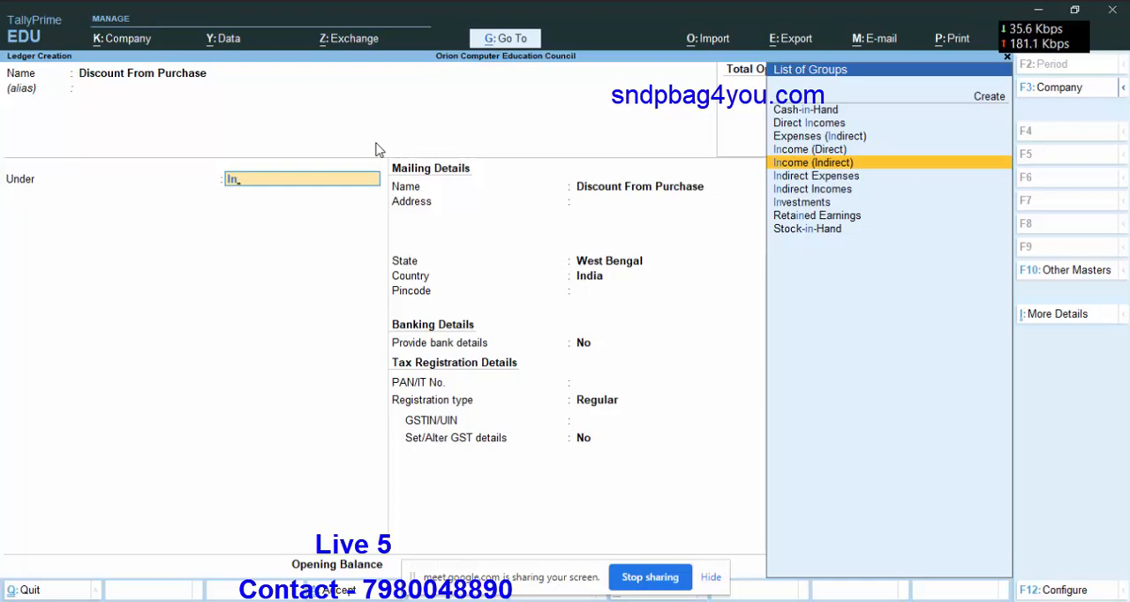
key("Down")
key("Down")
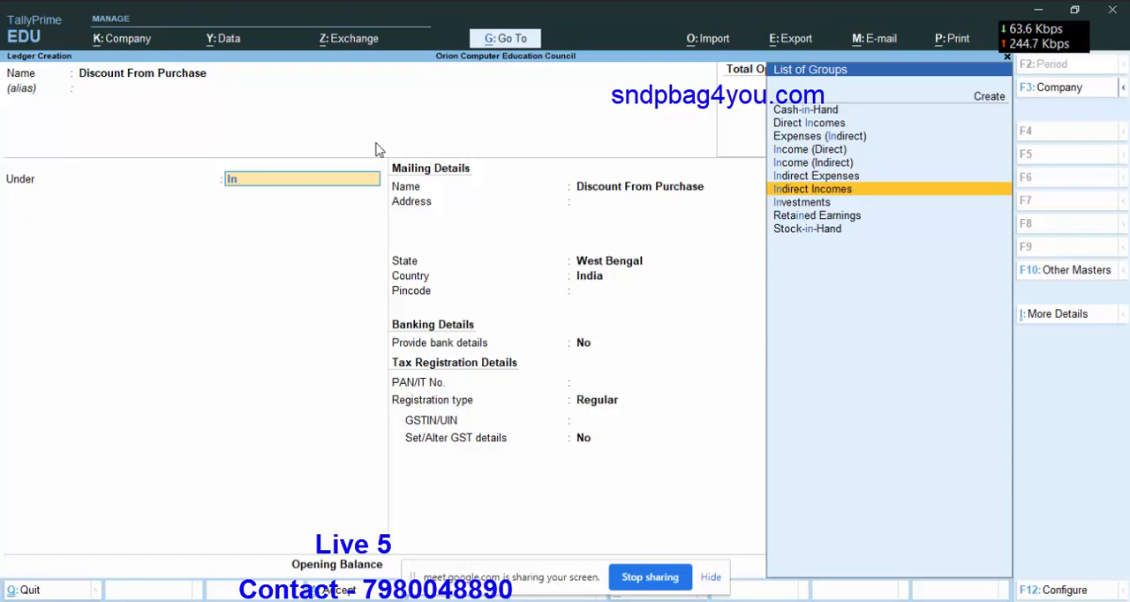
key("Return")
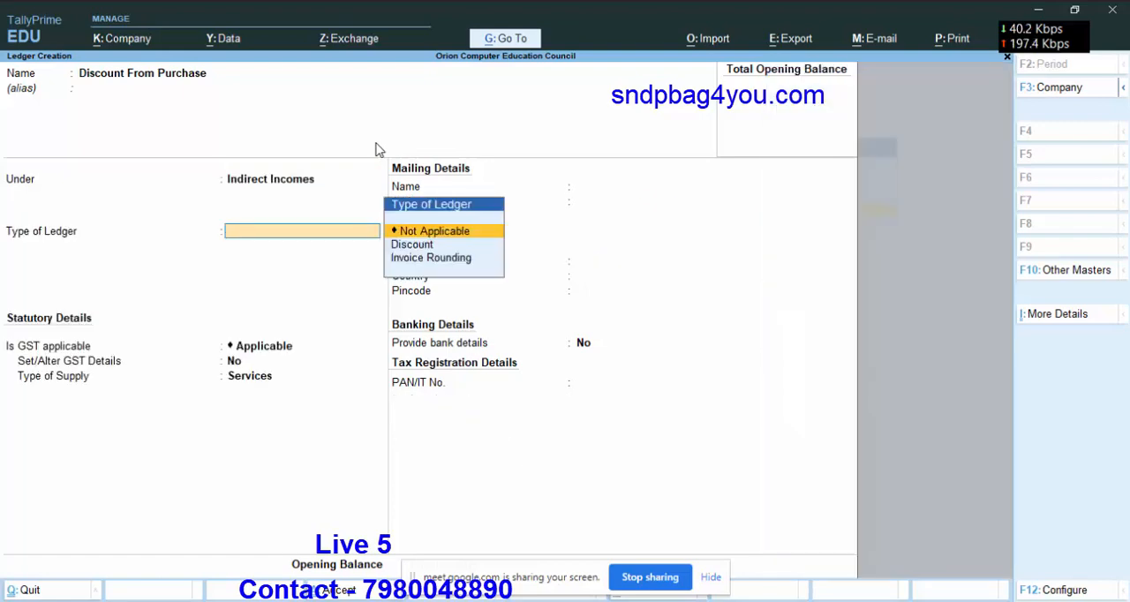
key("Down")
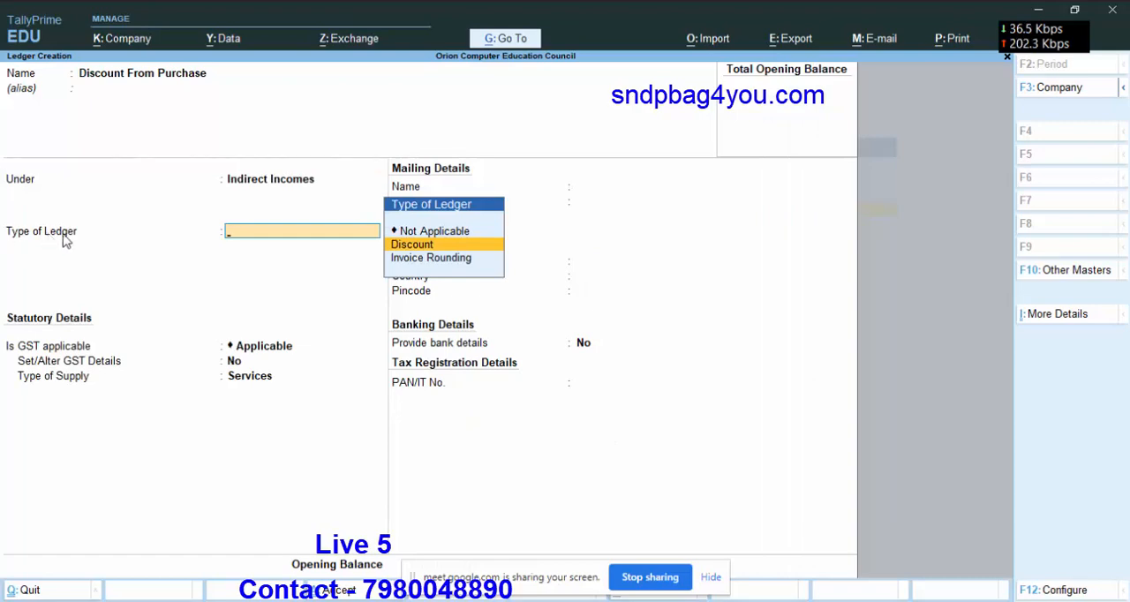
left_click(423, 246)
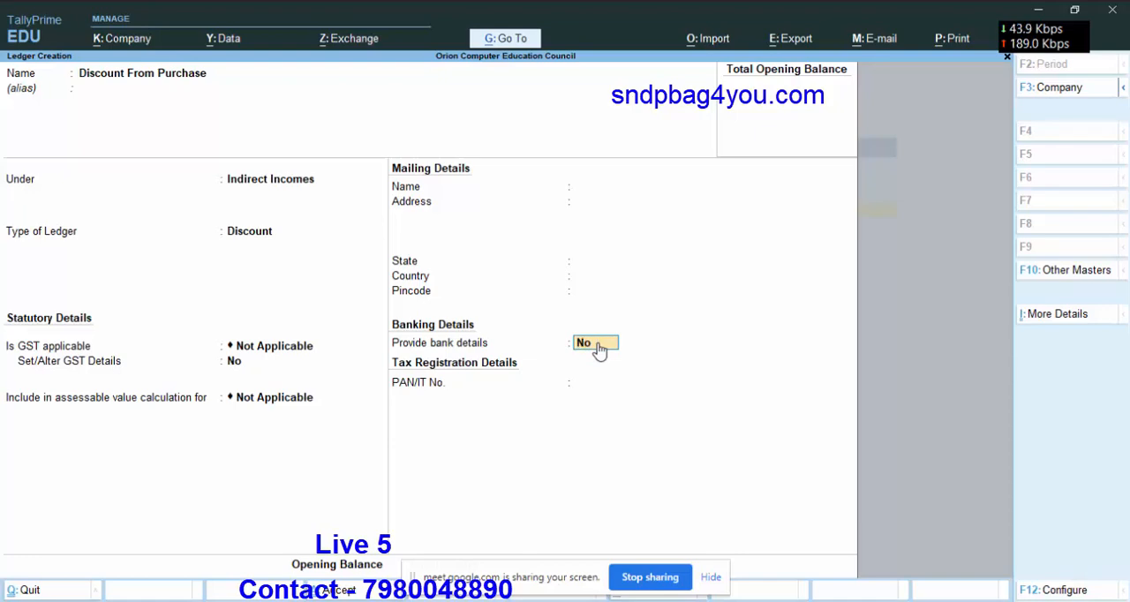
Save the Discount From Purchase ledger without bank details or an opening balance, and return to the Gateway of Tally.
key("Return")
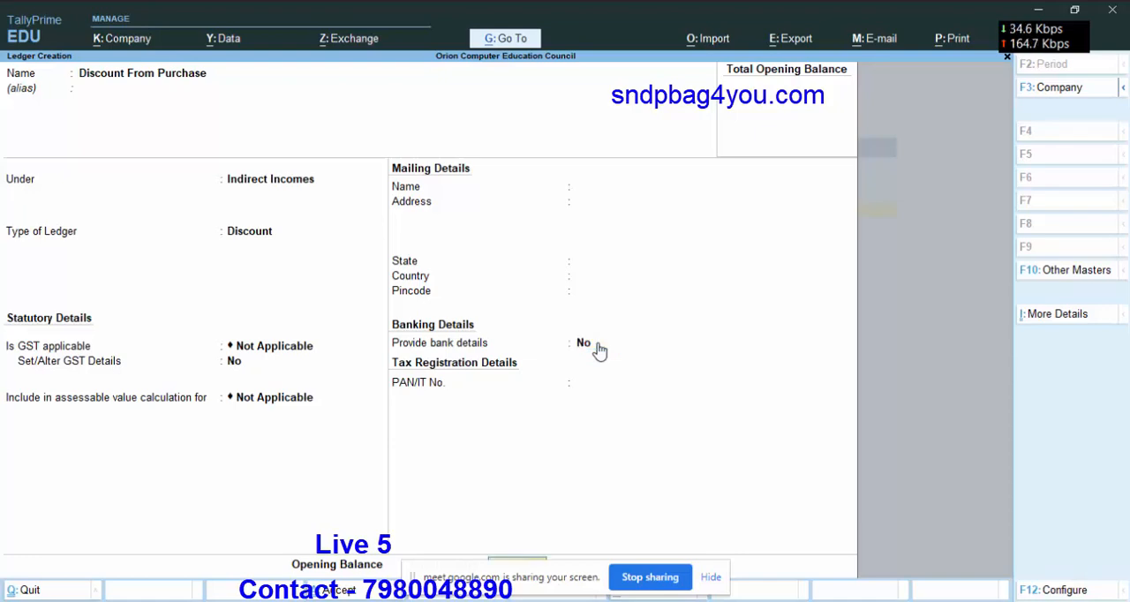
key("Return")
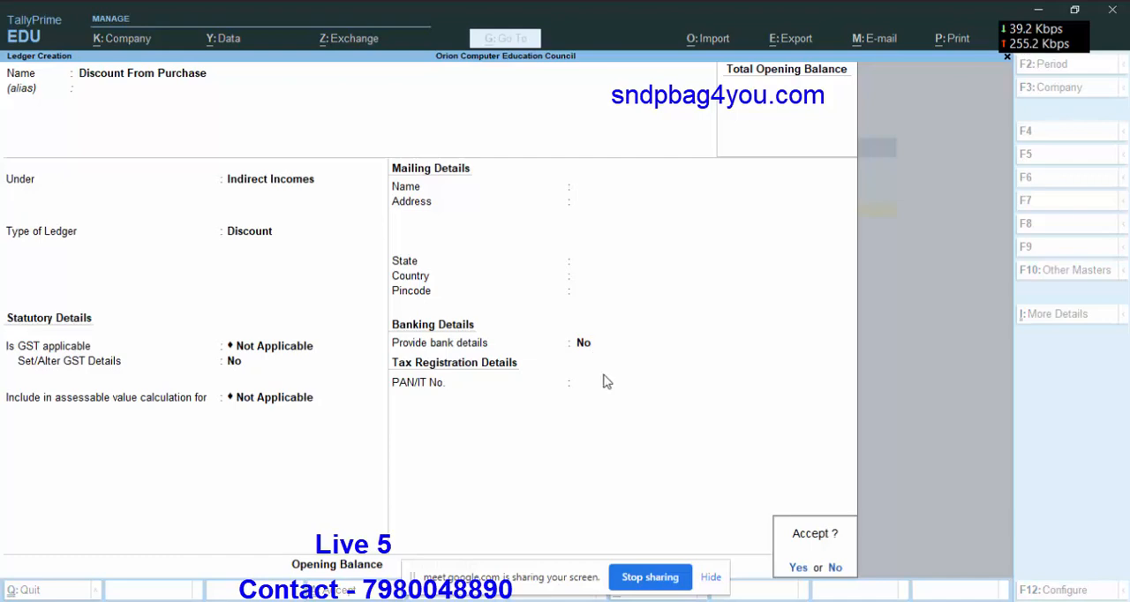
key("Return")
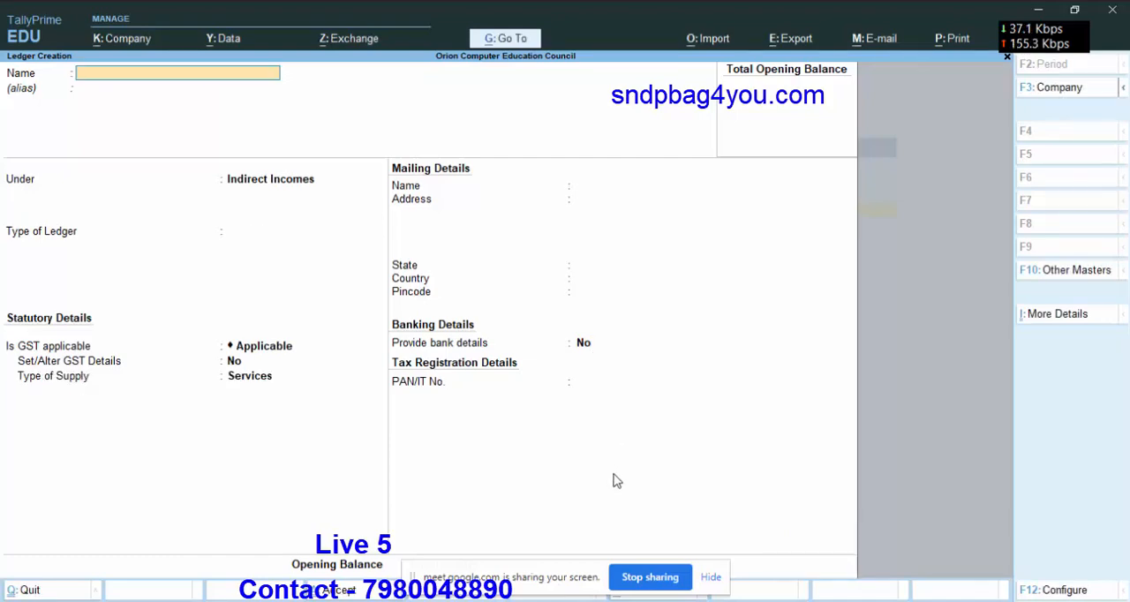
left_click(714, 578)
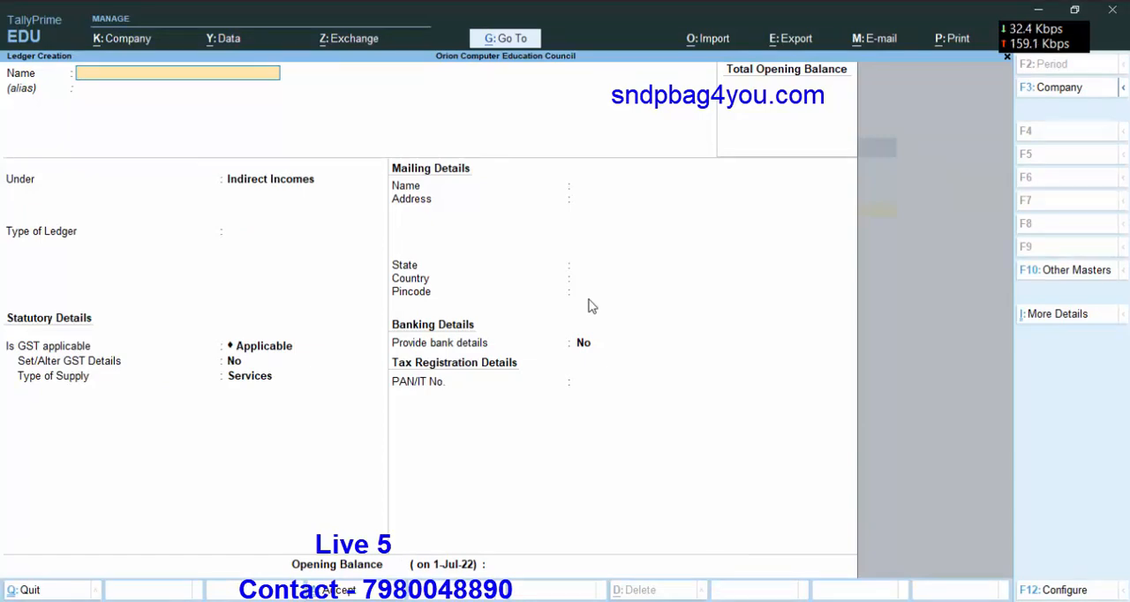
key("Escape")
key("Return")
key("Escape")
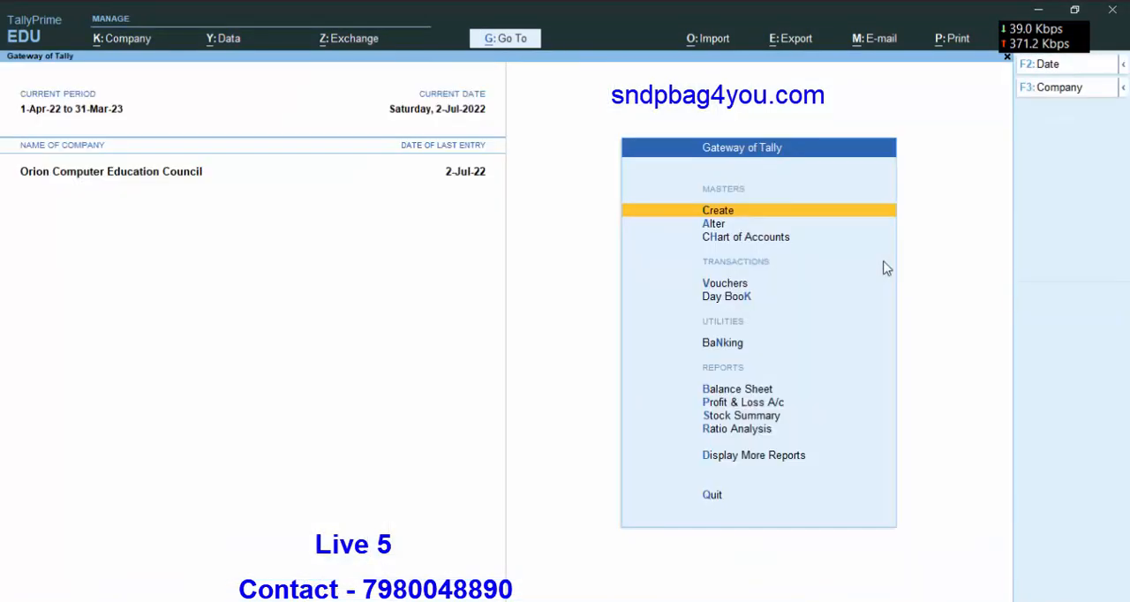
key("Escape")
key("Escape")
Switch to the online class(1) Excel workbook and look up the Iron- onida item in the stock sheet.
mouse_move(799, 600)
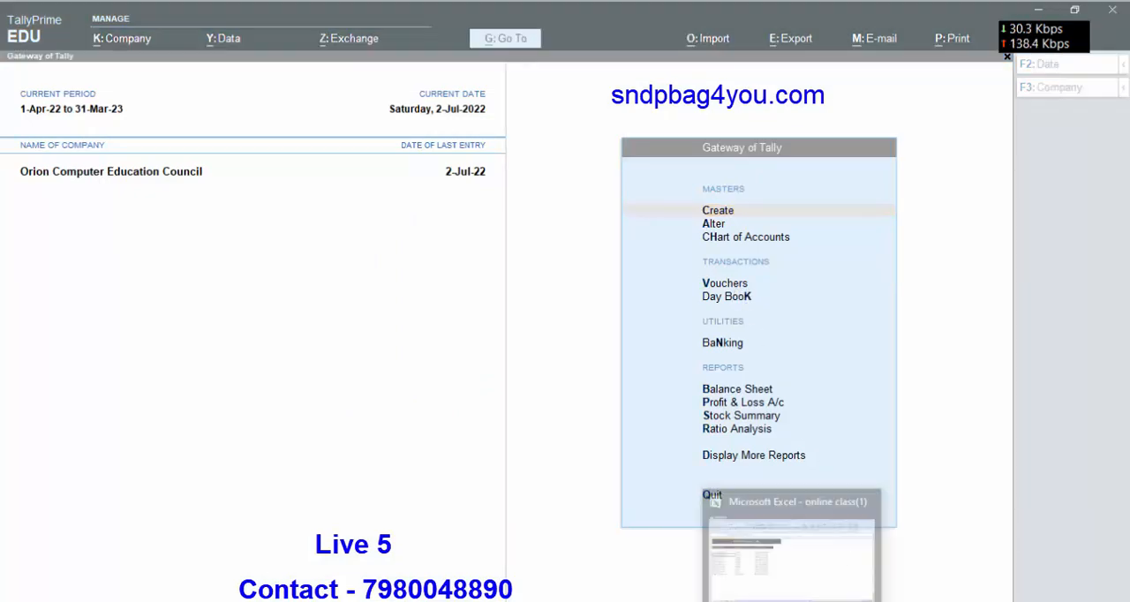
left_click(813, 574)
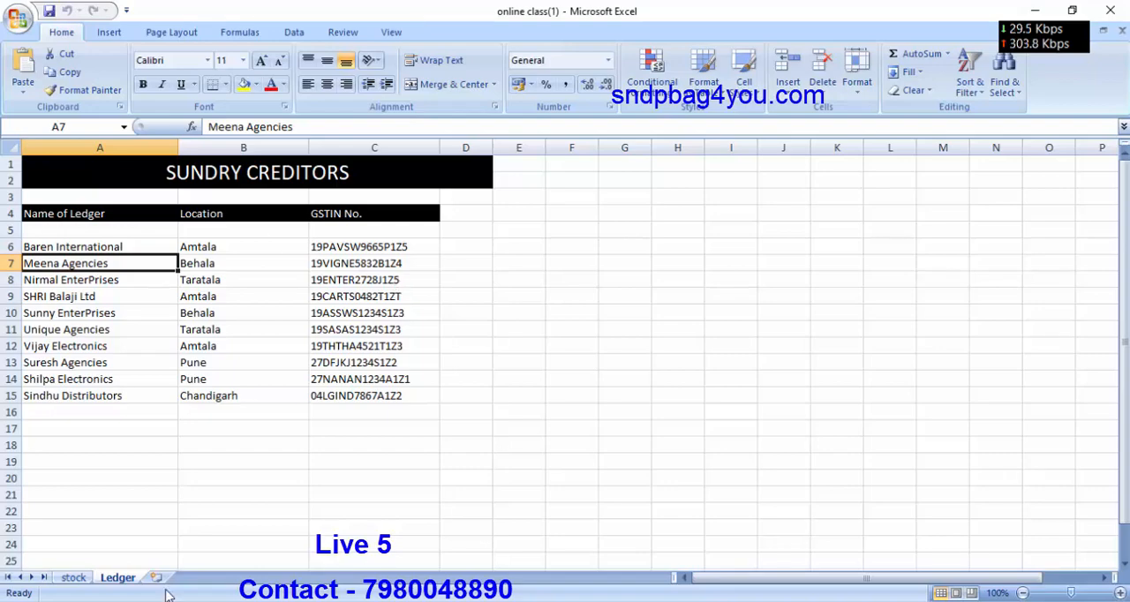
left_click(73, 578)
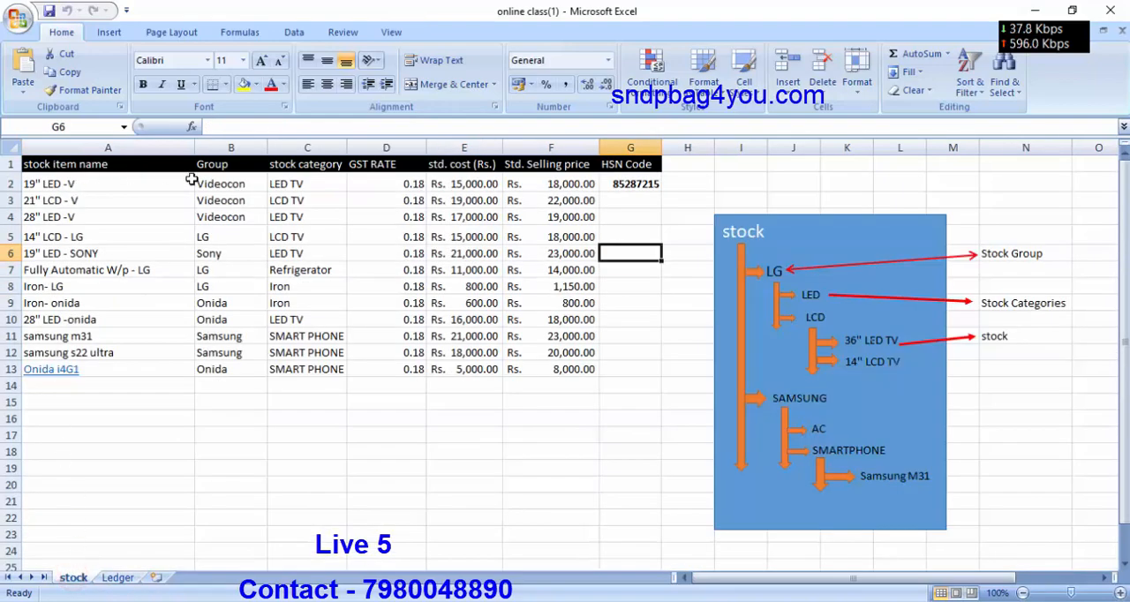
left_click(30, 306)
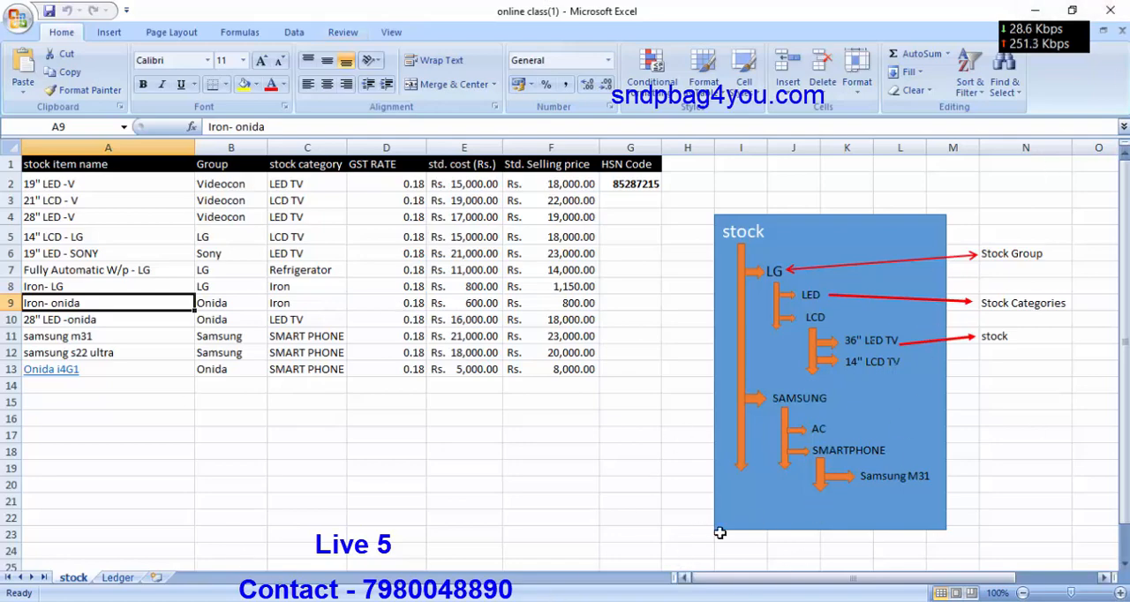
Switch back to TallyPrime and open voucher entry.
key("alt+Tab")
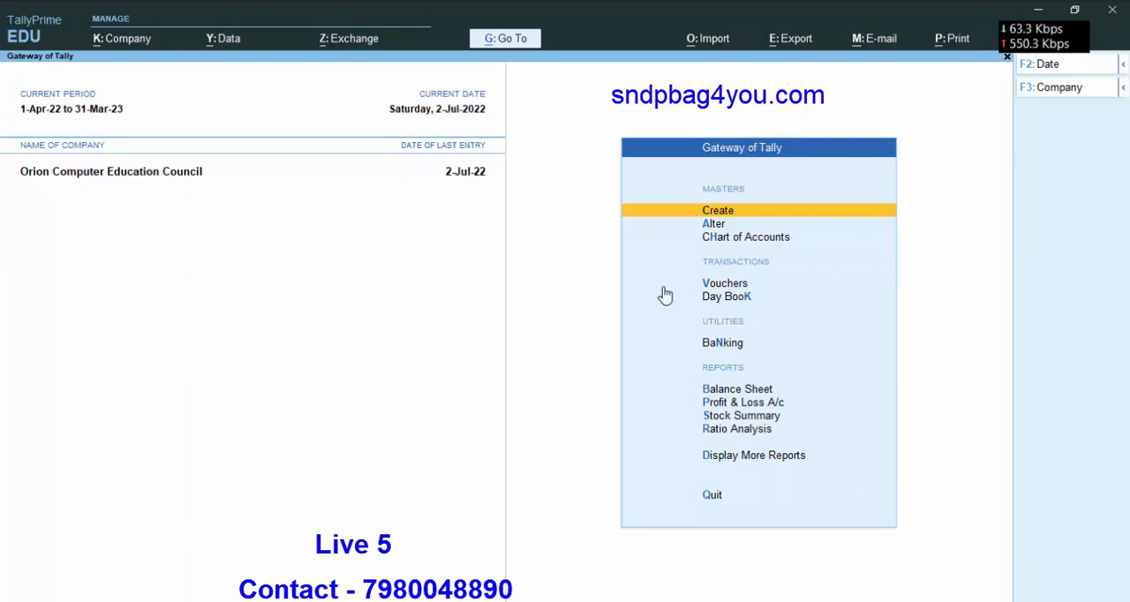
left_click(717, 284)
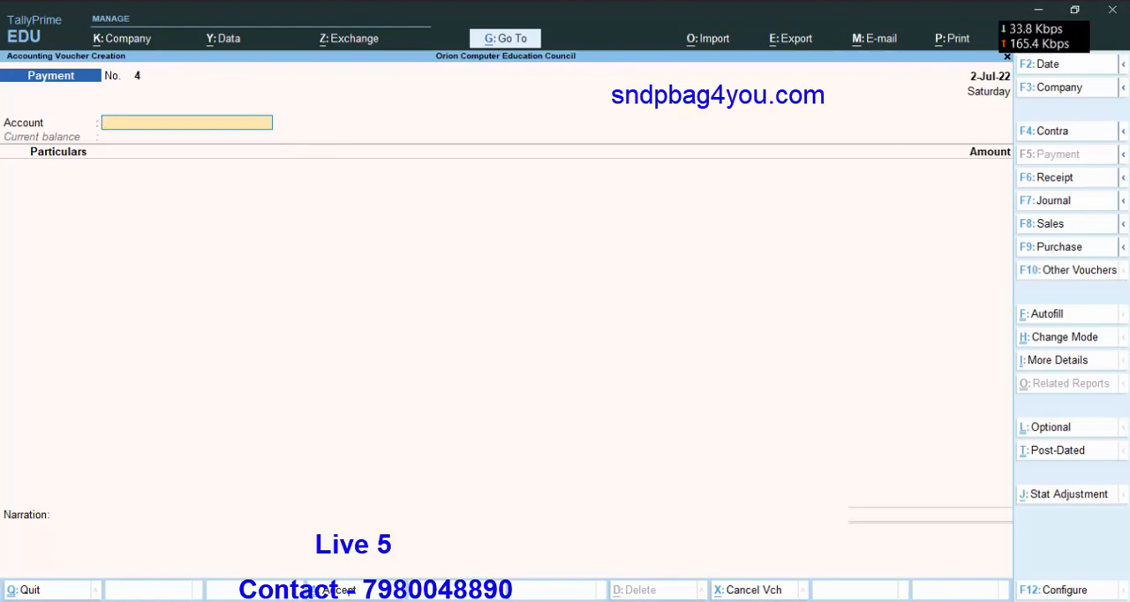
Switch to the Google Meet call, admit the waiting participant, and return to TallyPrime.
left_click(751, 601)
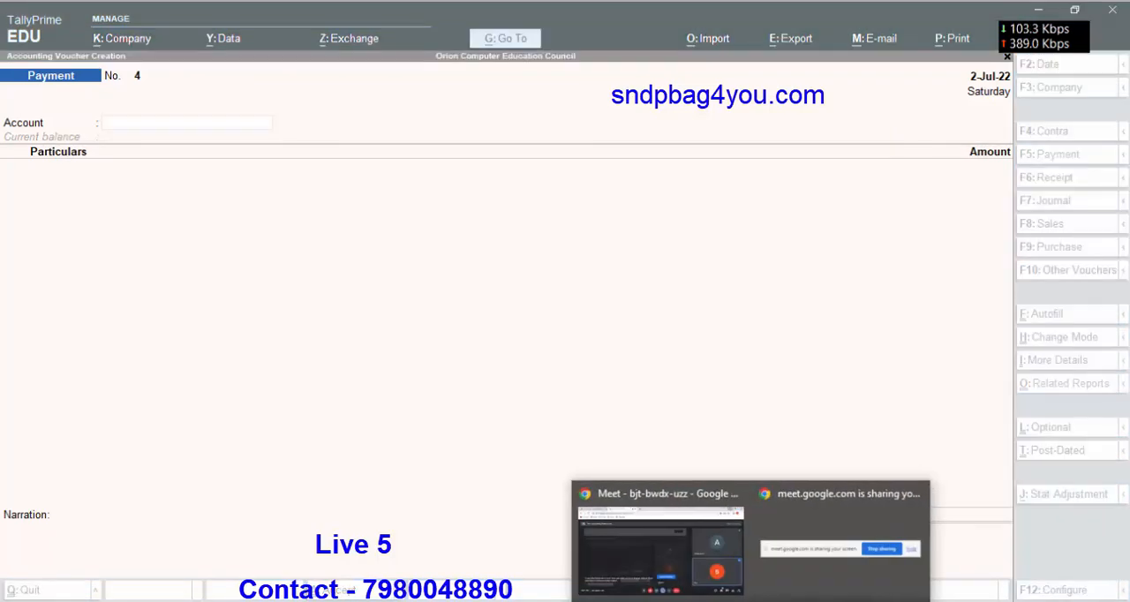
left_click(706, 554)
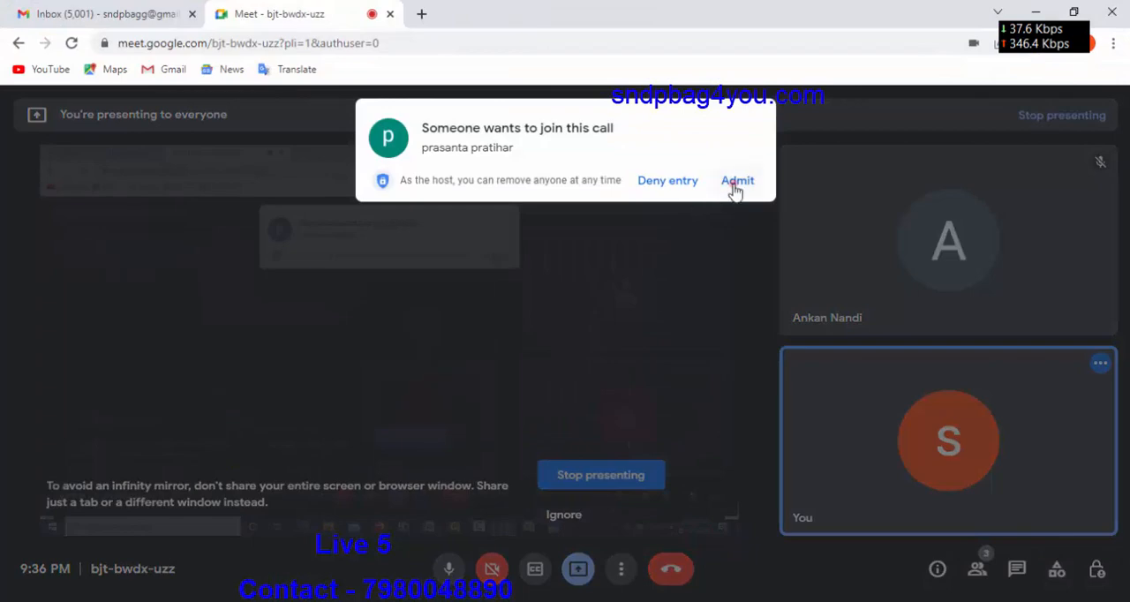
left_click(737, 181)
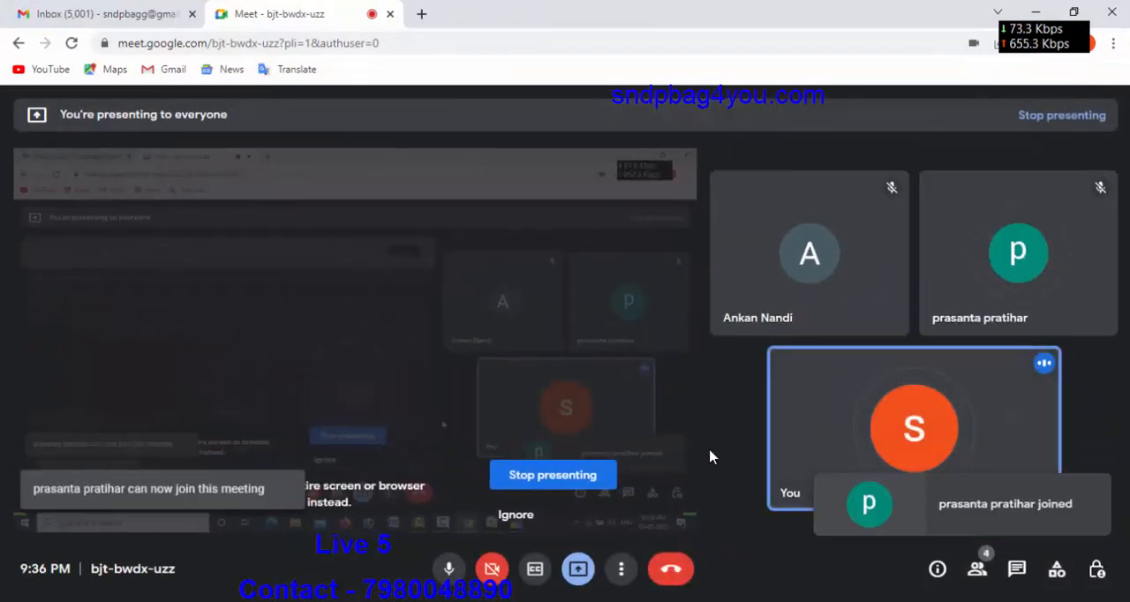
left_click(1033, 14)
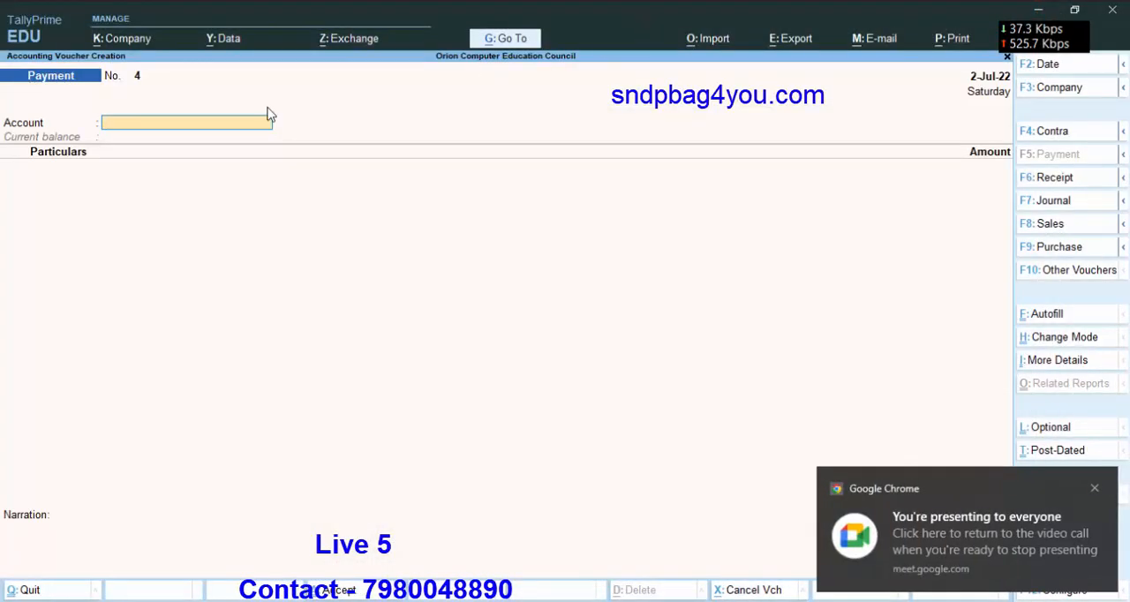
Start a purchase voucher with supplier invoice number 666 dated 2-Jul-22.
left_click(1062, 250)
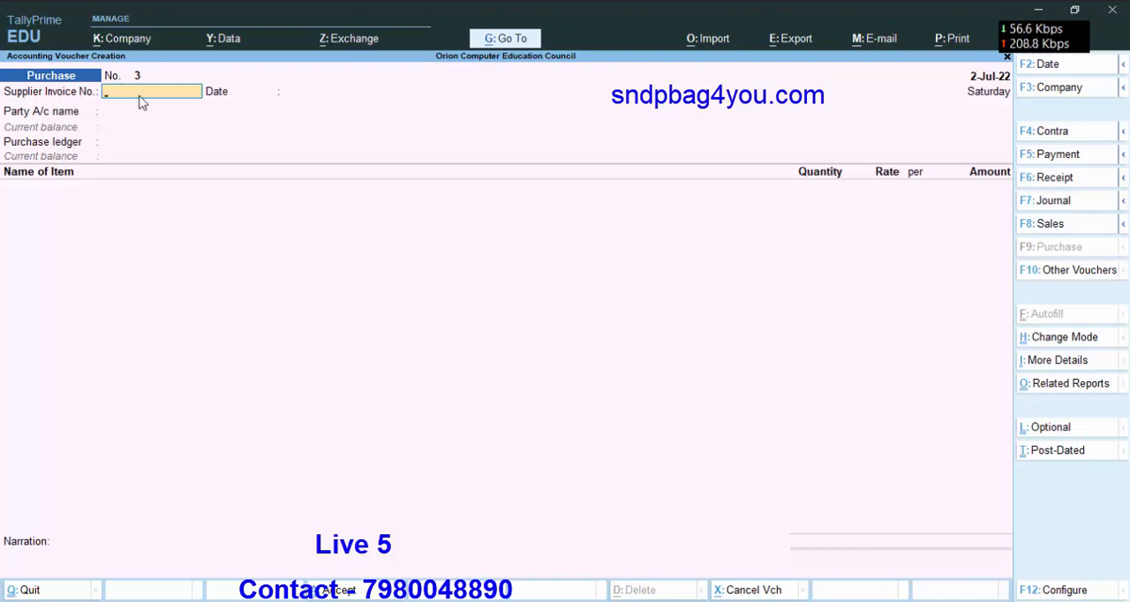
type("666")
key("Return")
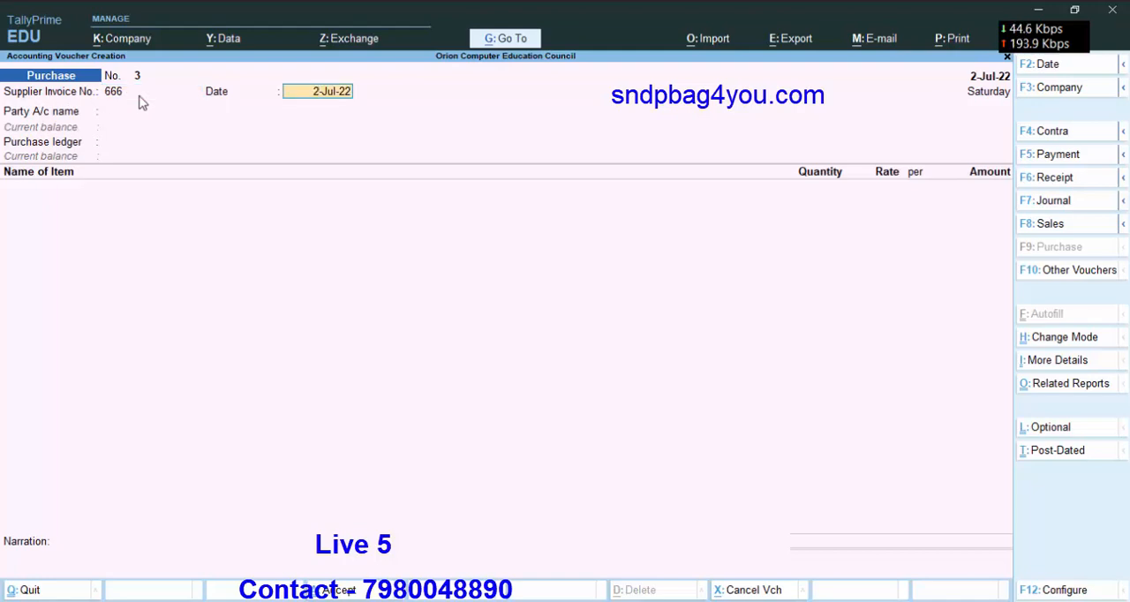
key("Return")
left_click(139, 97)
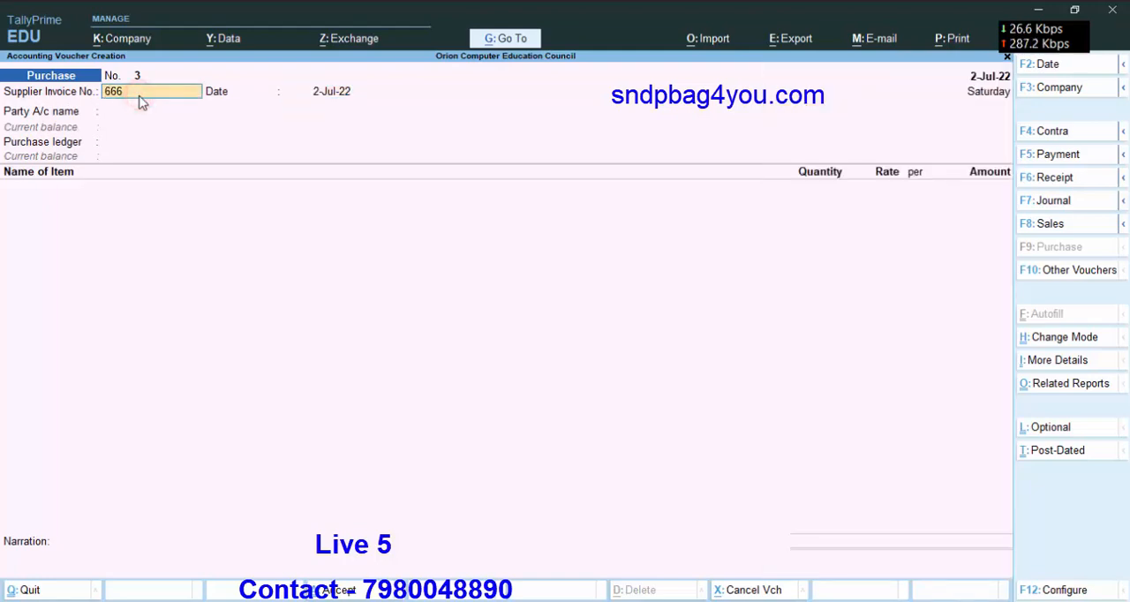
key("Return")
key("Return")
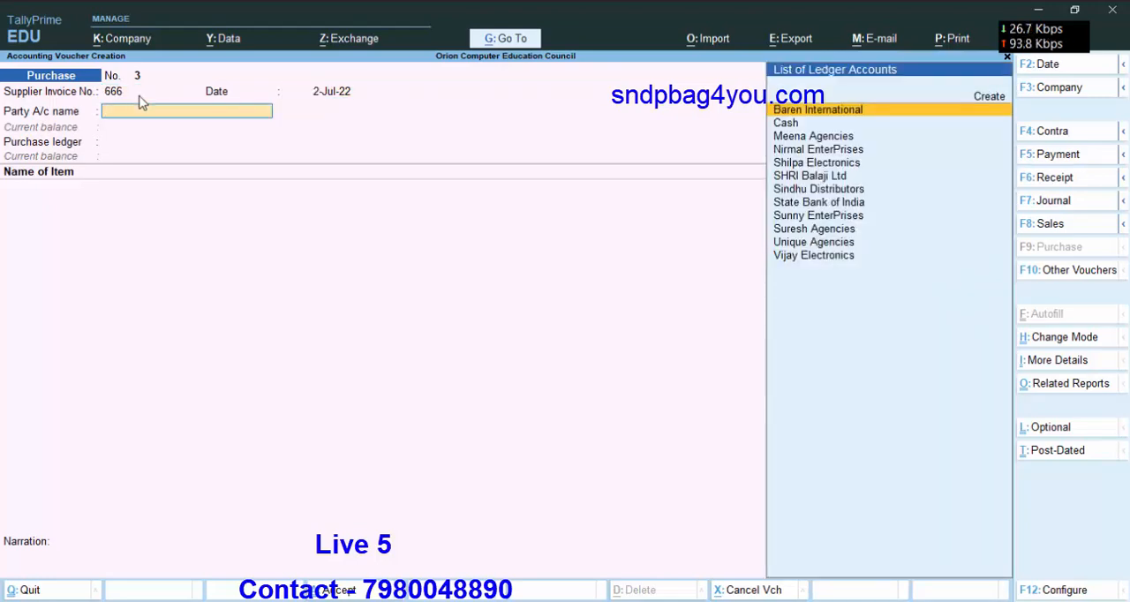
Set the purchase voucher's party account to Nirmal EnterPrises.
key("Down")
key("Down")
key("Down")
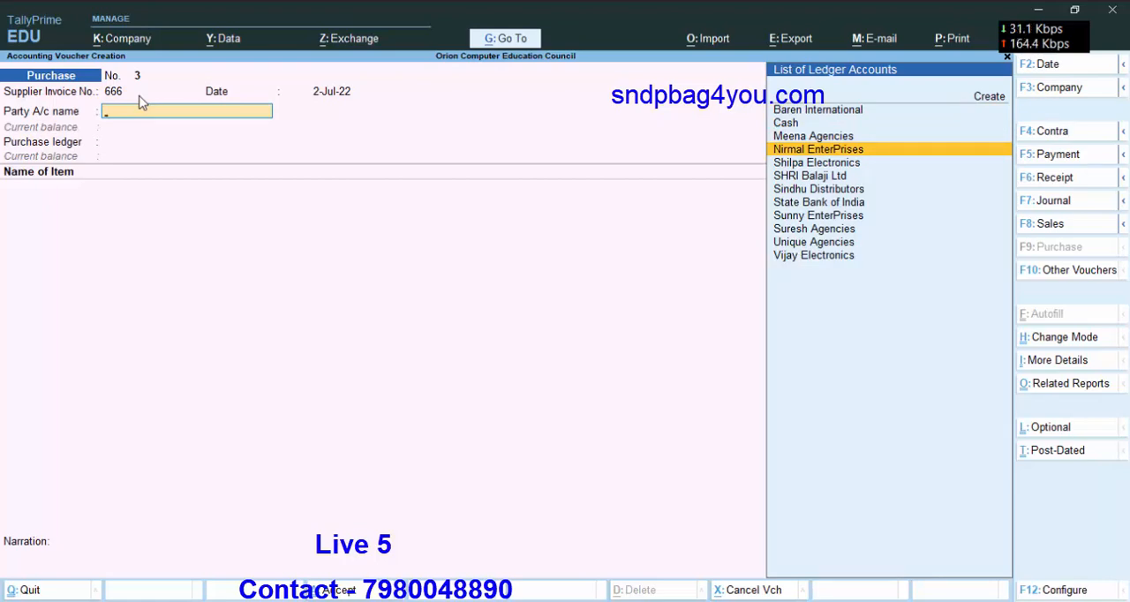
key("Return")
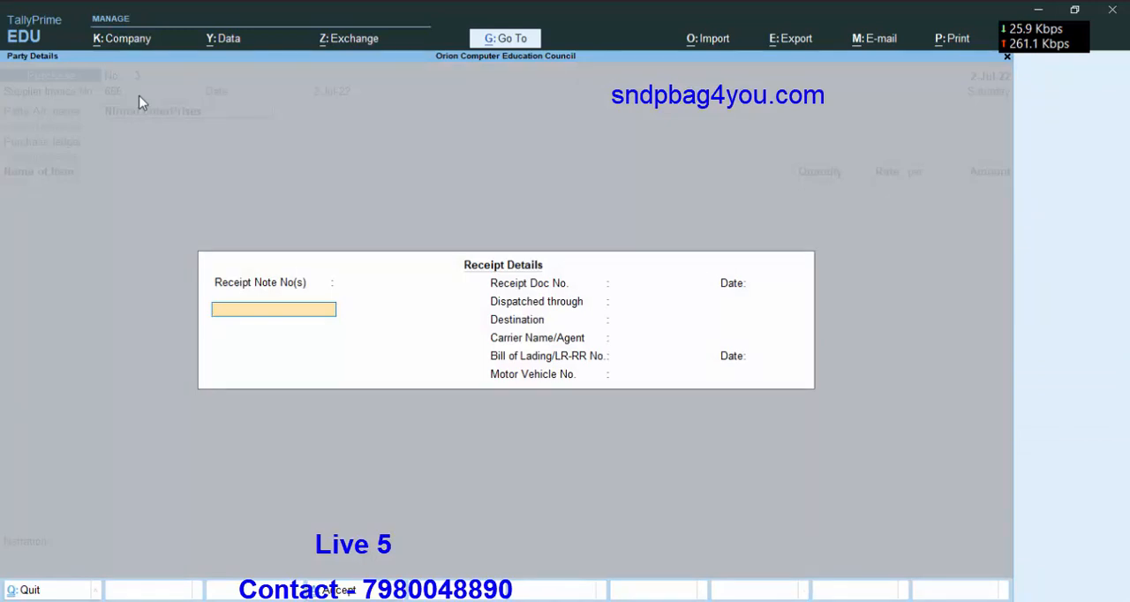
Leave the receipt details blank and accept the supplier details for Nirmal EnterPrises.
key("Return")
key("Return")
key("Return")
key("Return")
key("Return")
key("Return")
key("Return")
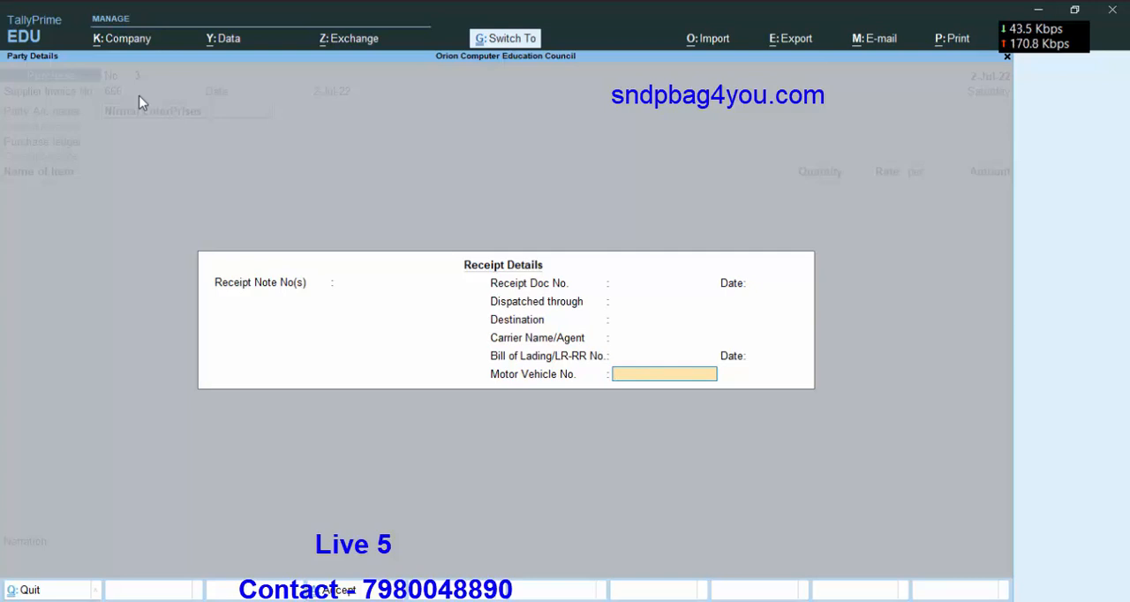
key("Return")
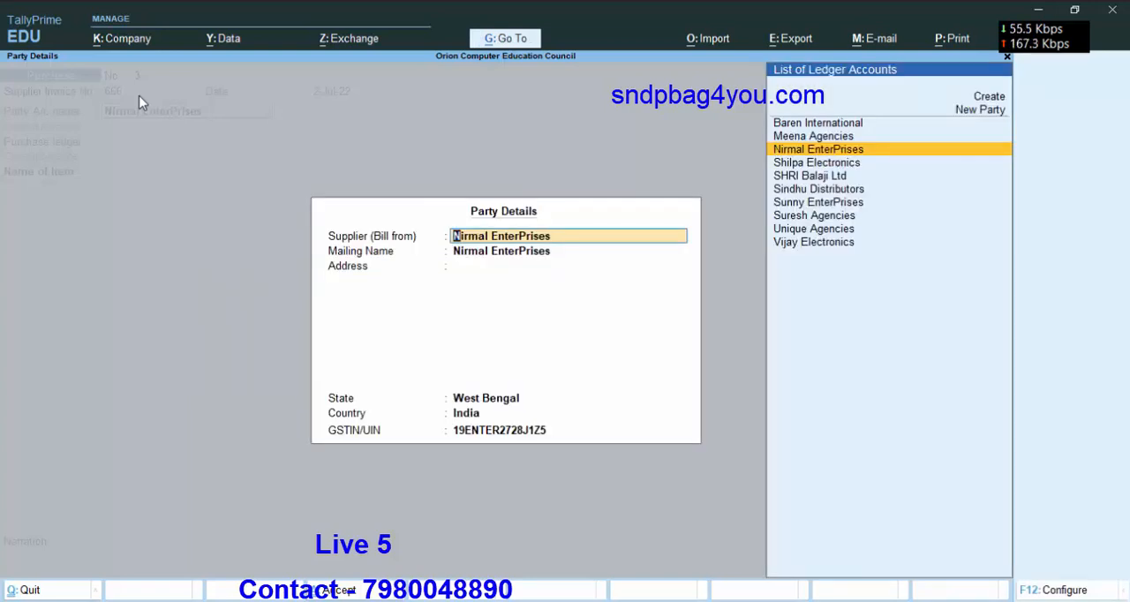
key("ctrl")
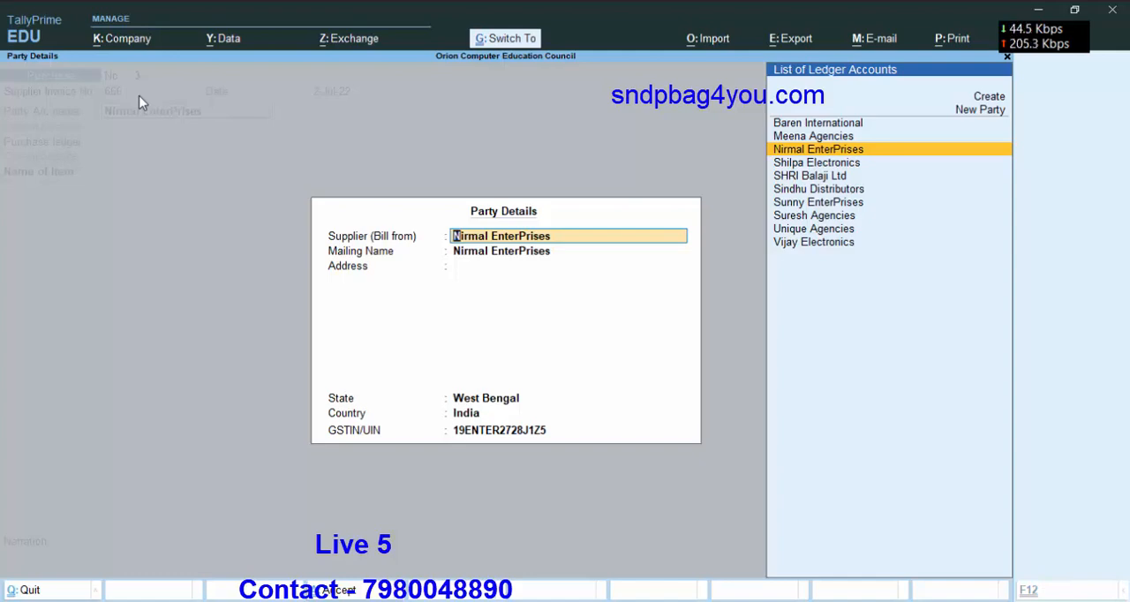
key("ctrl+a")
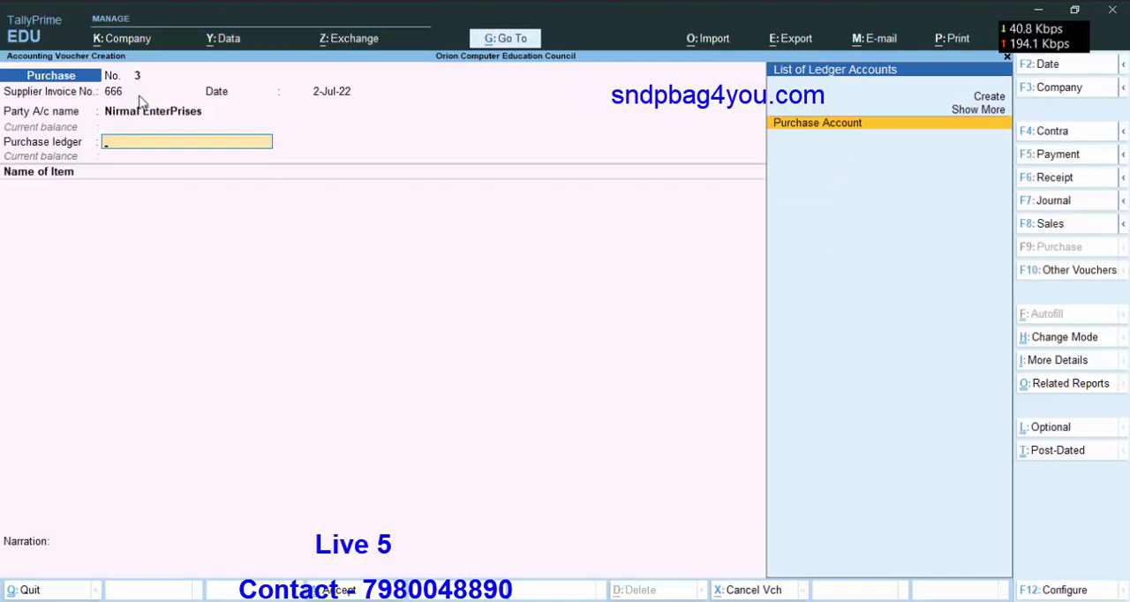
Set the purchase ledger to Purchase Account with the tax classification Purchase Taxable.
key("Return")
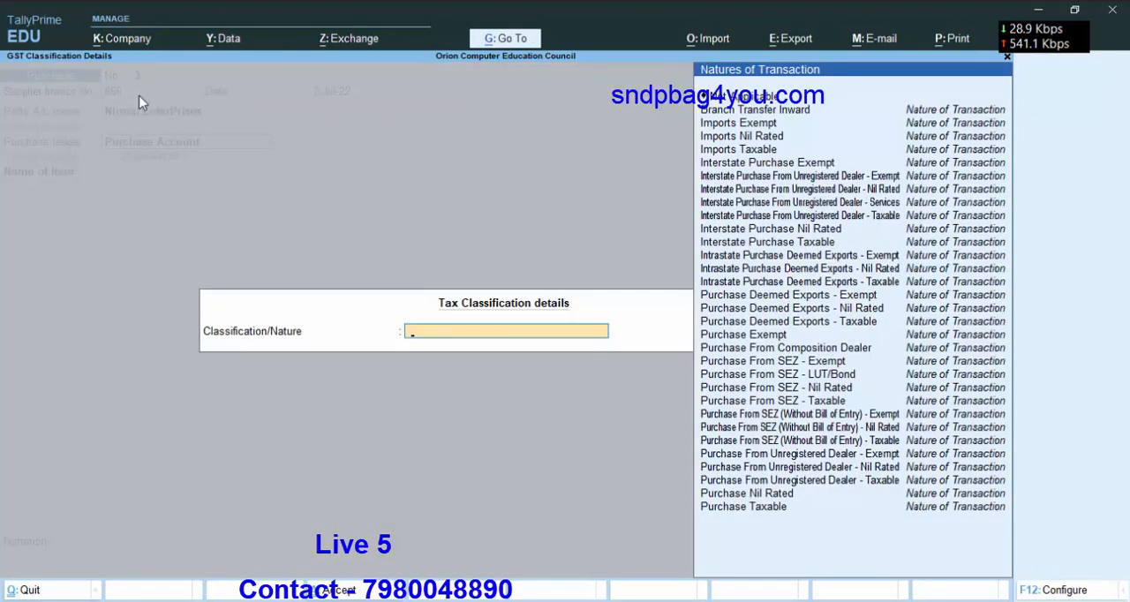
key("Down")
key("Down")
key("Down")
key("Down")
key("Down")
key("Down")
key("Down")
key("Down")
key("Down")
key("Down")
key("Down")
key("Down")
key("Down")
key("Down")
key("Down")
key("Down")
key("Down")
key("Down")
key("Down")
key("Down")
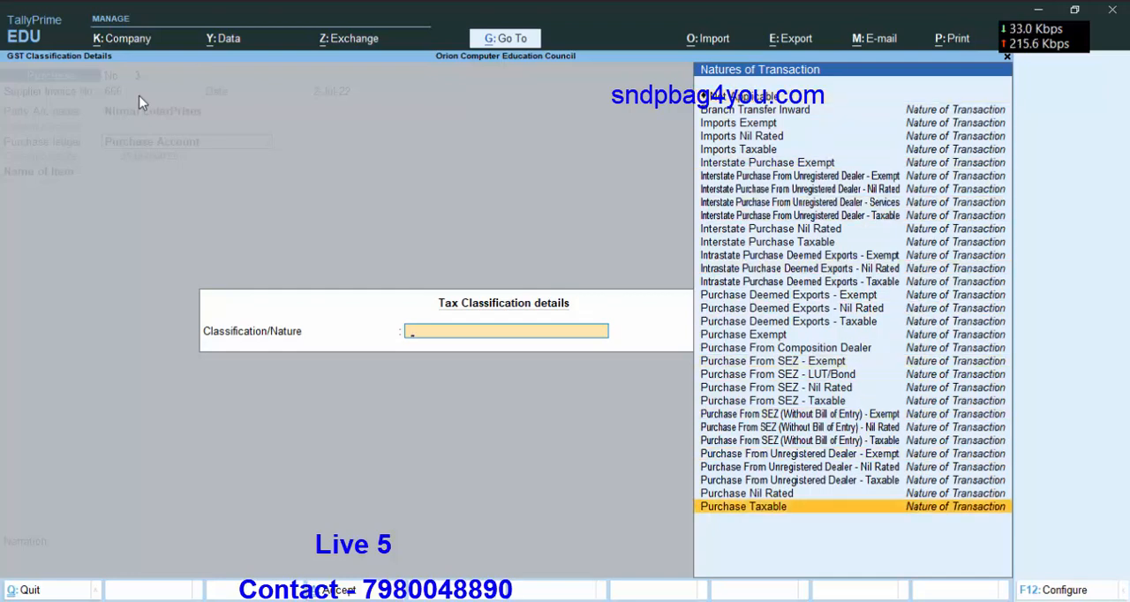
key("Return")
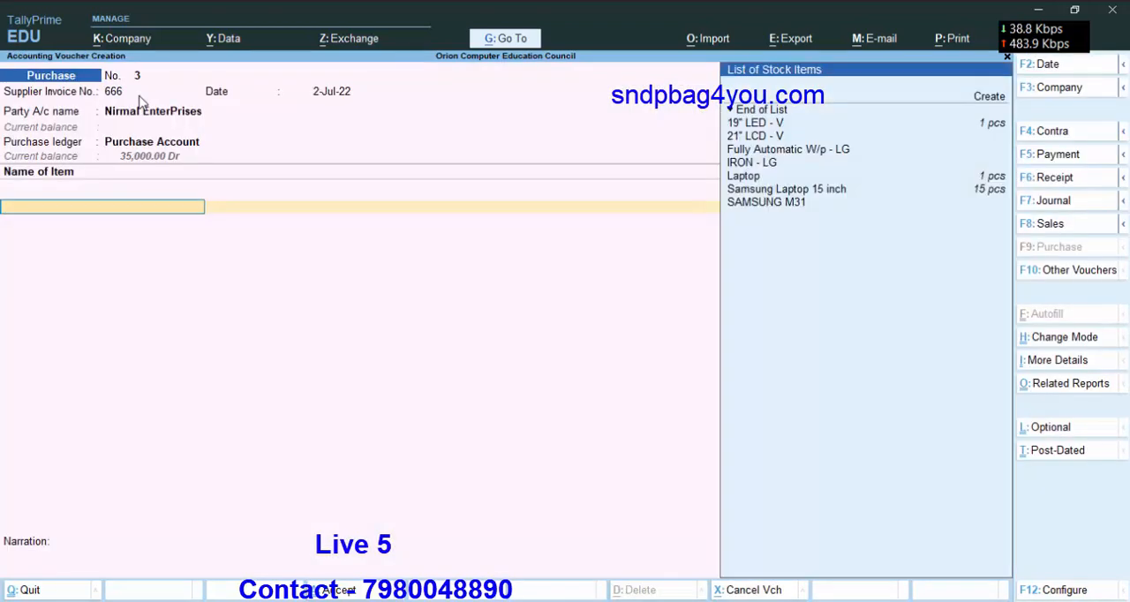
Look through the available stock items, check the stock sheet in Excel for the item to buy, and return to TallyPrime.
key("Down")
key("Down")
key("Down")
key("Down")
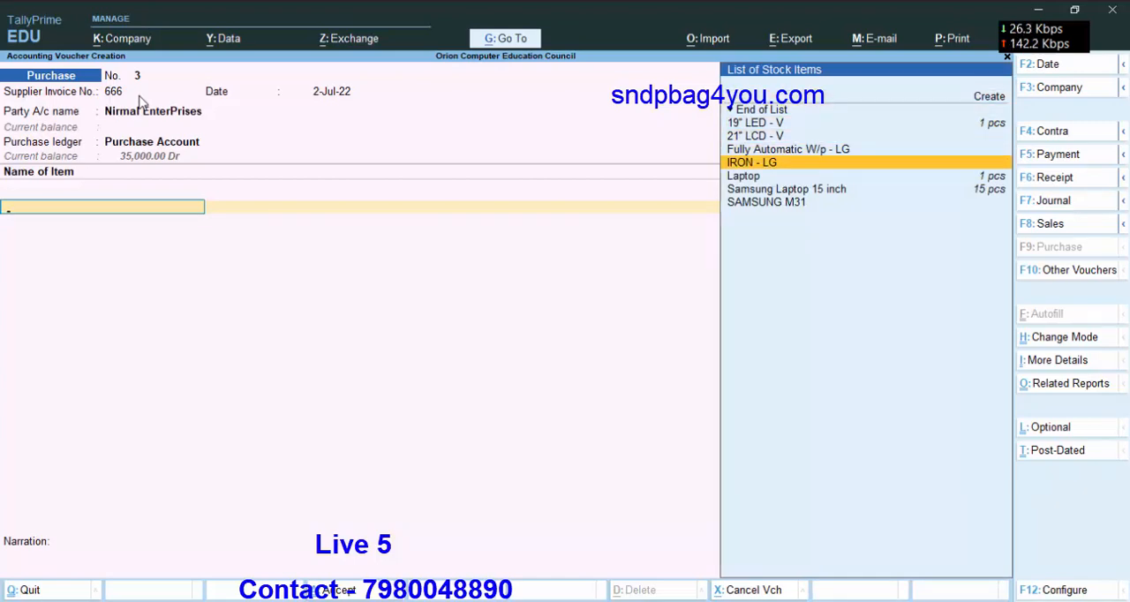
key("Down")
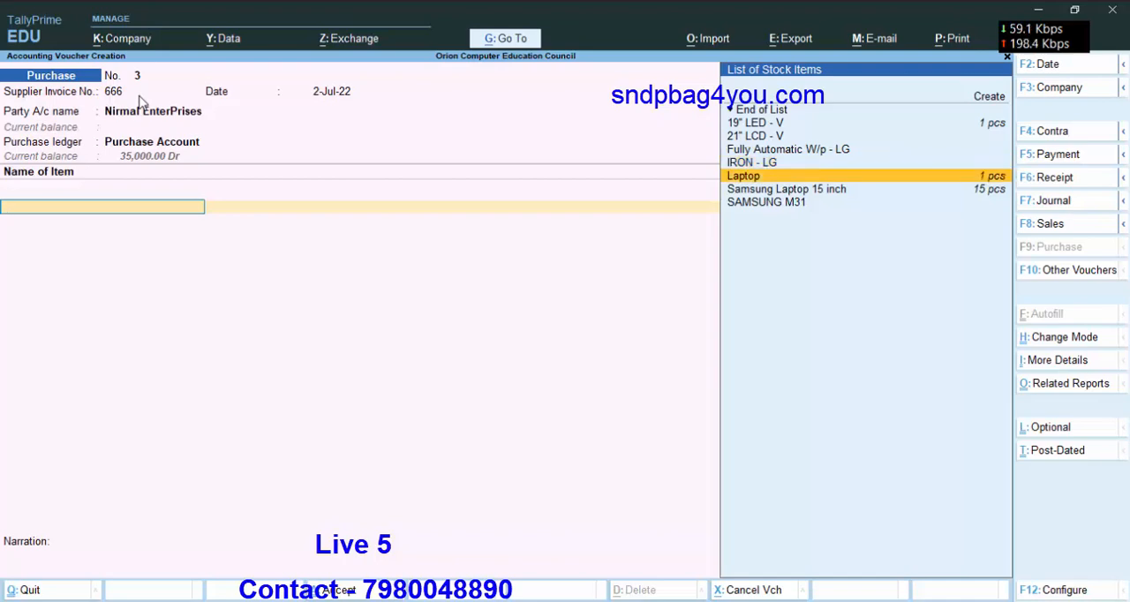
key("Up")
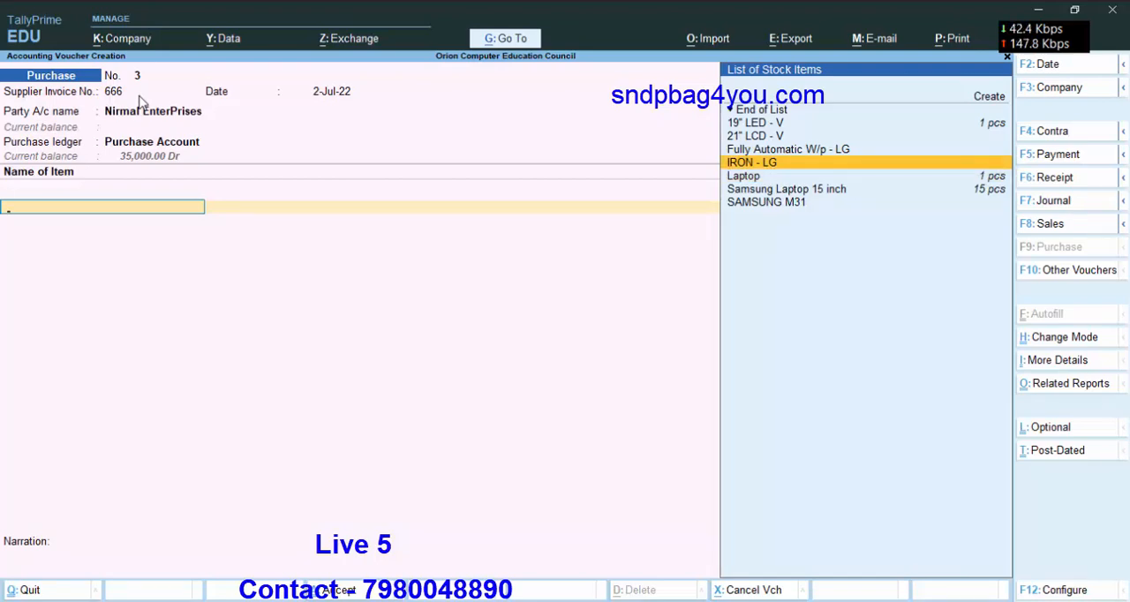
key("Down")
key("Down")
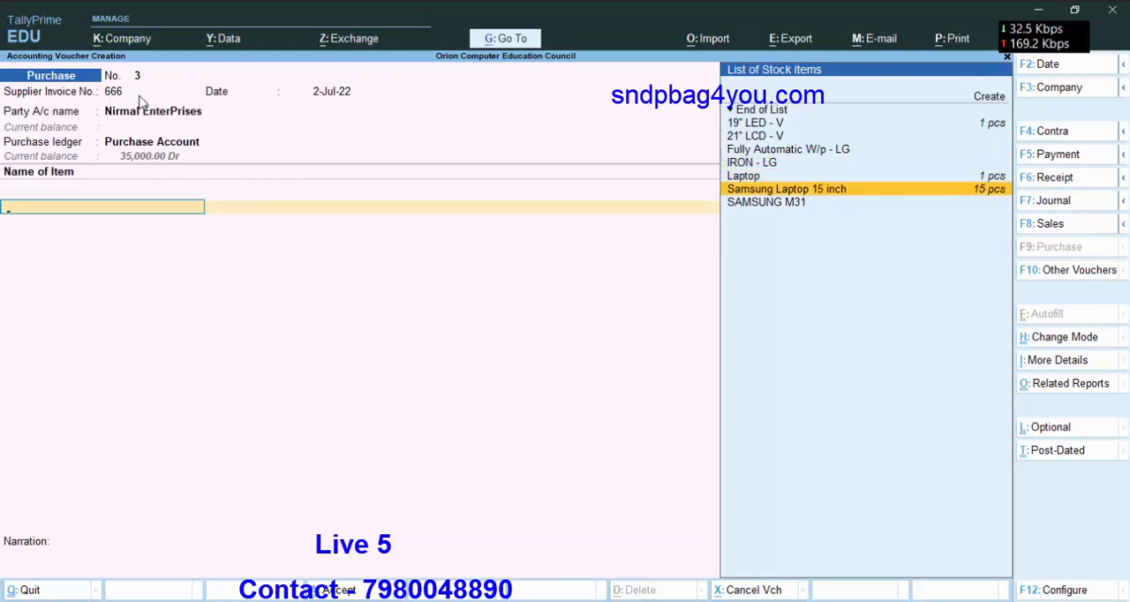
key("Down")
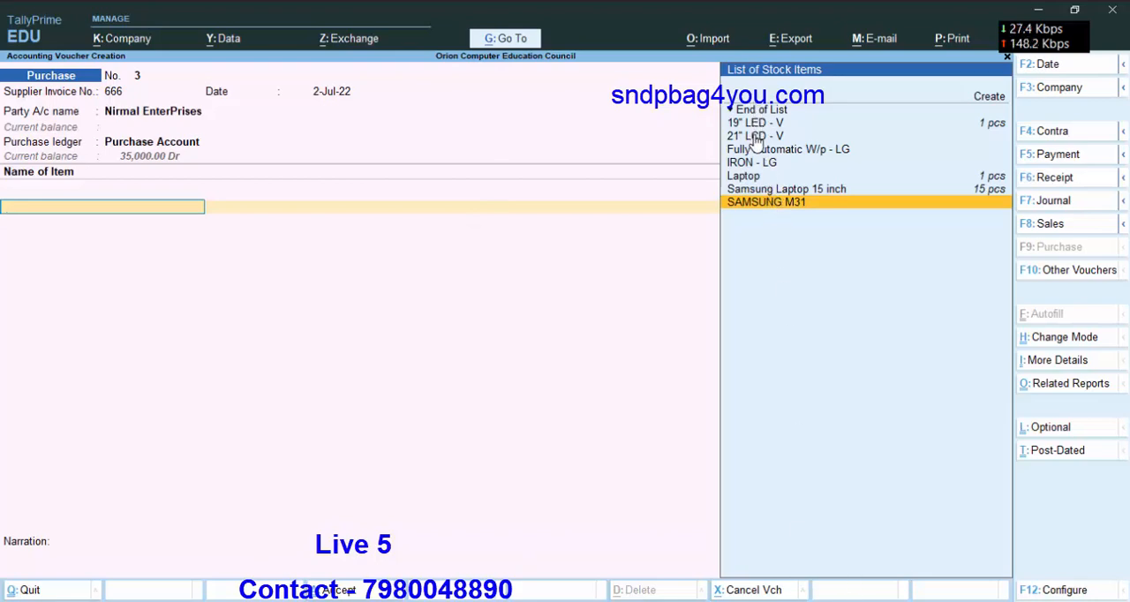
left_click(761, 601)
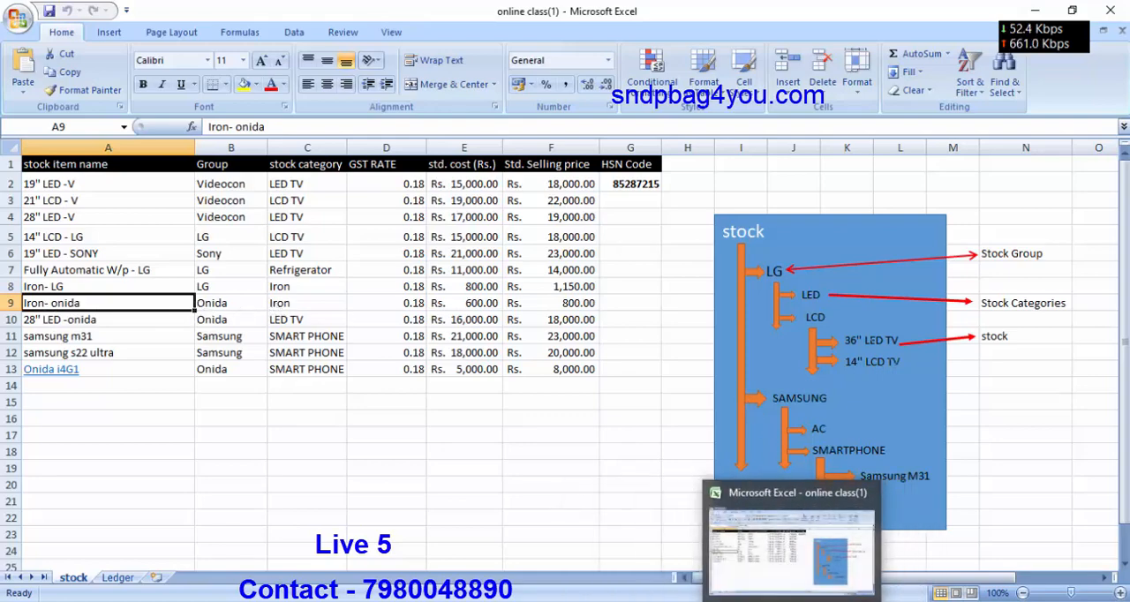
left_click(831, 601)
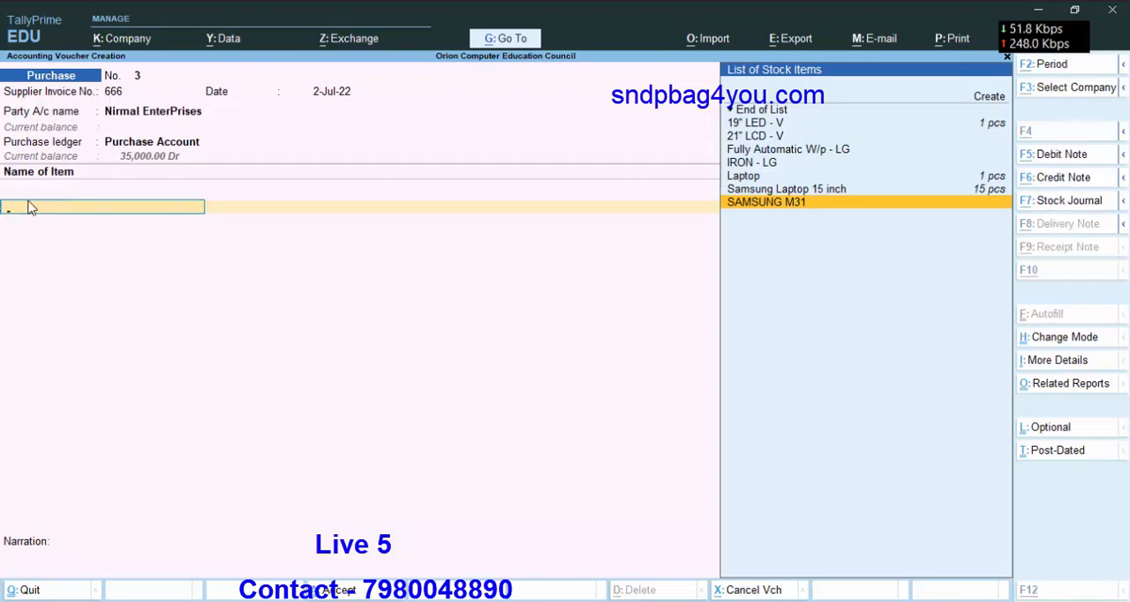
Start a new stock item named Iron Onida from the voucher and place it under the Onida group.
key("alt+c")
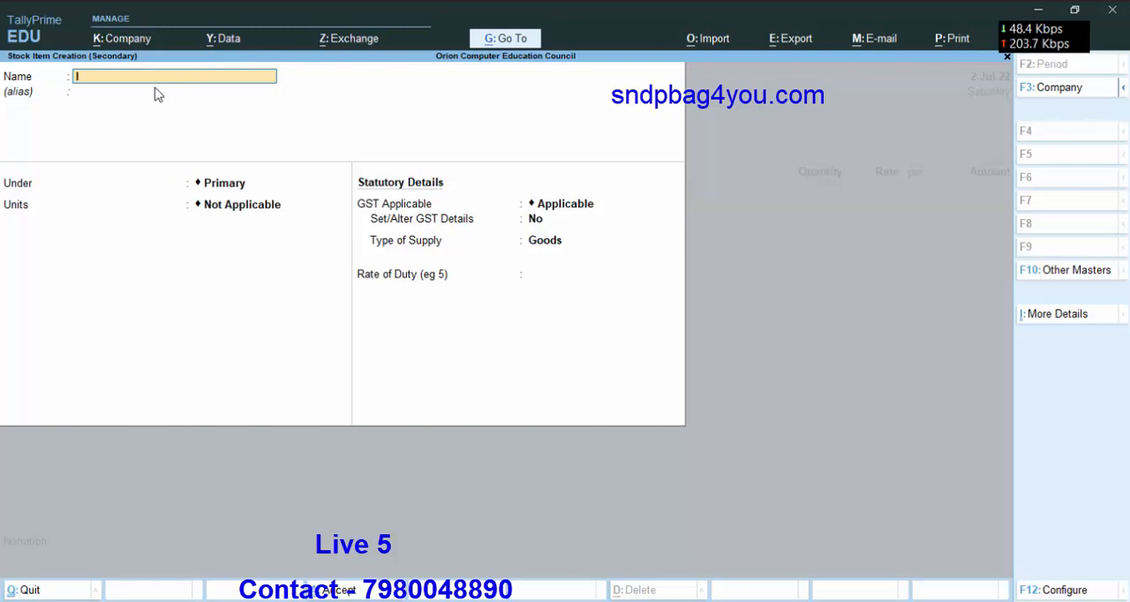
type("o onida")
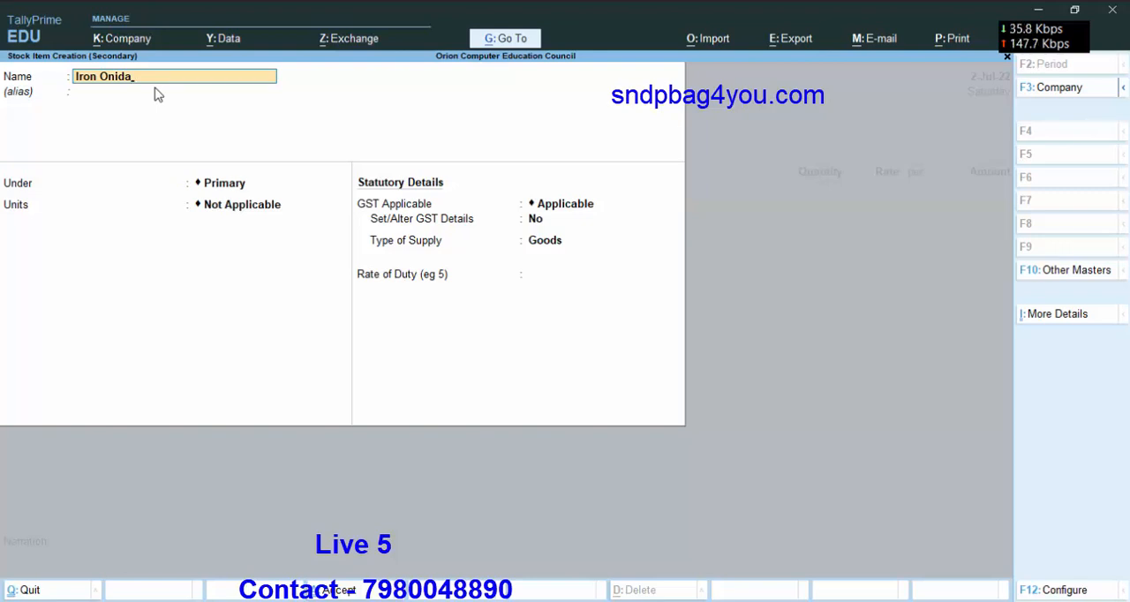
key("Return")
key("Return")
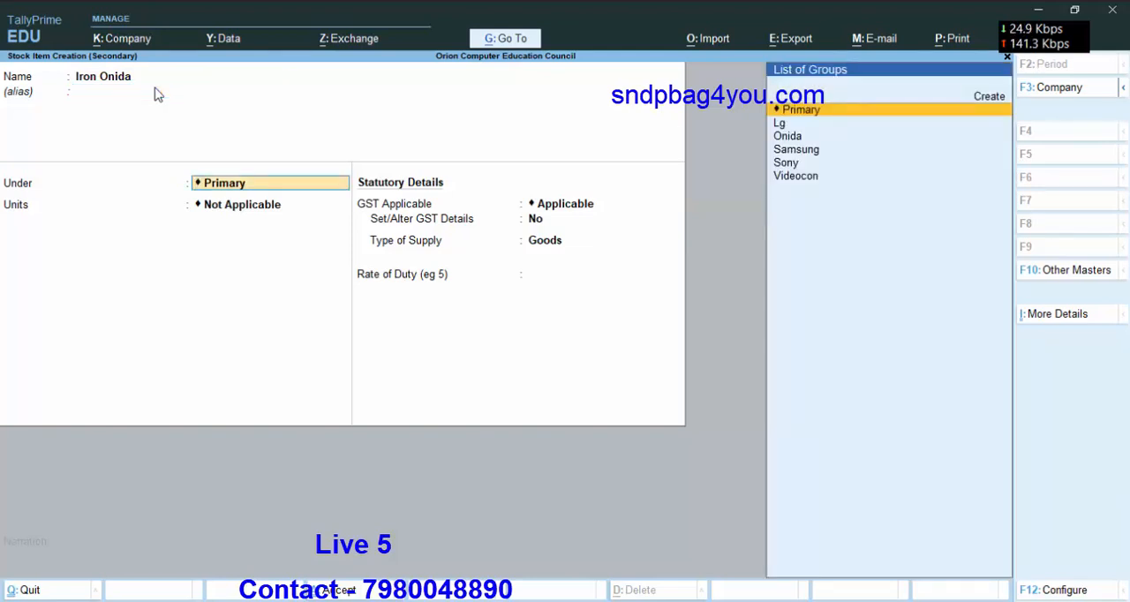
key("Down")
key("Down")
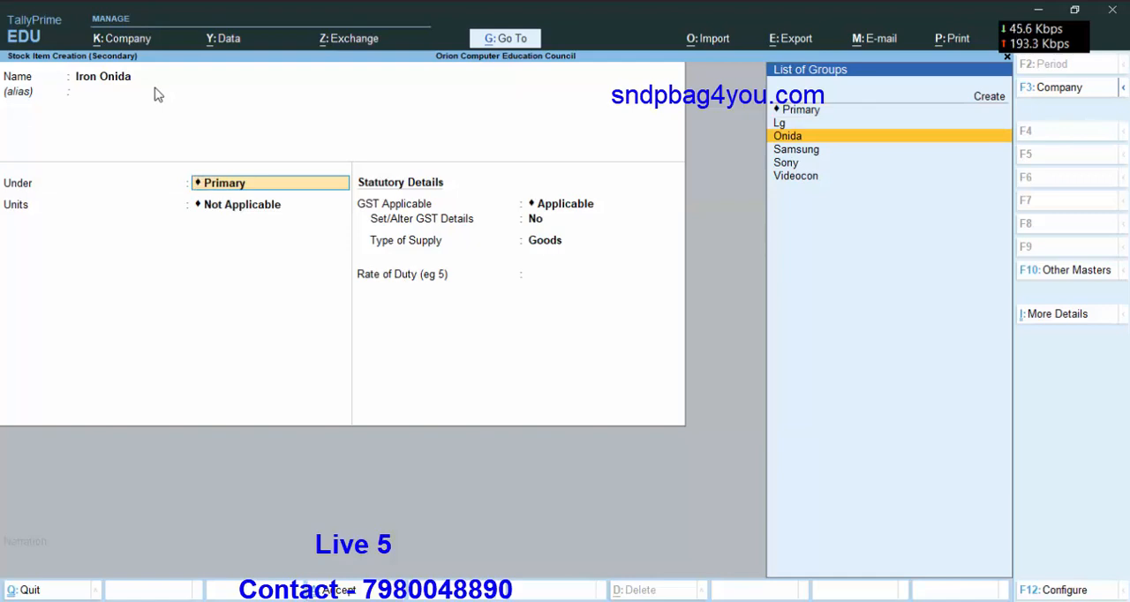
left_click(801, 139)
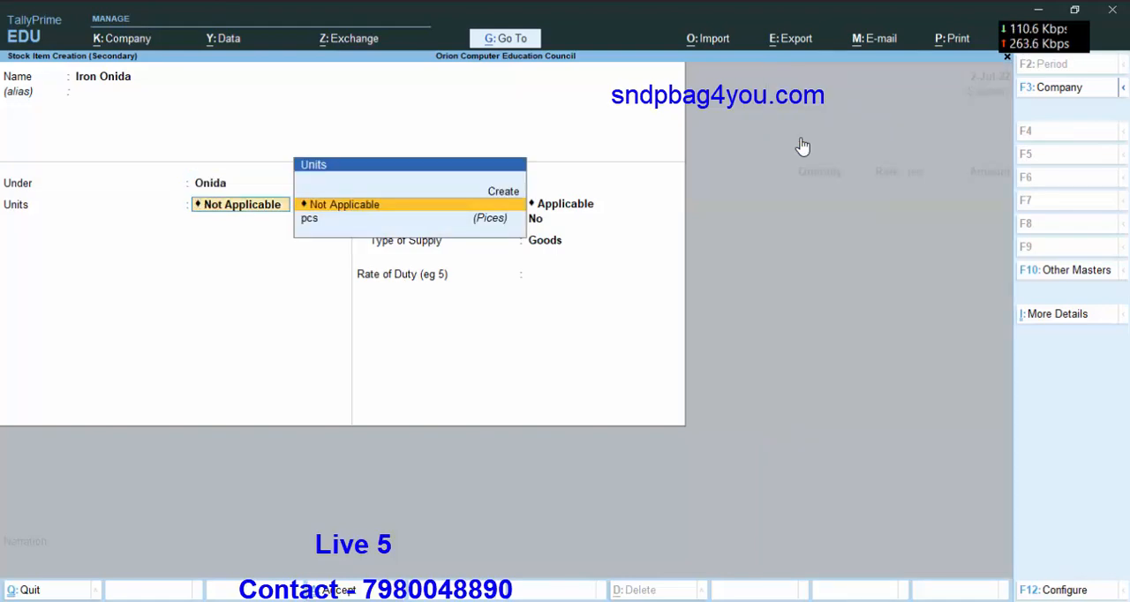
Open the Onida stock group for alteration and enable setting its GST details.
key("BackSpace")
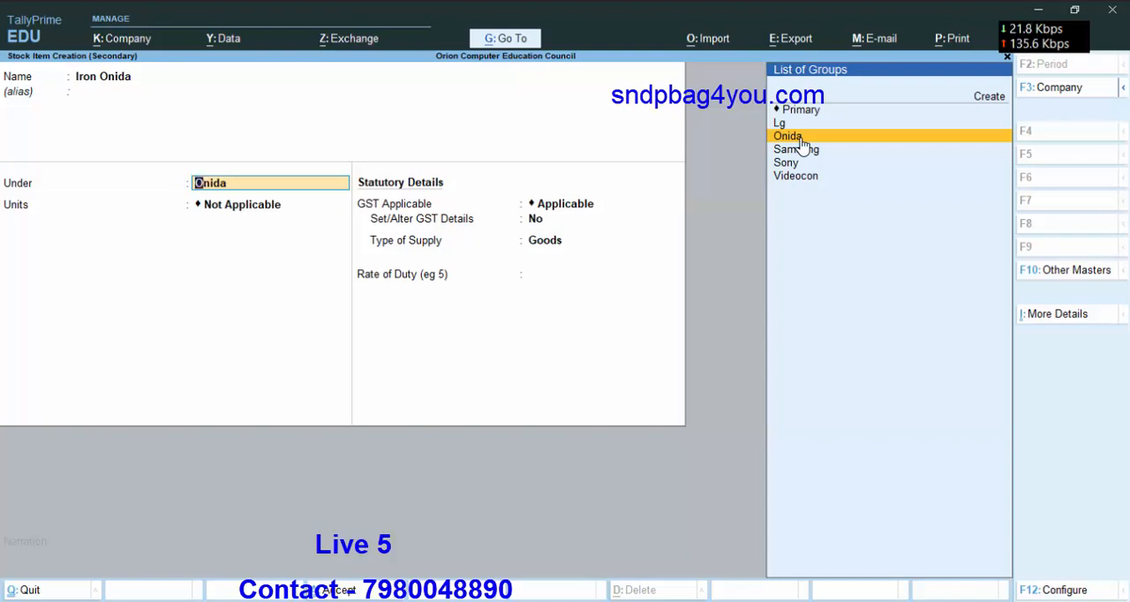
key("ctrl")
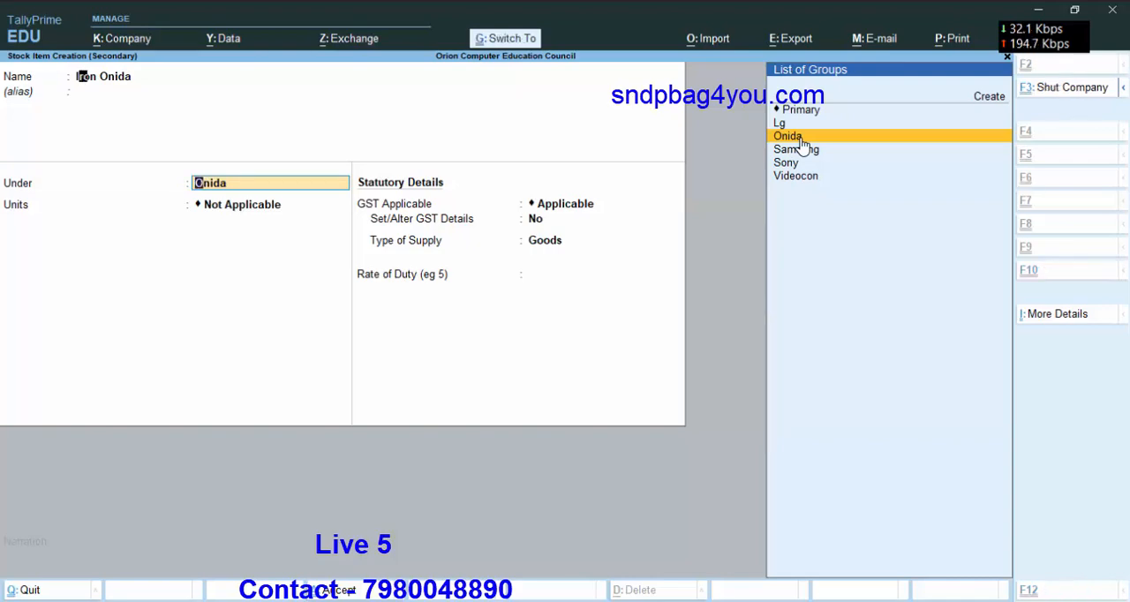
key("ctrl+Return")
key("Return")
key("Return")
key("Return")
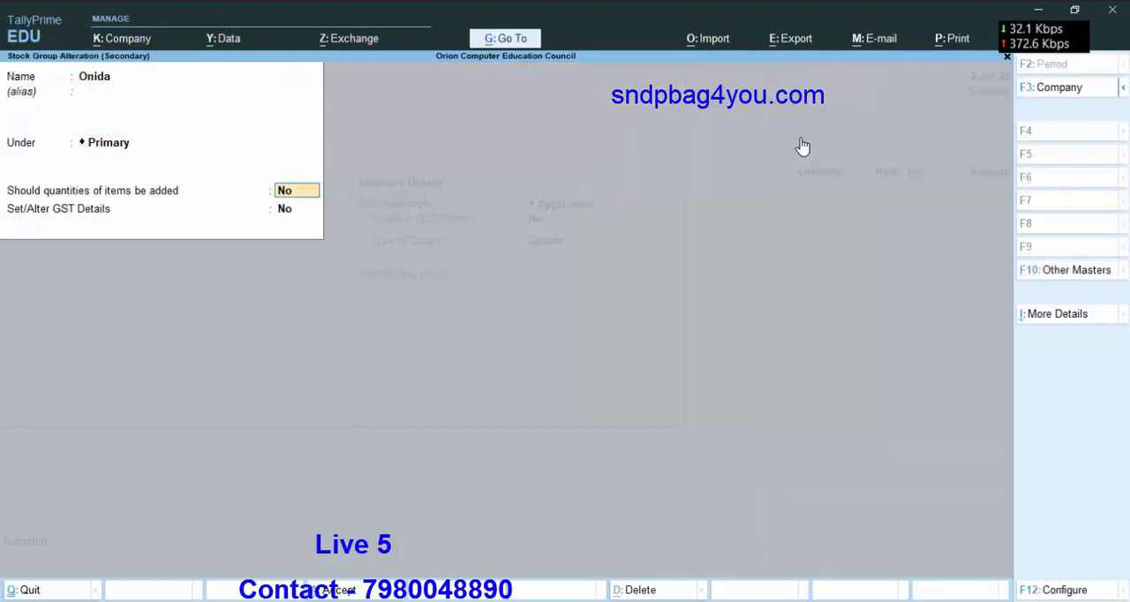
key("Return")
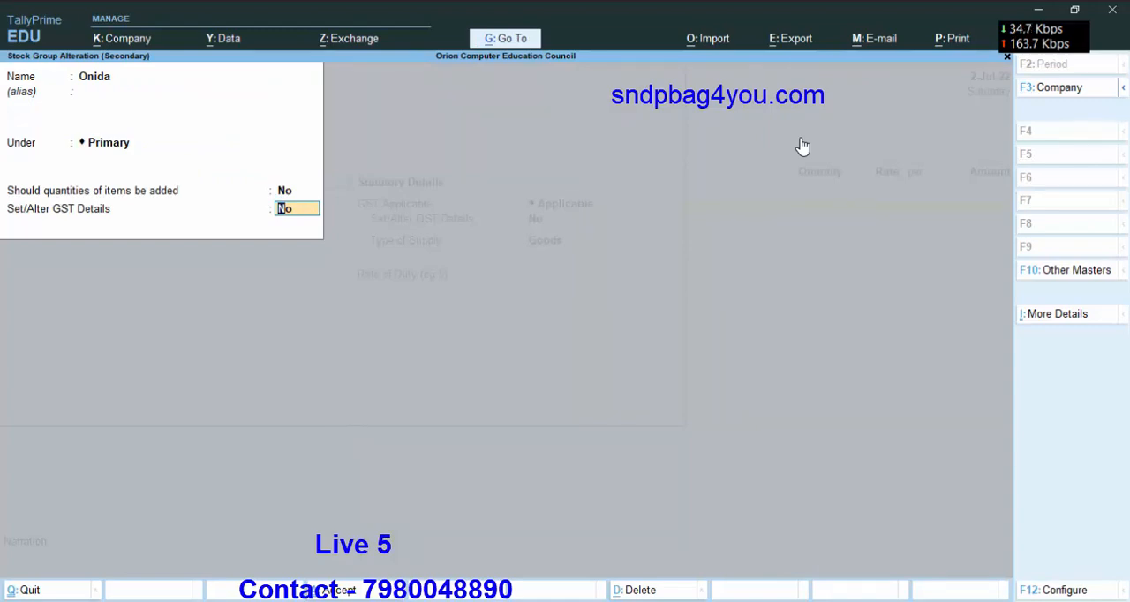
type("y")
key("Return")
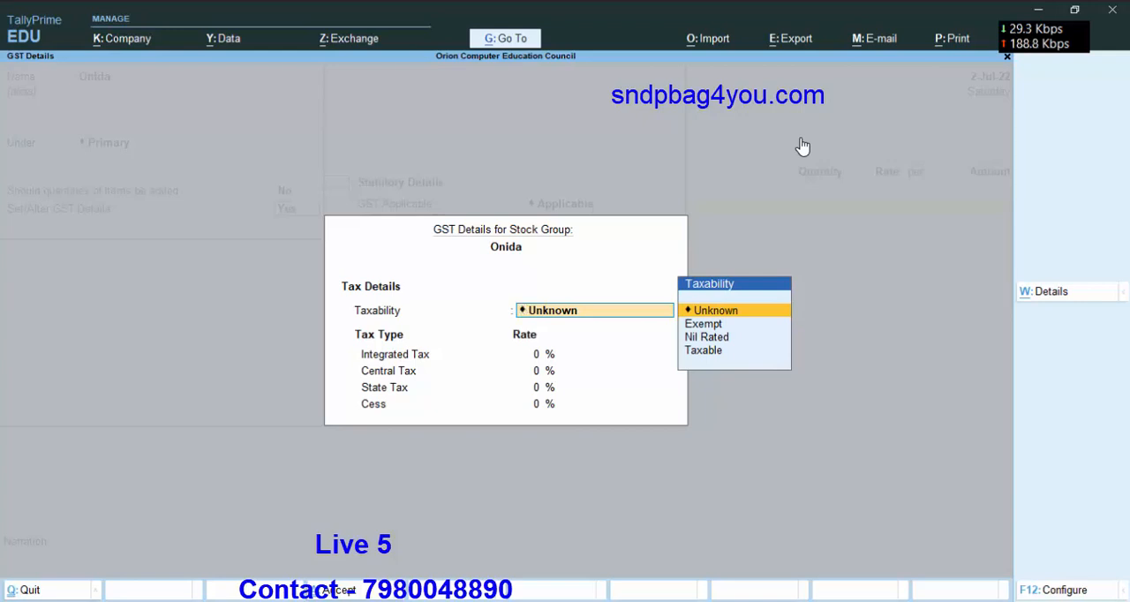
Set the Onida group's taxability to Taxable with 18% integrated tax, and save the group.
key("Down")
key("Down")
key("Down")
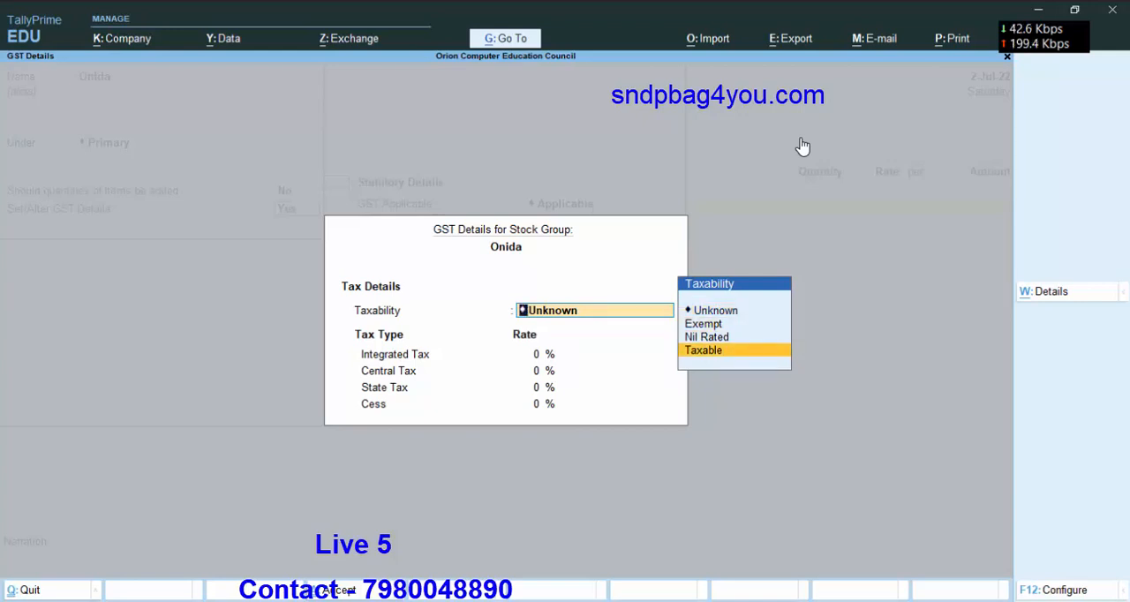
key("Return")
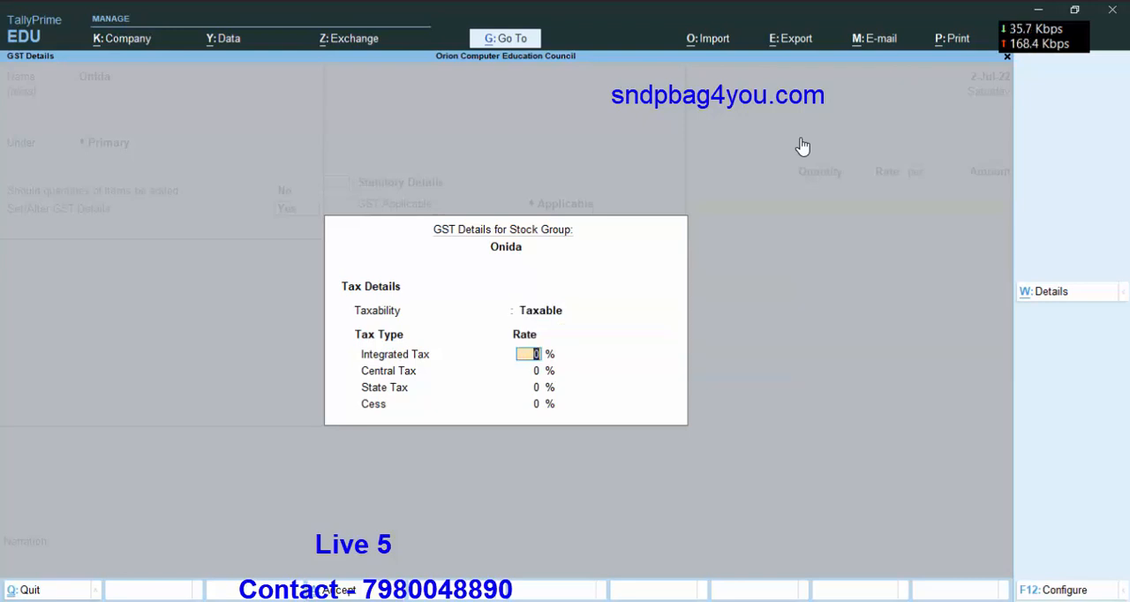
key("Return")
key("Return")
key("Return")
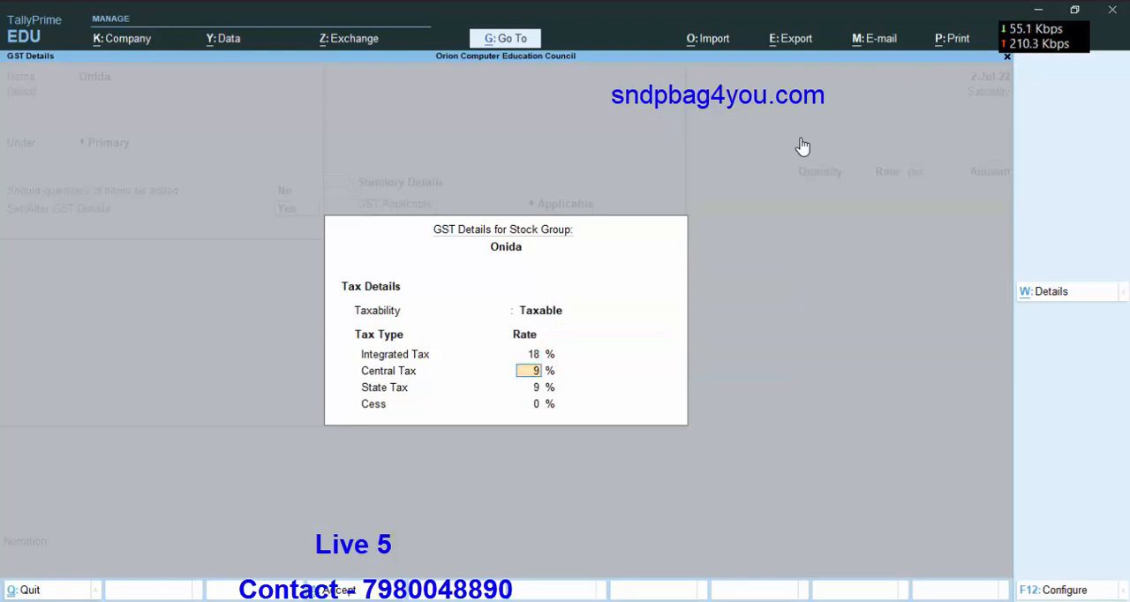
key("Return")
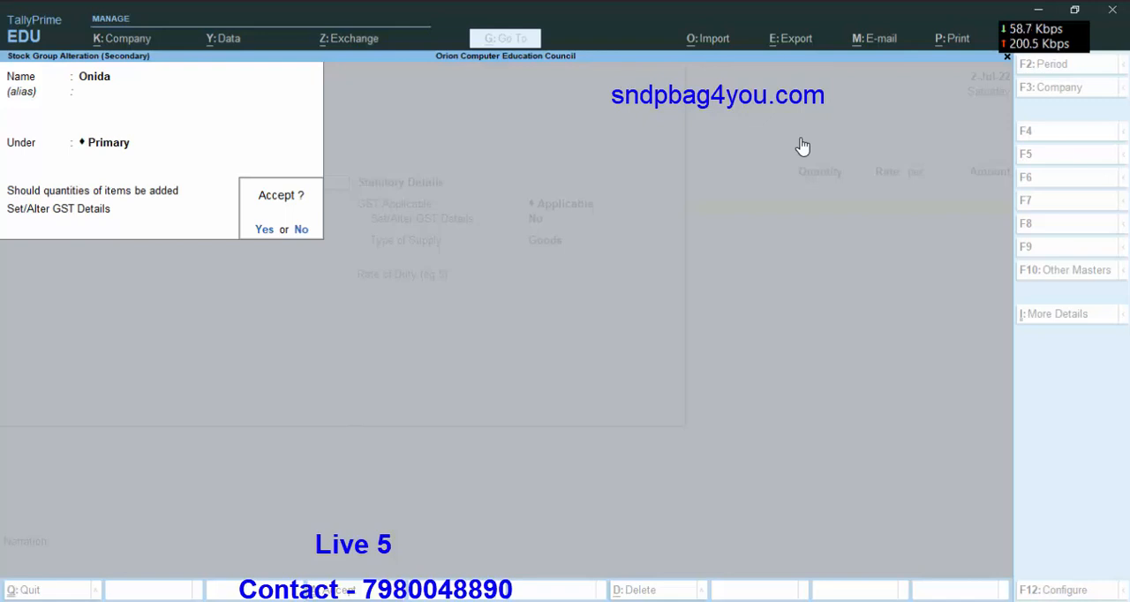
key("Return")
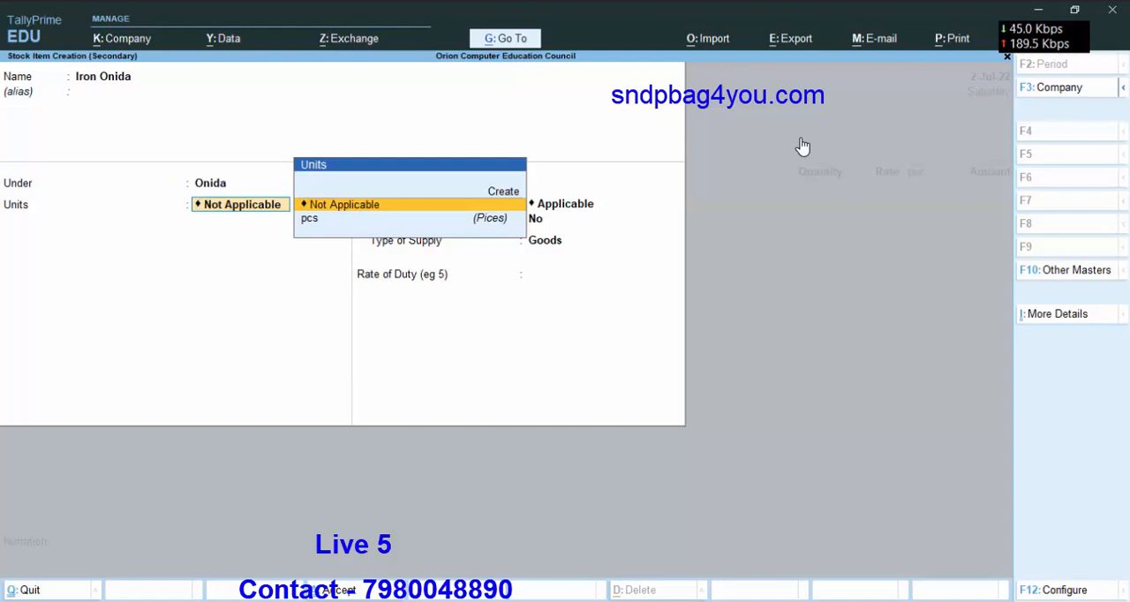
Set Iron Onida's unit to pcs and enable standard rates, with the standard cost applicable from 1-Jul-22.
key("Down")
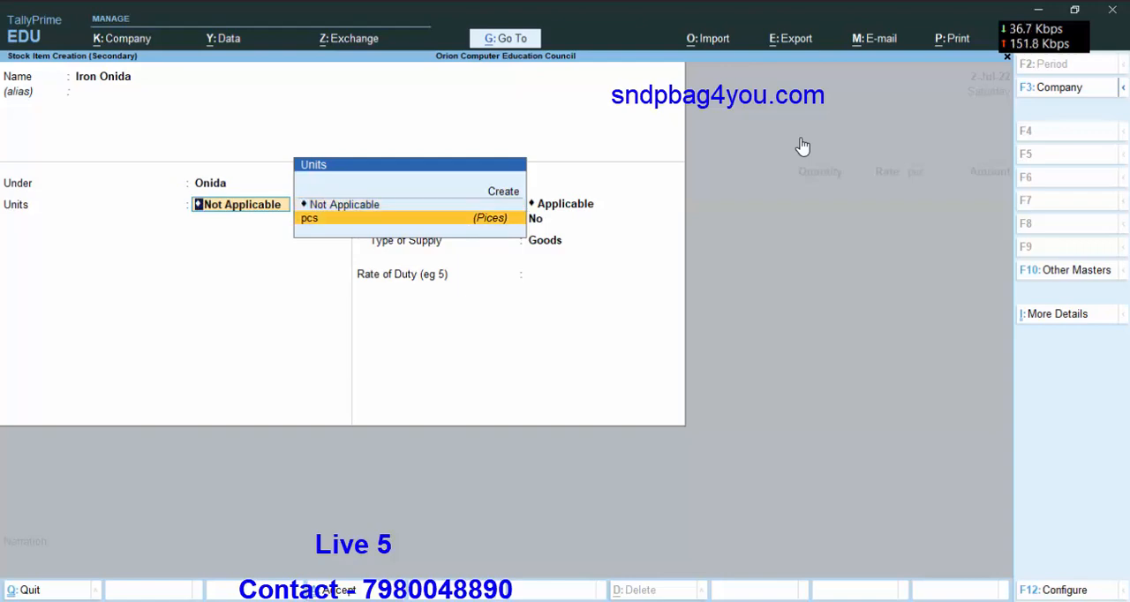
key("Return")
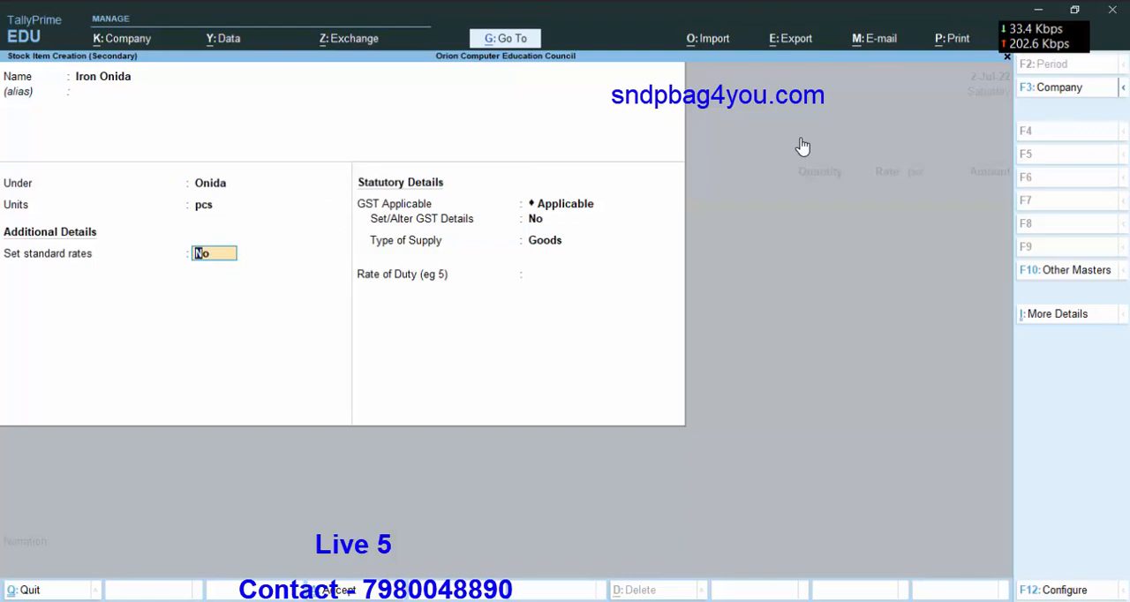
type("y")
key("Return")
key("Return")
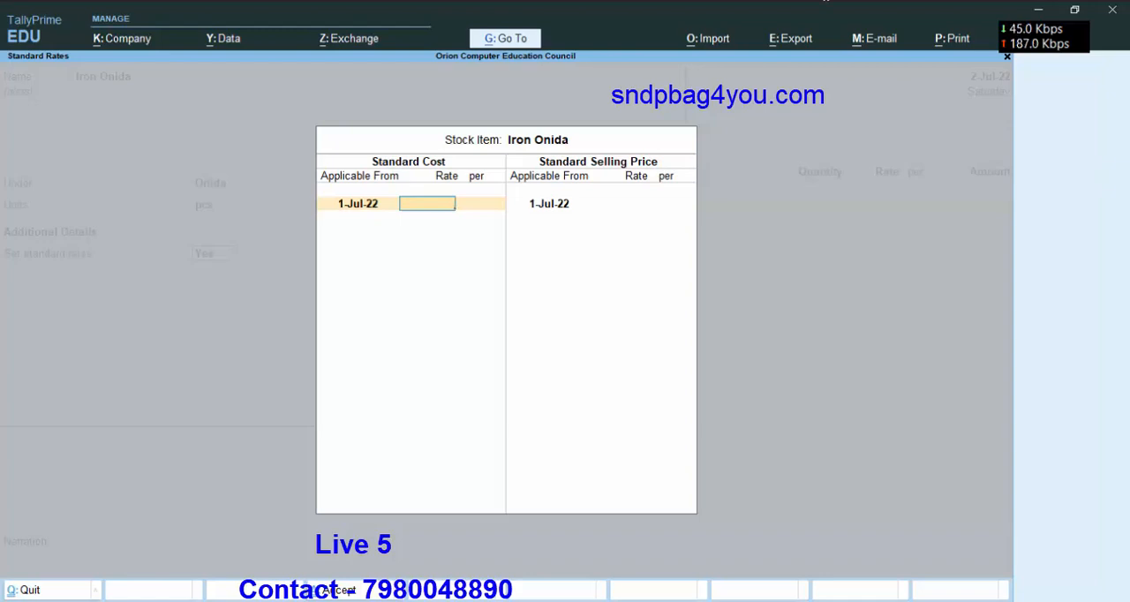
Look up Iron Onida's standard cost in the Excel stock sheet and enter it in TallyPrime as 600 per pcs.
key("alt+Tab")
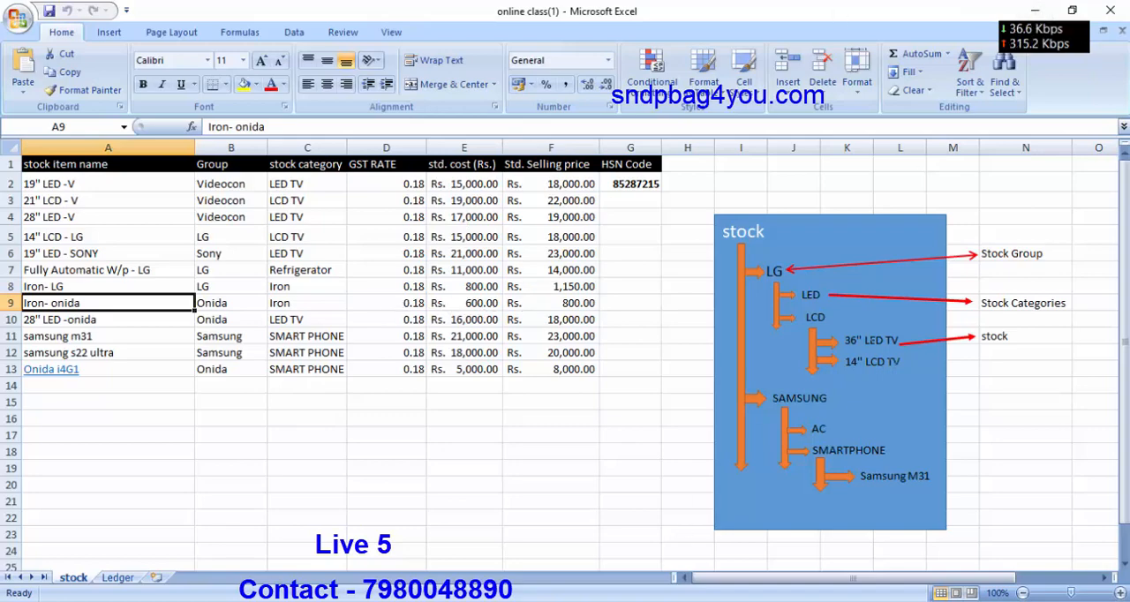
key("alt+Tab")
type("600")
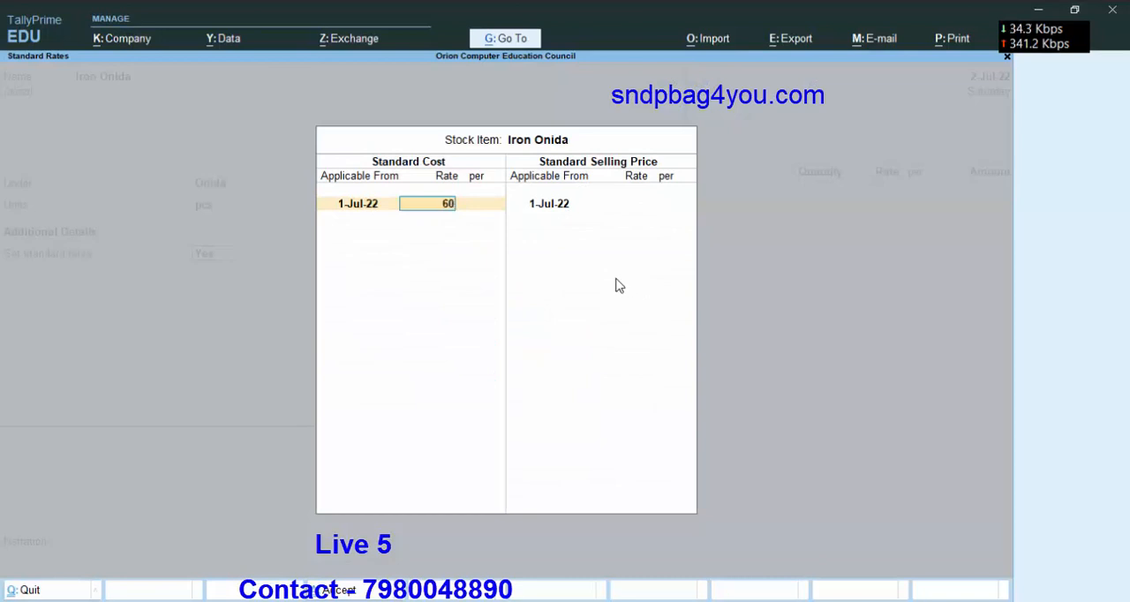
key("Return")
key("Return")
key("Return")
key("Return")
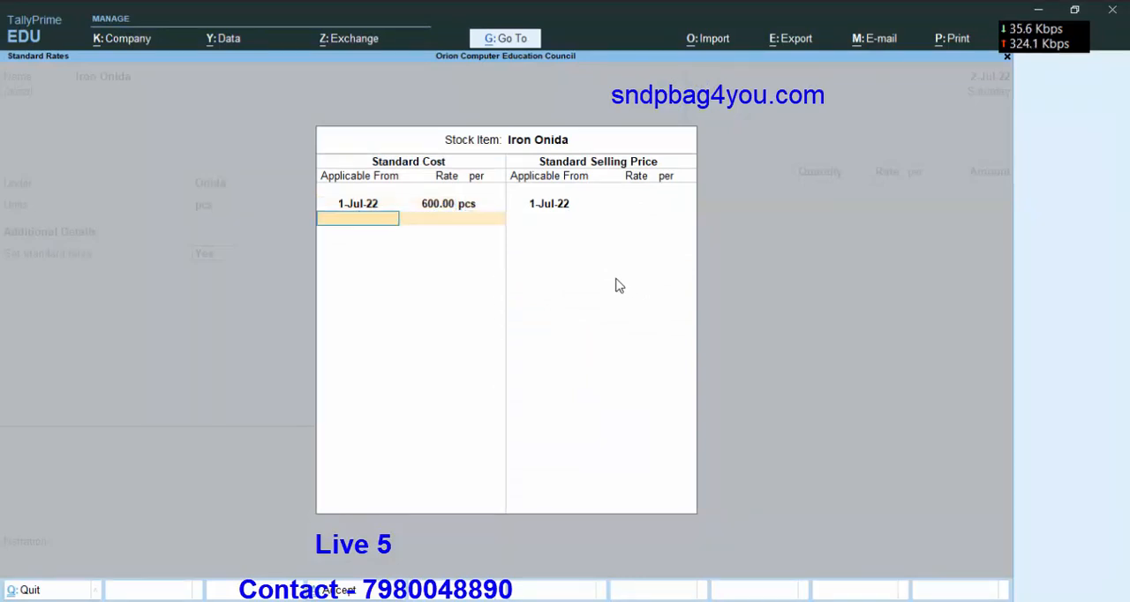
Set Iron Onida's standard selling price to 800 per pcs from 1-Jul-22, and keep GST as Applicable.
type("800")
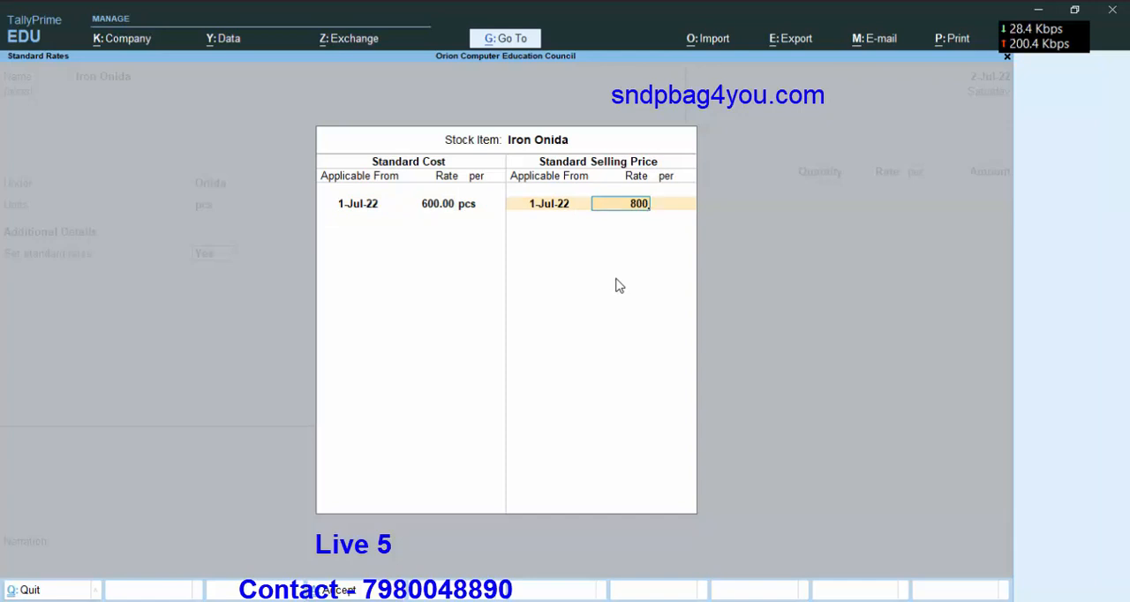
key("Return")
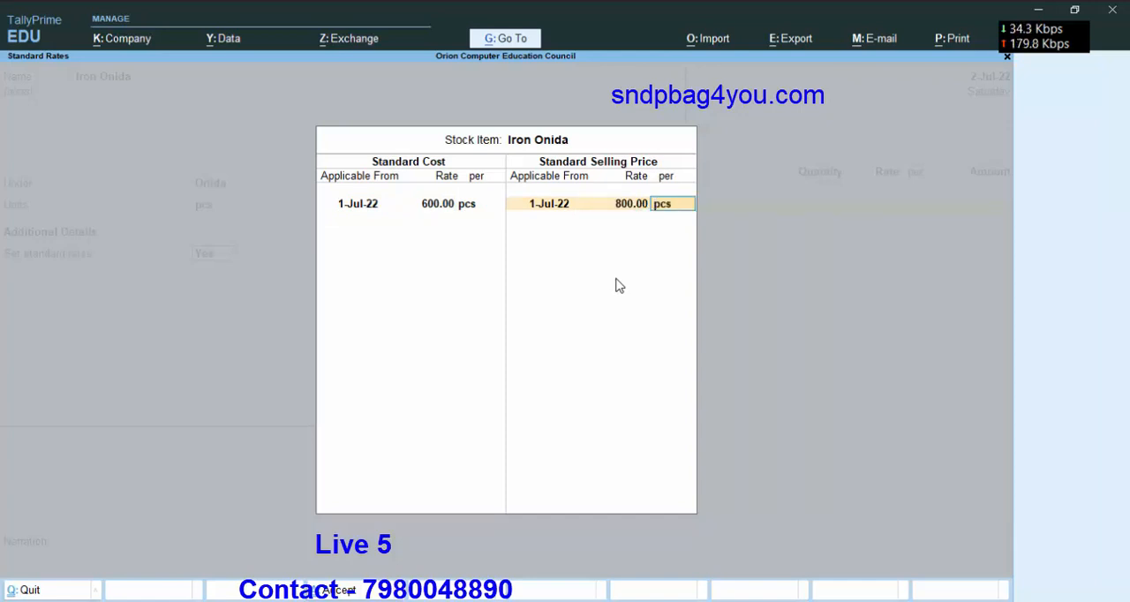
key("Return")
key("Return")
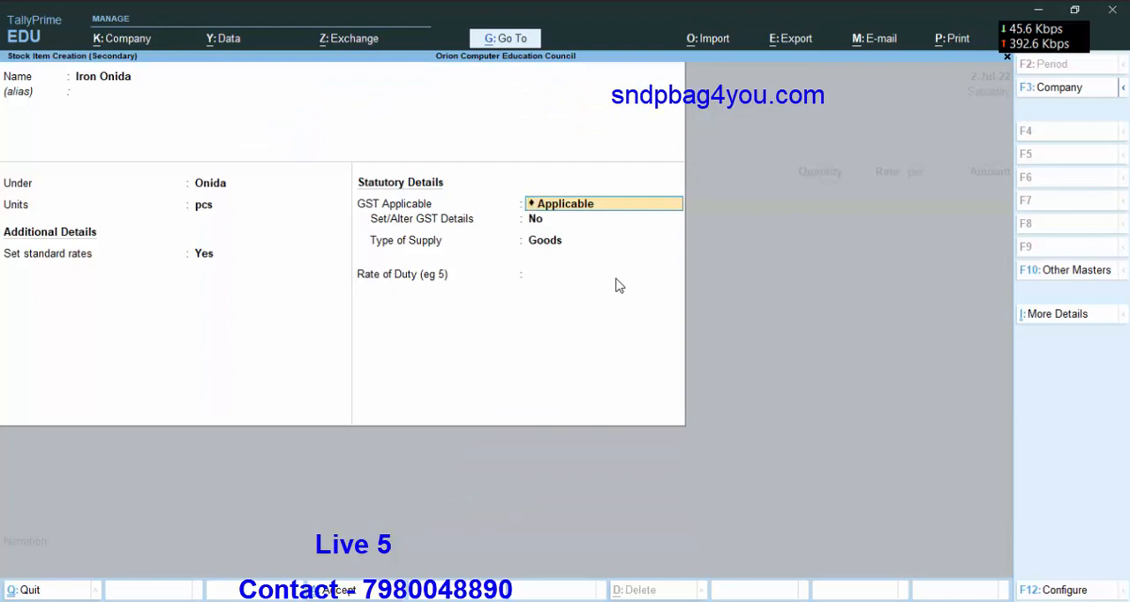
key("Return")
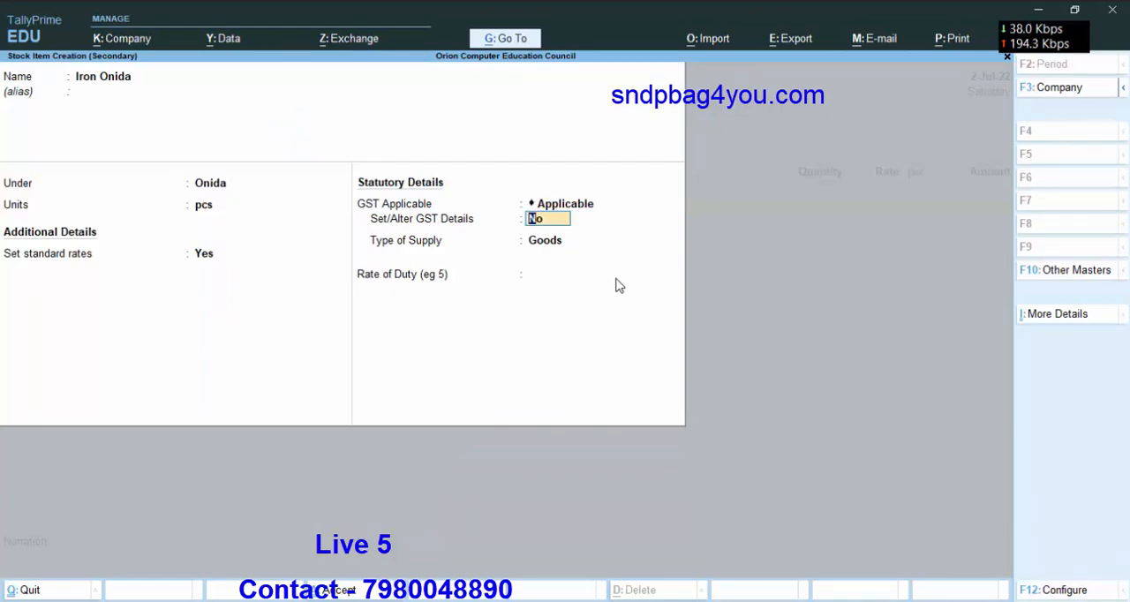
type("y")
key("Return")
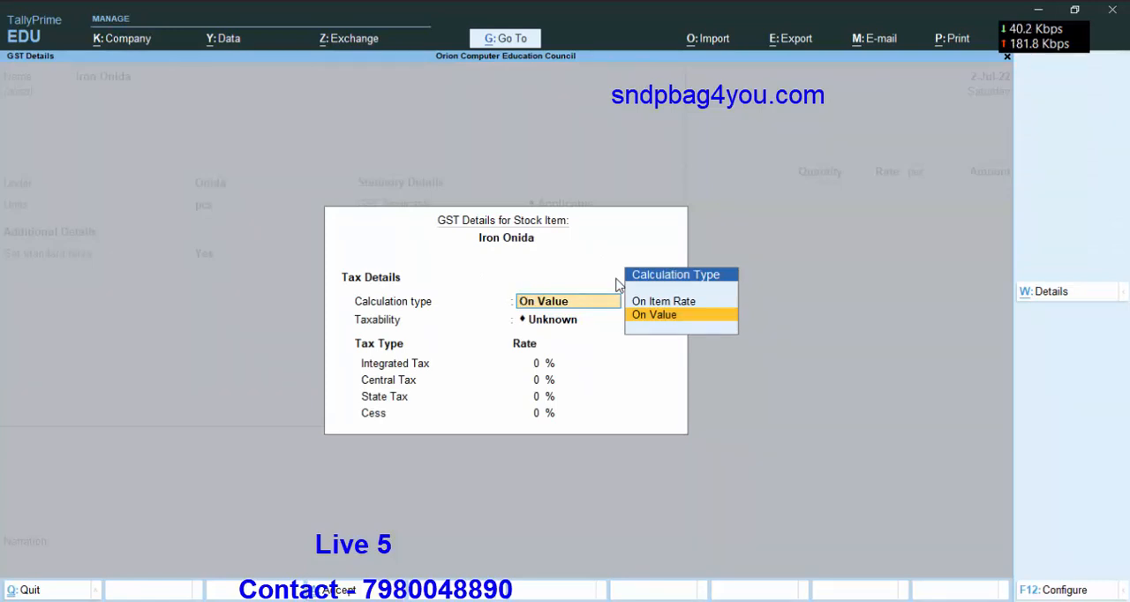
key("Escape")
key("Escape")
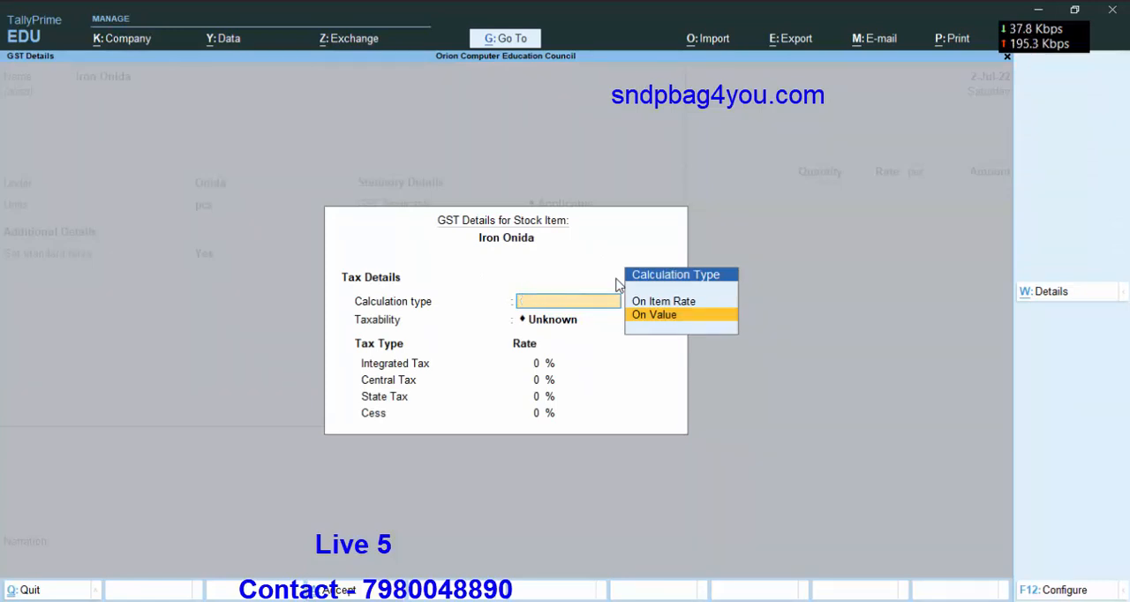
key("y")
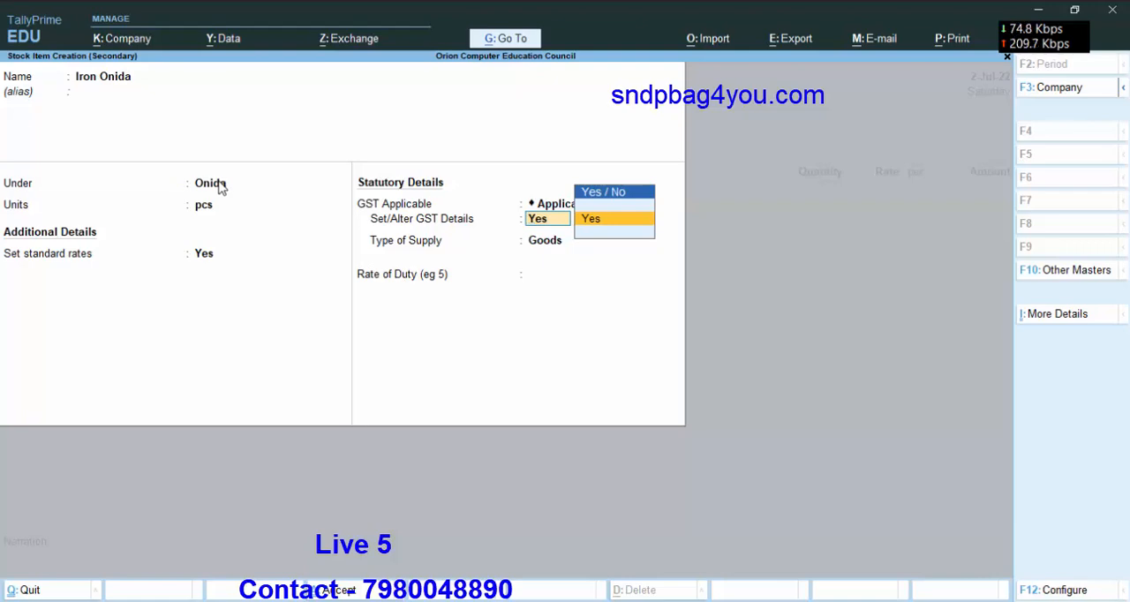
Set altering GST details to No for Iron Onida and keep its type of supply as Goods.
type("n")
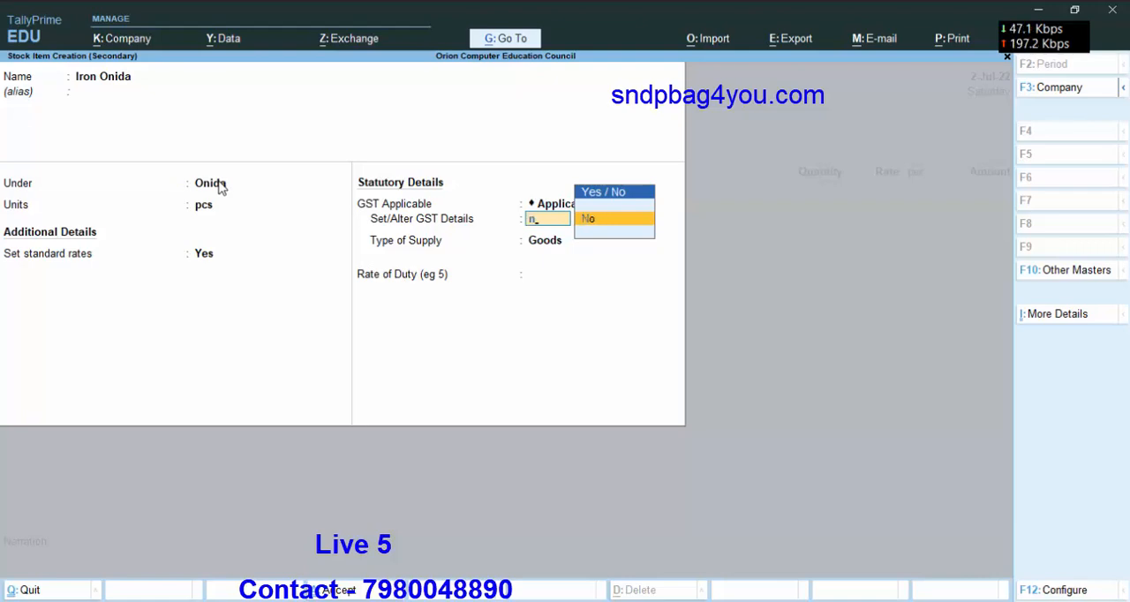
key("Return")
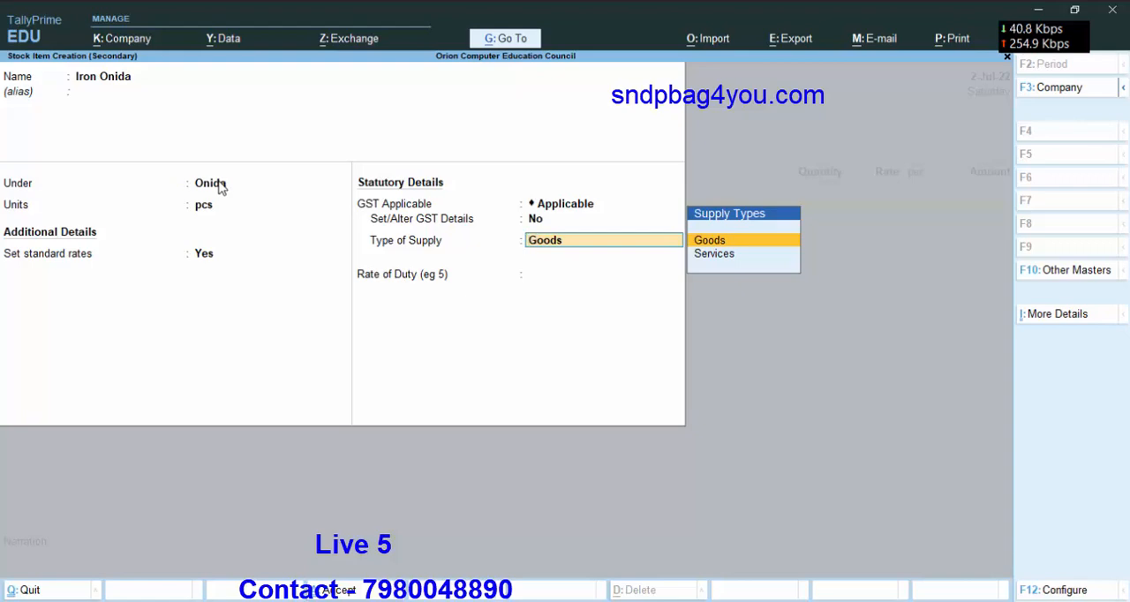
key("Return")
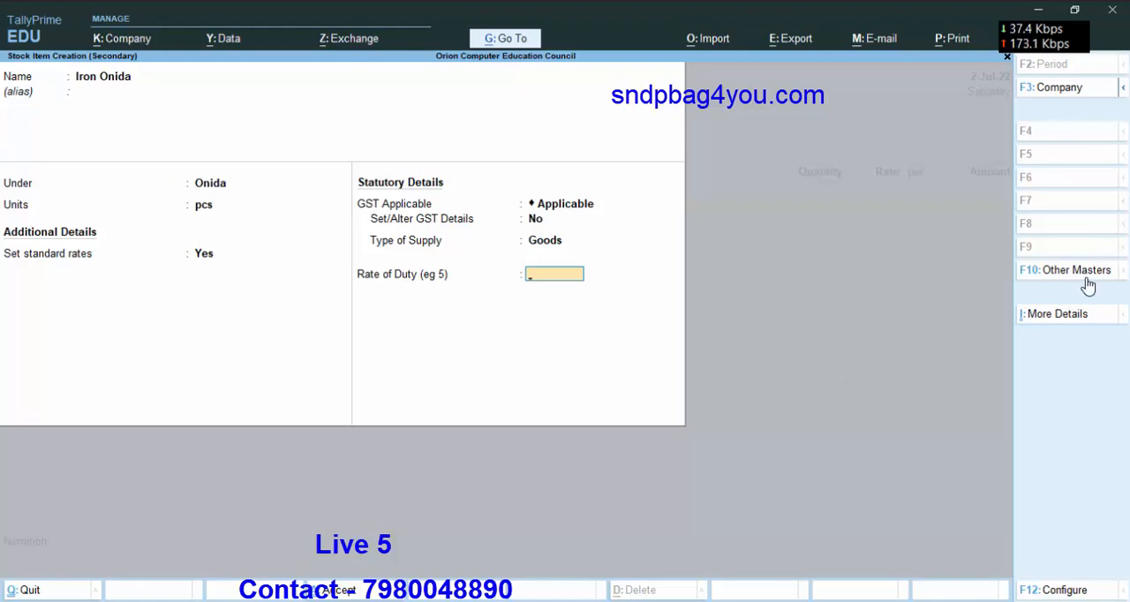
Show the full list of additional stock item details and assign Iron Onida to the IRON stock category.
left_click(1084, 318)
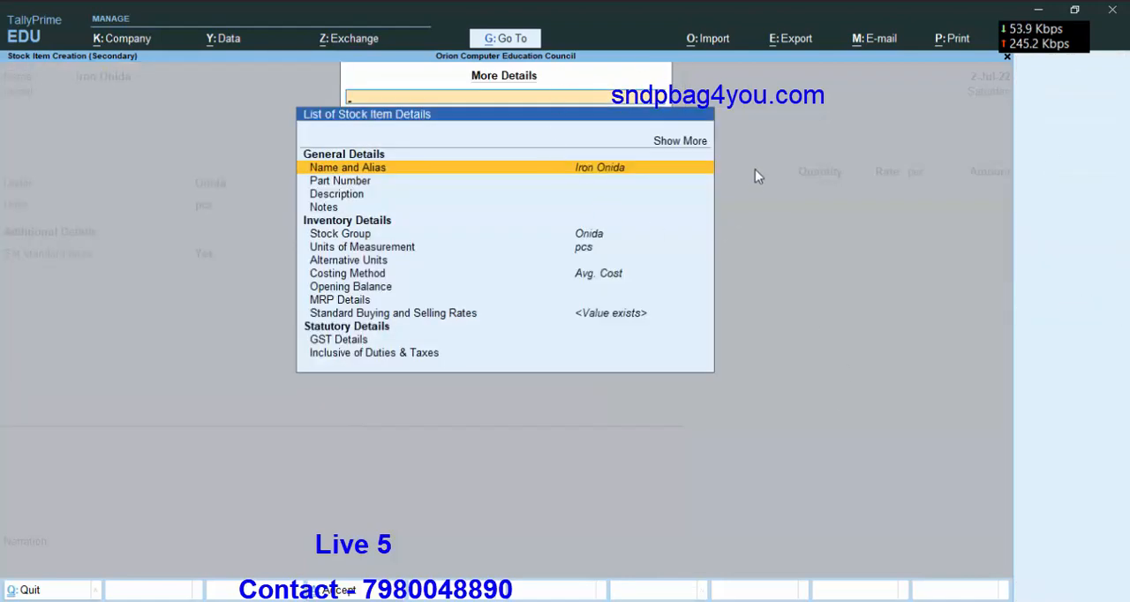
left_click(674, 142)
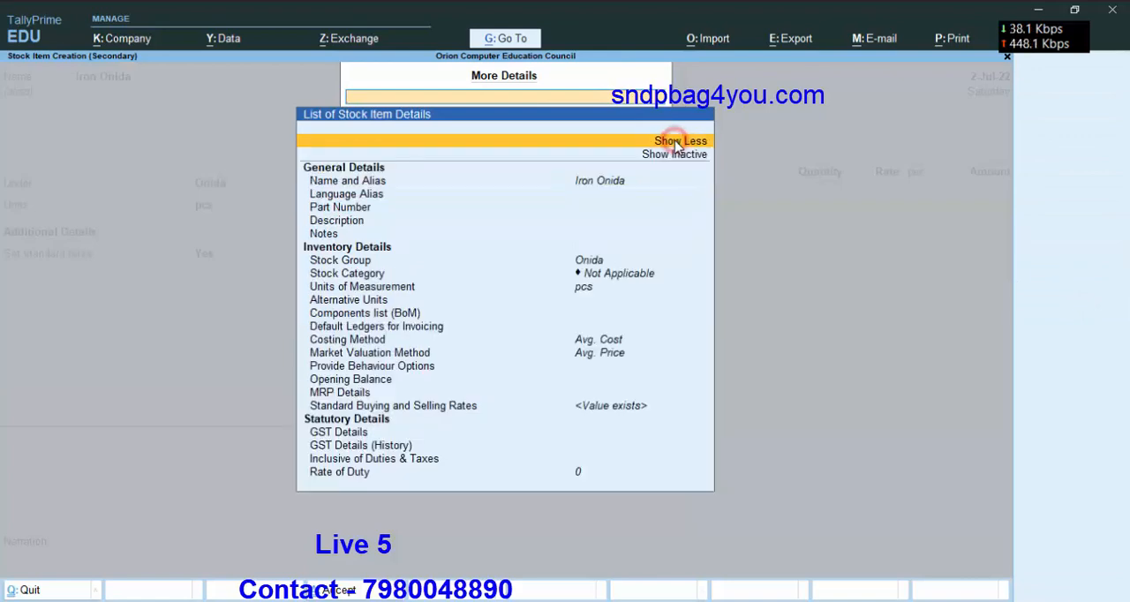
left_click(346, 274)
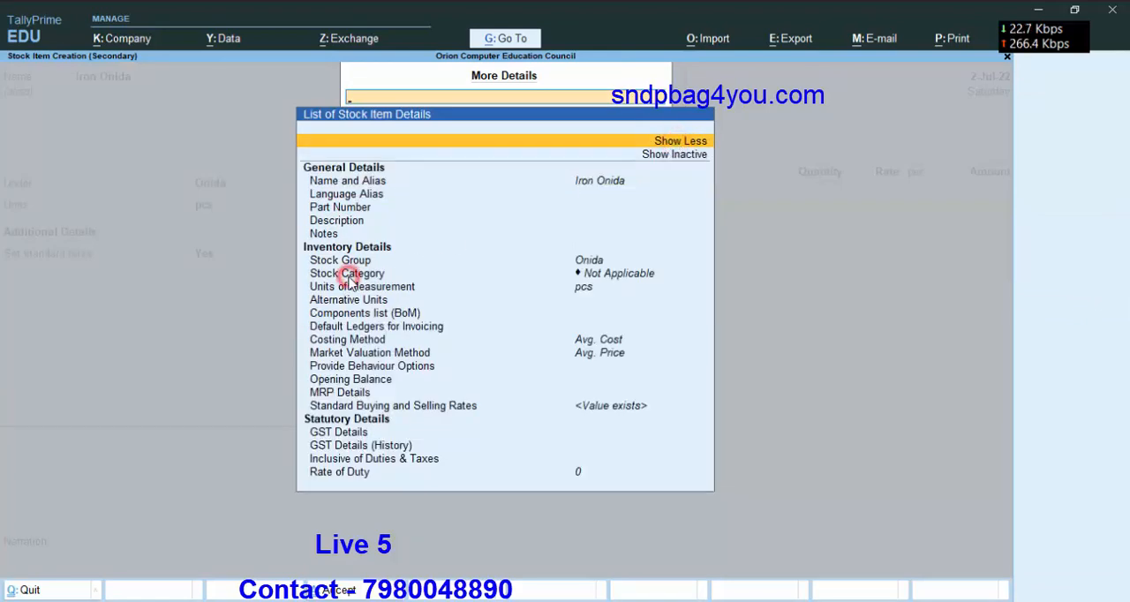
key("Return")
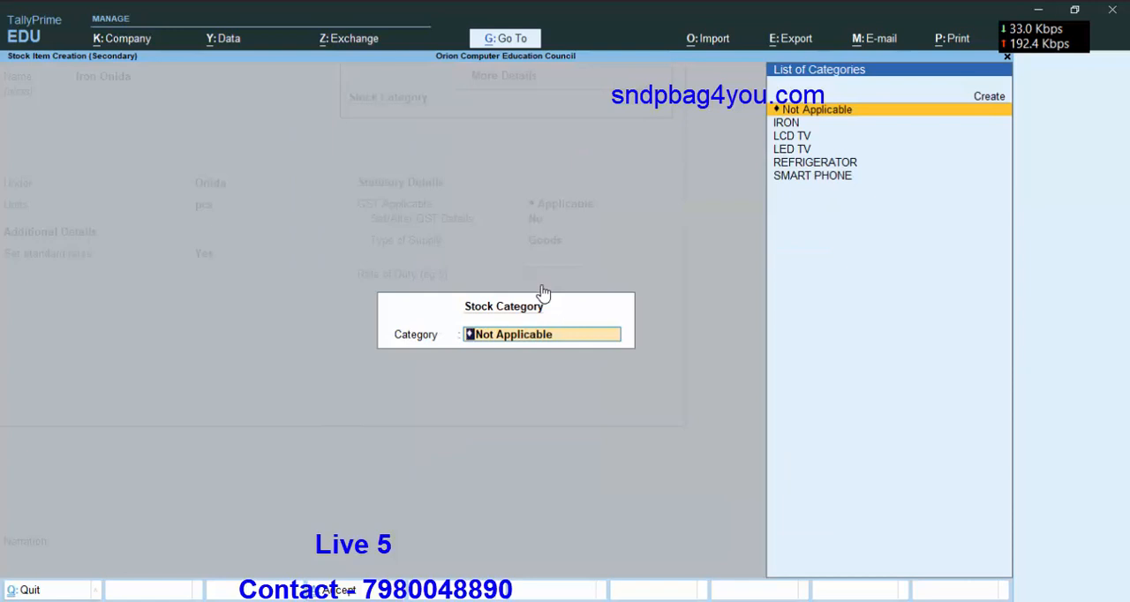
key("Down")
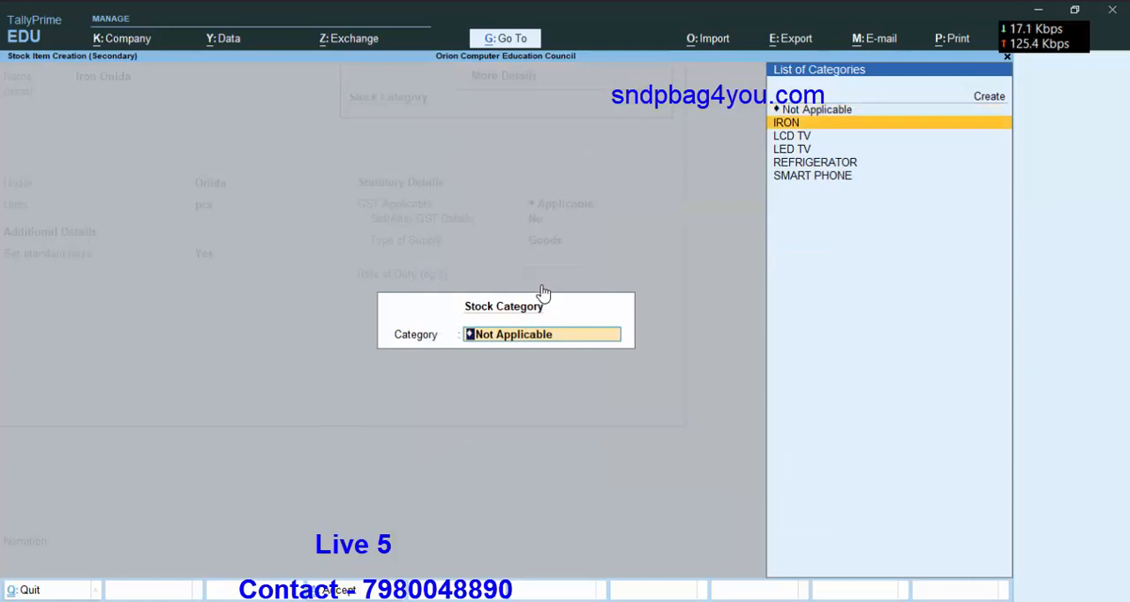
key("Return")
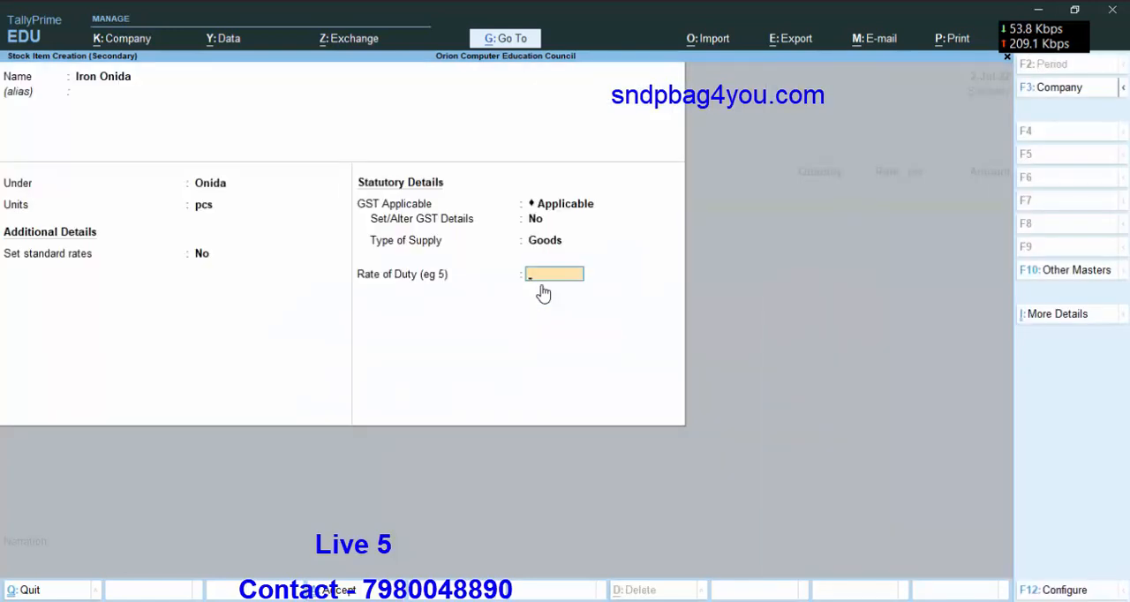
Set Iron Onida's rate of duty to 0 and save the new stock item.
type("0")
key("Return")
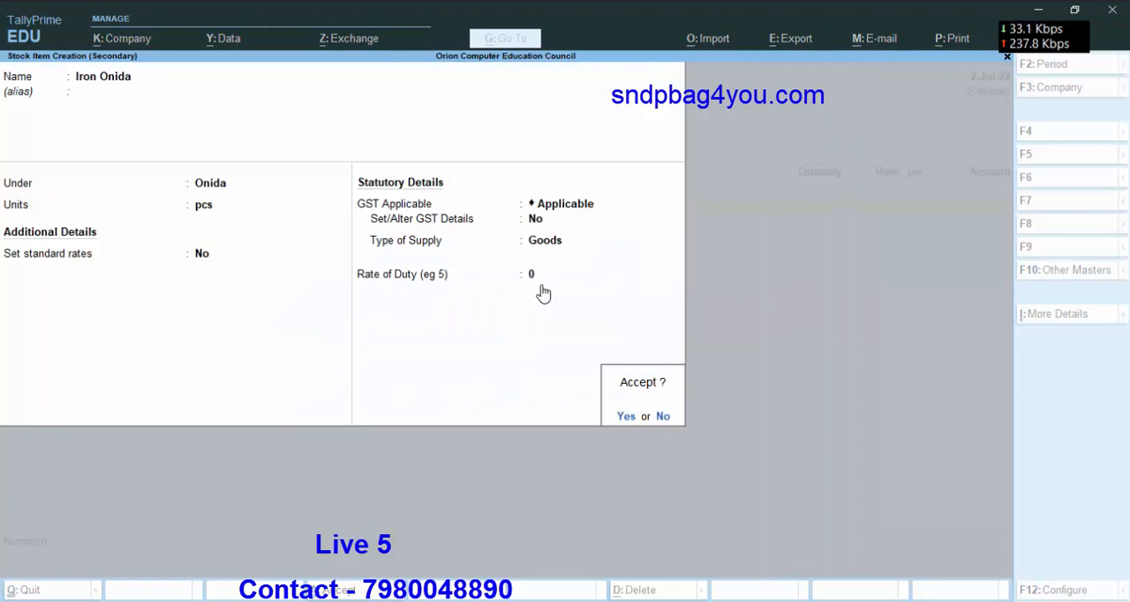
key("Return")
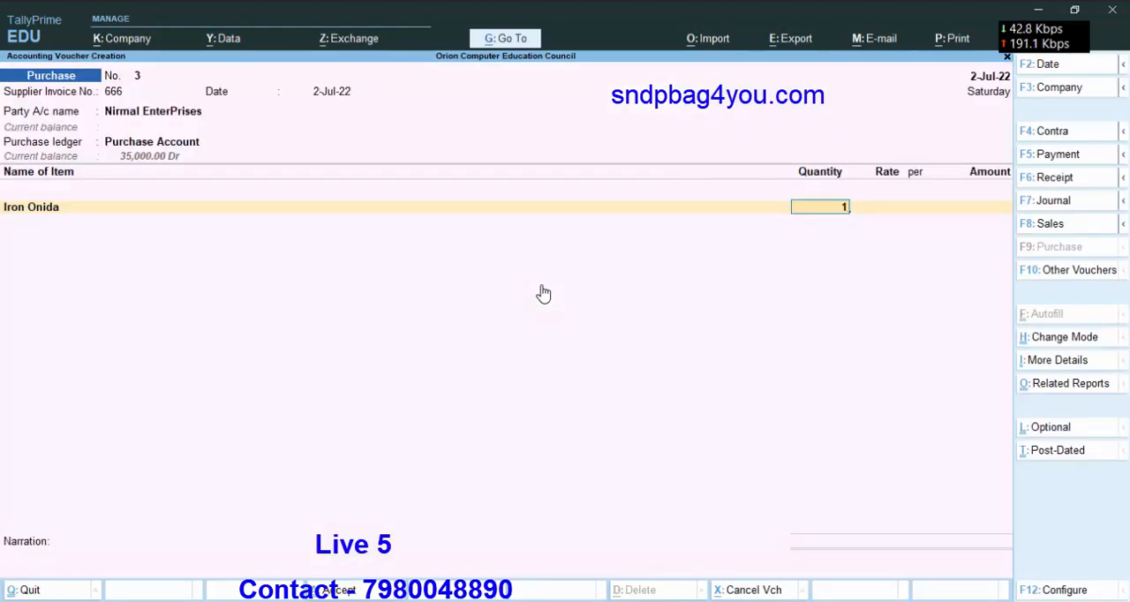
Enter 1 pcs of Iron Onida at 600 per pcs in the purchase voucher and finish the item list.
type("1")
key("Return")
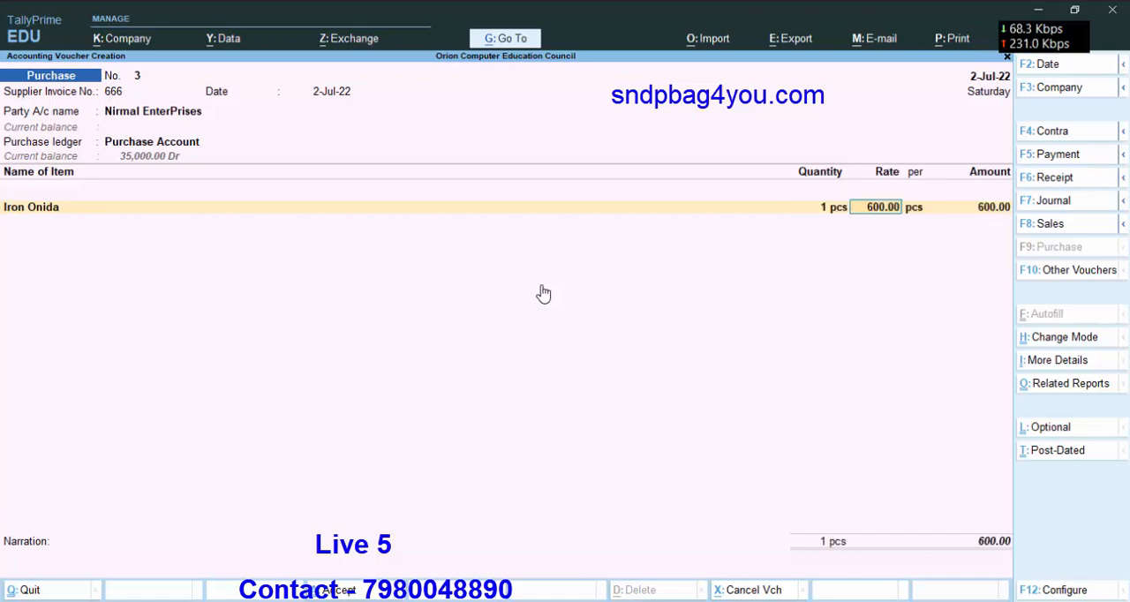
key("Return")
key("Return")
key("Return")
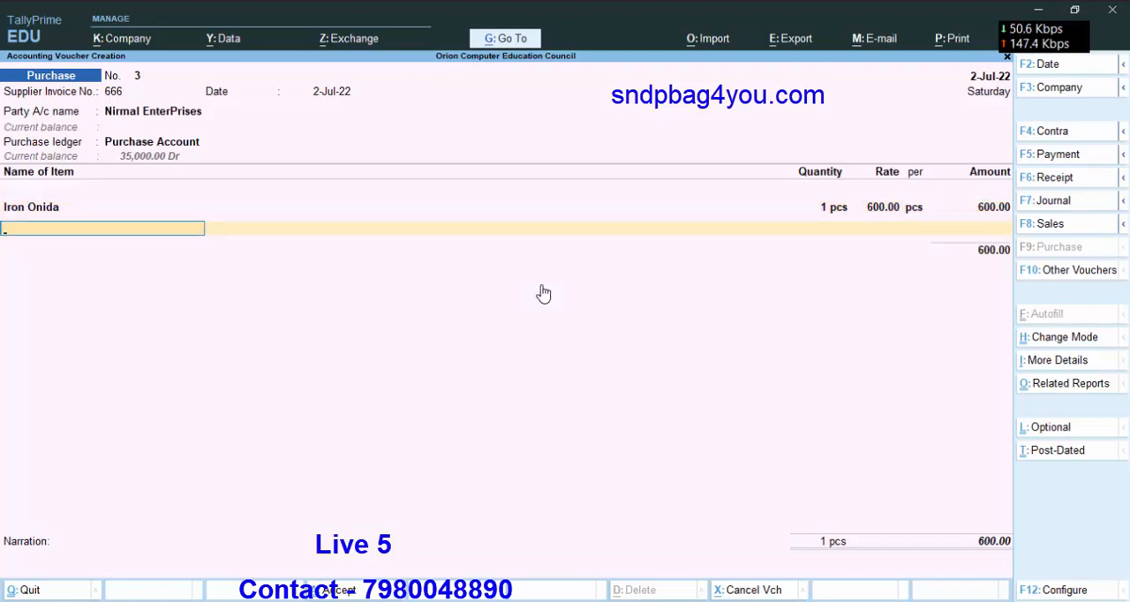
key("Return")
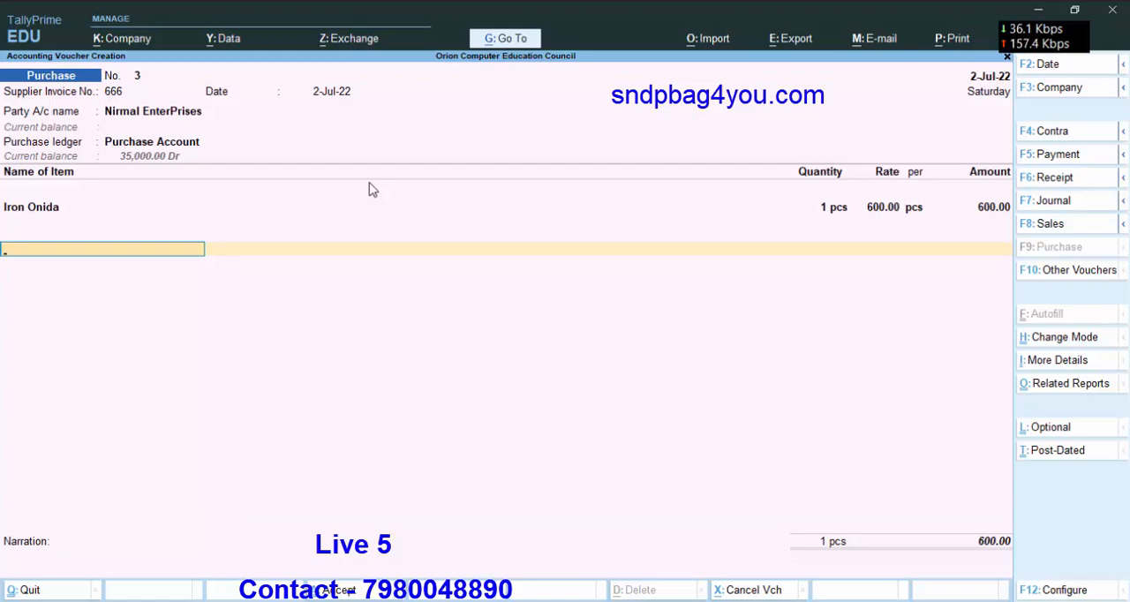
Add the Discount From Purchase ledger to the purchase voucher with an amount of -25.
key("Return")
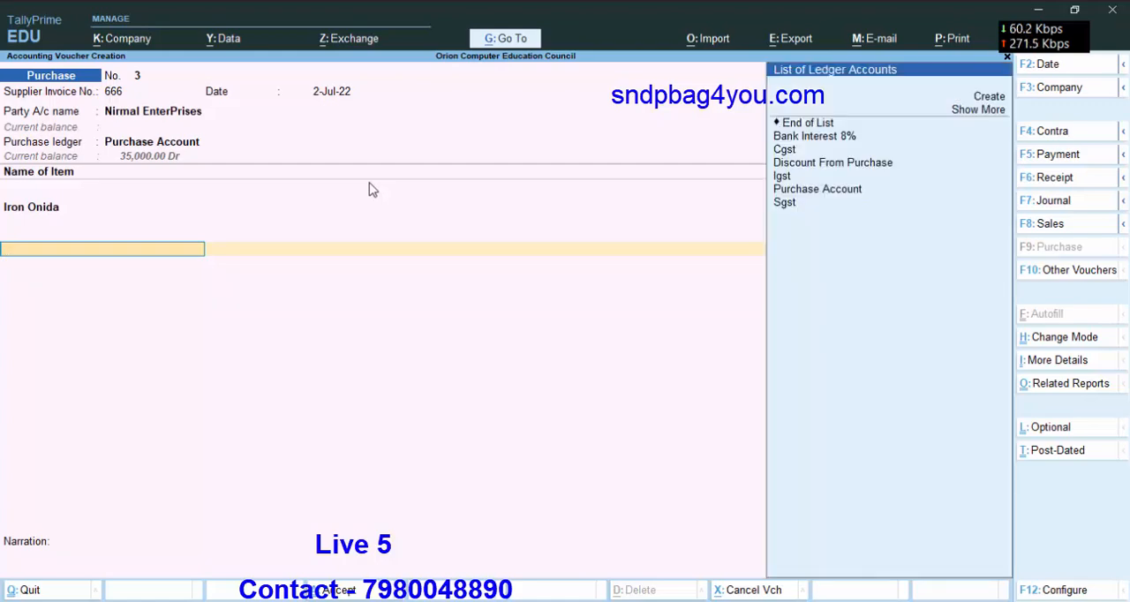
key("Down")
key("Down")
key("Down")
key("Down")
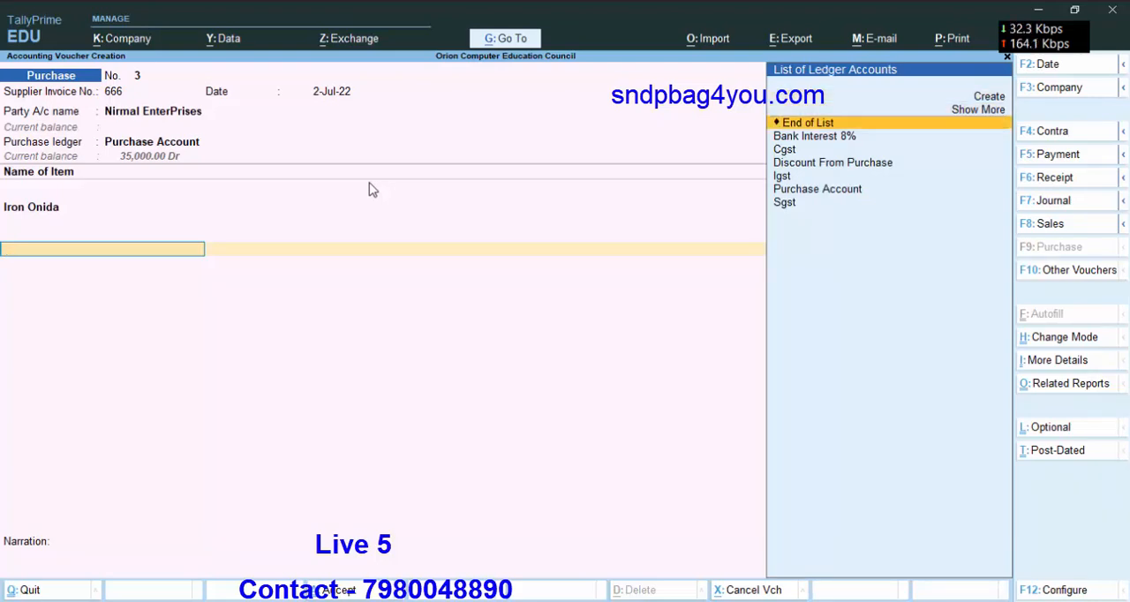
key("Down")
key("Down")
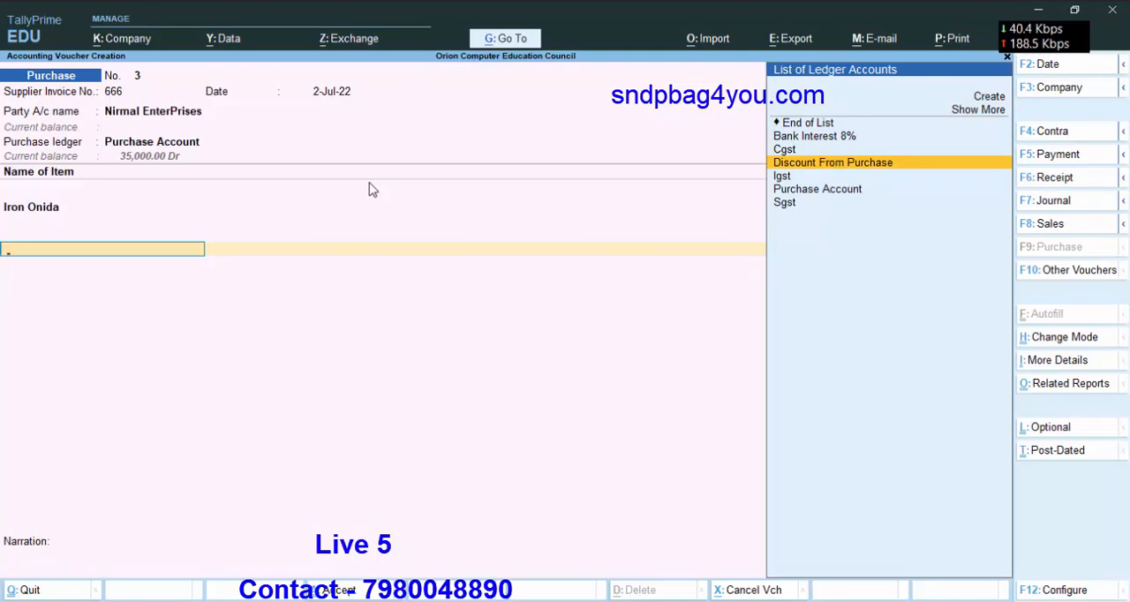
key("Return")
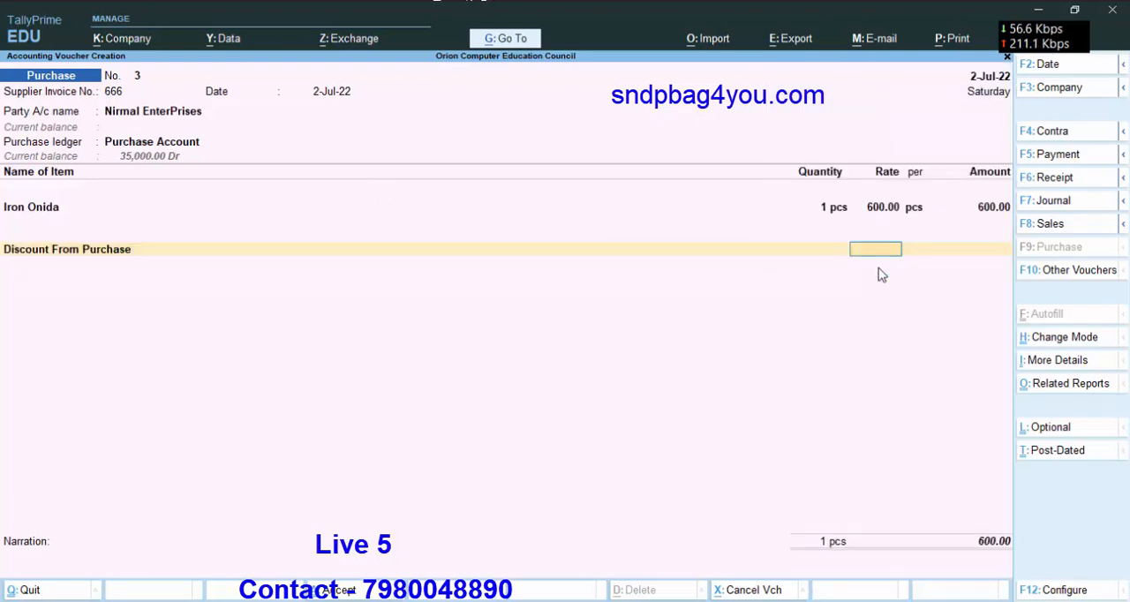
key("Return")
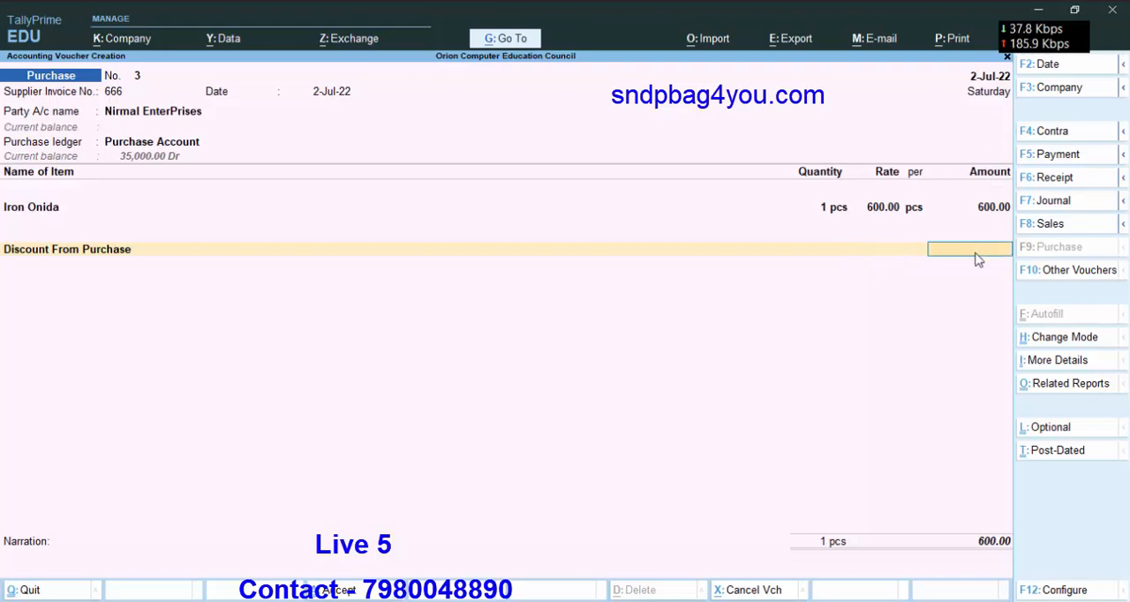
type("-")
type("25")
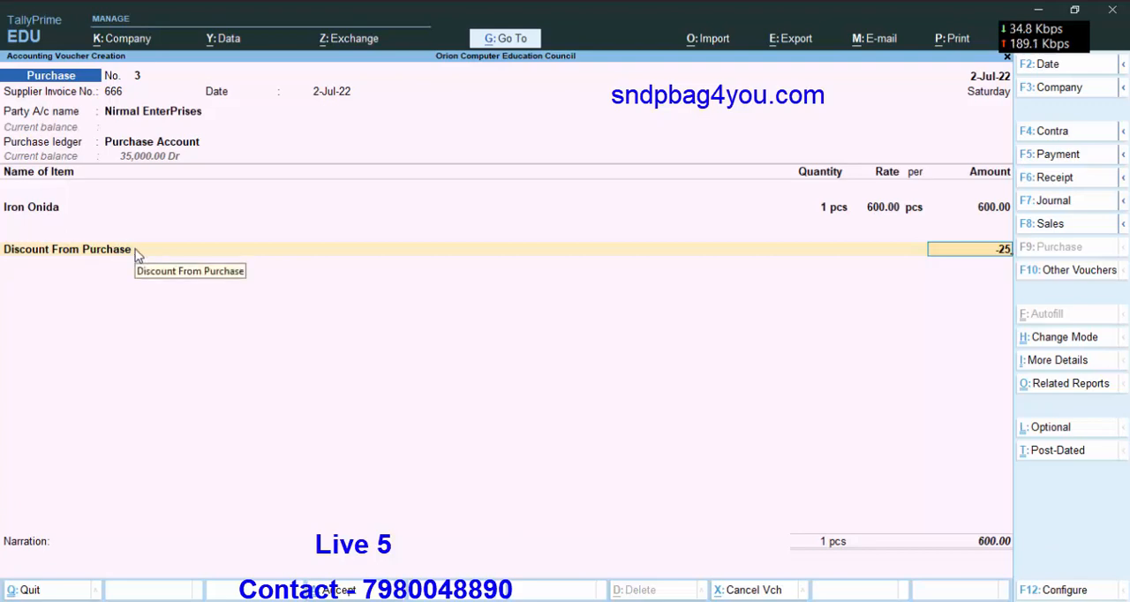
key("Return")
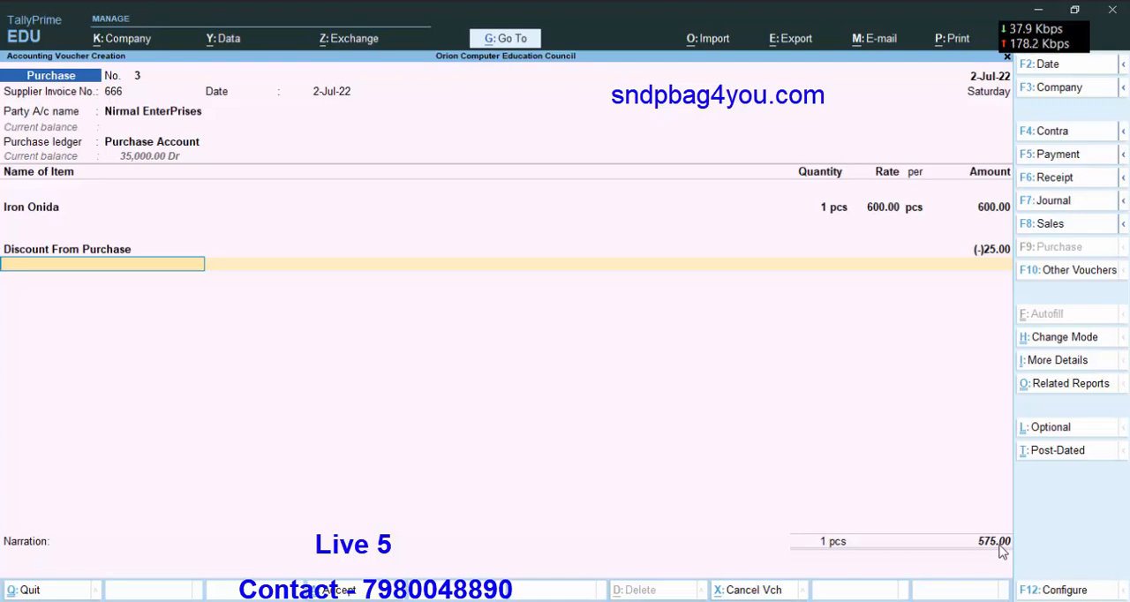
Add the Cgst ledger below the purchase discount and accept its calculated amount.
key("space")
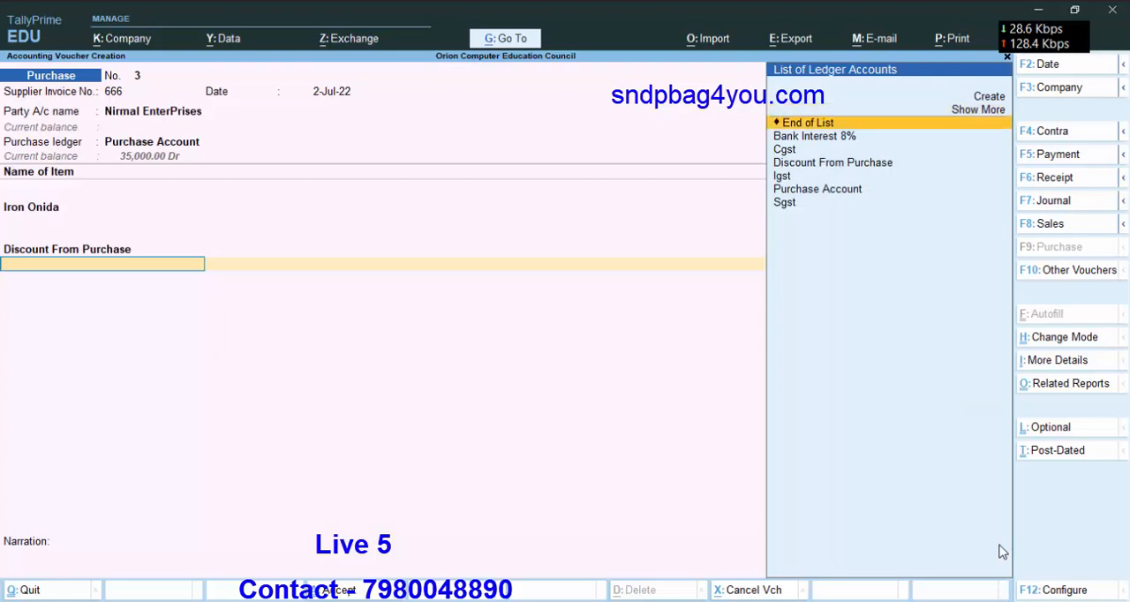
key("Down")
key("Down")
key("Return")
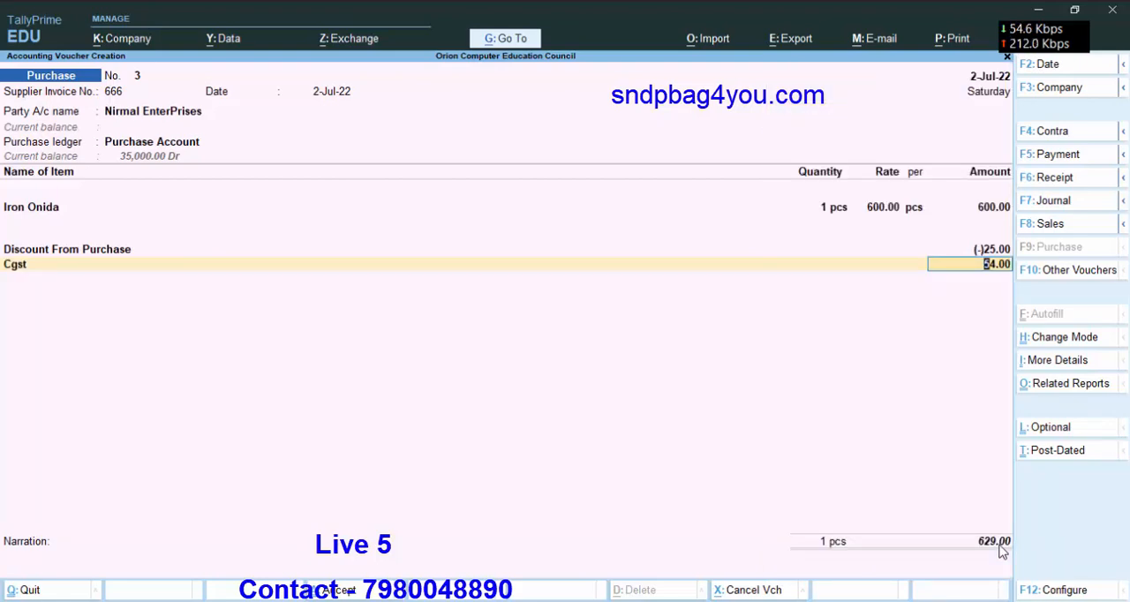
key("Return")
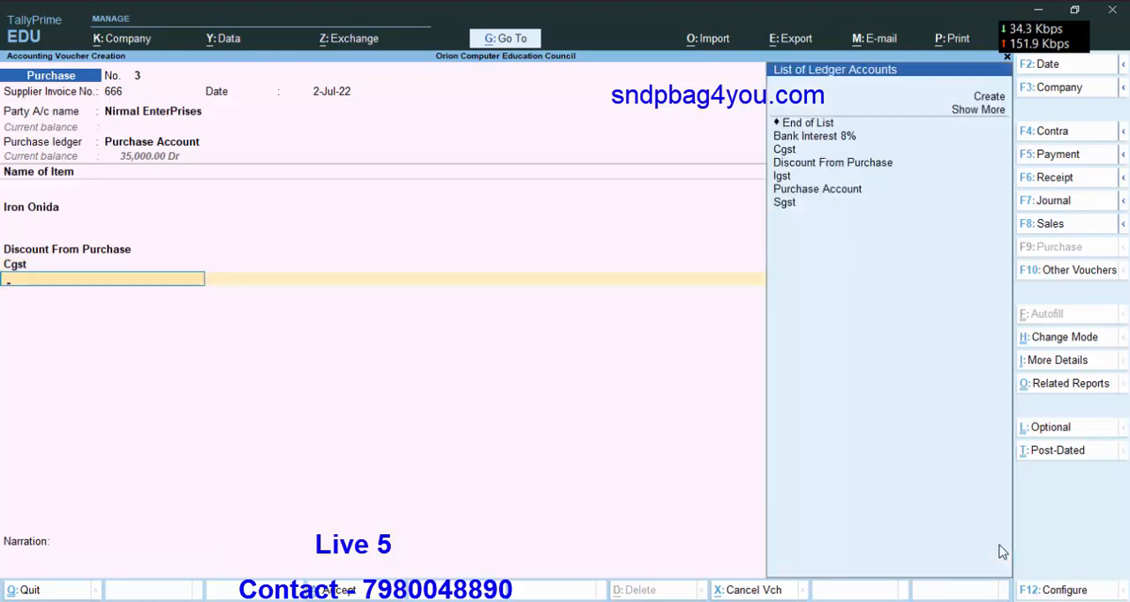
Add the Sgst ledger below Cgst and accept its calculated amount.
key("Down")
key("Down")
key("Down")
key("Down")
key("Down")
key("Down")
key("Down")
key("Down")
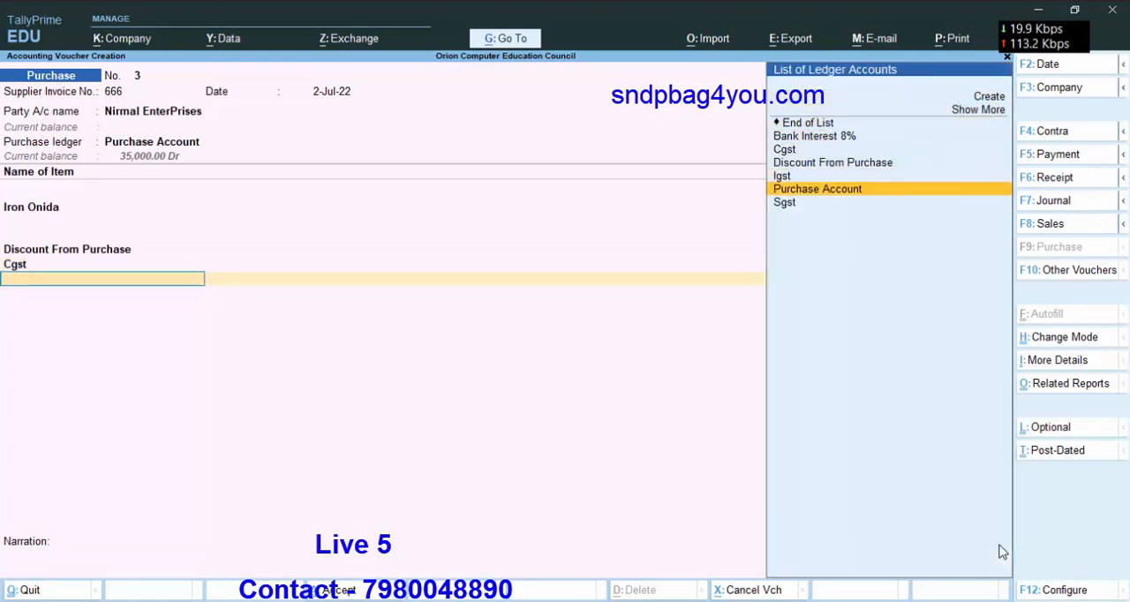
key("Down")
key("Return")
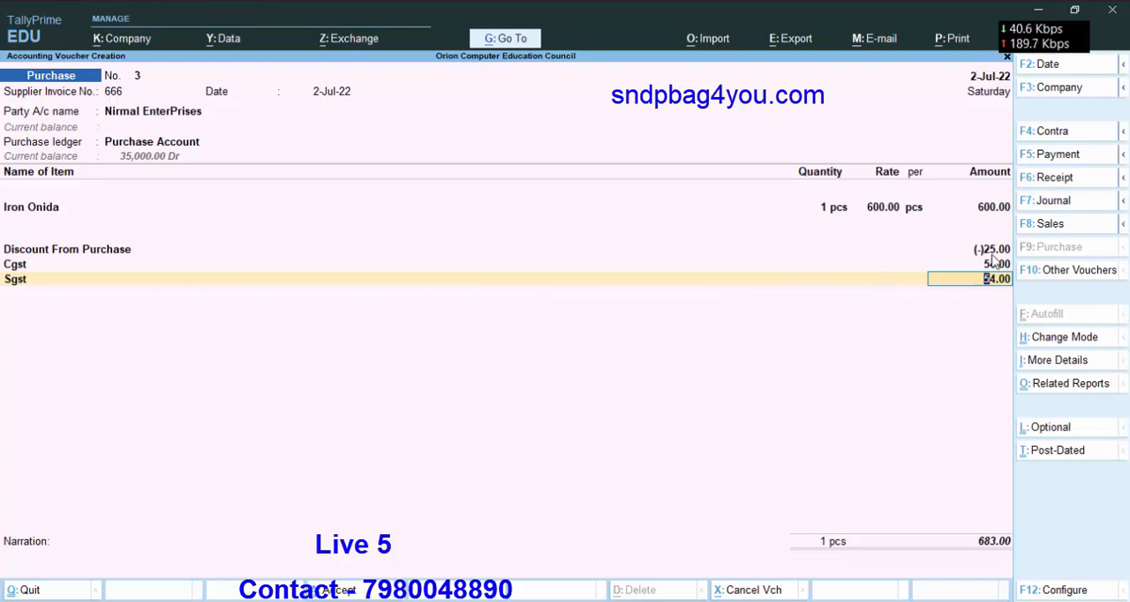
key("Return")
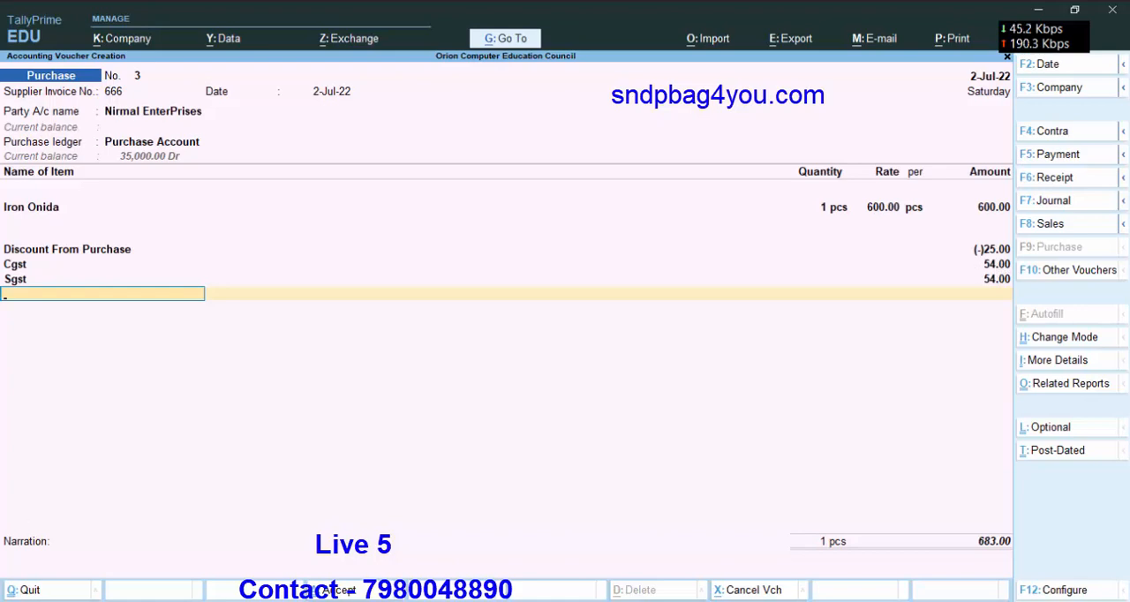
left_click(18, 601)
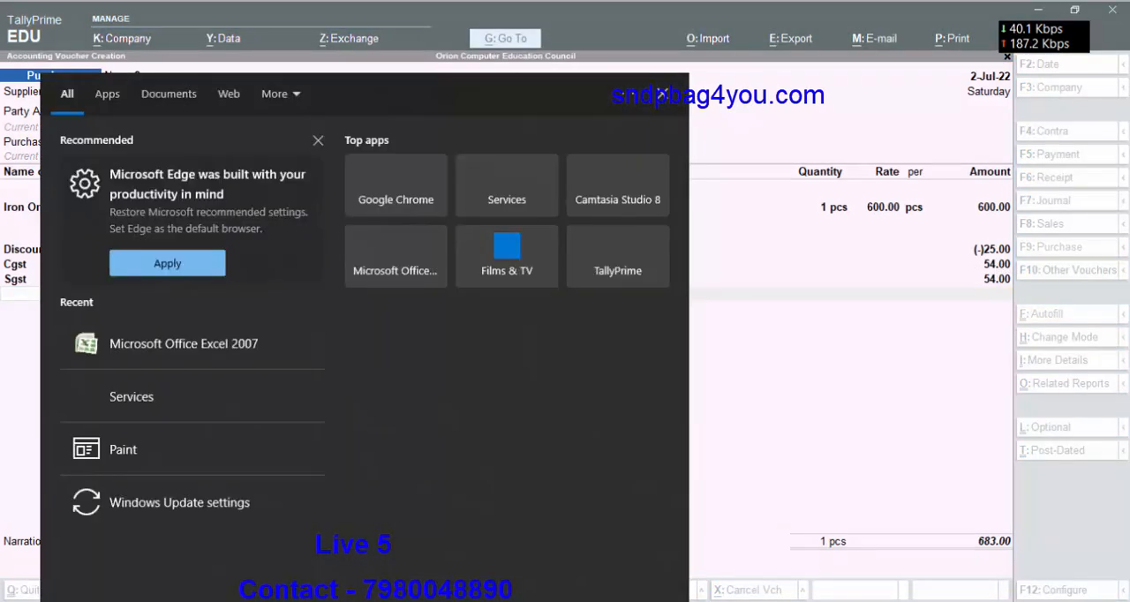
type("ca")
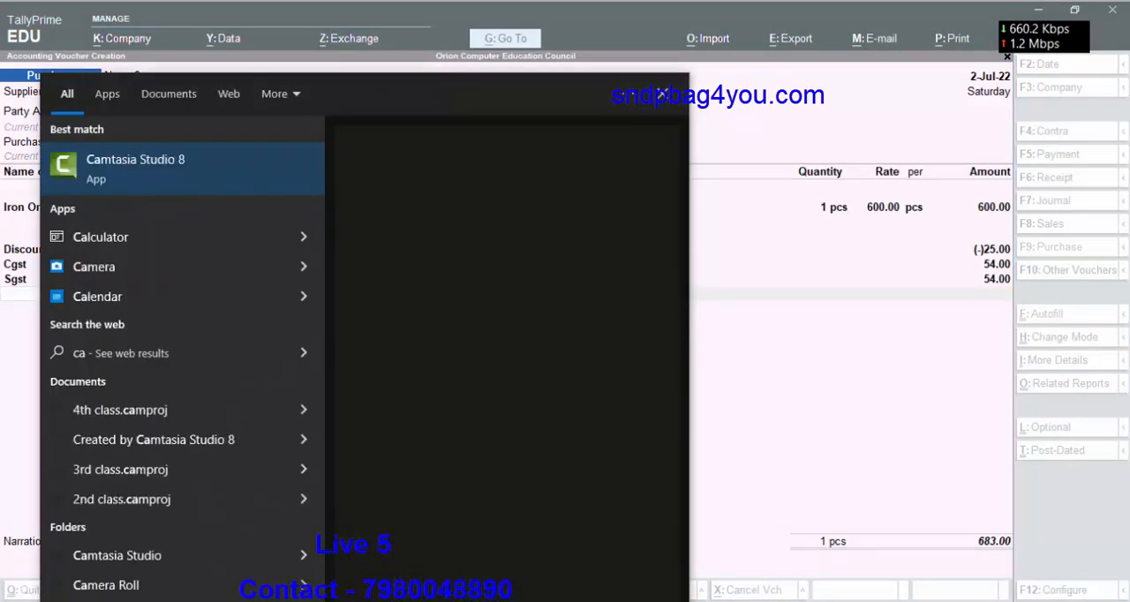
type("l")
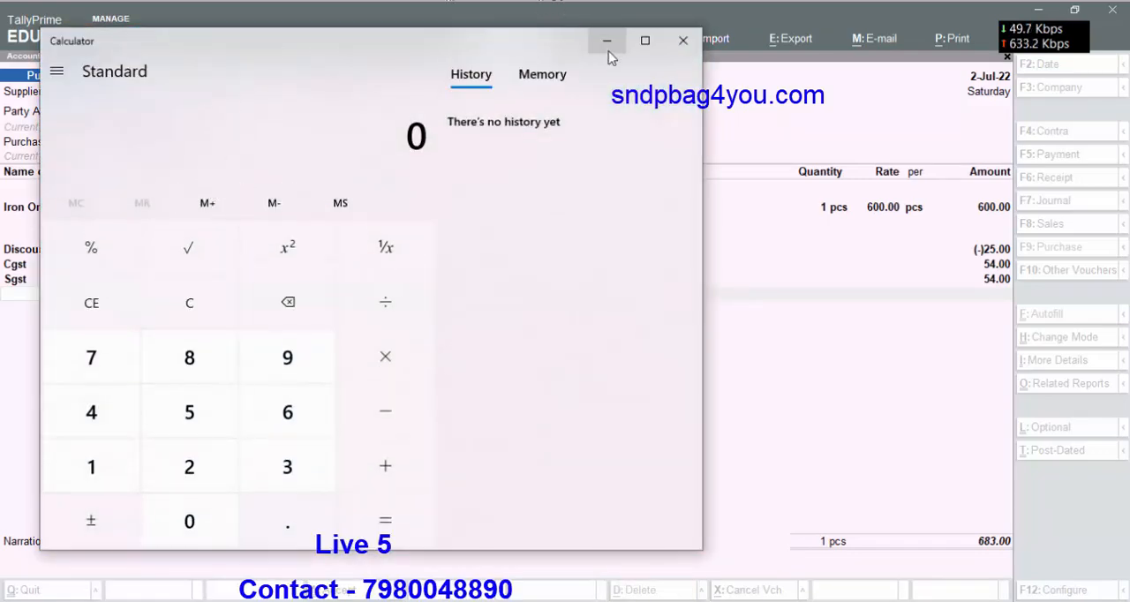
left_click(607, 41)
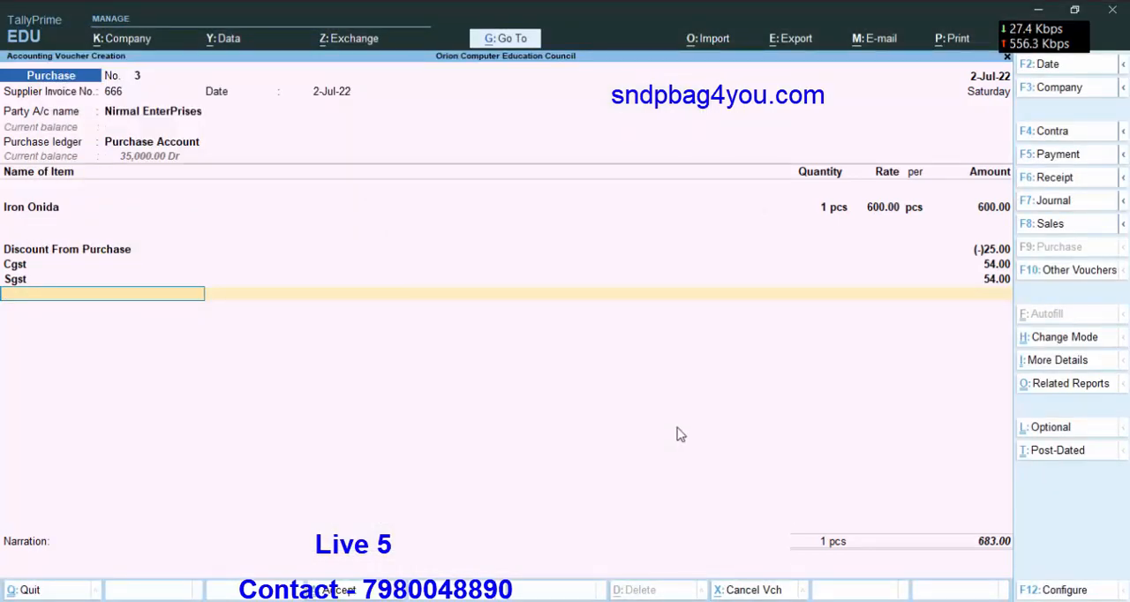
Calculate 600*9% in the built-in calculator to check the tax amount, and close the calculator.
key("ctrl+n")
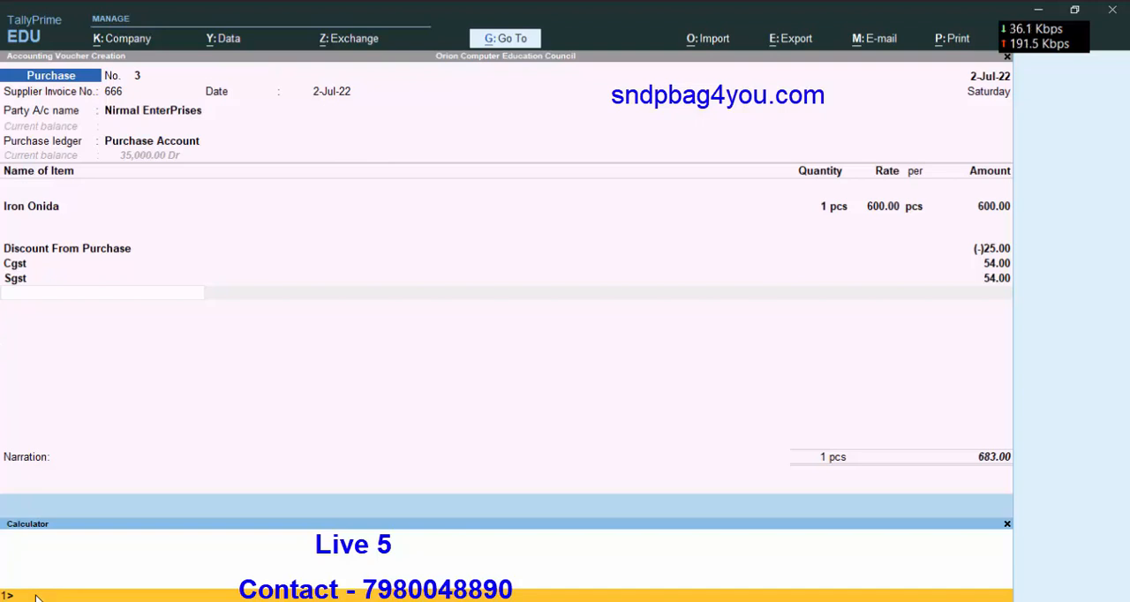
type("600*9%")
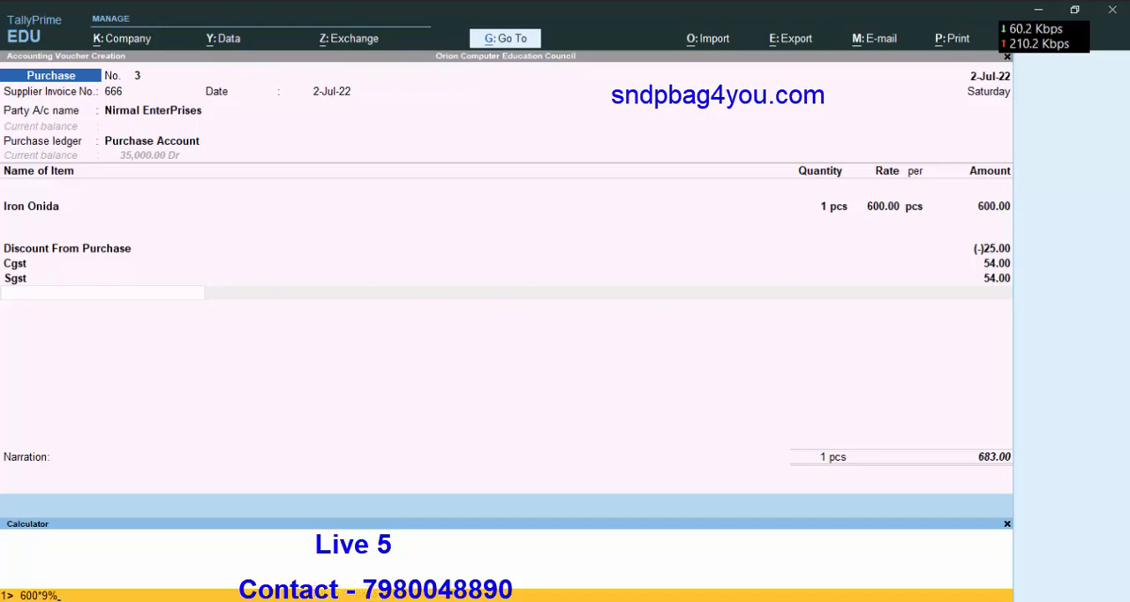
key("Return")
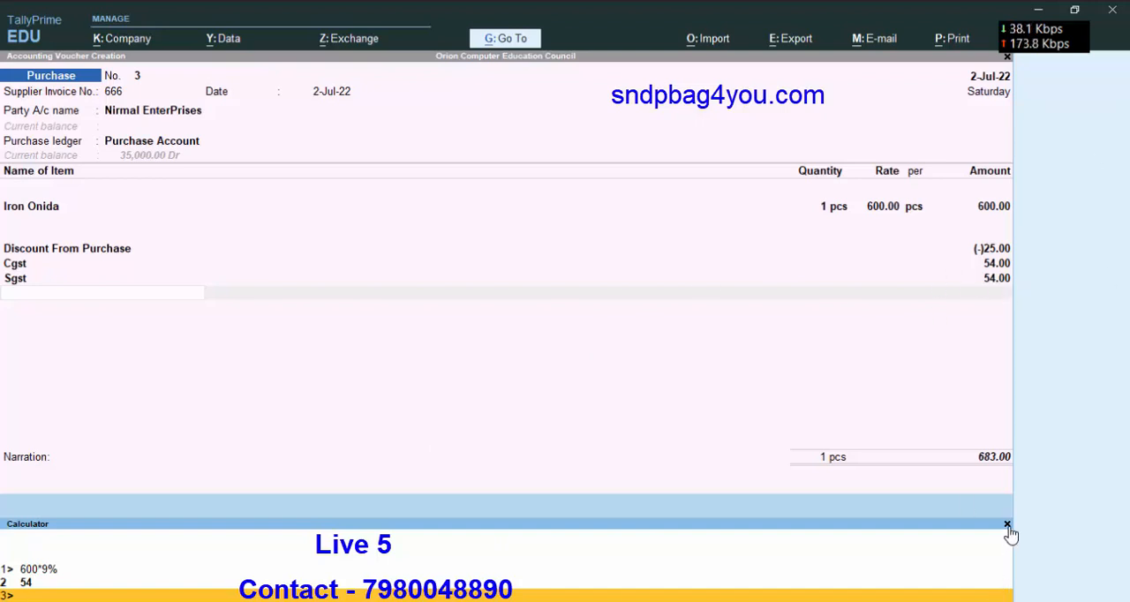
left_click(1008, 526)
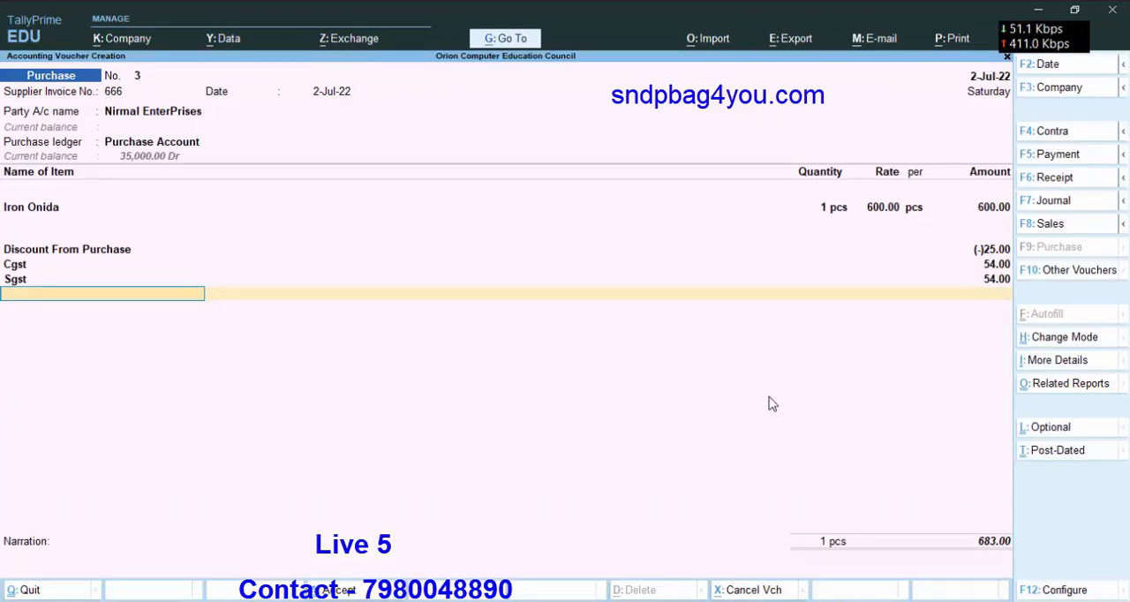
Finish the ledger list, allocate the Nirmal EnterPrises bill as New Ref 666, and save the purchase voucher without a narration.
key("Return")
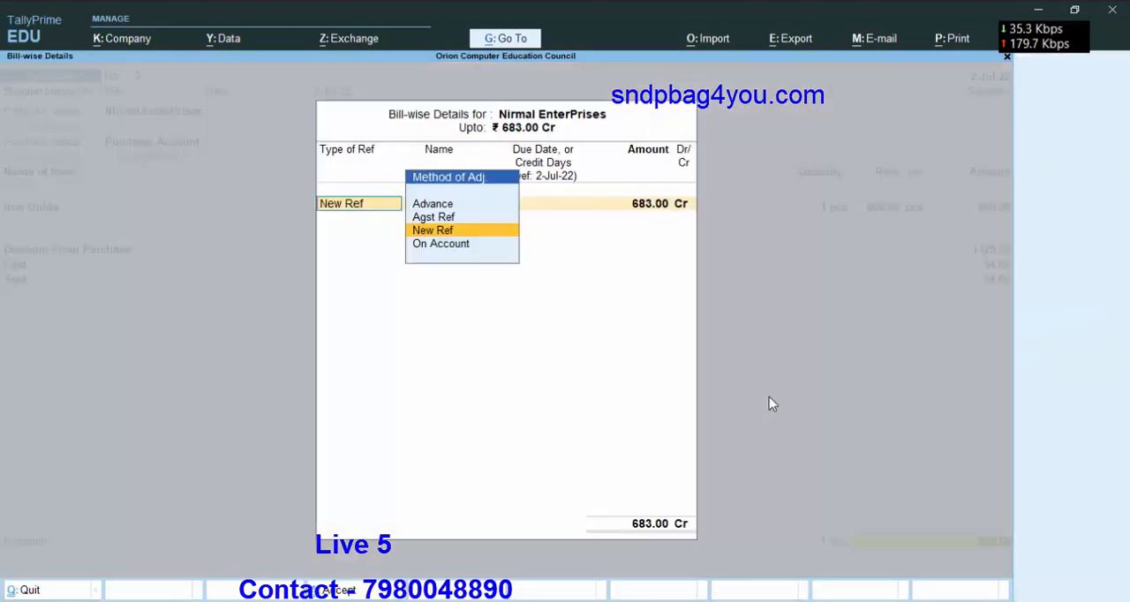
key("Return")
key("Return")
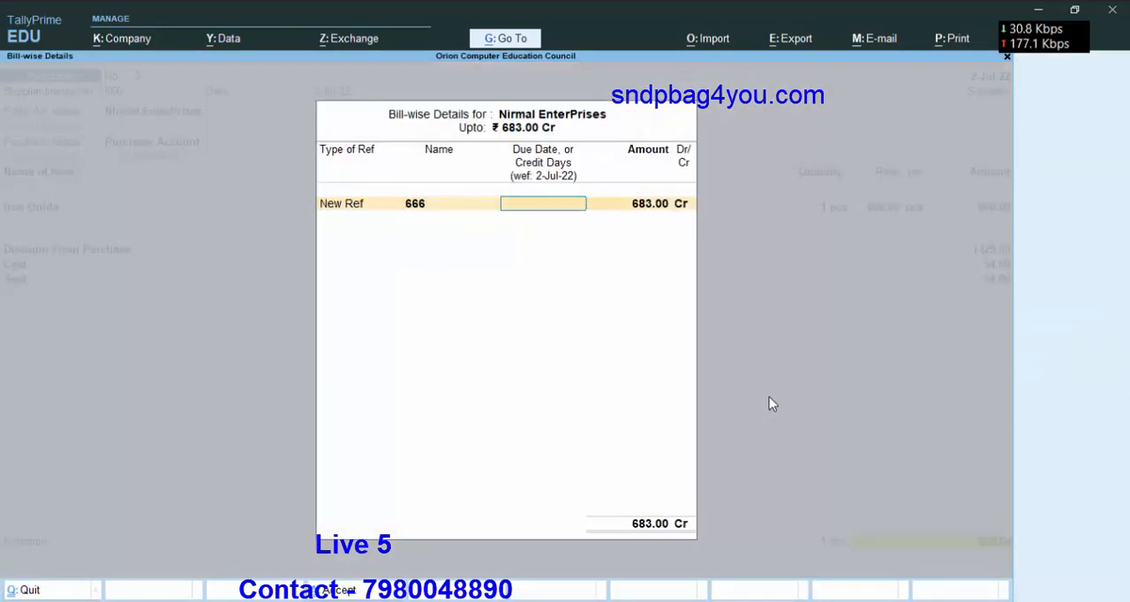
key("Return")
key("Return")
key("Return")
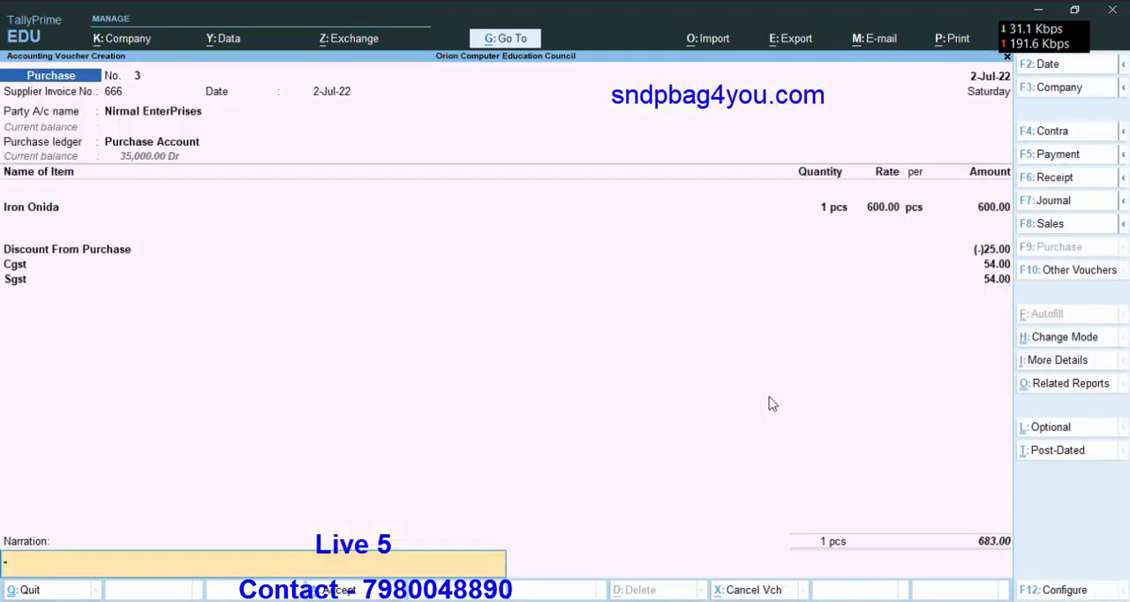
key("Return")
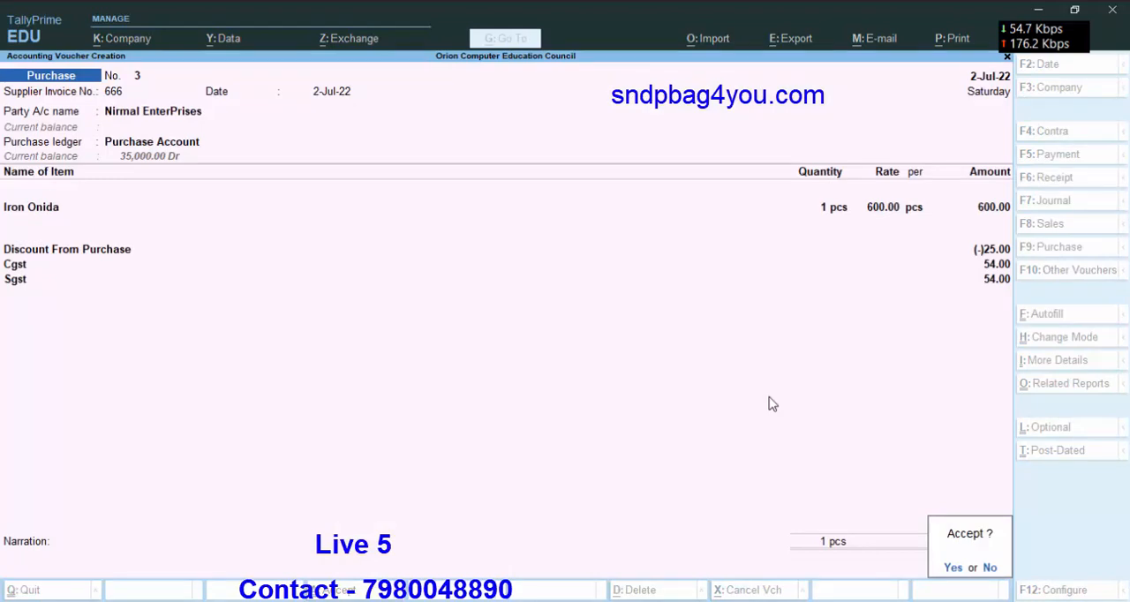
key("Return")
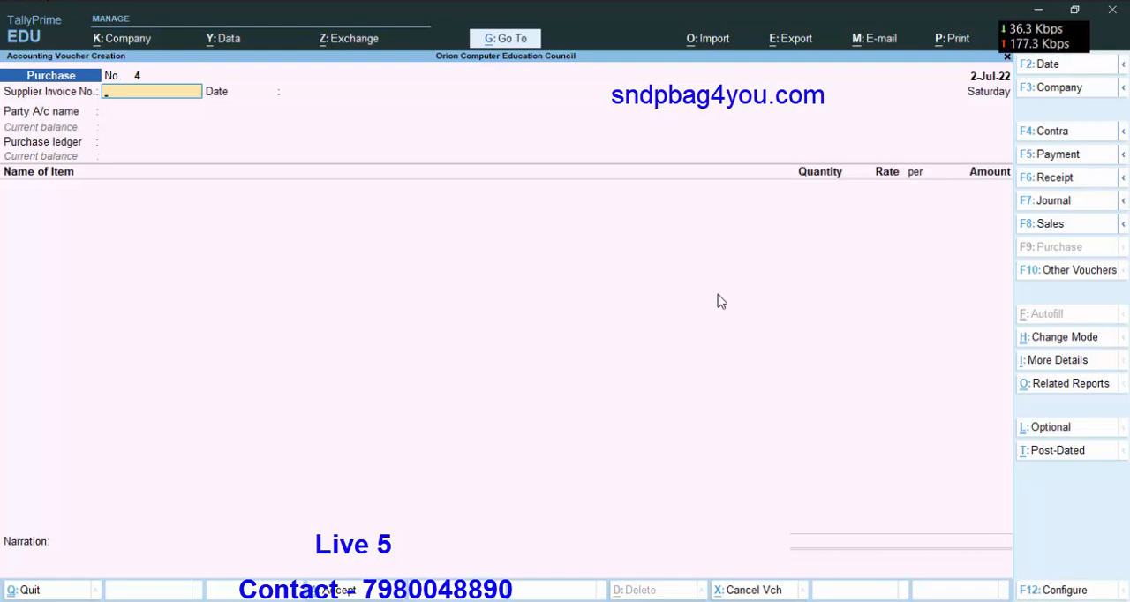
Set Provide Cash/Trade Discount to Yes in the purchase voucher configuration and save the configuration.
left_click(1065, 590)
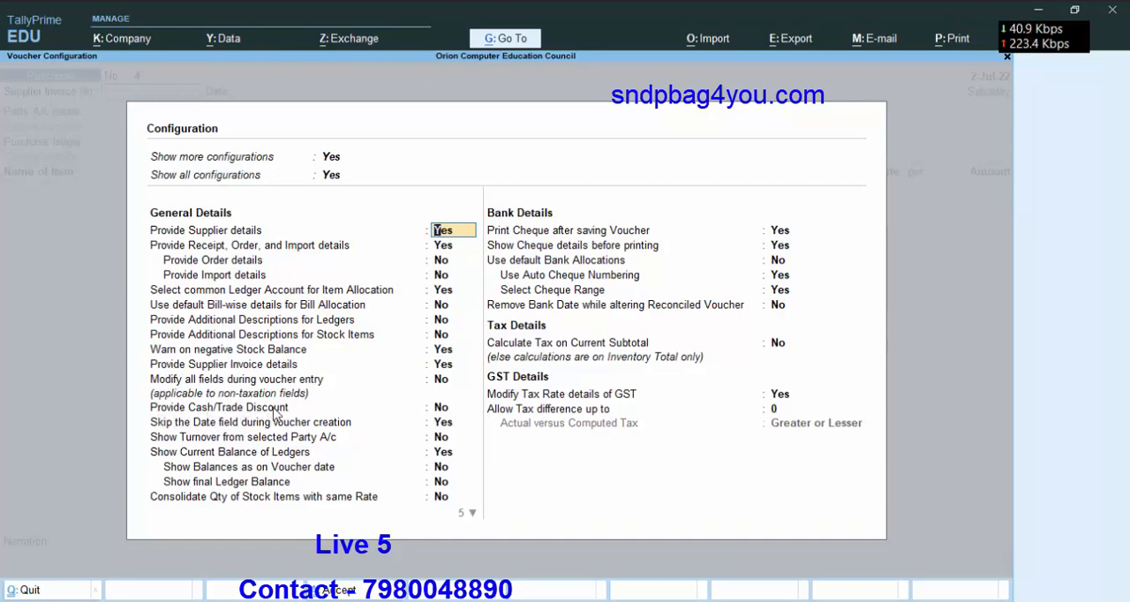
left_click(444, 409)
type("y")
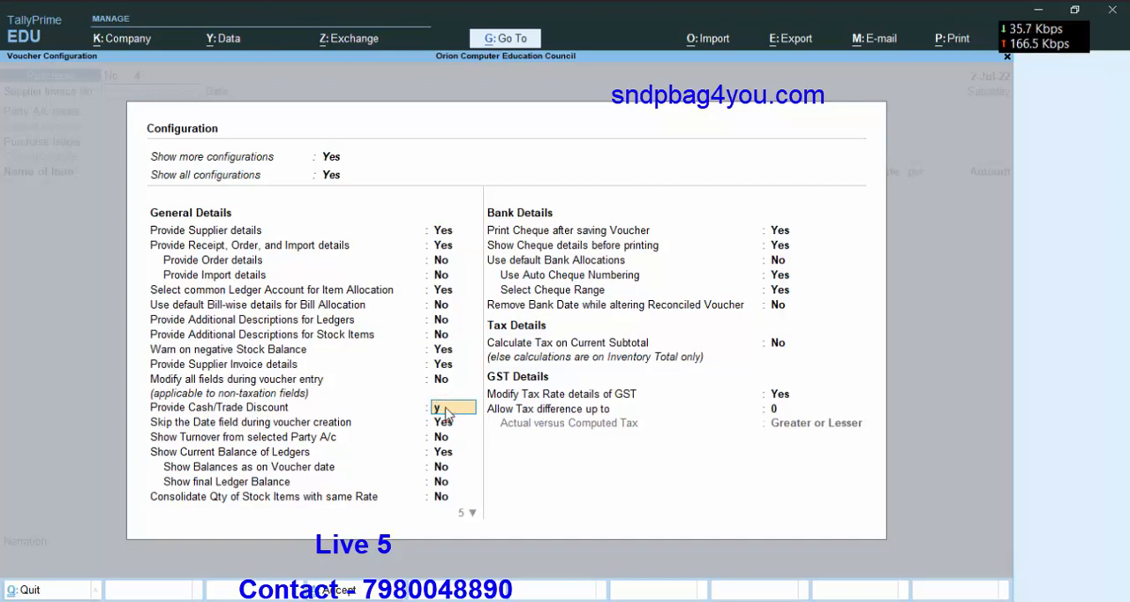
key("Return")
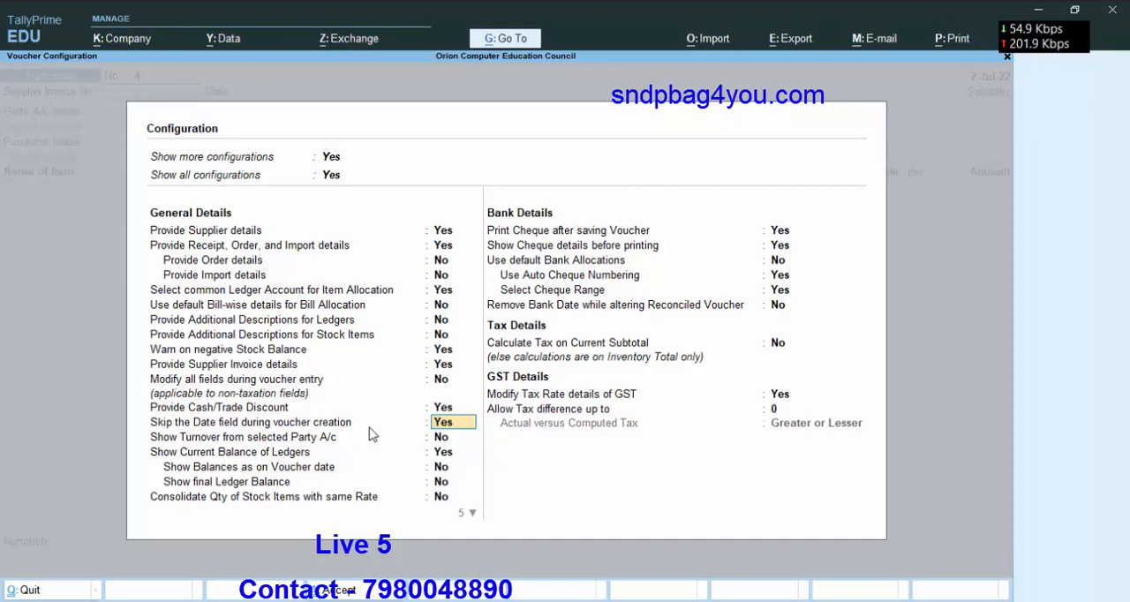
key("ctrl+a")
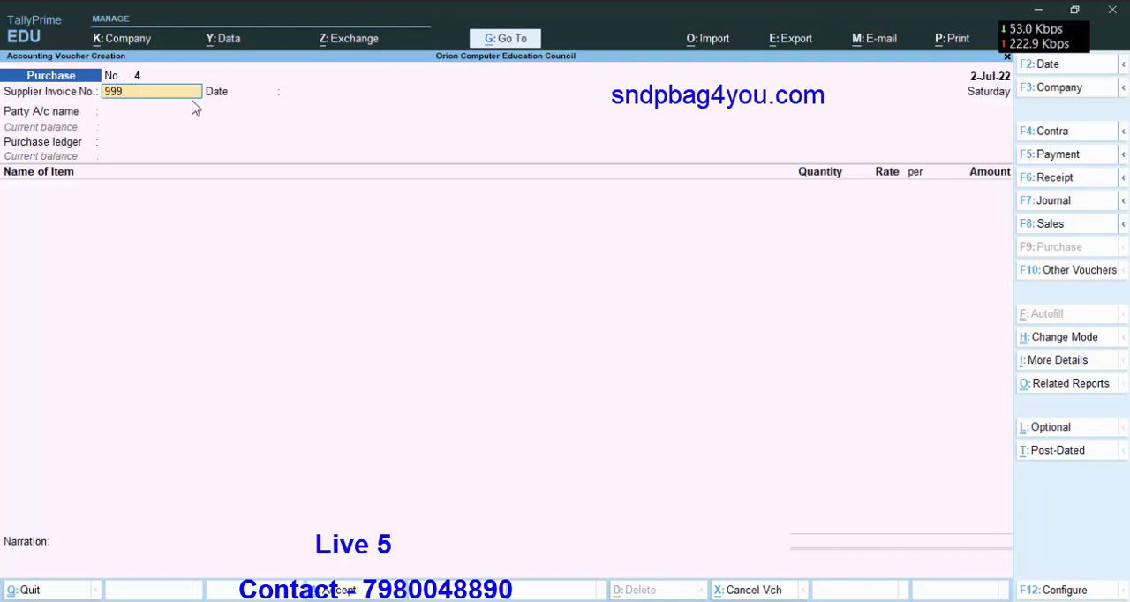
Enter supplier invoice 999 dated 2-Jul-22 with Nirmal EnterPrises as the party, accepting its receipt and party details.
key("Return")
key("Return")
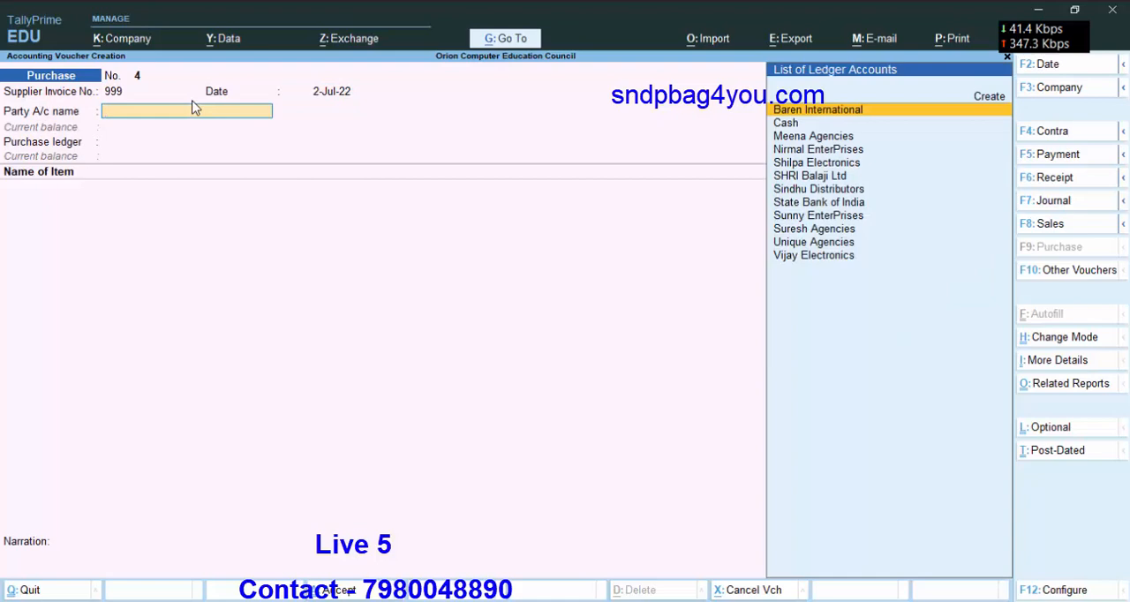
key("Down")
key("Down")
key("Down")
key("Down")
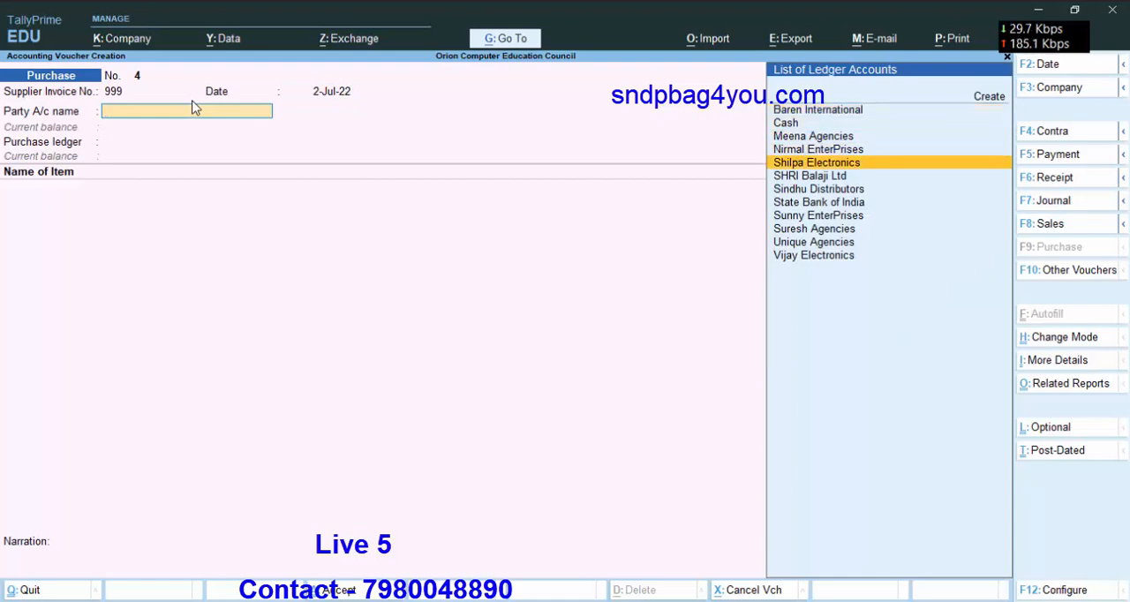
key("Up")
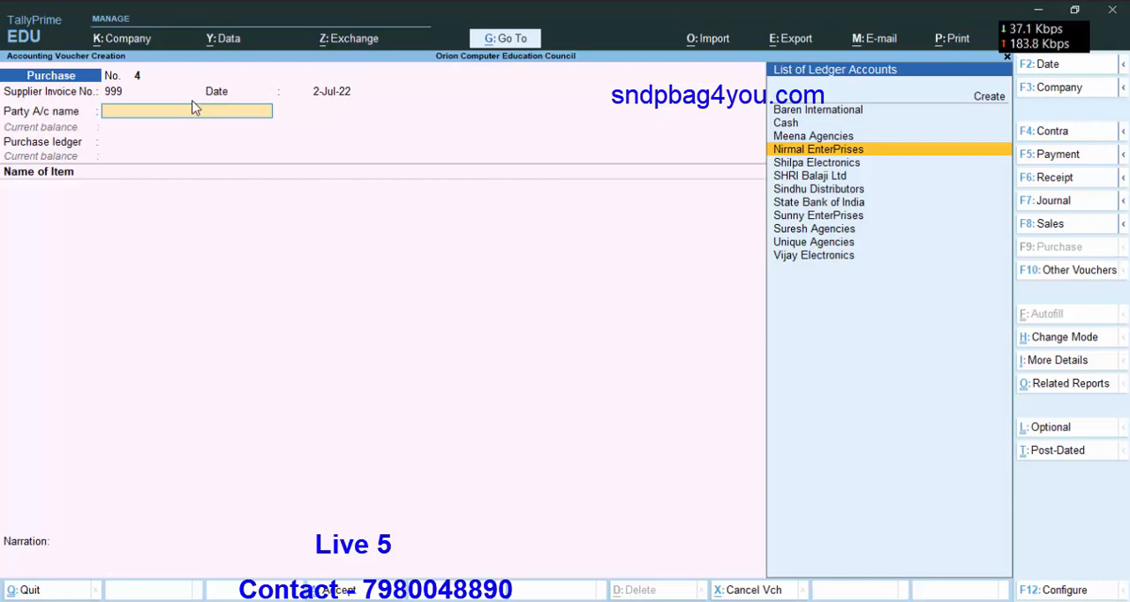
key("Return")
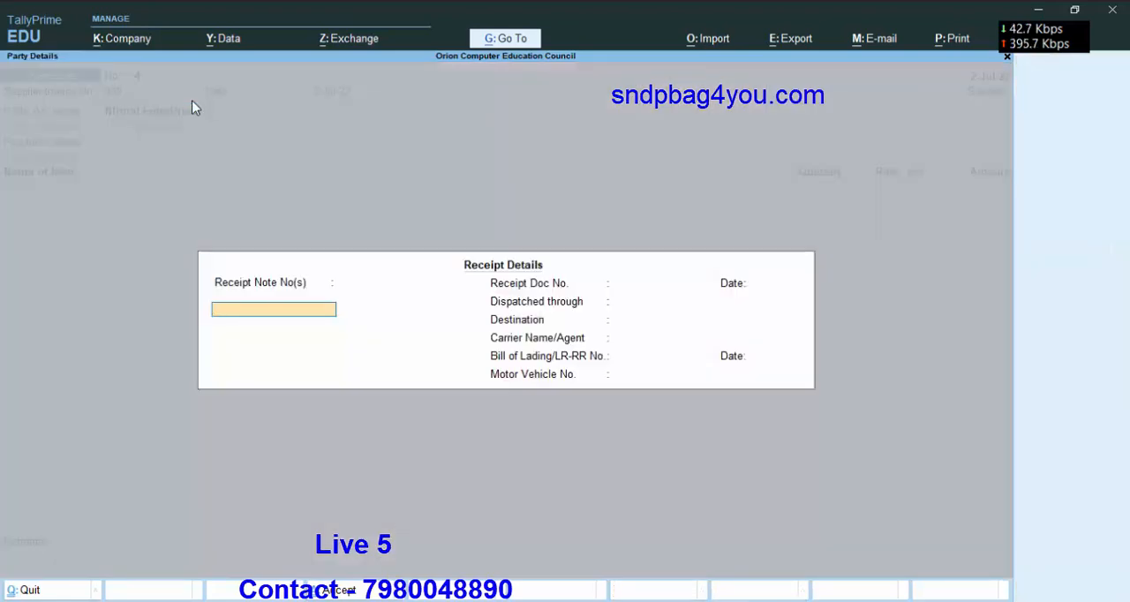
key("ctrl+a")
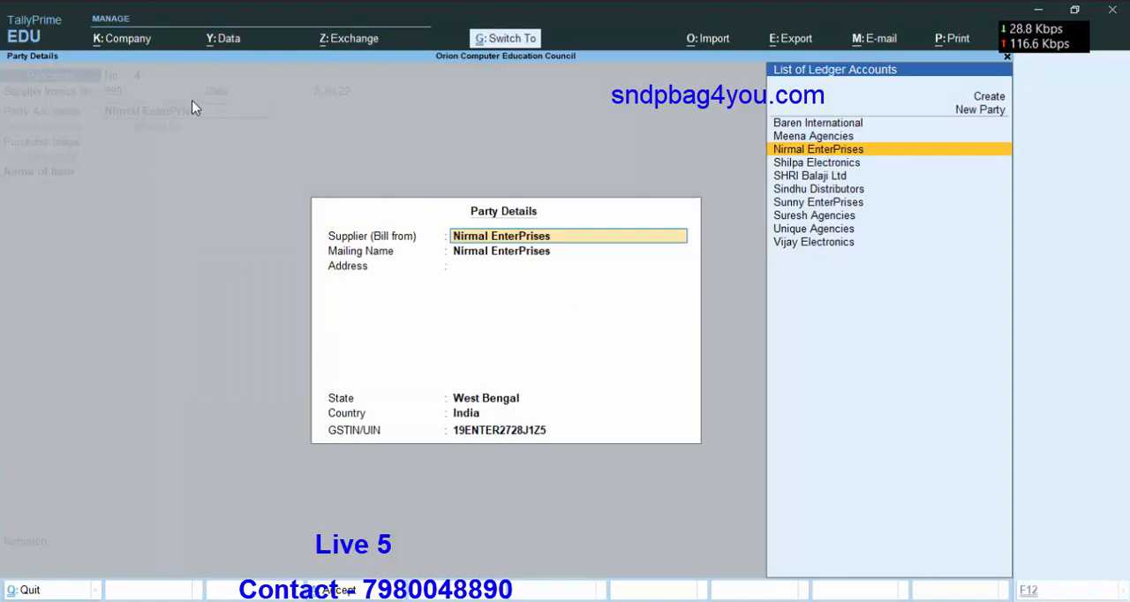
key("ctrl+a")
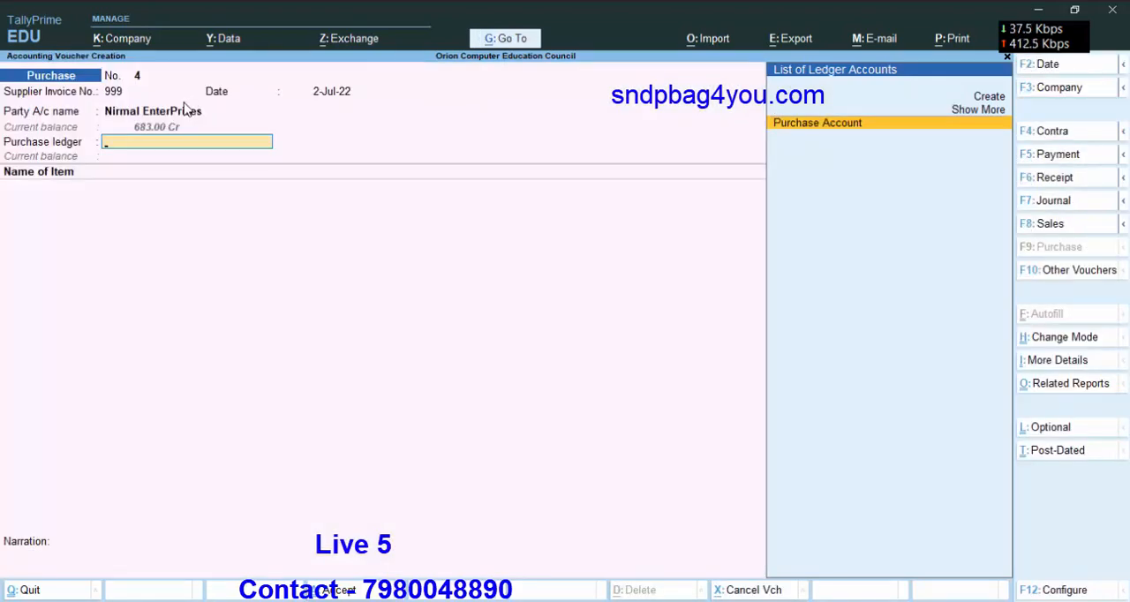
Set the purchase ledger to Purchase Account with the Purchase Taxable nature of transaction.
key("Return")
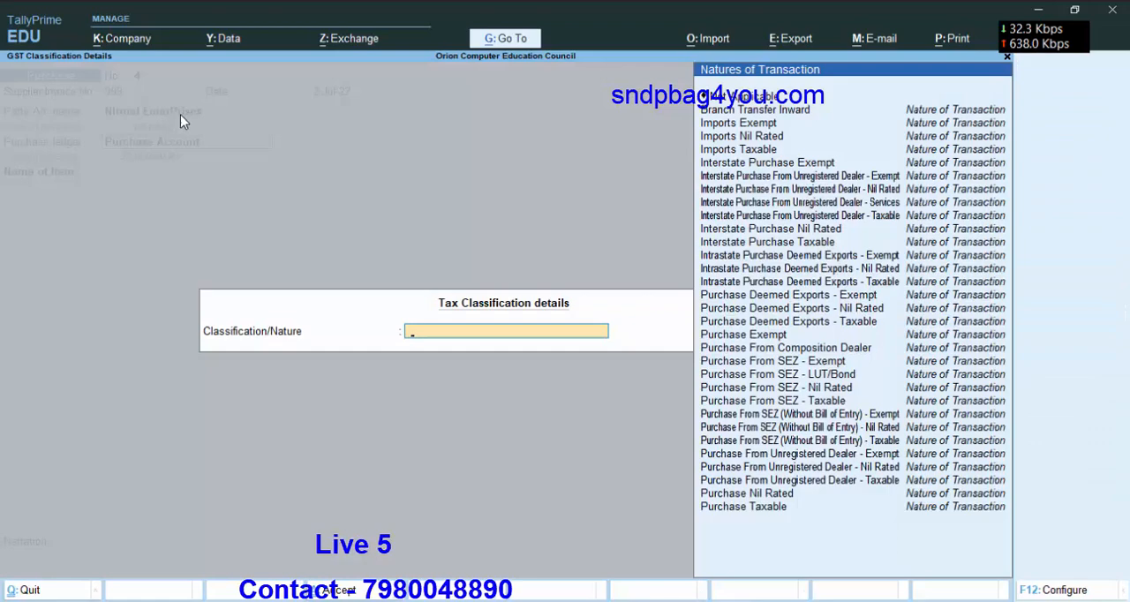
key("Down")
key("Down")
key("Down")
key("Down")
key("Down")
key("Down")
key("Down")
key("Down")
key("Down")
key("Down")
key("Down")
key("Down")
key("Down")
key("Down")
key("Down")
key("Down")
key("Down")
key("Down")
key("Down")
key("Down")
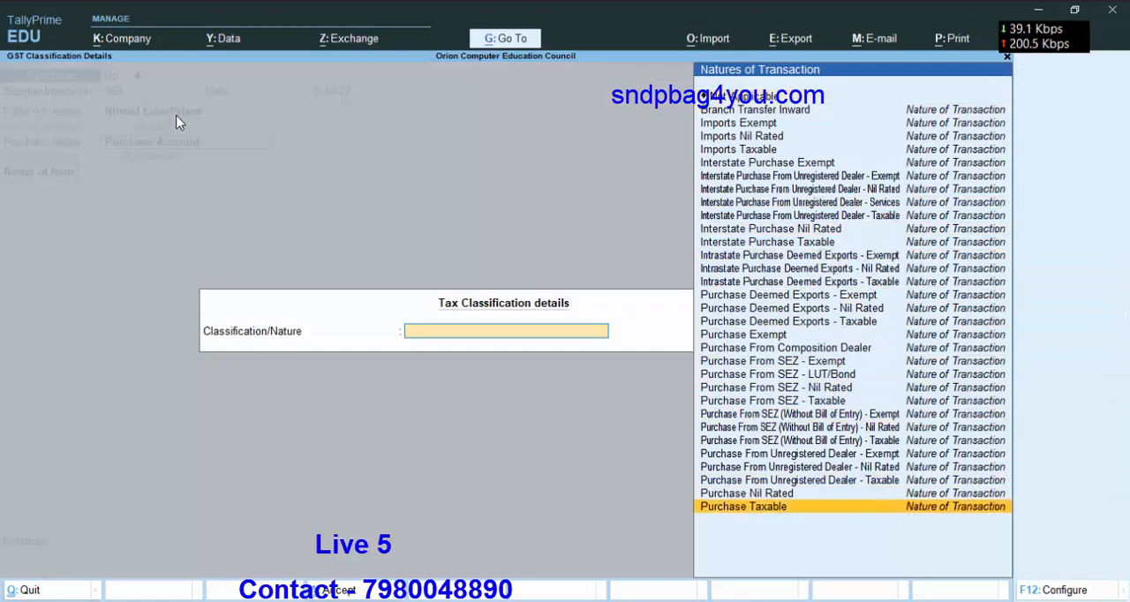
key("Return")
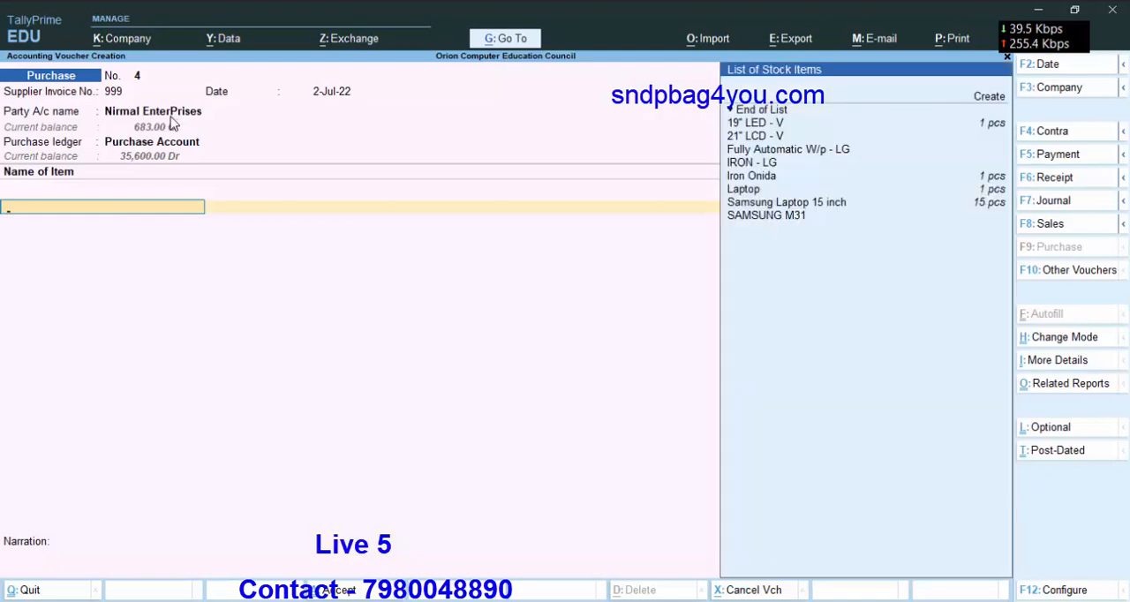
Add 1 pcs of Iron Onida at a rate of 600 per pcs to the purchase voucher.
key("Down")
key("Down")
key("Down")
key("Down")
key("Down")
key("Down")
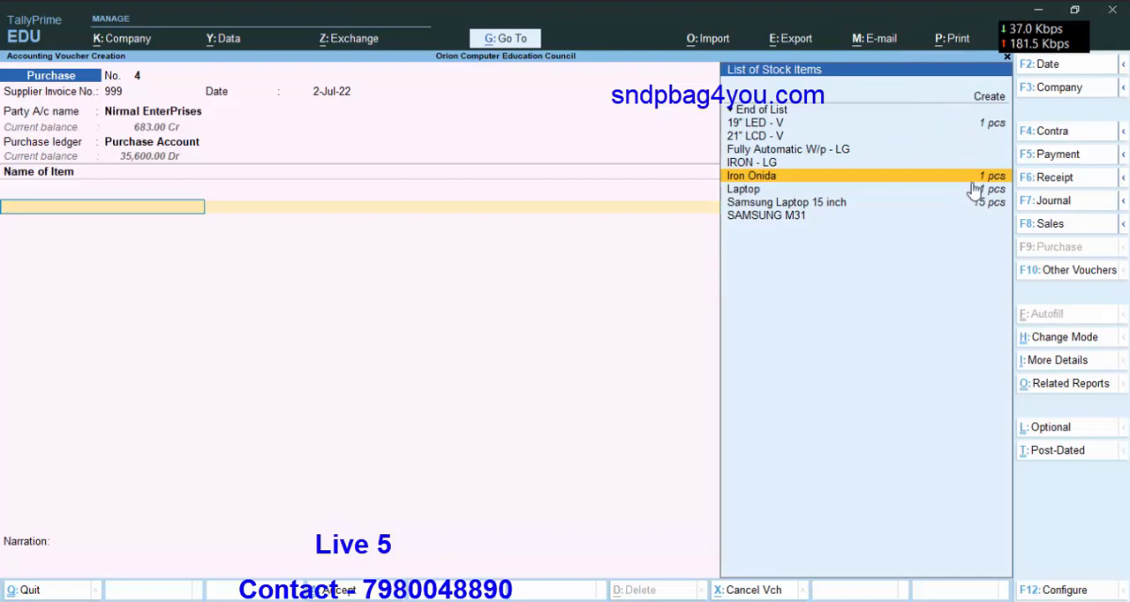
key("Return")
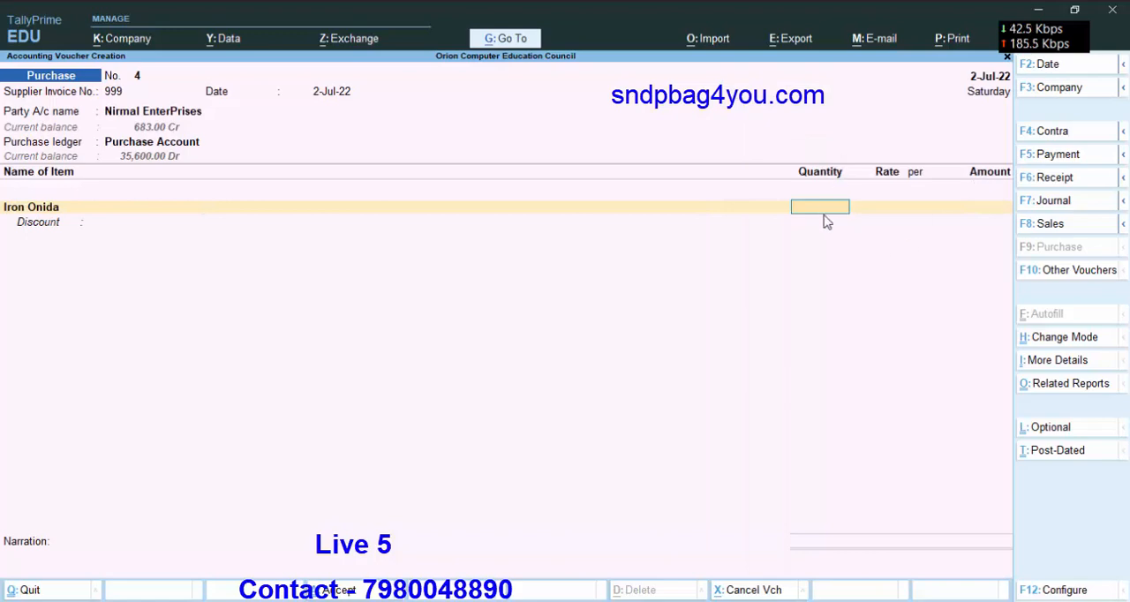
type("1")
key("Return")
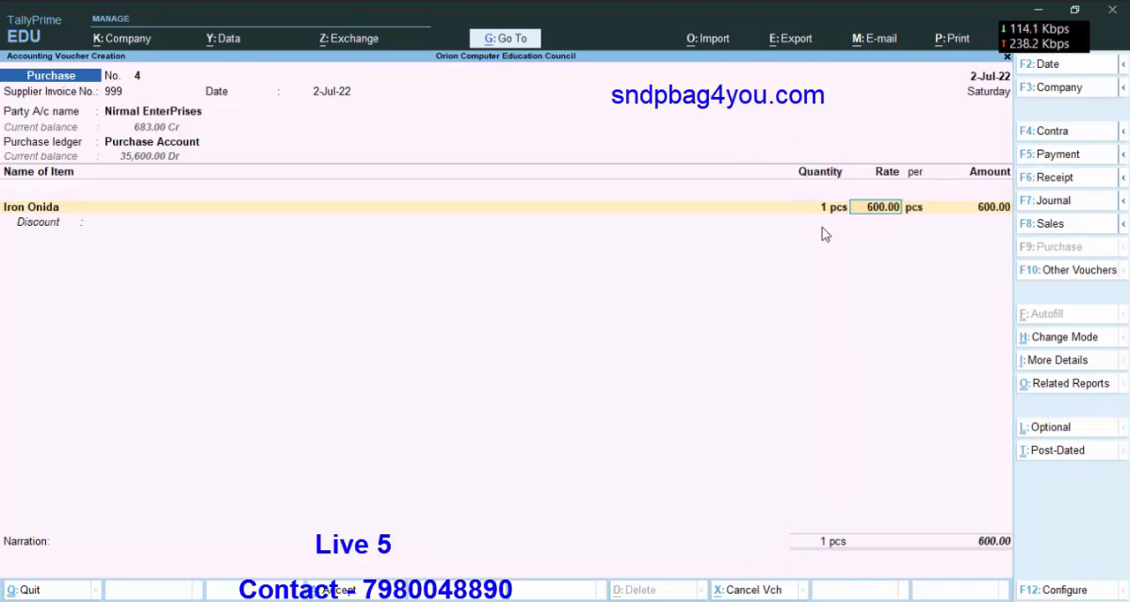
key("Return")
key("Return")
key("Return")
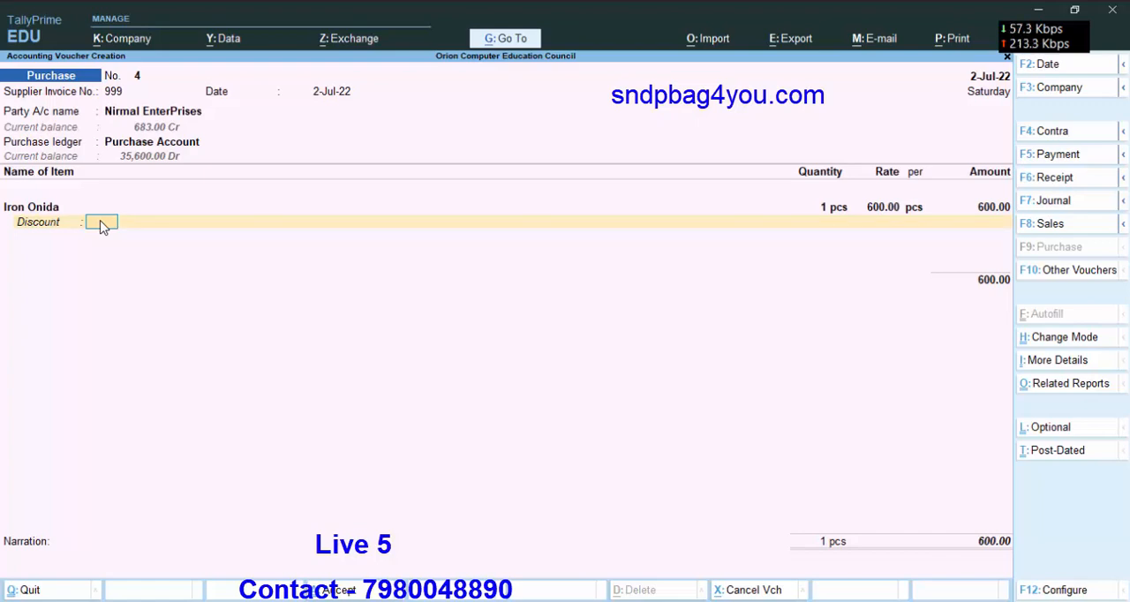
Apply a 3% discount to the Iron Onida item and end the stock item list.
type("3")
key("Return")
key("Return")
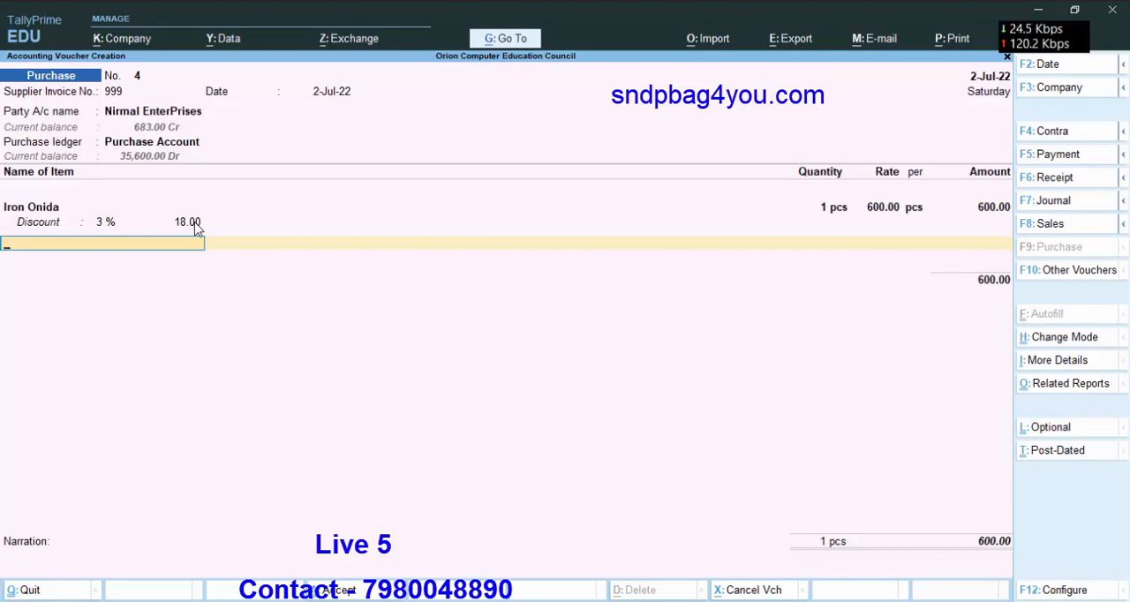
key("space")
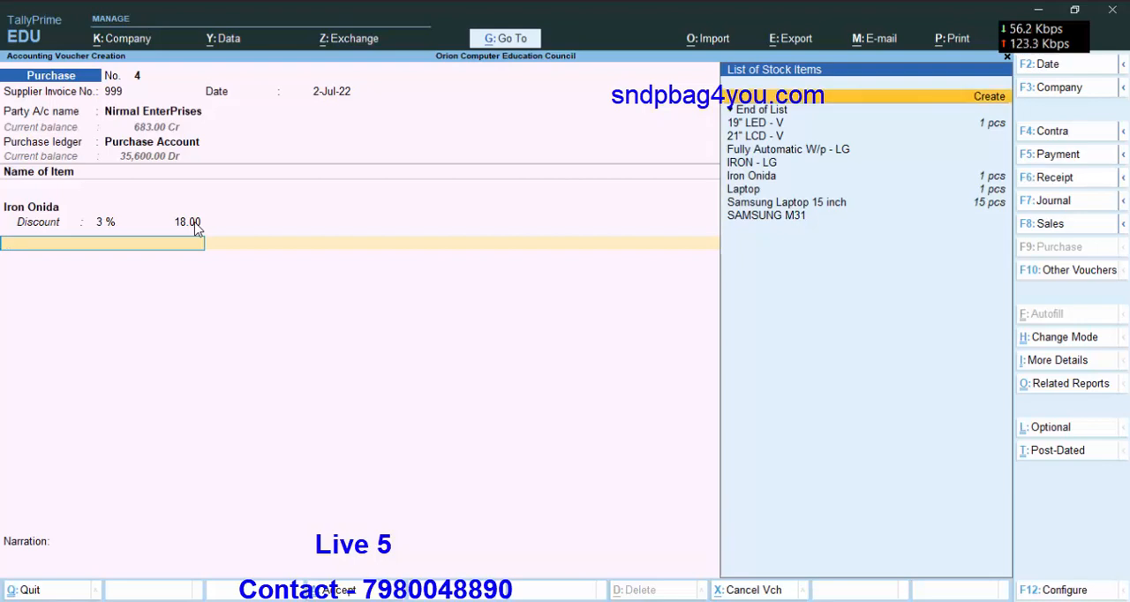
key("Down")
key("Down")
key("Down")
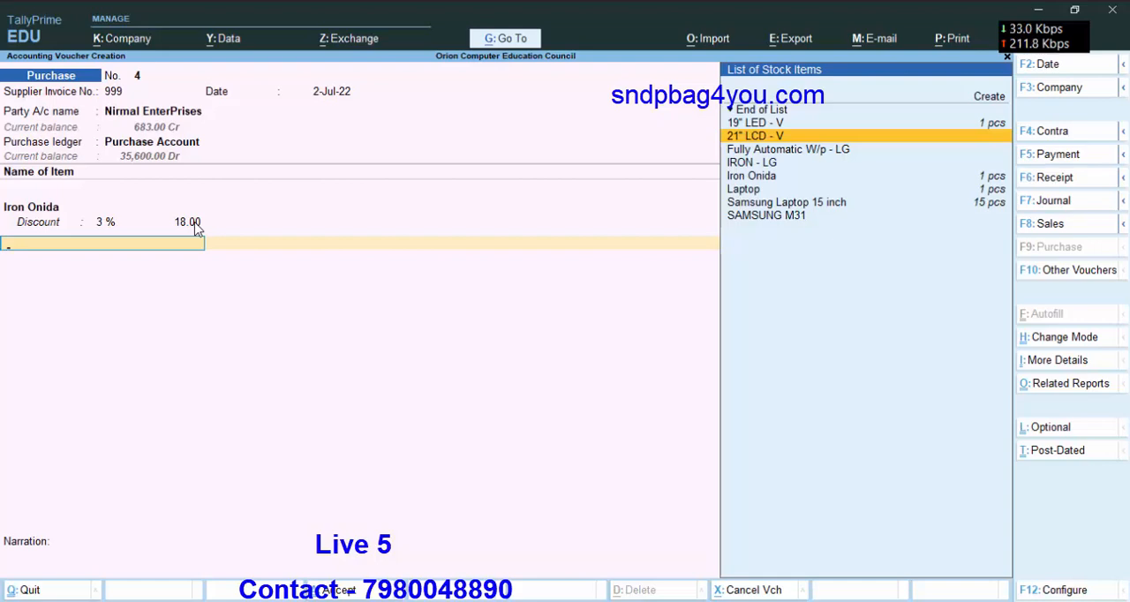
key("Up")
key("Up")
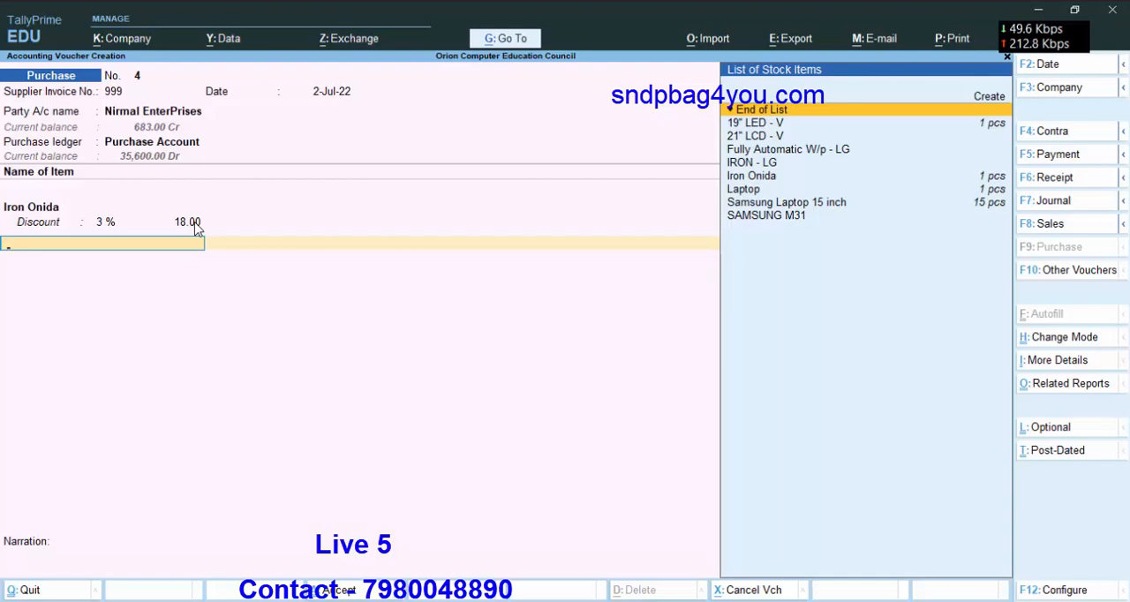
key("Return")
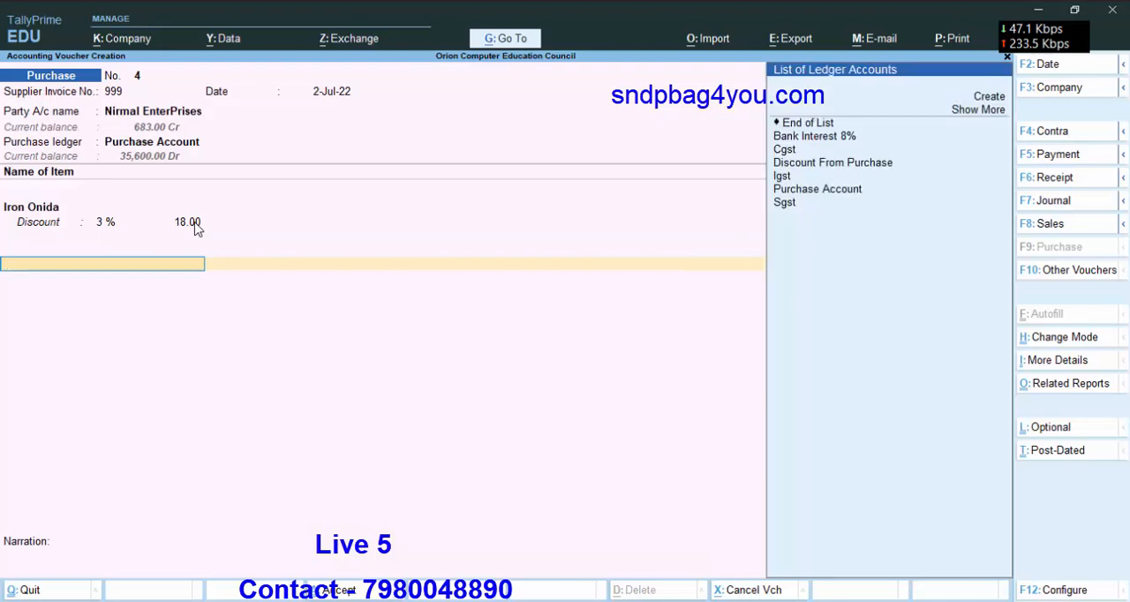
Add the Discount From Purchase ledger to the purchase voucher, accepting its automatically calculated amount.
key("Down")
key("Down")
key("Down")
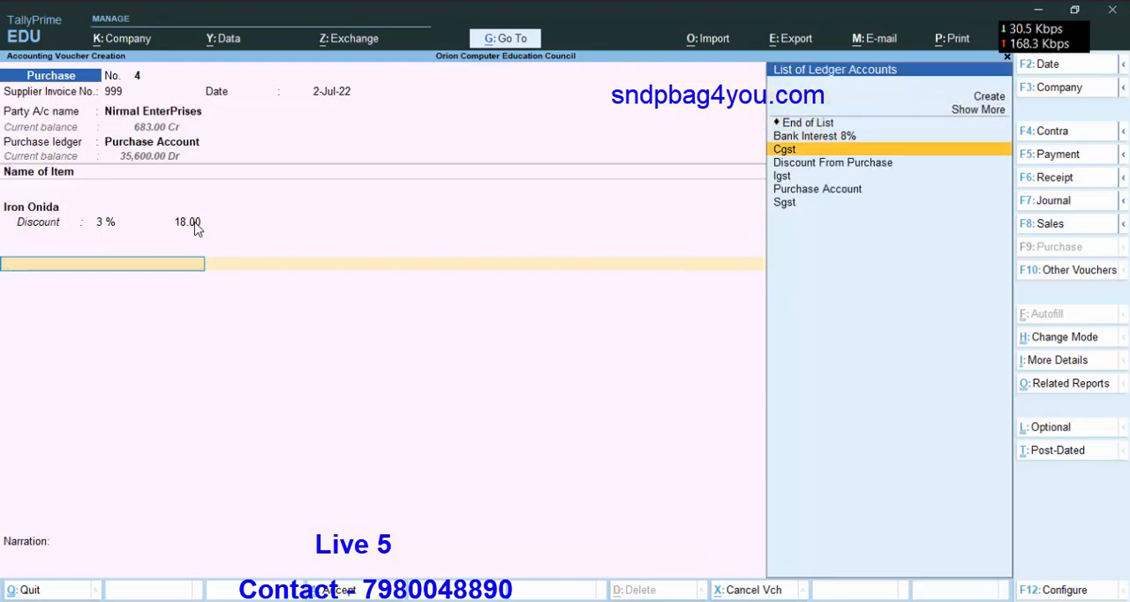
key("Down")
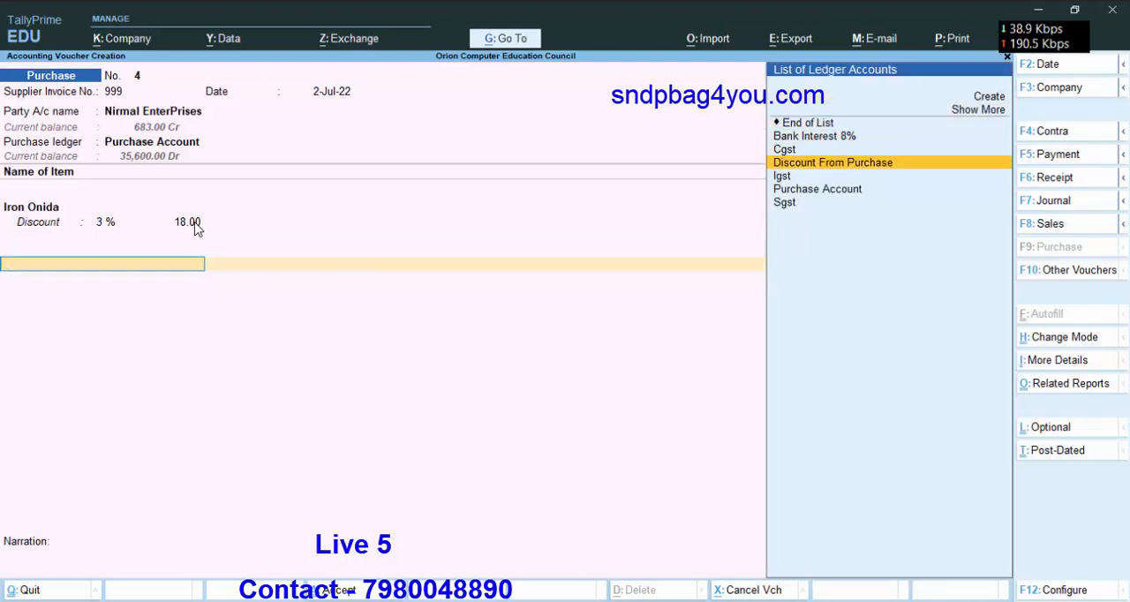
key("Return")
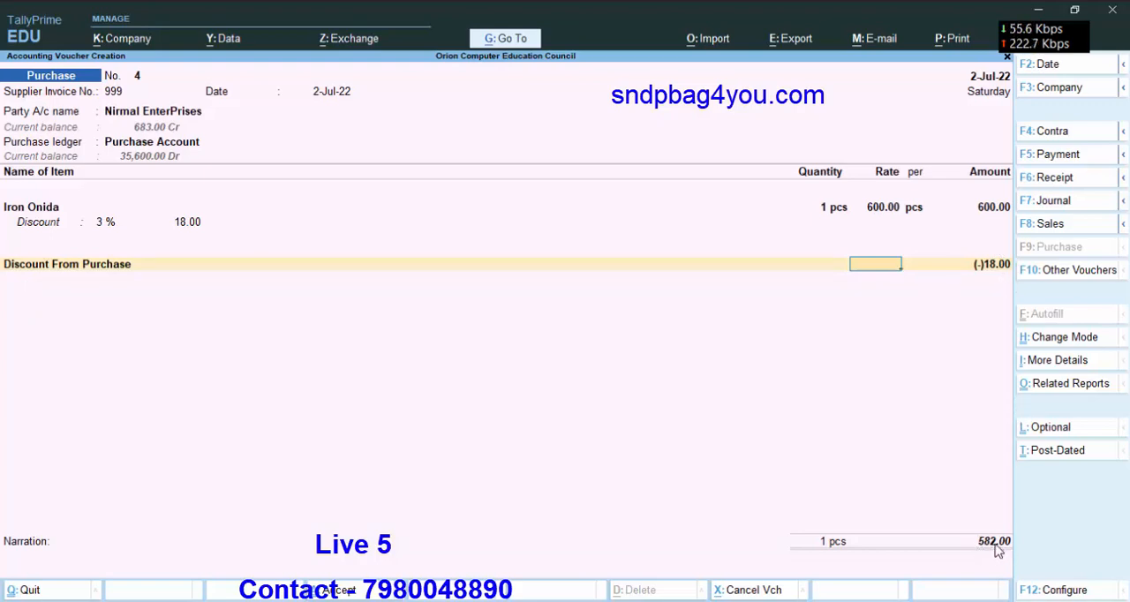
key("Return")
key("Return")
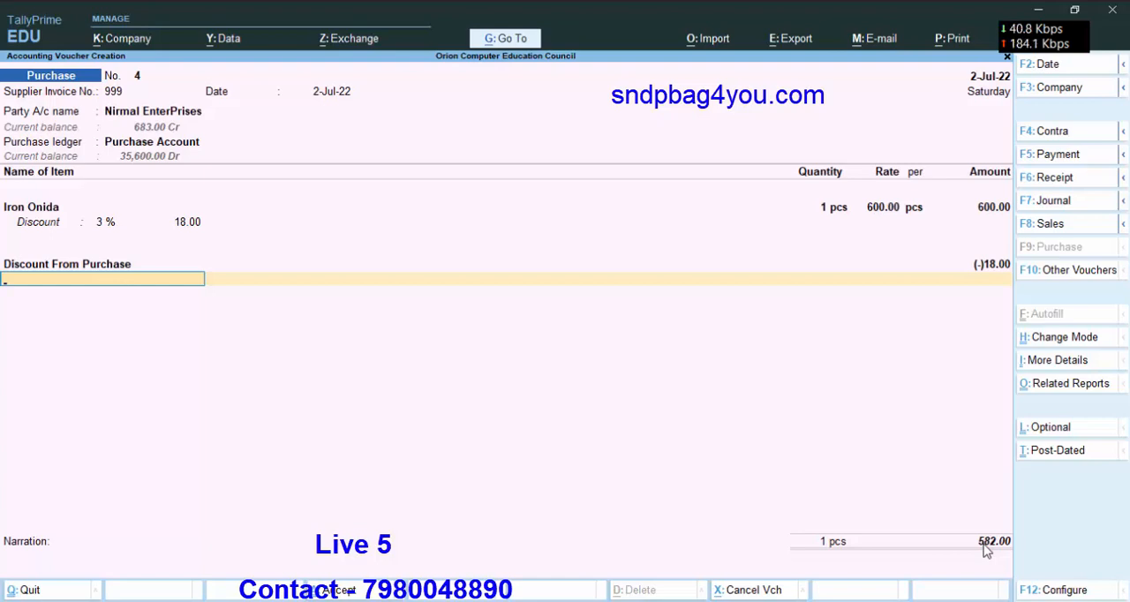
Calculate 9% of 582 in the built-in calculator to check the GST amount.
key("ctrl+n")
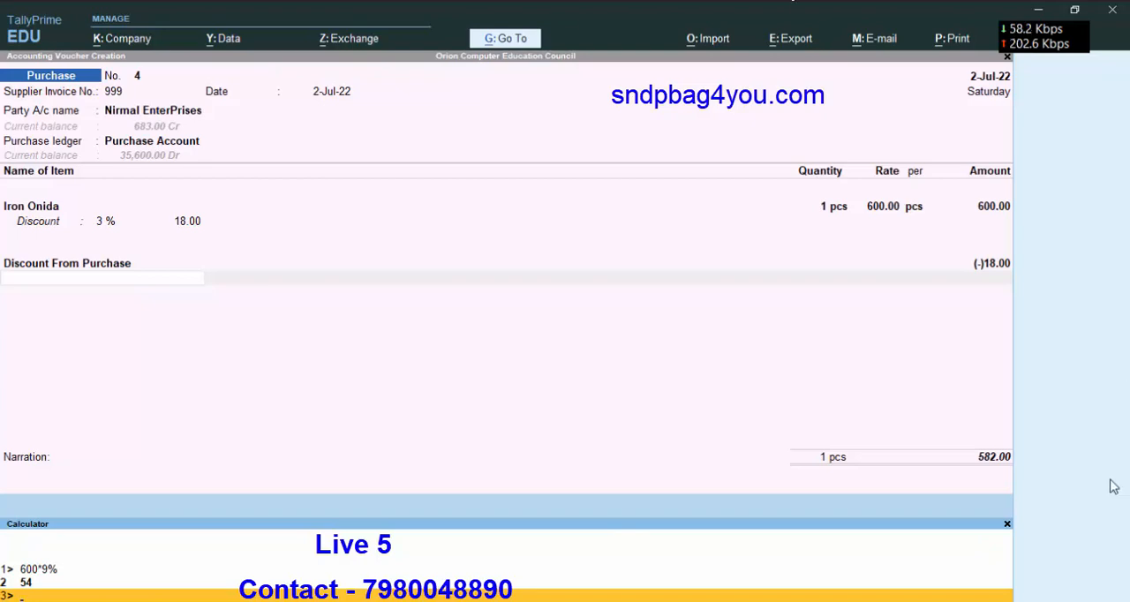
type("582")
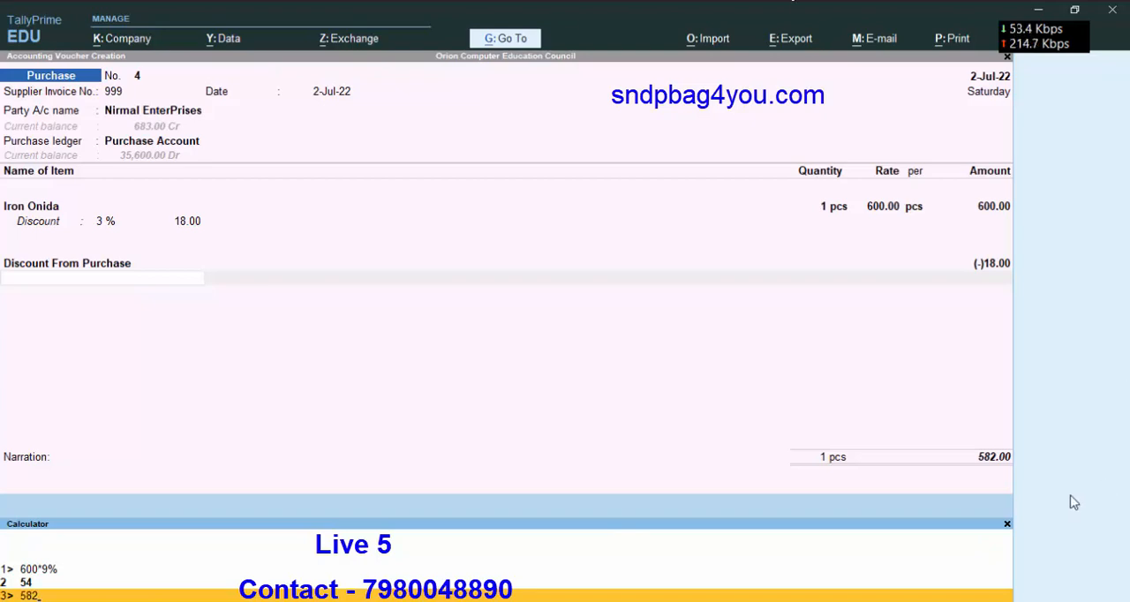
type("*9%")
key("Return")
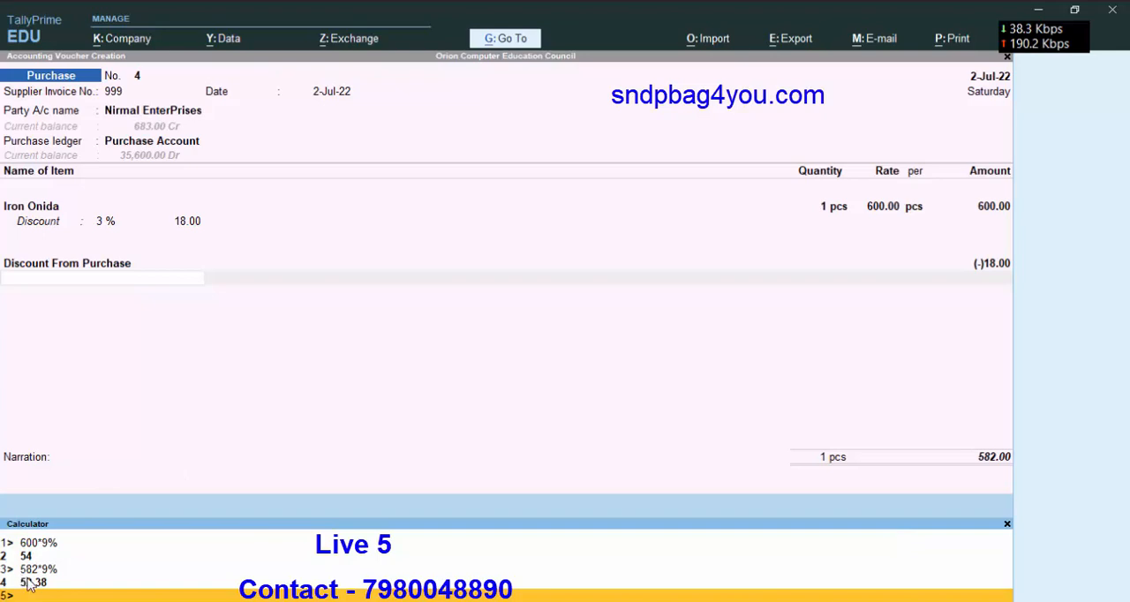
Add the Cgst and Sgst ledgers to the voucher, accepting their automatically calculated tax amounts.
left_click(95, 281)
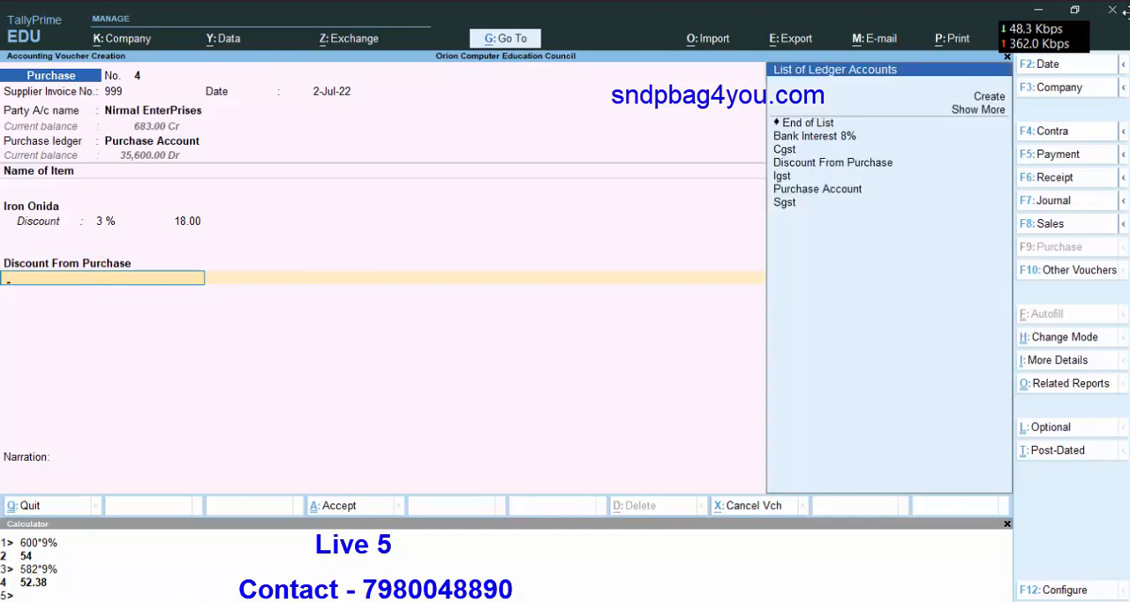
left_click(785, 150)
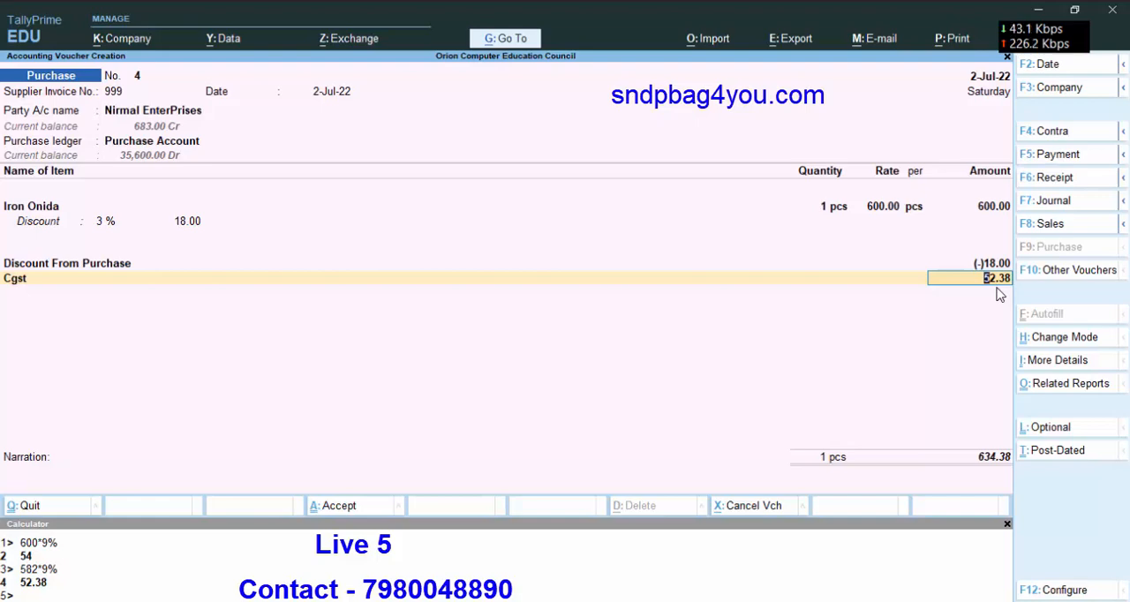
key("Return")
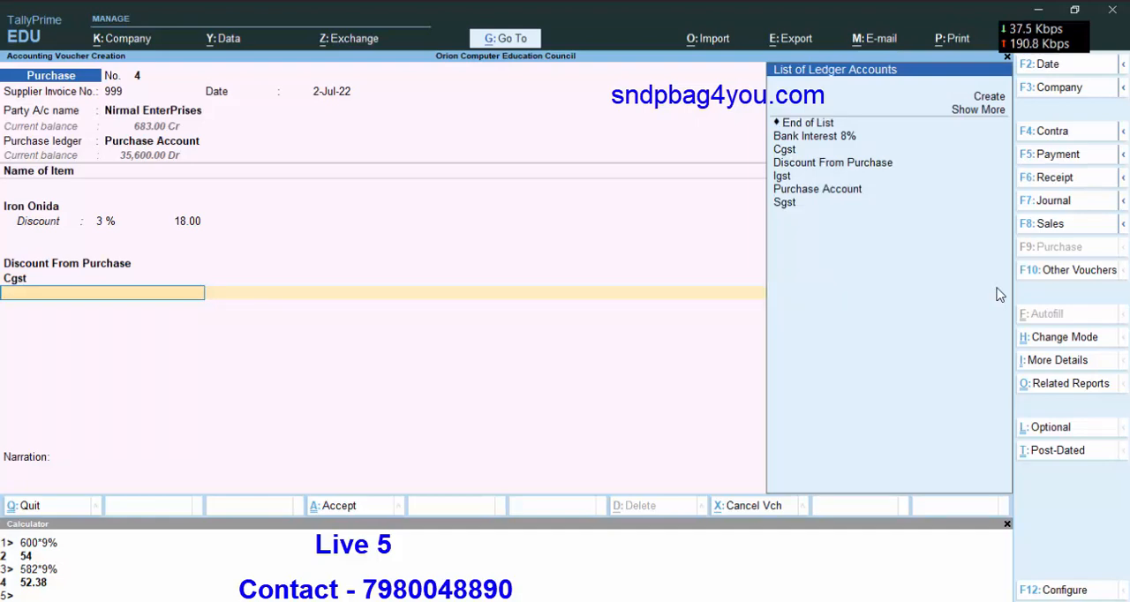
type("Sg")
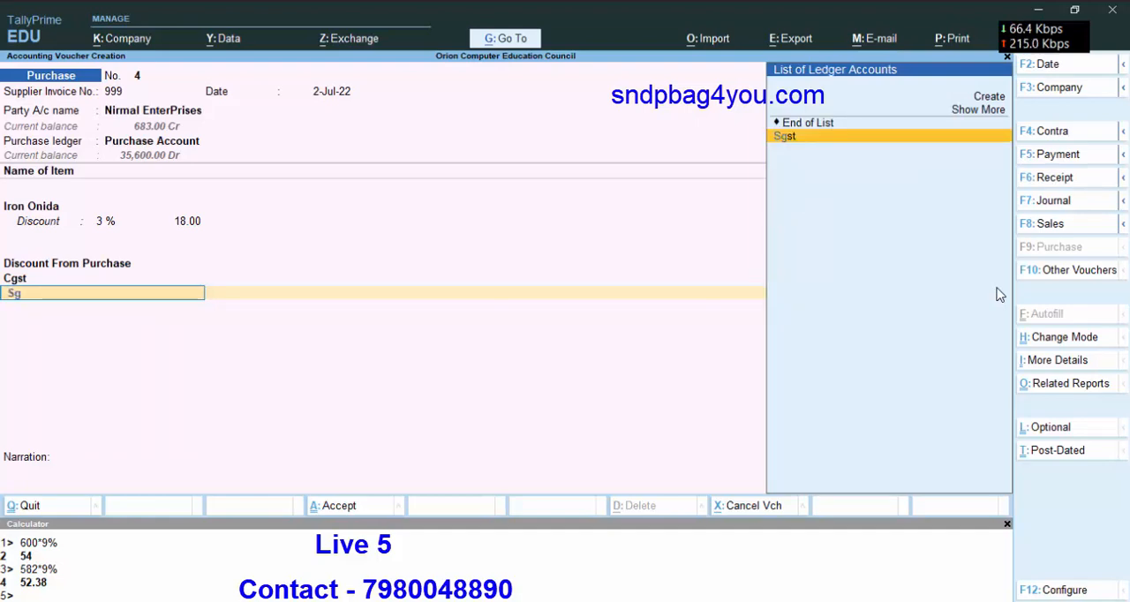
key("Return")
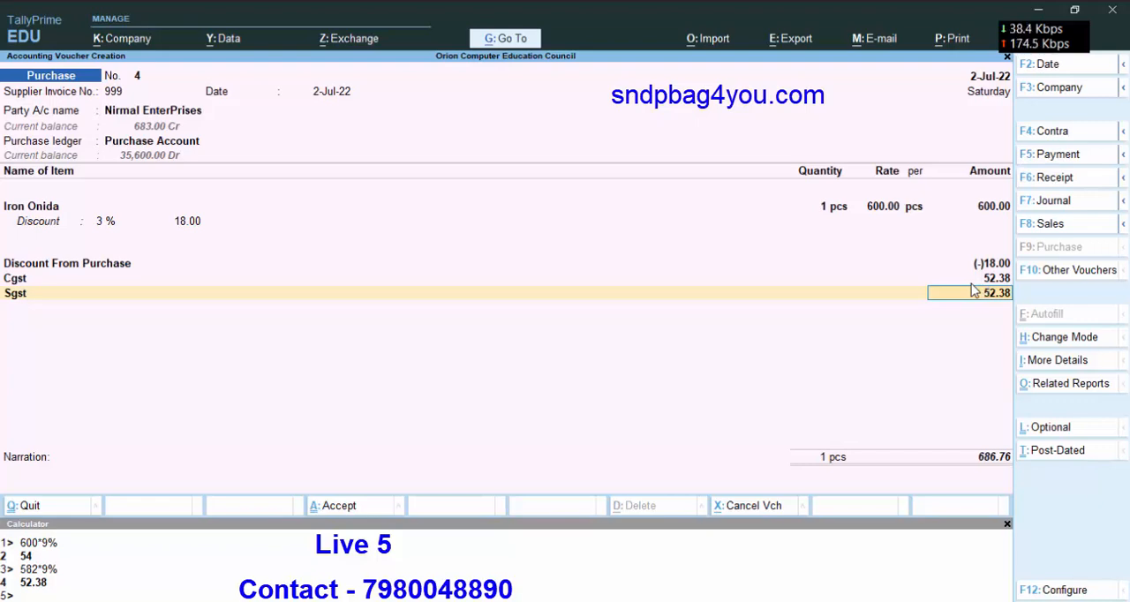
key("Return")
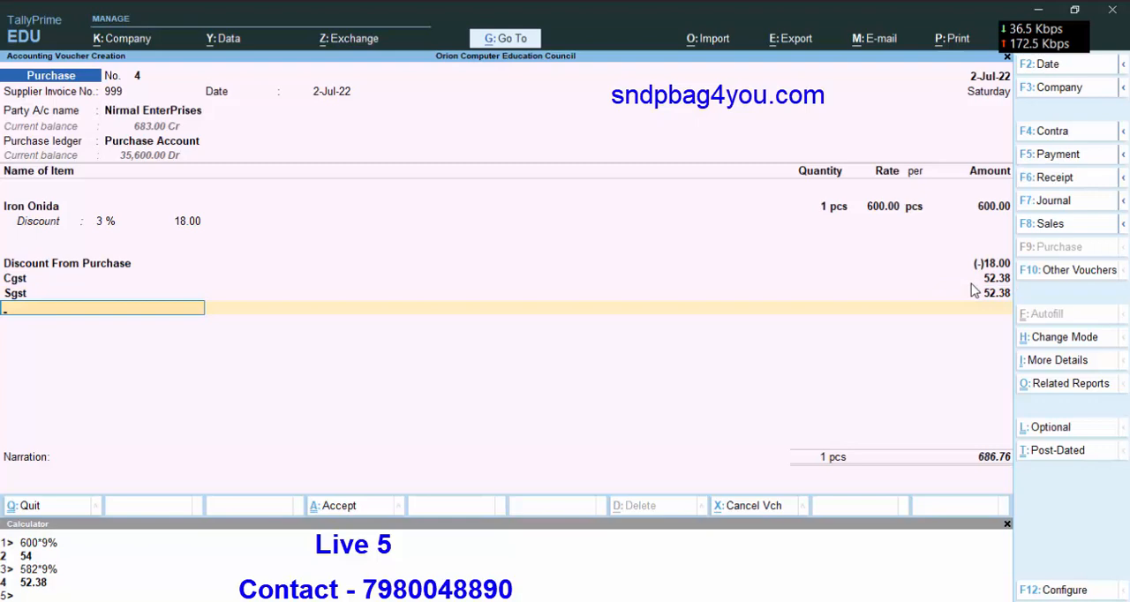
End the ledger list, accept the bill-wise details as New Ref, and save the voucher with a blank narration.
key("Return")
key("Return")
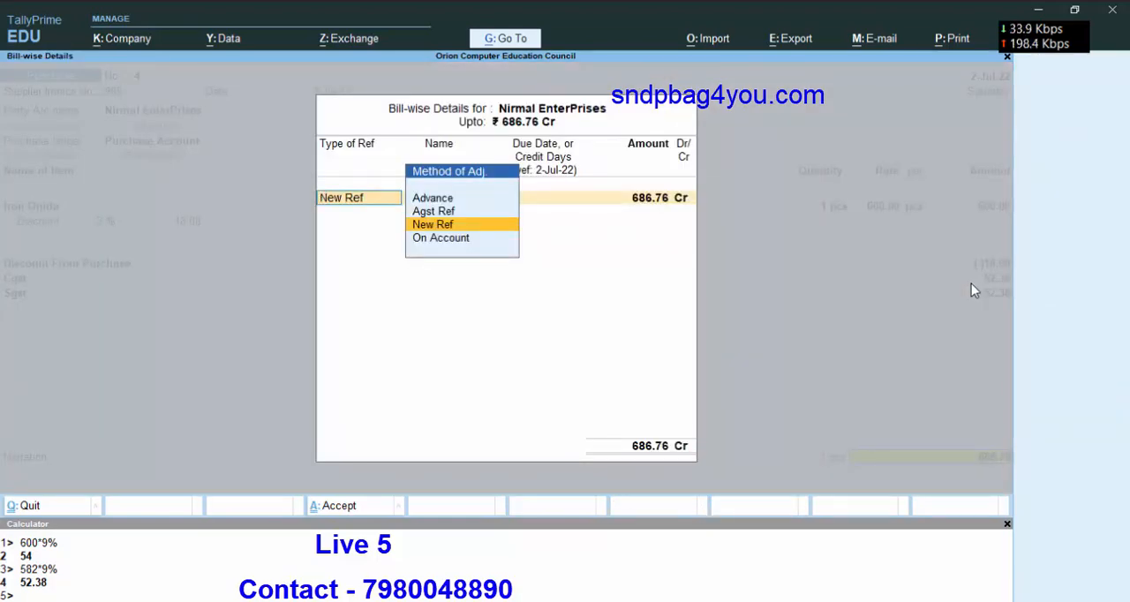
key("Return")
key("Return")
key("Return")
key("Return")
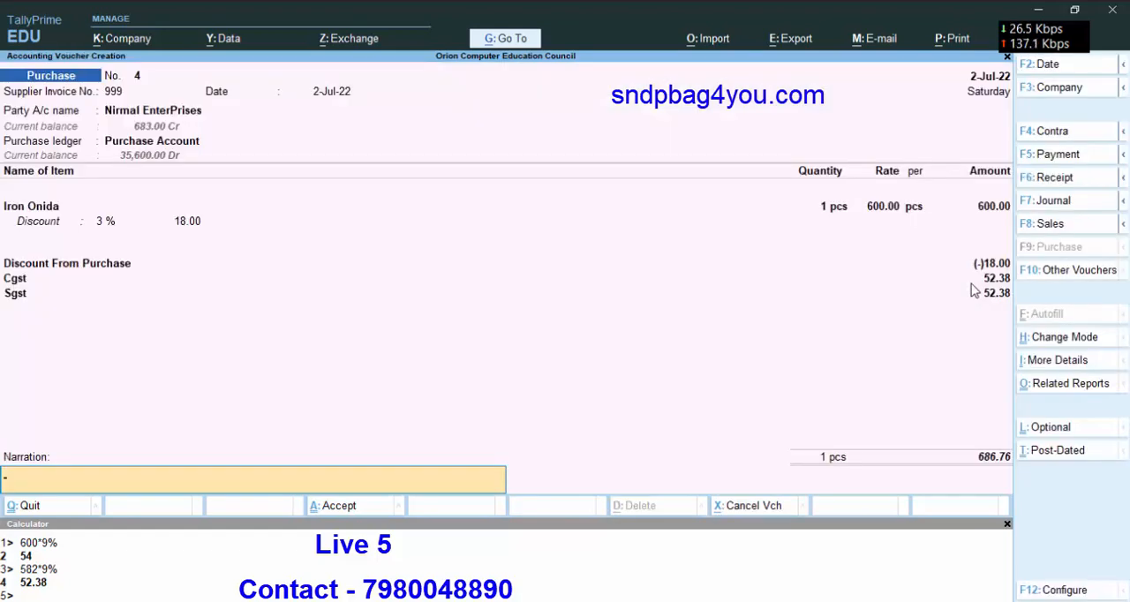
key("Return")
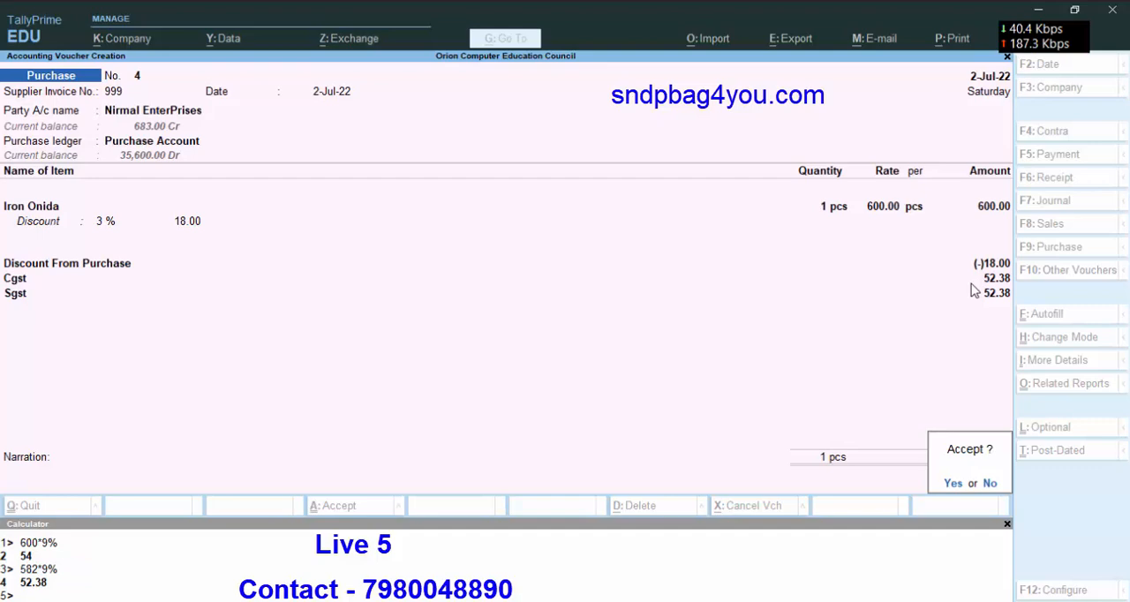
key("y")
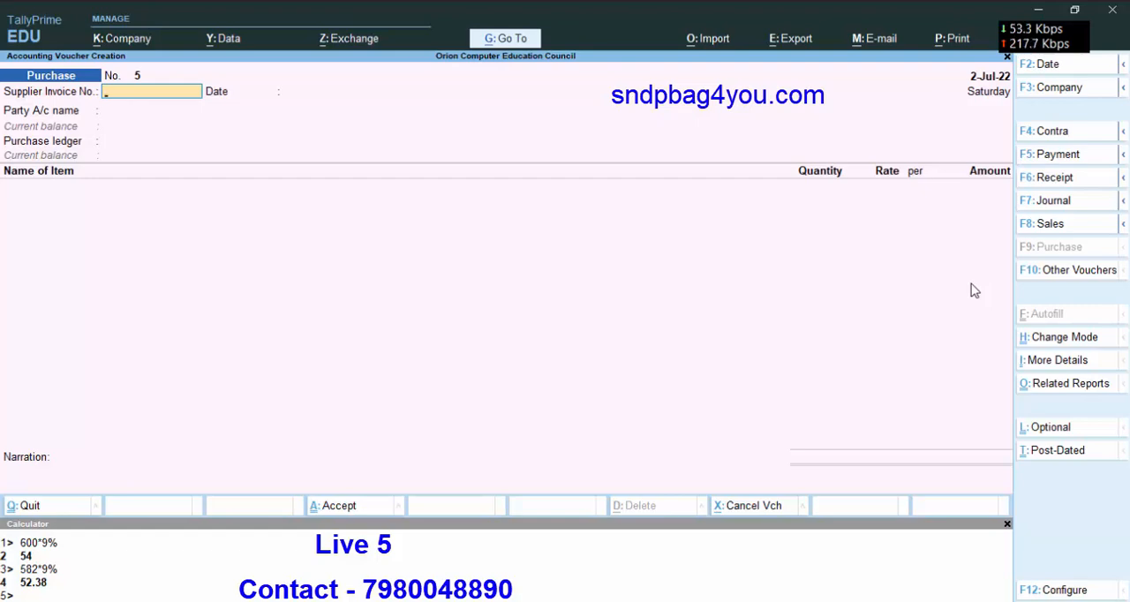
Set Use Discount column in invoices to Yes in the company features and save them.
left_click(122, 40)
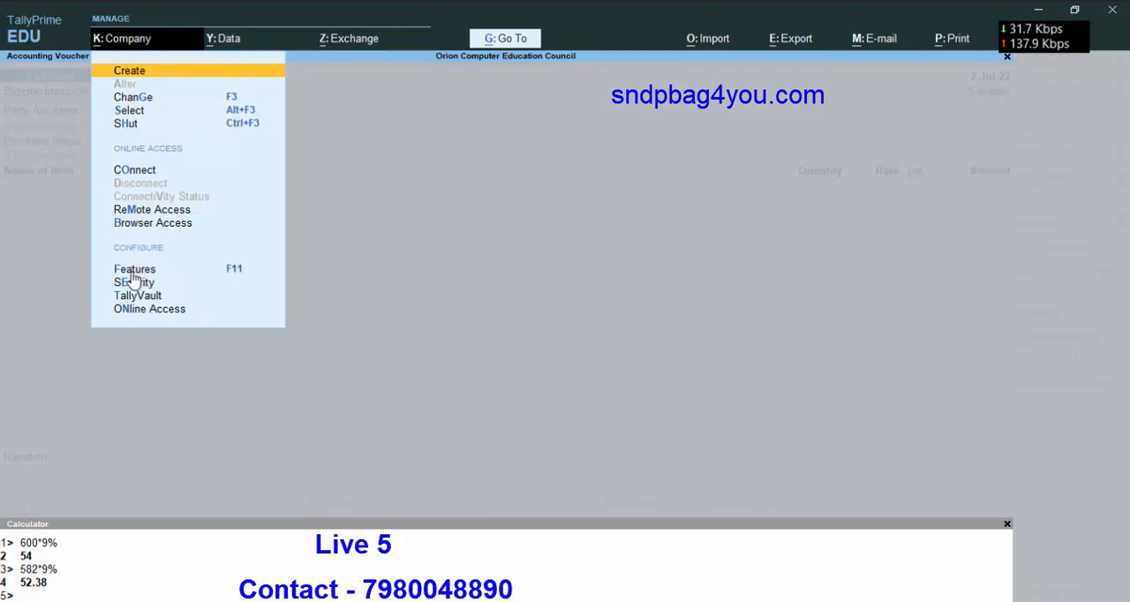
left_click(209, 273)
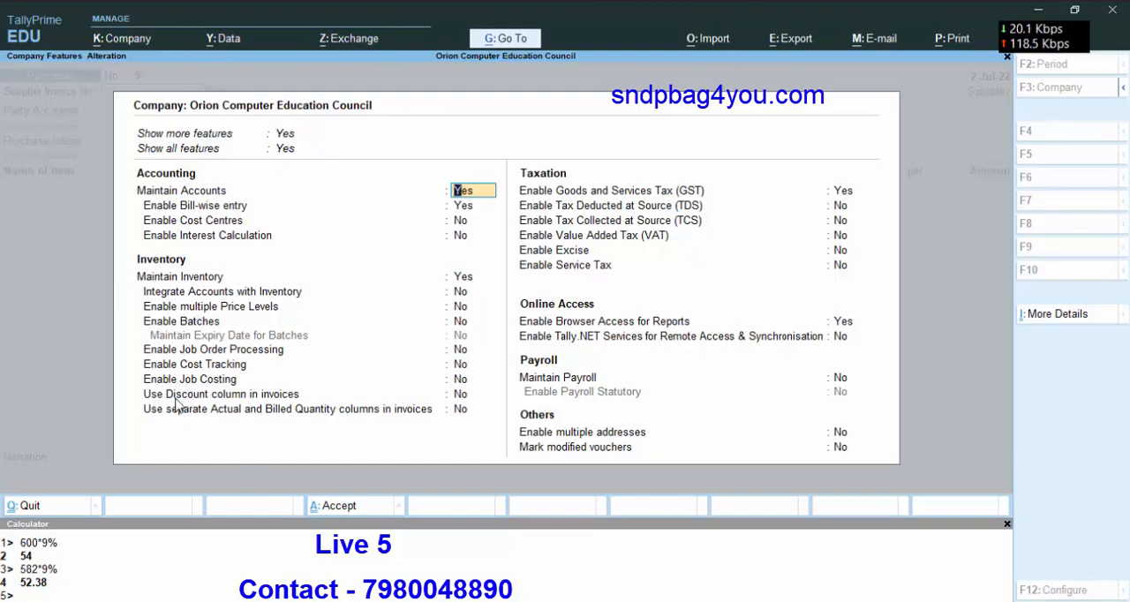
left_click(459, 394)
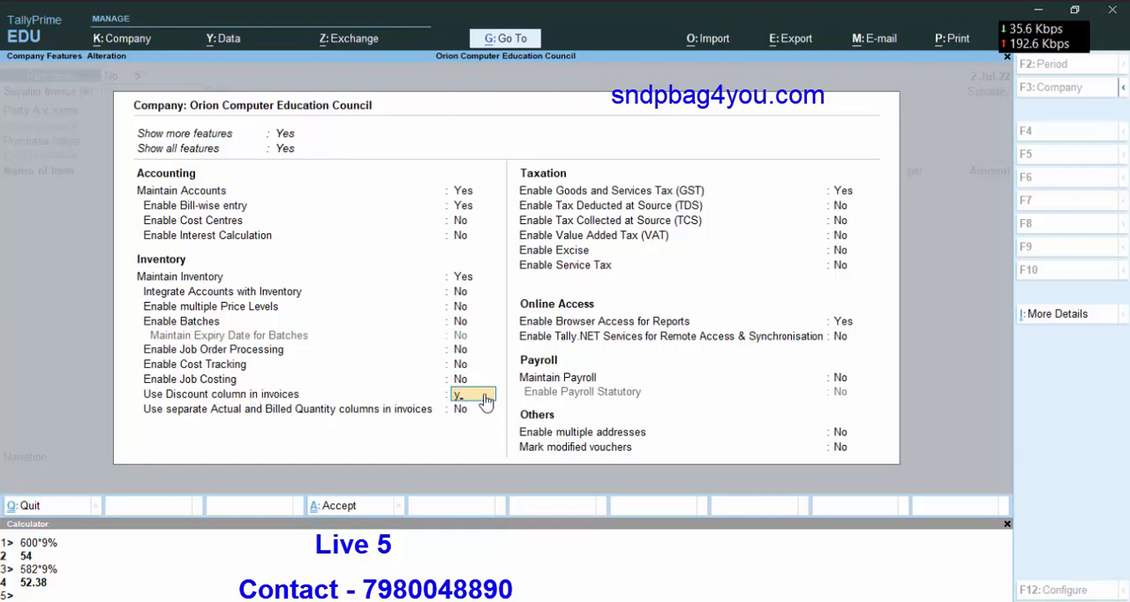
key("y")
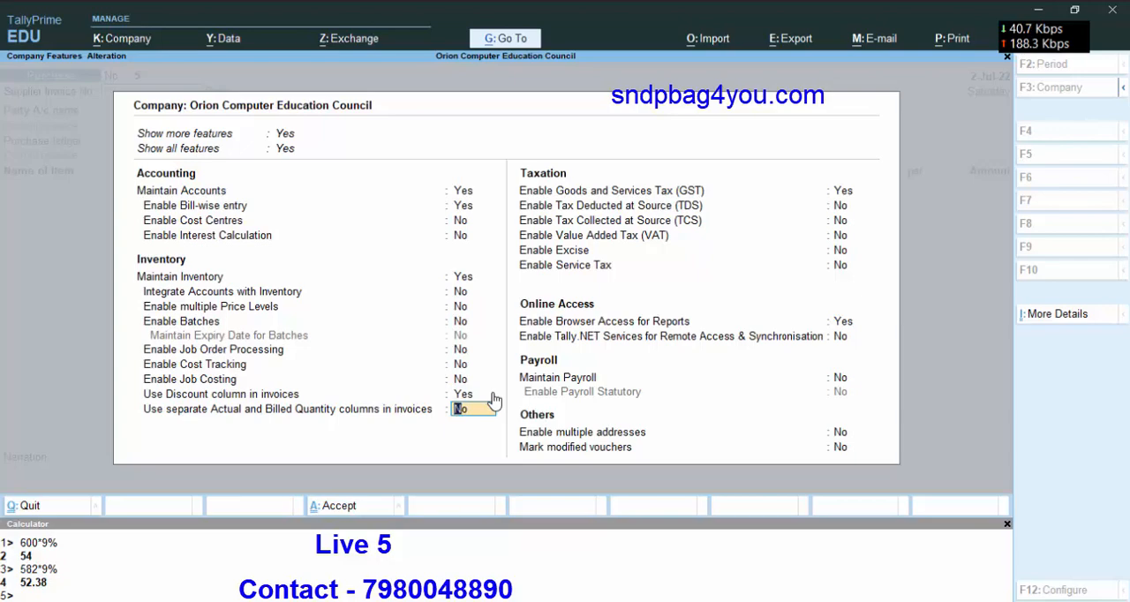
key("Return")
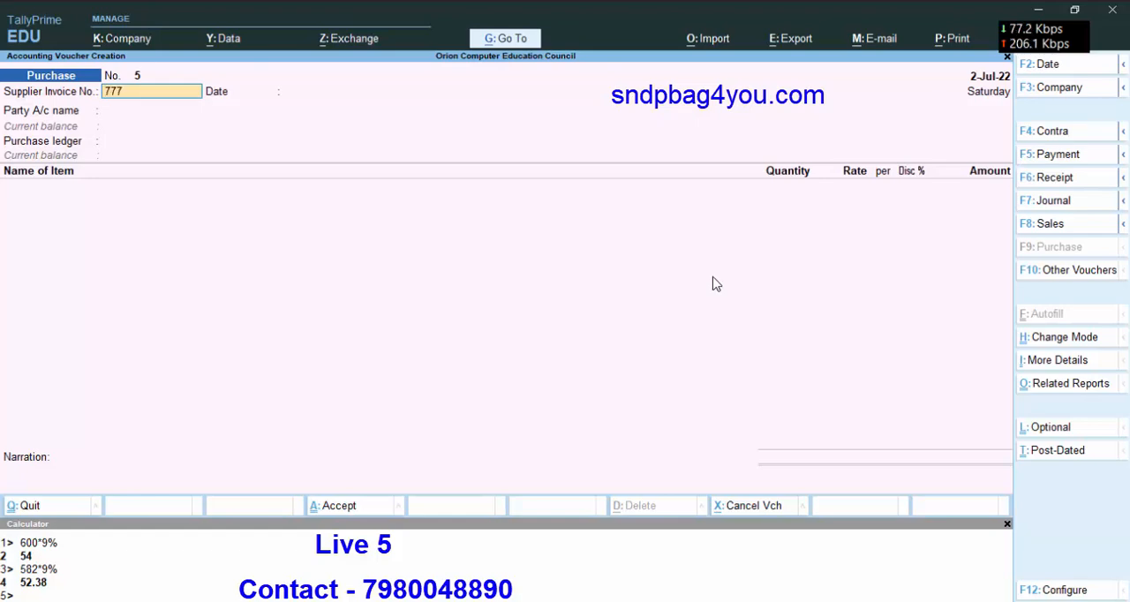
Enter supplier invoice number 777 dated 2-Jul-22 on the new purchase voucher.
key("Return")
key("Return")
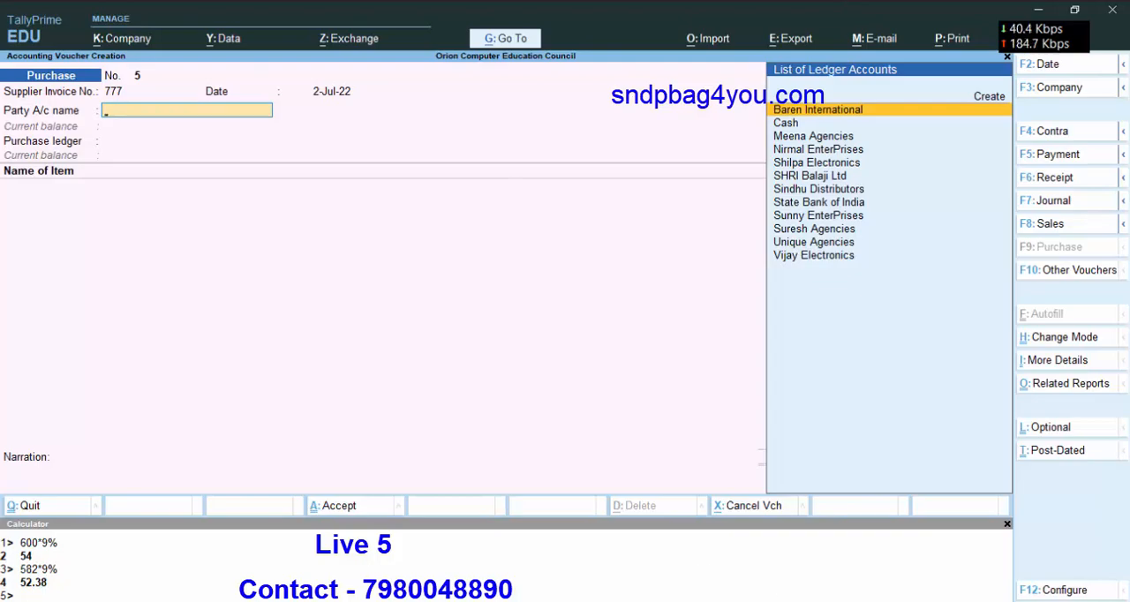
Examine the locations of the out-of-state creditors on the Excel workbook's Ledger sheet, including Shilpa Electronics, and return to TallyPrime.
key("alt+Tab")
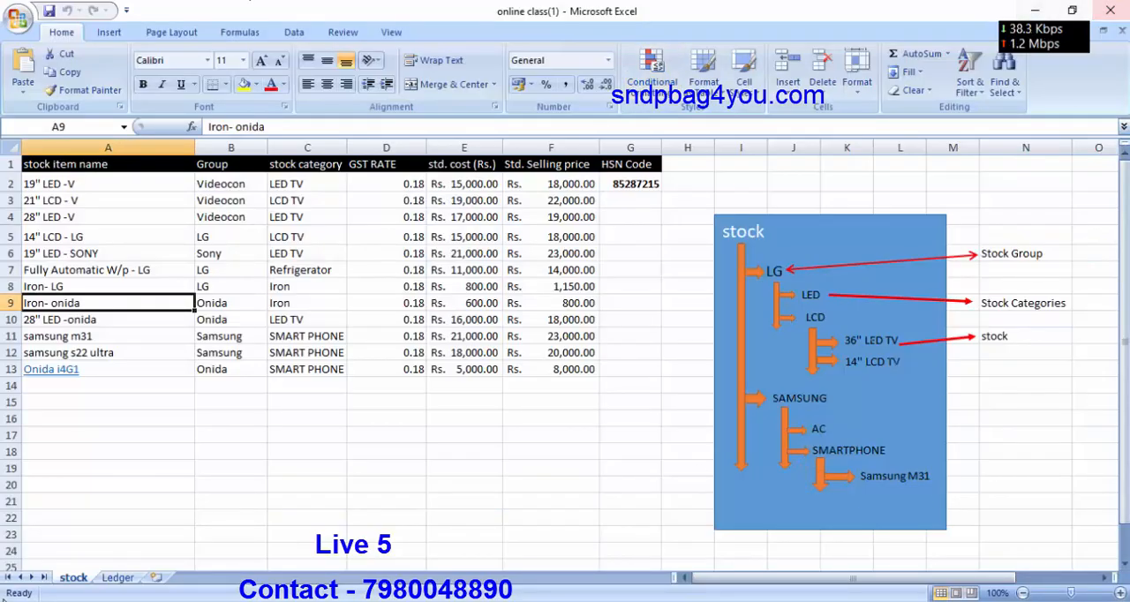
left_click(118, 577)
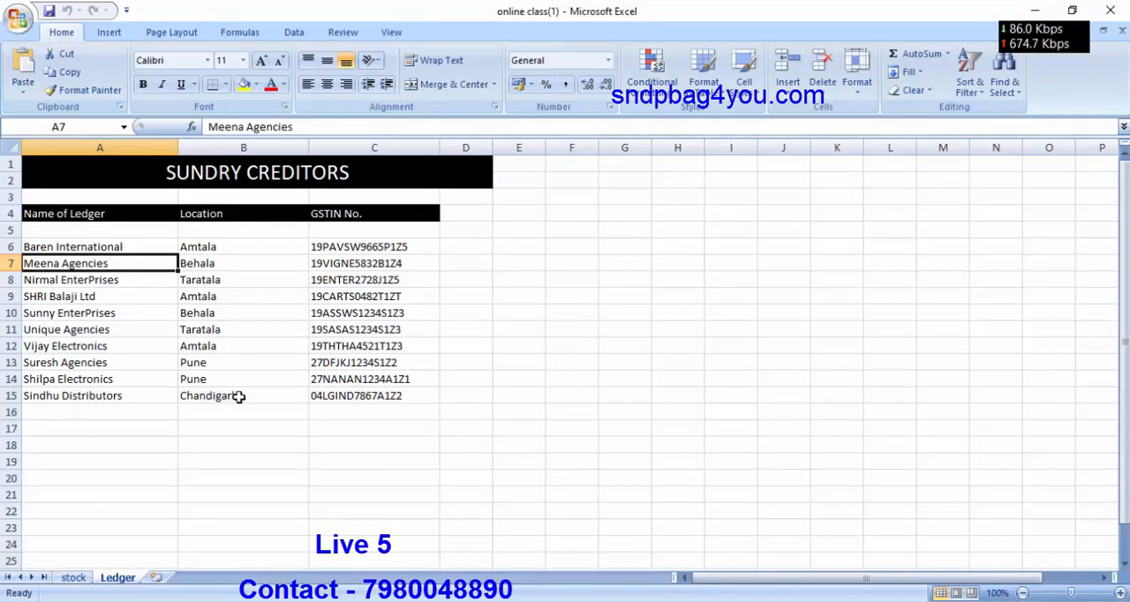
left_click(216, 381)
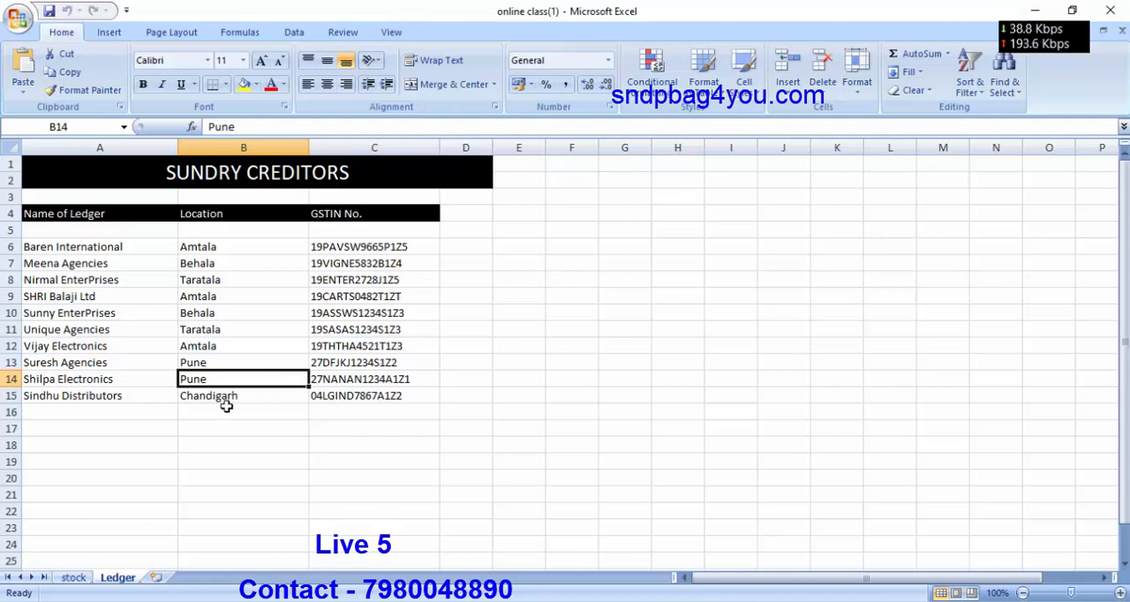
left_click(228, 403)
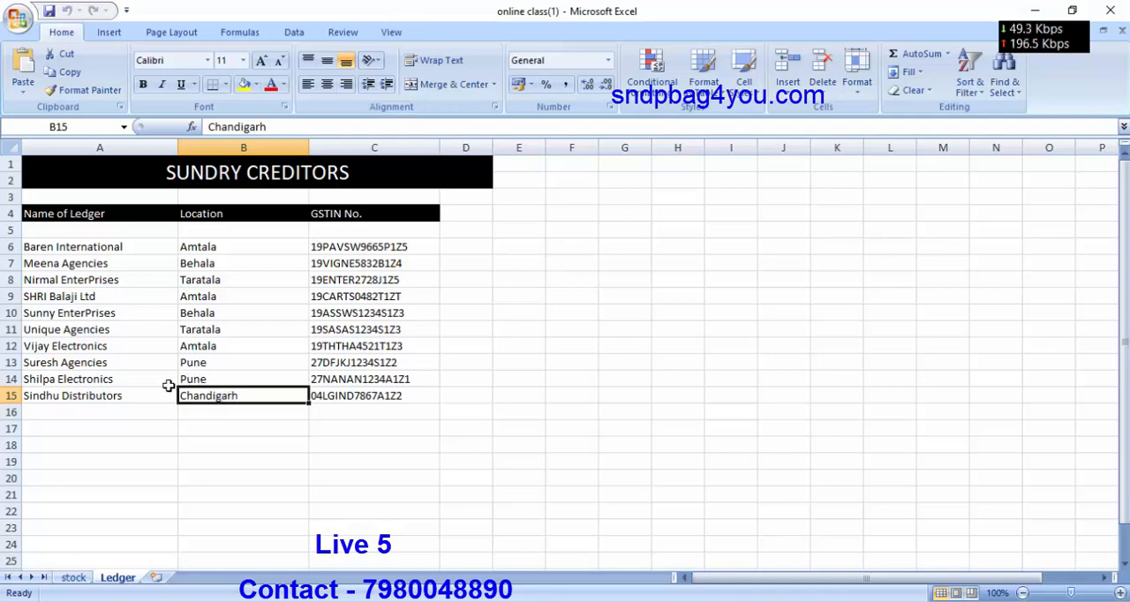
left_click(68, 380)
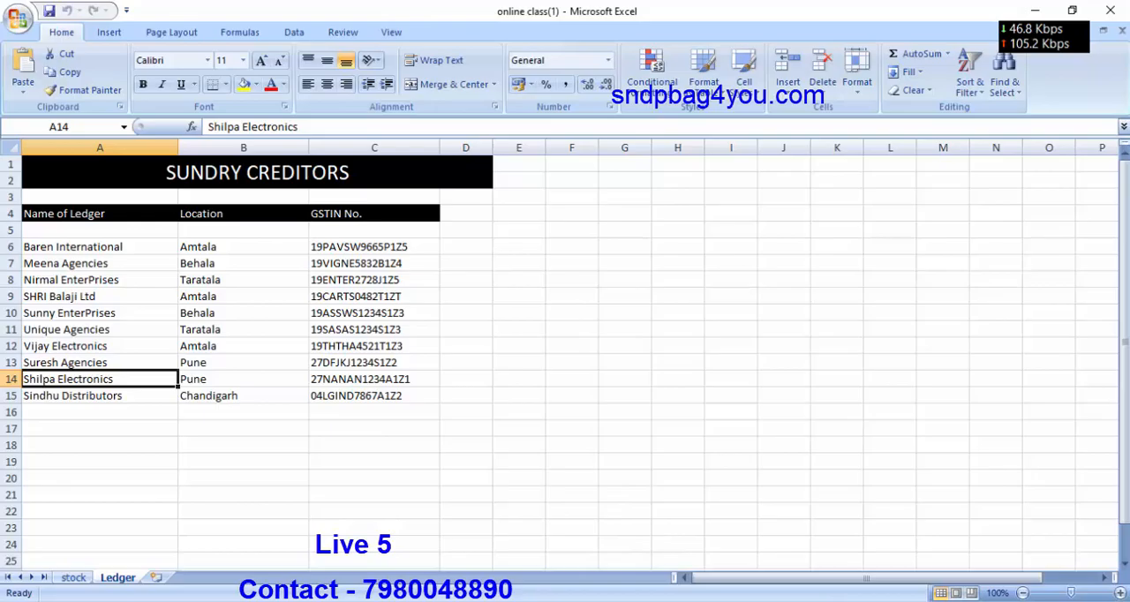
key("alt+Tab")
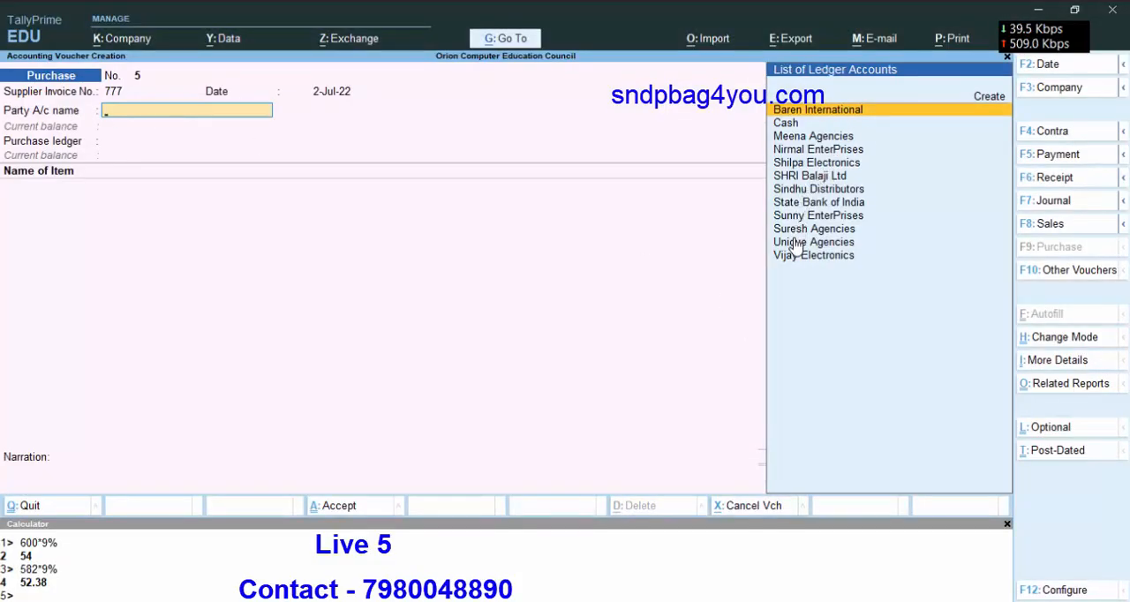
Choose Shilpa Electronics as the party account and leave all receipt details blank.
type("S")
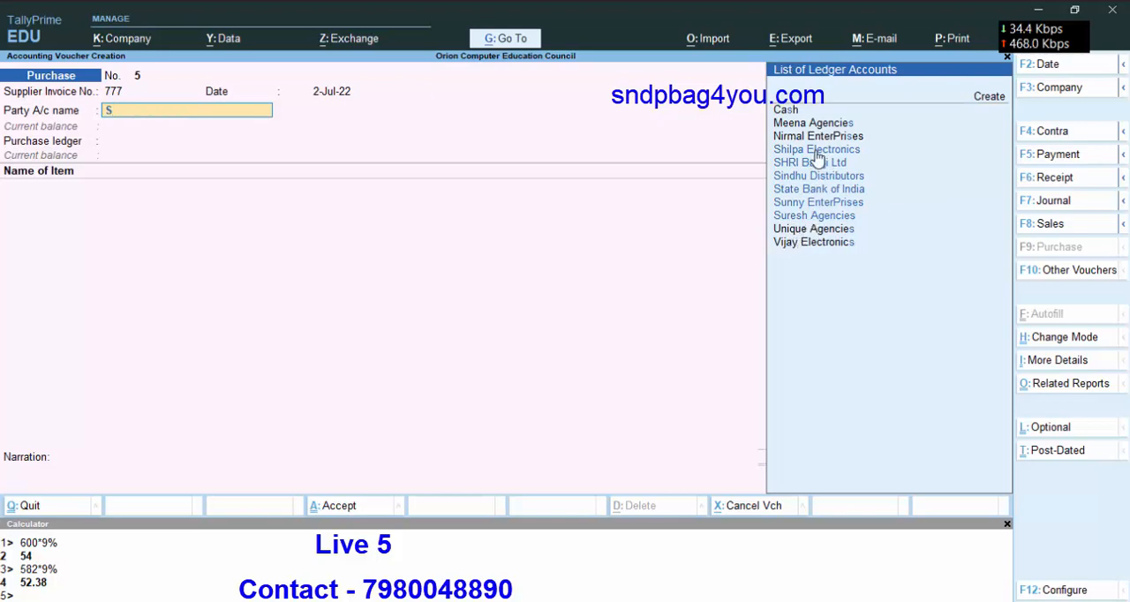
type("hi")
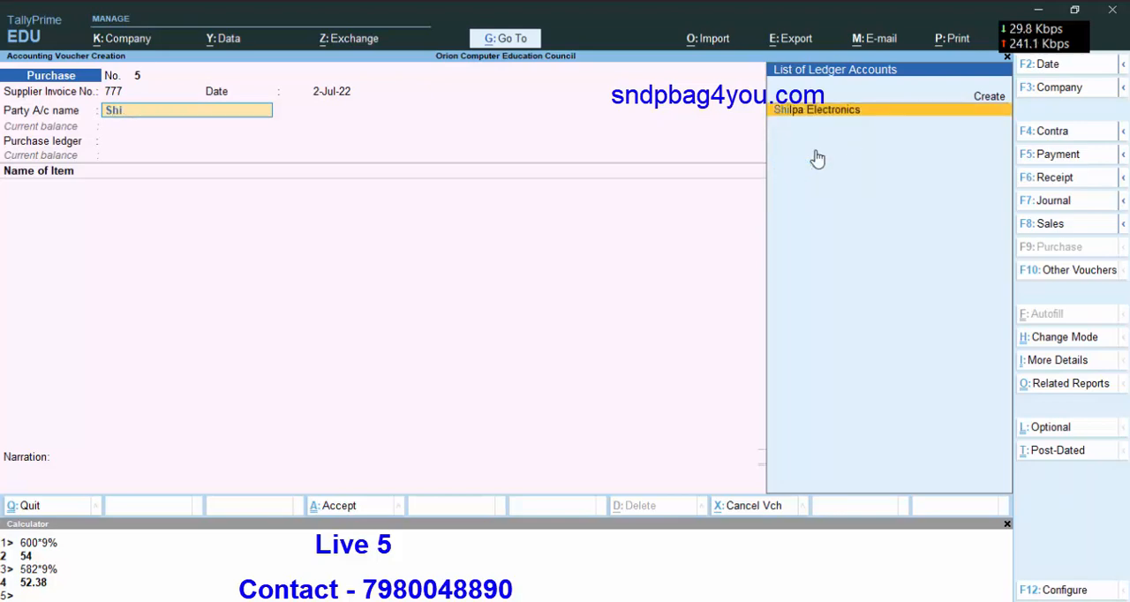
key("Return")
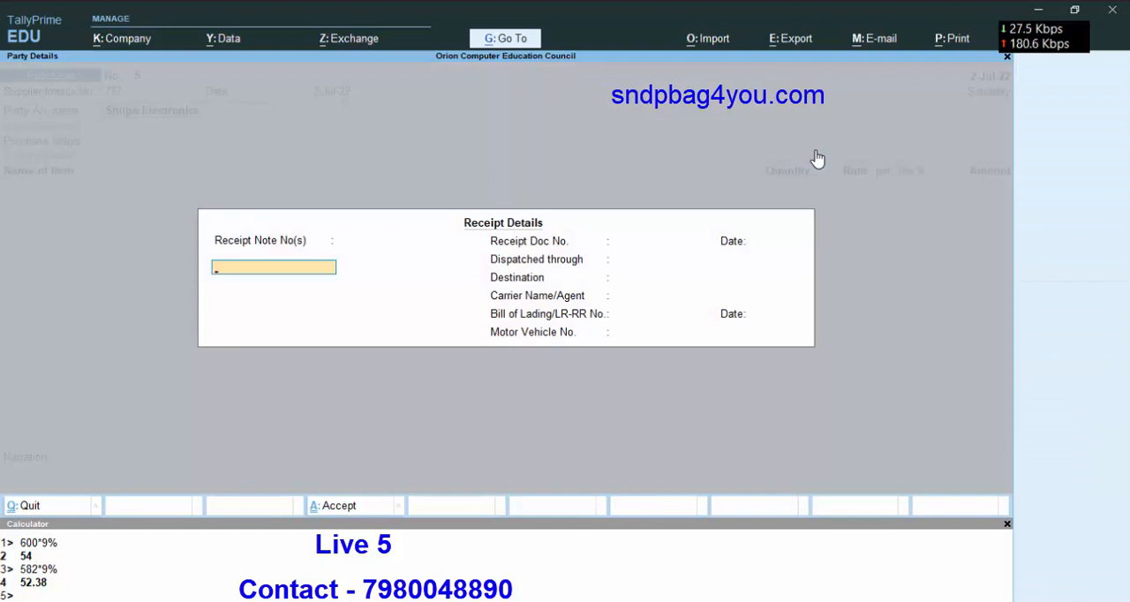
key("Return")
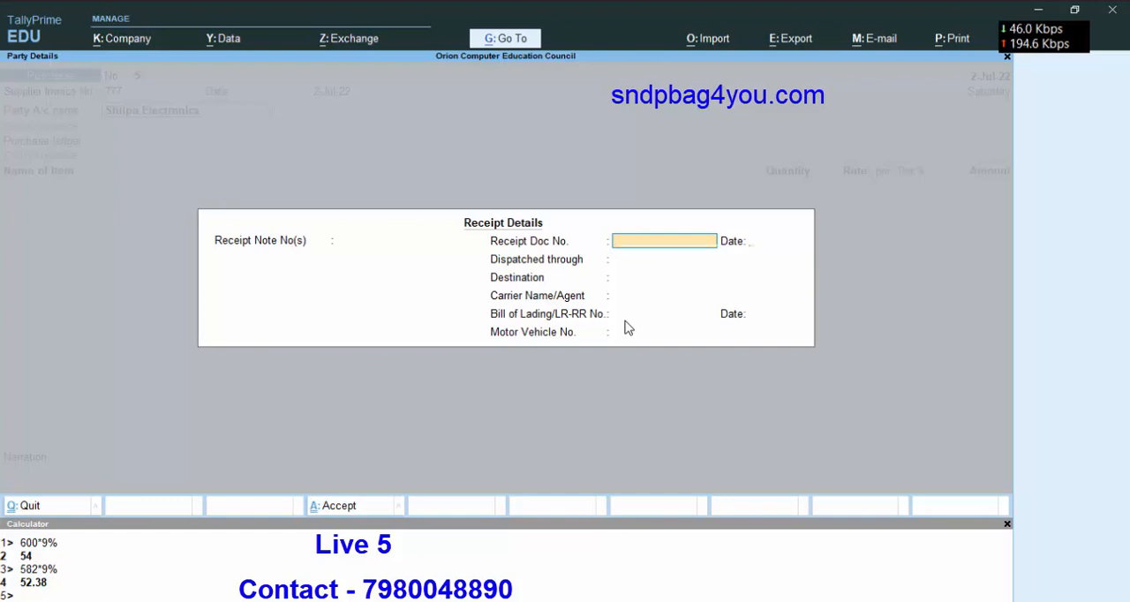
key("Return")
key("Return")
key("Return")
key("Return")
key("Return")
key("Return")
key("Return")
key("Return")
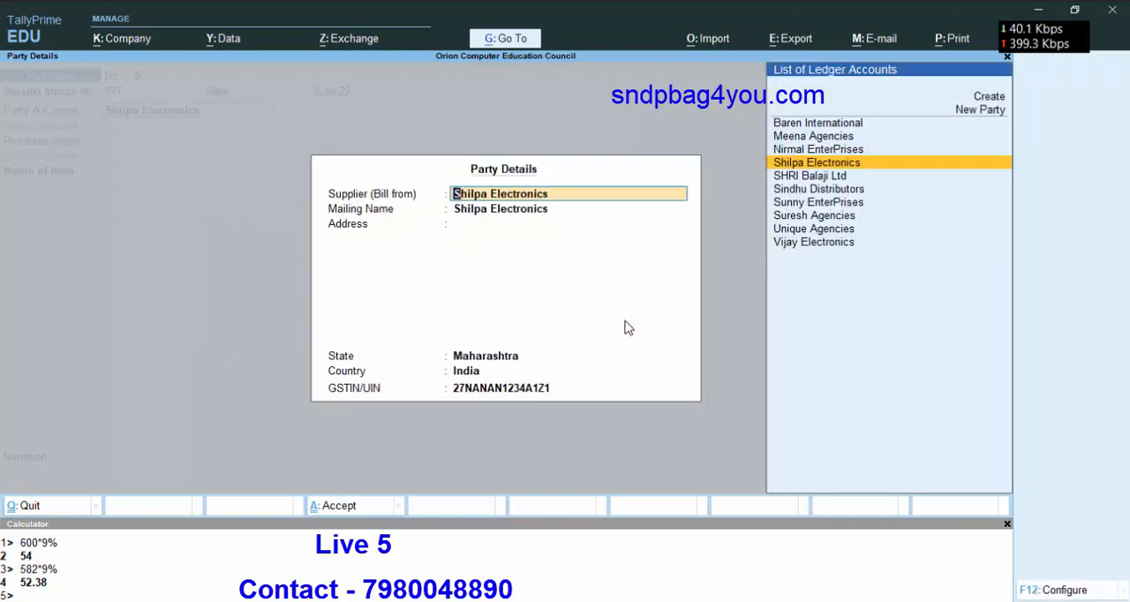
Accept the supplier's party details as they are.
key("Return")
key("ctrl")
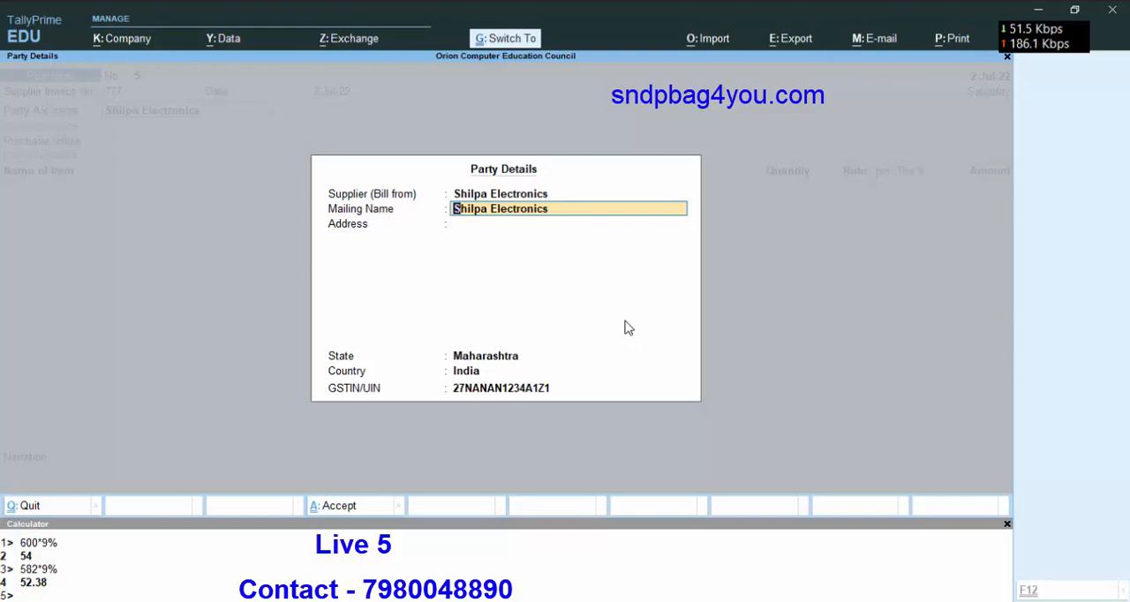
key("ctrl")
key("ctrl+a")
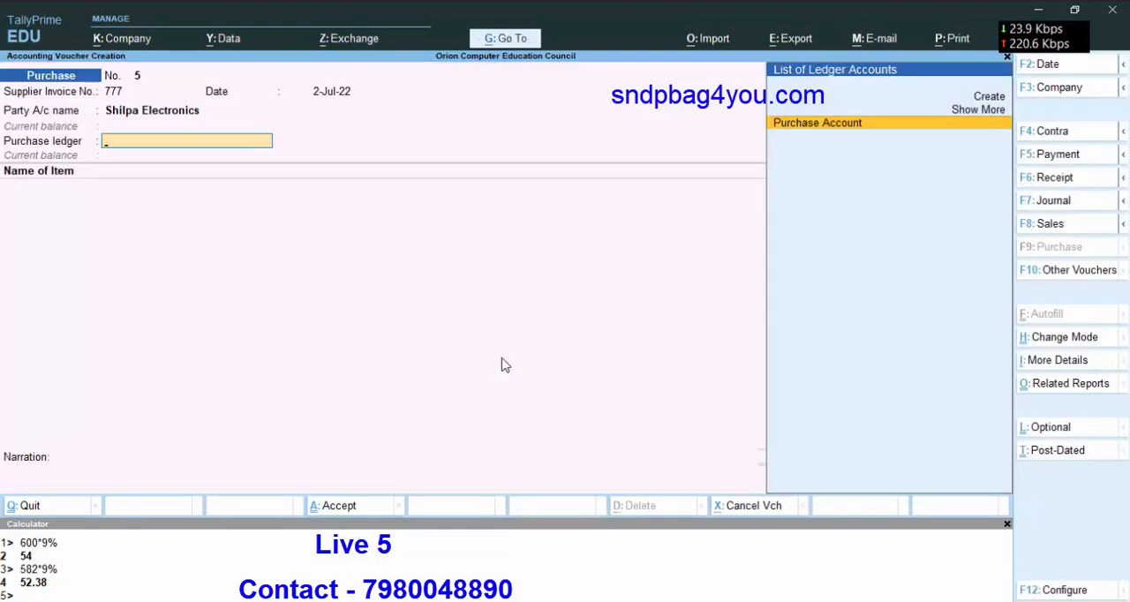
Choose Purchase Account as the purchase ledger and classify the transaction as Interstate Purchase Taxable.
key("Return")
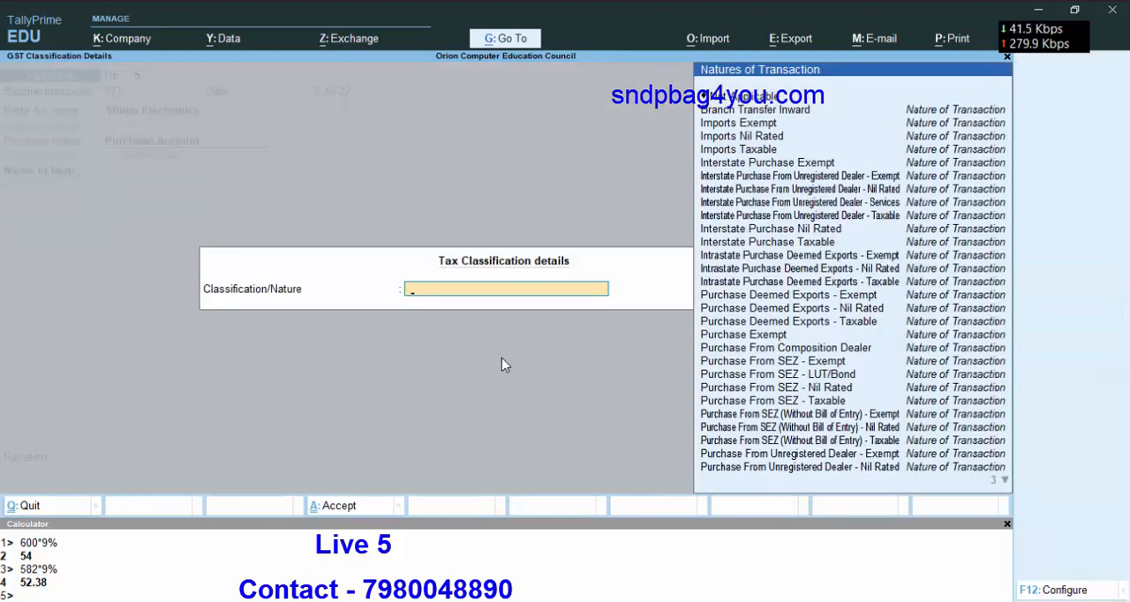
key("Down")
key("Down")
key("Down")
key("Down")
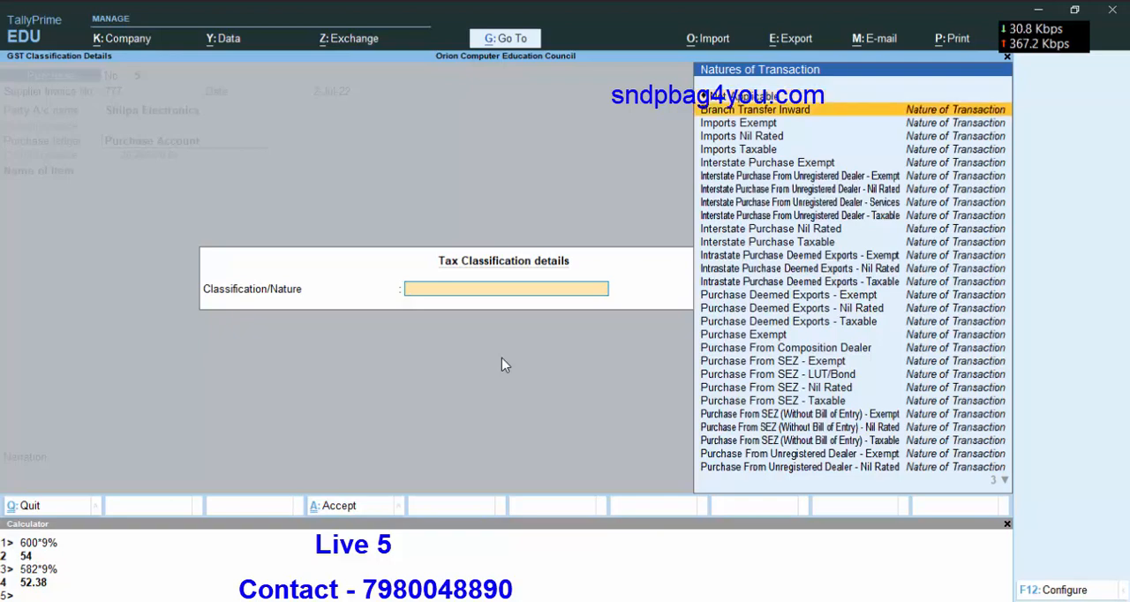
key("Down")
key("Down")
key("Down")
key("Down")
key("Down")
key("Down")
key("Down")
key("Down")
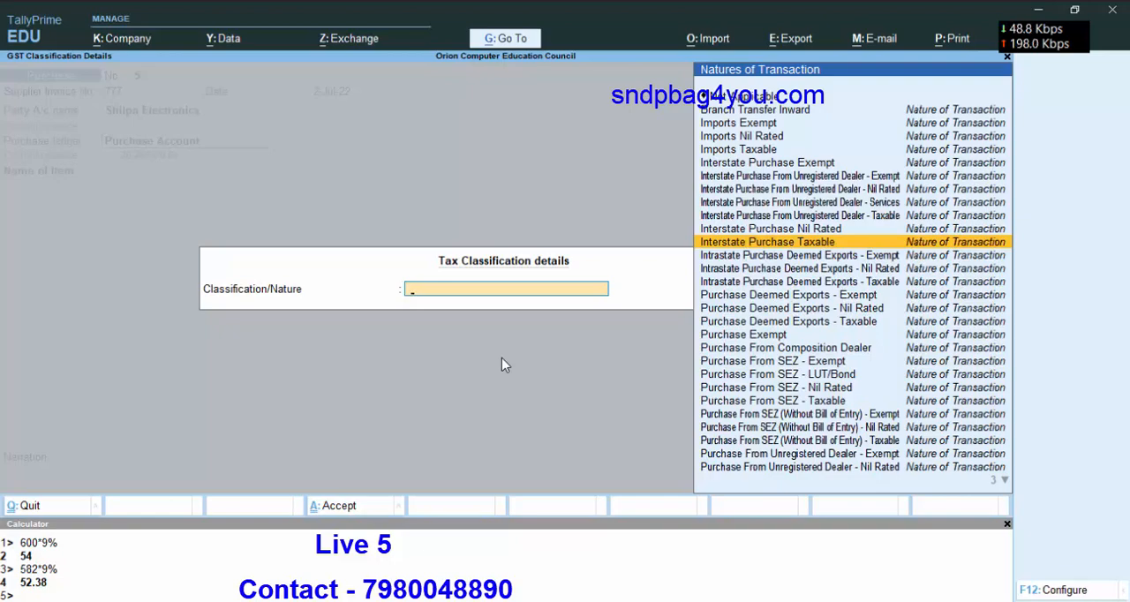
key("Down")
key("Down")
key("Down")
key("Down")
key("Down")
key("Down")
key("Down")
key("Down")
key("Down")
key("Down")
key("Down")
key("Down")
key("Down")
key("Down")
key("Down")
key("Down")
key("Down")
key("Down")
key("Down")
key("Down")
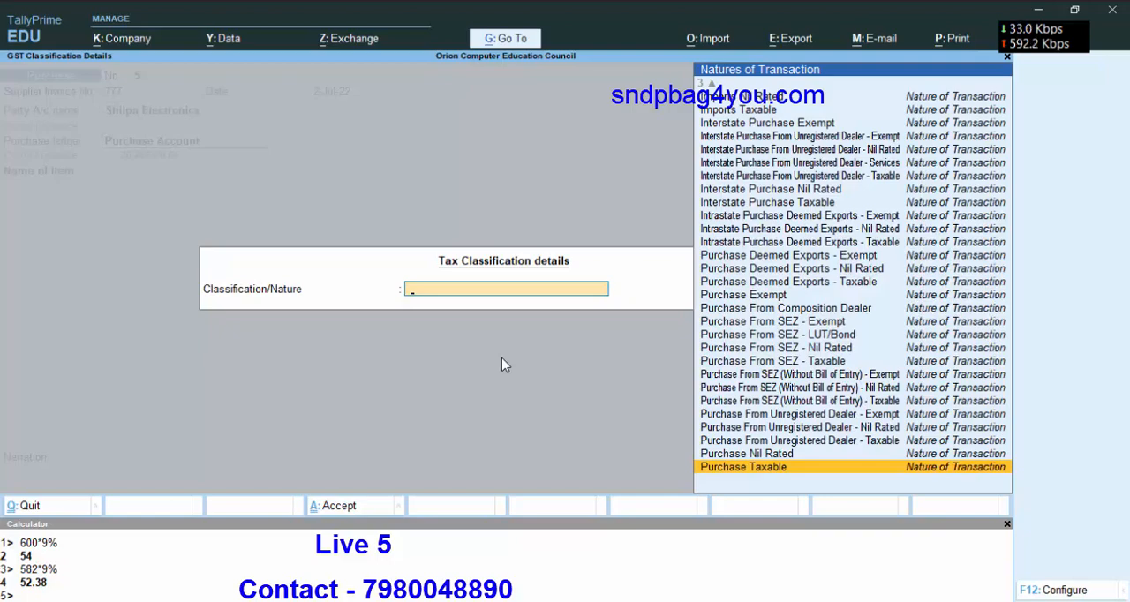
key("Up")
key("Up")
key("Up")
key("Up")
key("Up")
key("Up")
key("Up")
key("Up")
key("Up")
key("Up")
key("Up")
key("Up")
key("Up")
key("Up")
key("Up")
key("Up")
key("Up")
key("Up")
key("Up")
key("Up")
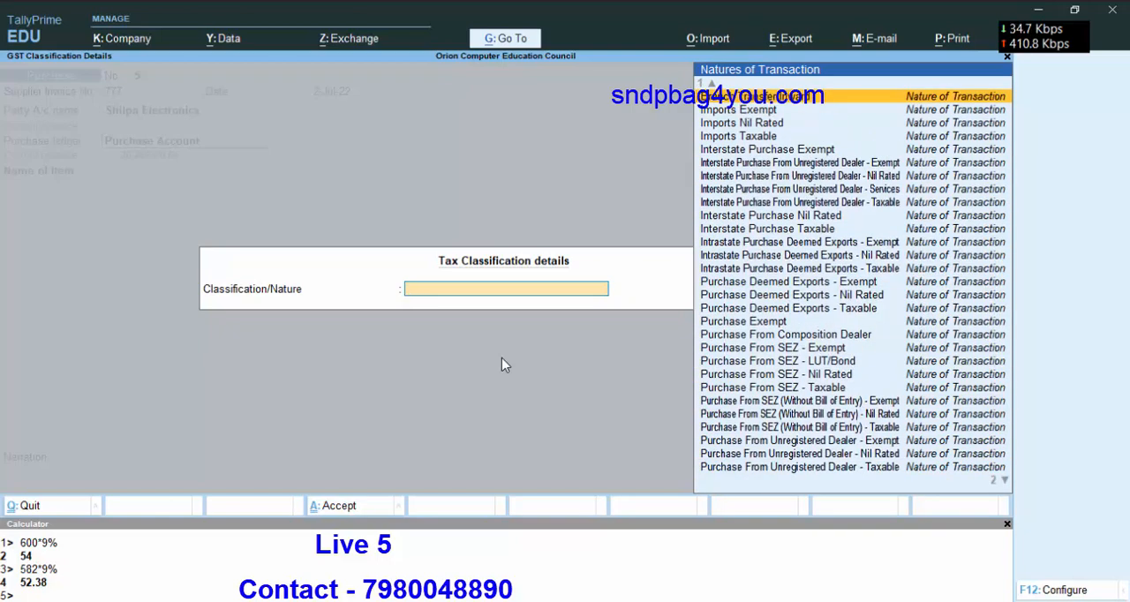
key("Down")
key("Down")
key("Down")
key("Down")
key("Down")
key("Down")
key("Down")
key("Down")
key("Down")
key("Down")
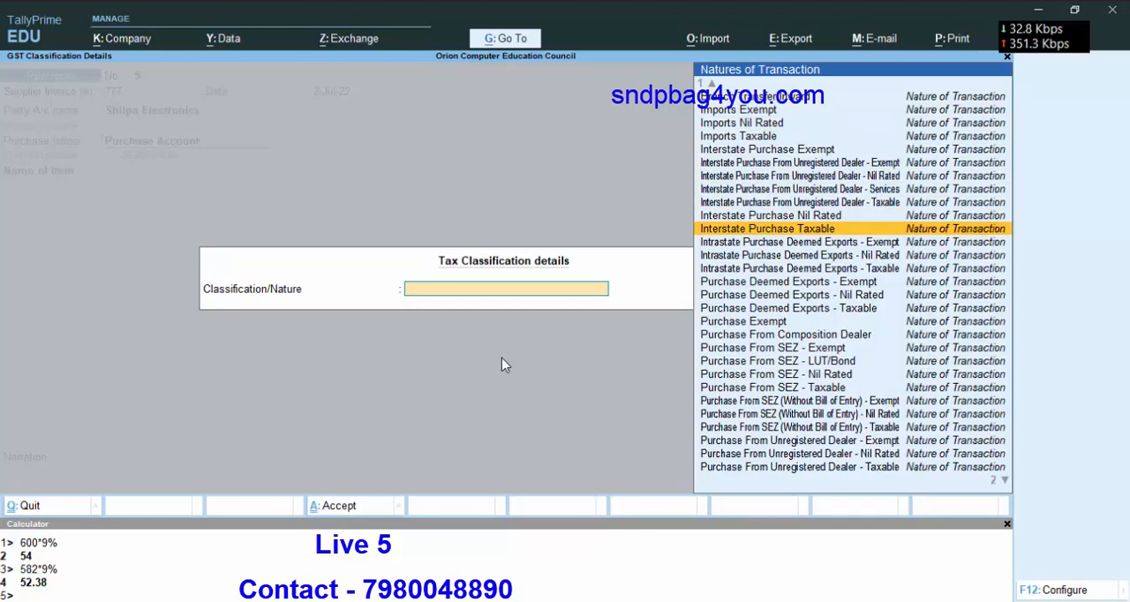
key("Return")
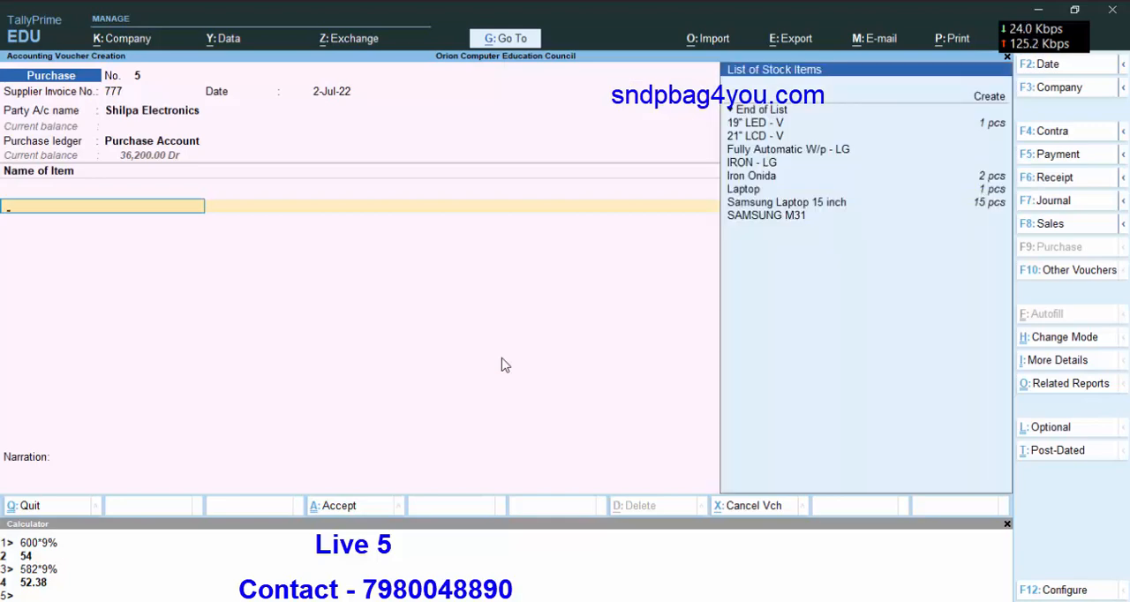
Add the stock item IRON - LG with a quantity of 1 pcs at the 800.00 rate.
key("Down")
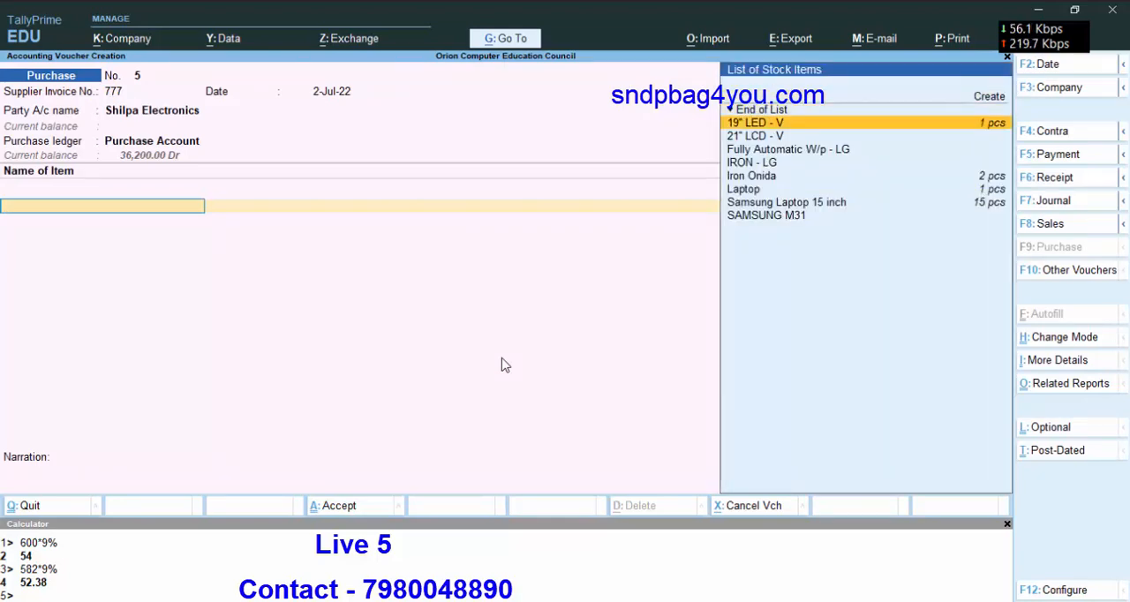
key("Down")
key("Down")
key("Down")
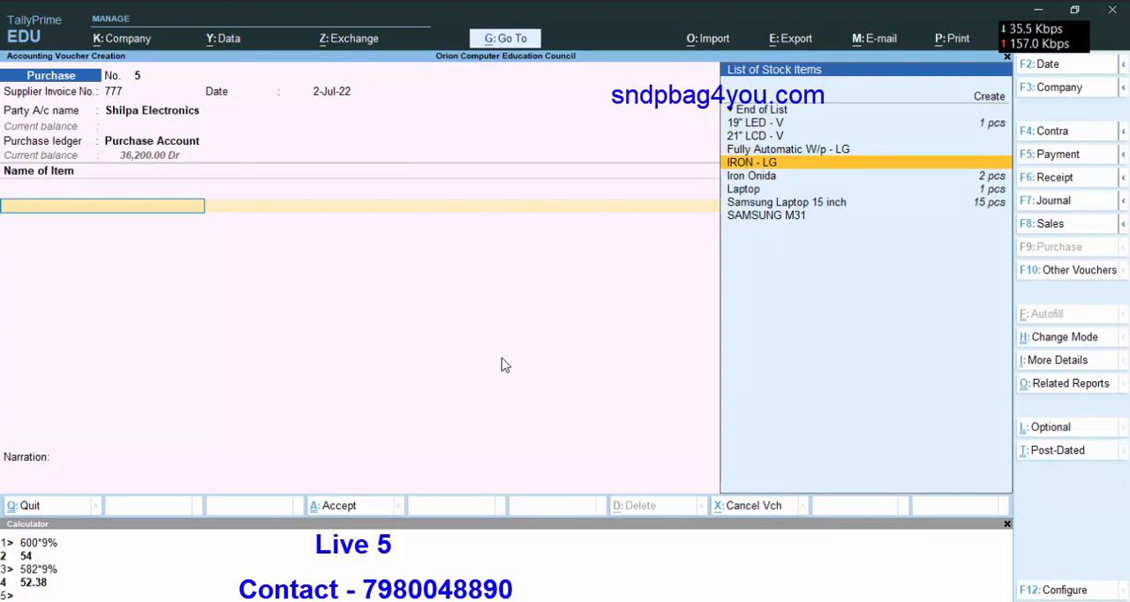
key("Return")
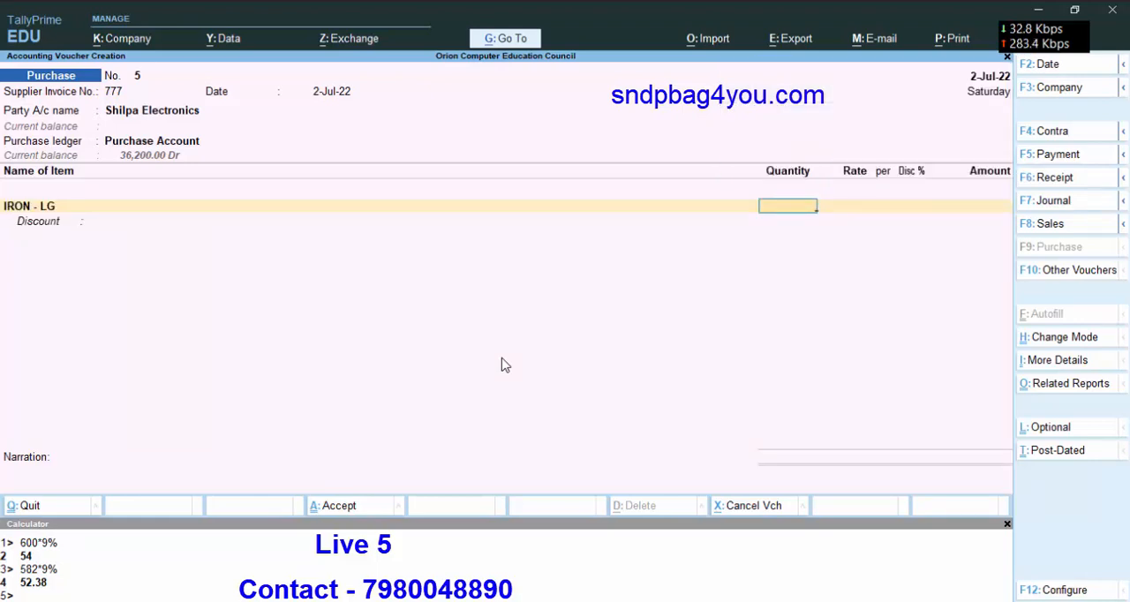
type("1")
key("Return")
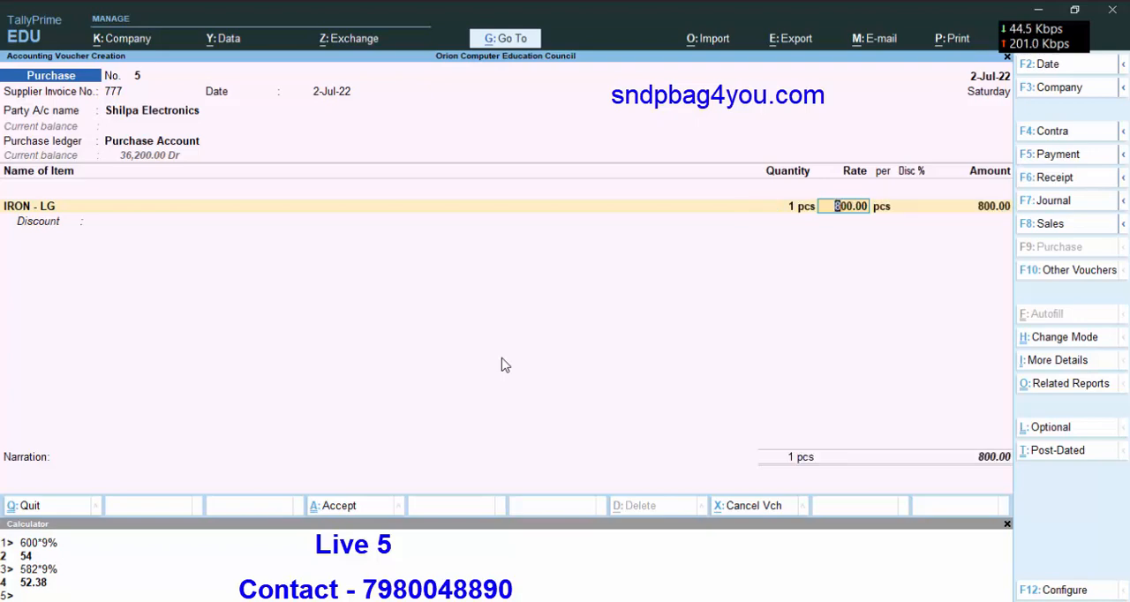
key("Return")
key("Return")
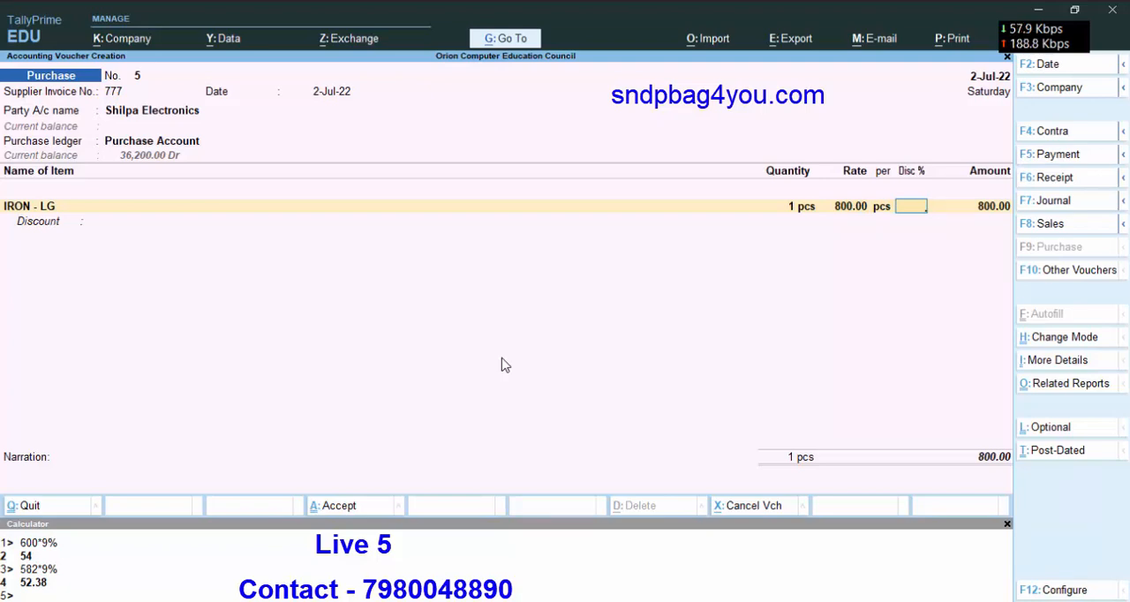
Give the IRON - LG line a 5 % column discount and leave its item-level Discount blank.
type("5")
left_click(500, 365)
key("Return")
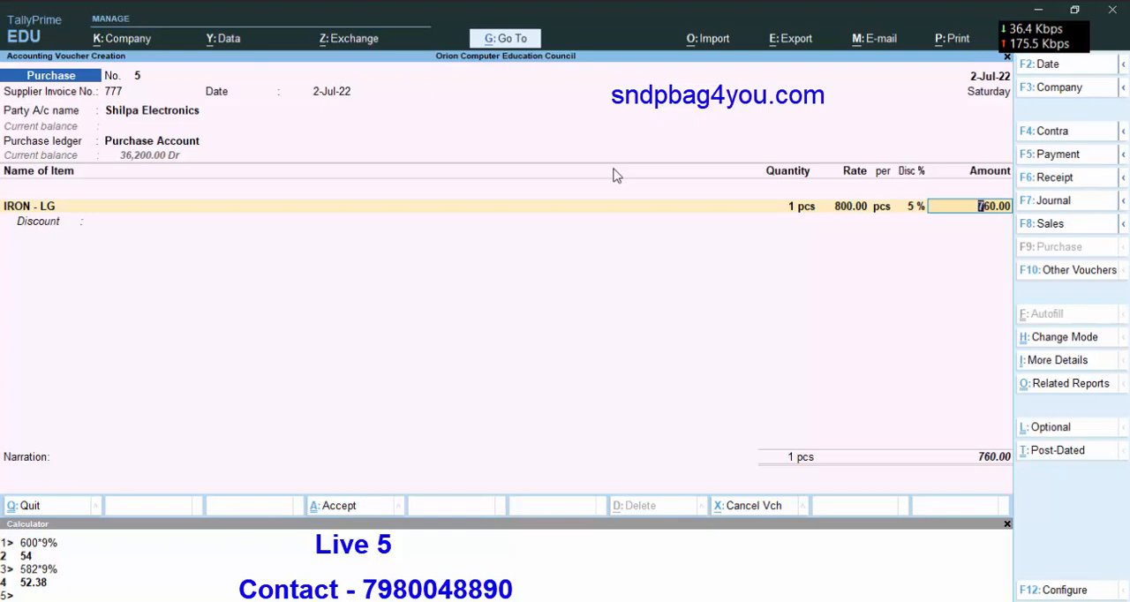
key("Return")
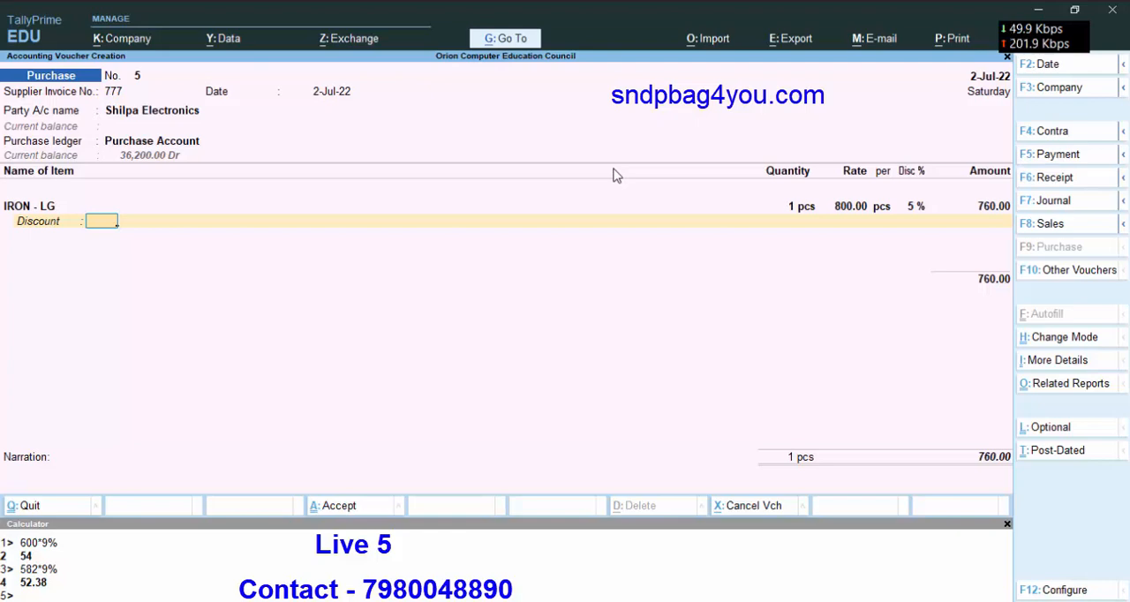
key("Return")
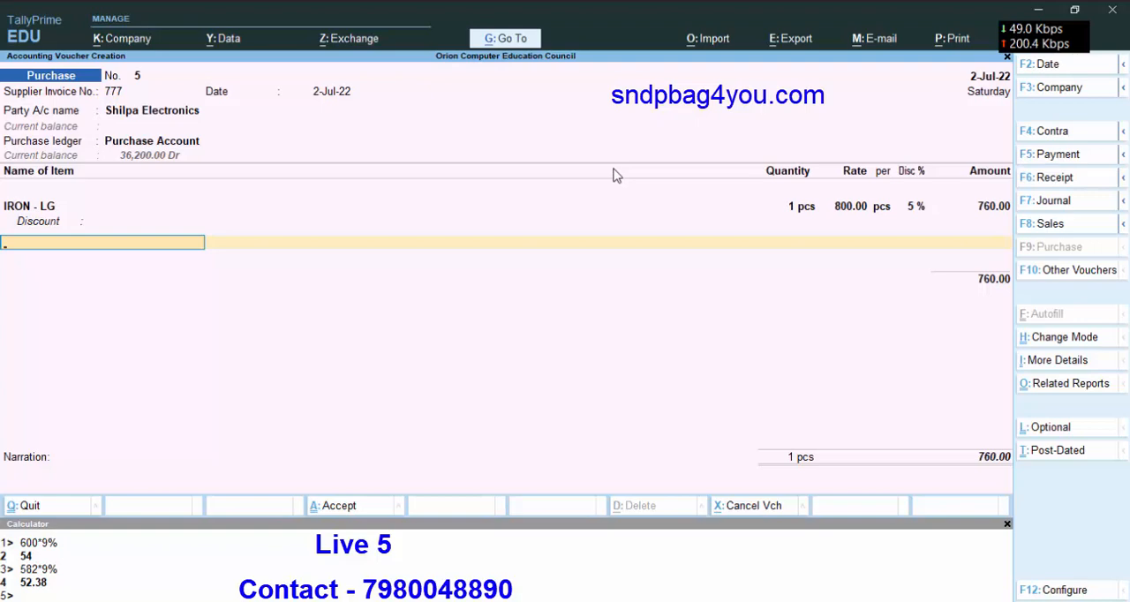
Add SAMSUNG M31 as a second item with 1 pcs at the 21,000.00 rate and no column discount.
key("space")
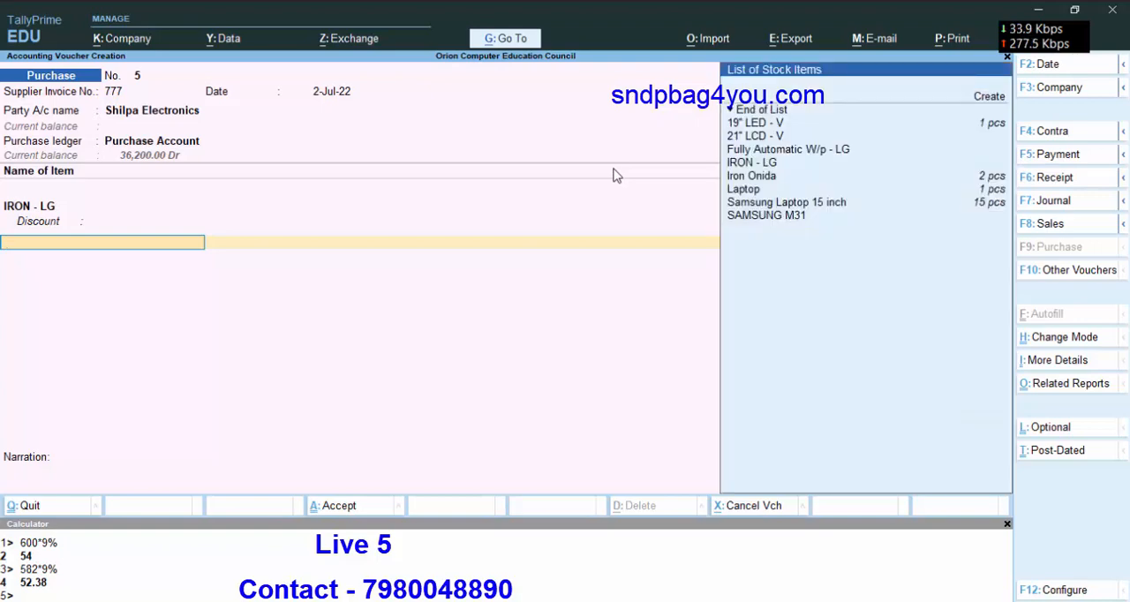
key("Down")
key("Down")
key("Down")
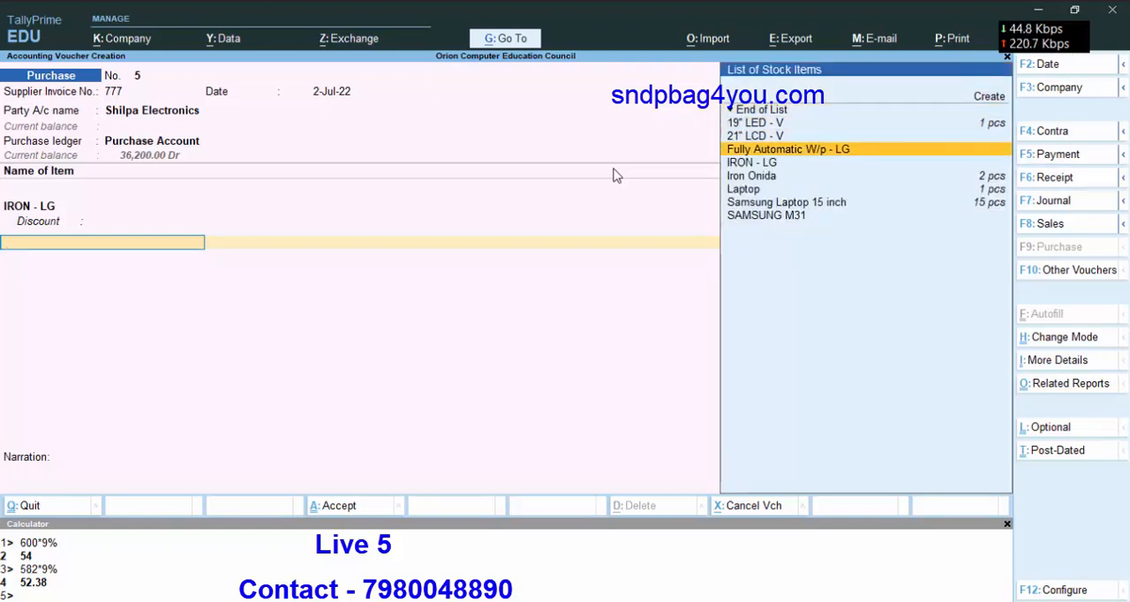
key("Down")
key("Down")
key("Down")
key("Down")
key("Down")
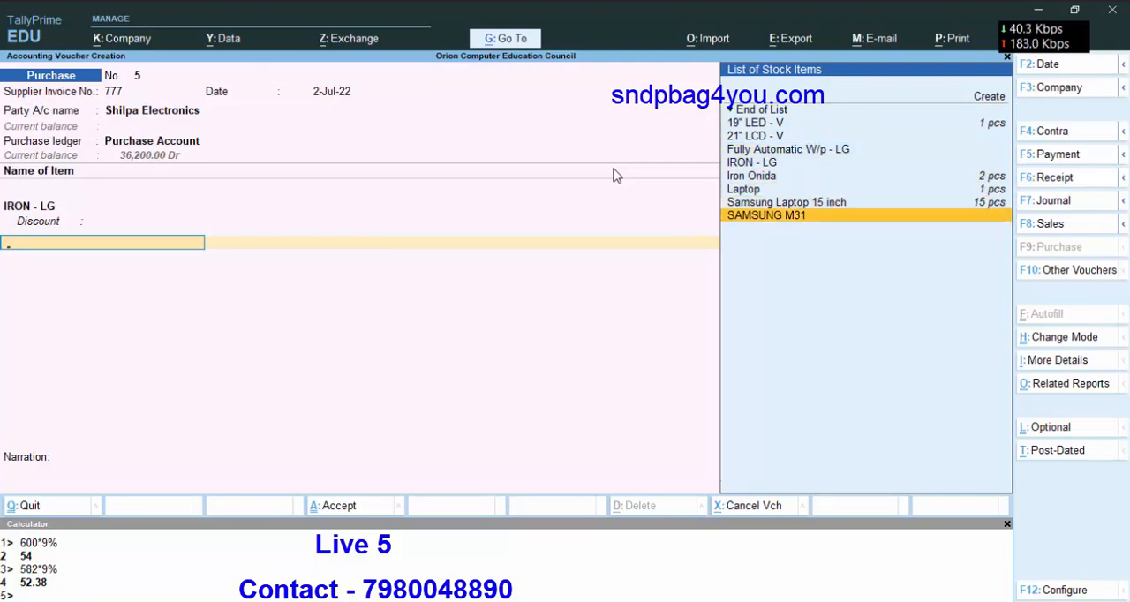
key("Return")
type("1")
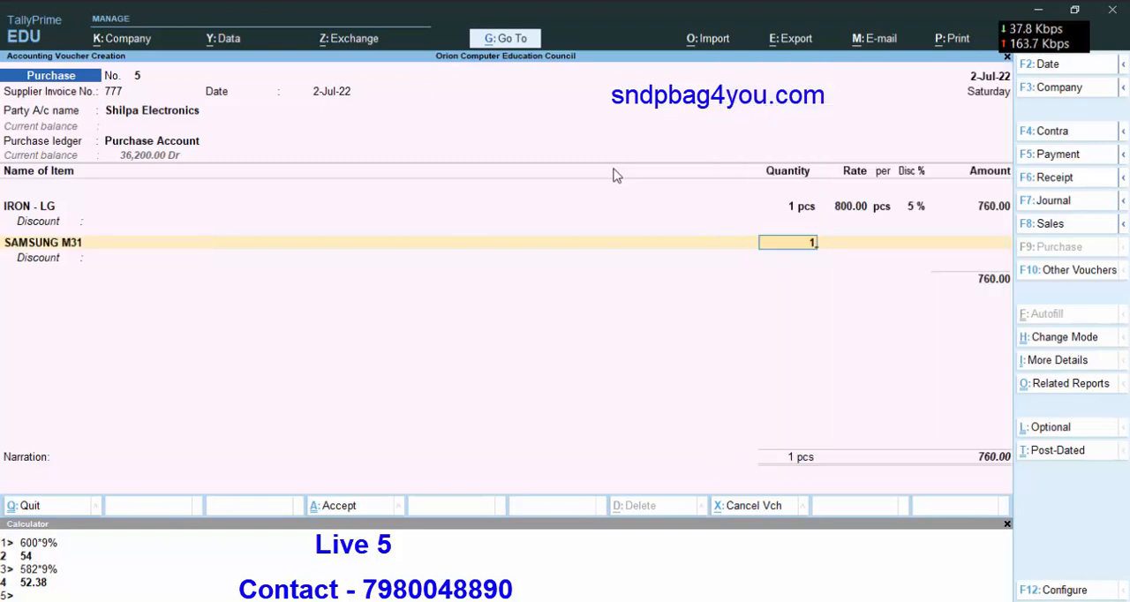
key("Return")
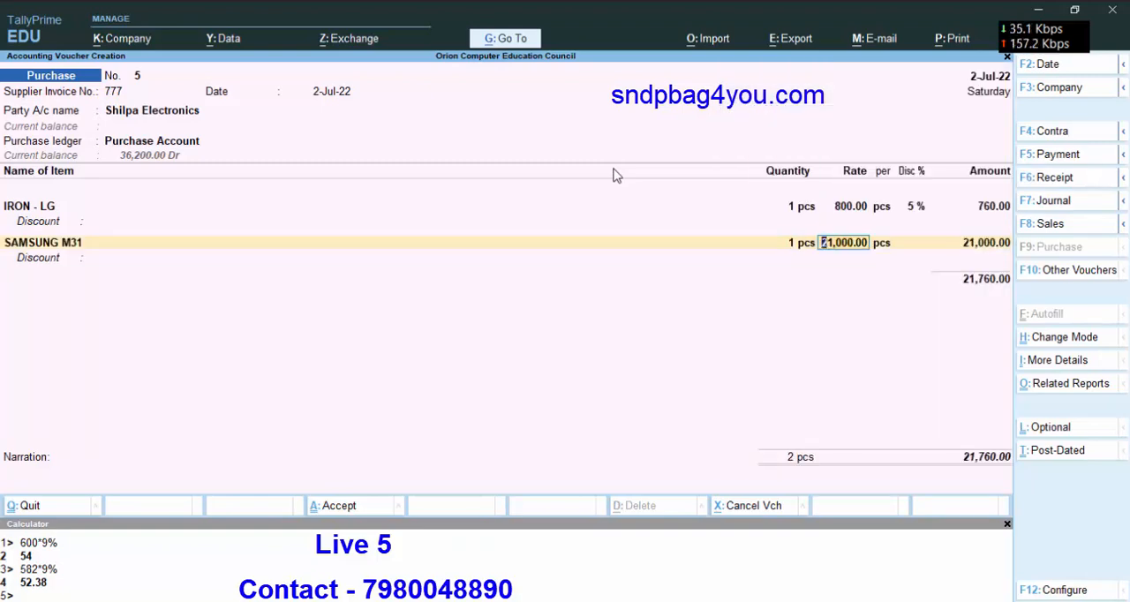
key("Return")
key("Return")
key("Return")
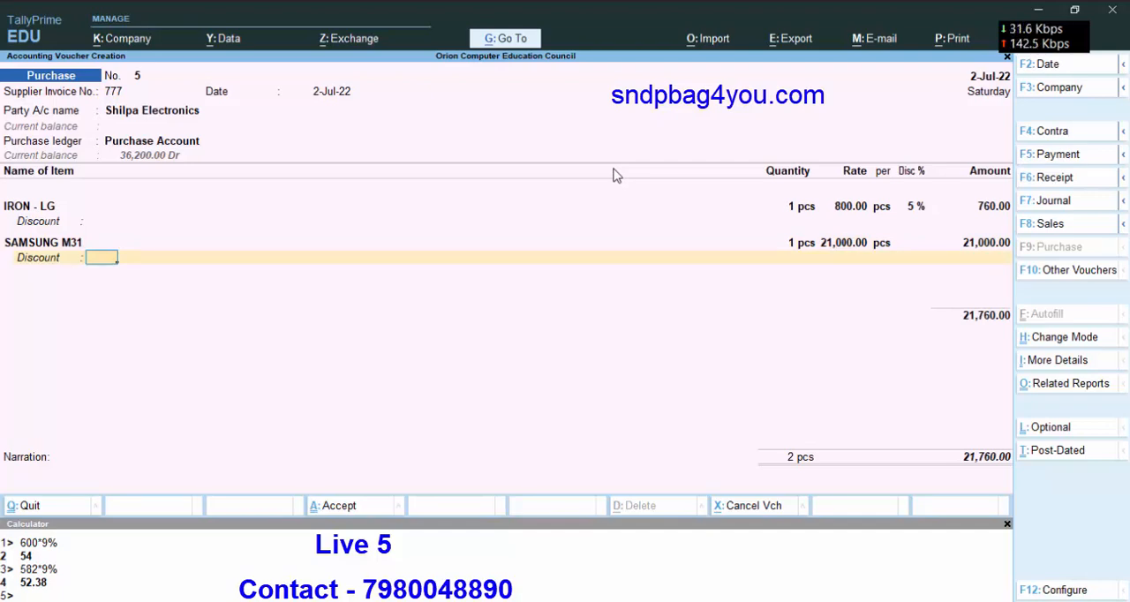
Remove the SAMSUNG M31 line from the voucher by replacing the item with End of List.
key("BackSpace")
key("BackSpace")
key("BackSpace")
key("BackSpace")
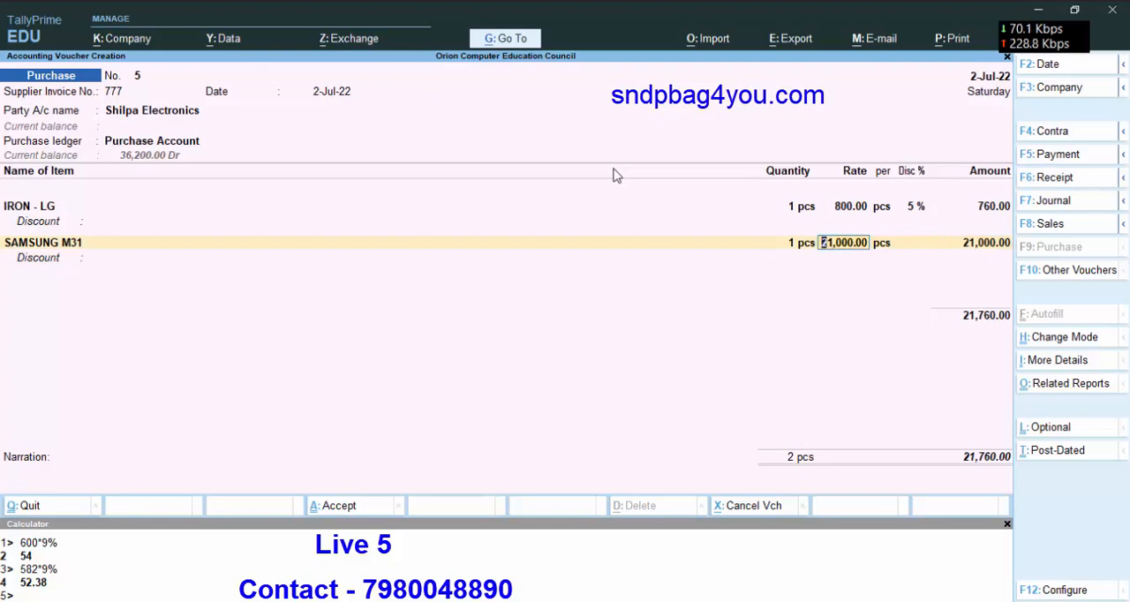
key("BackSpace")
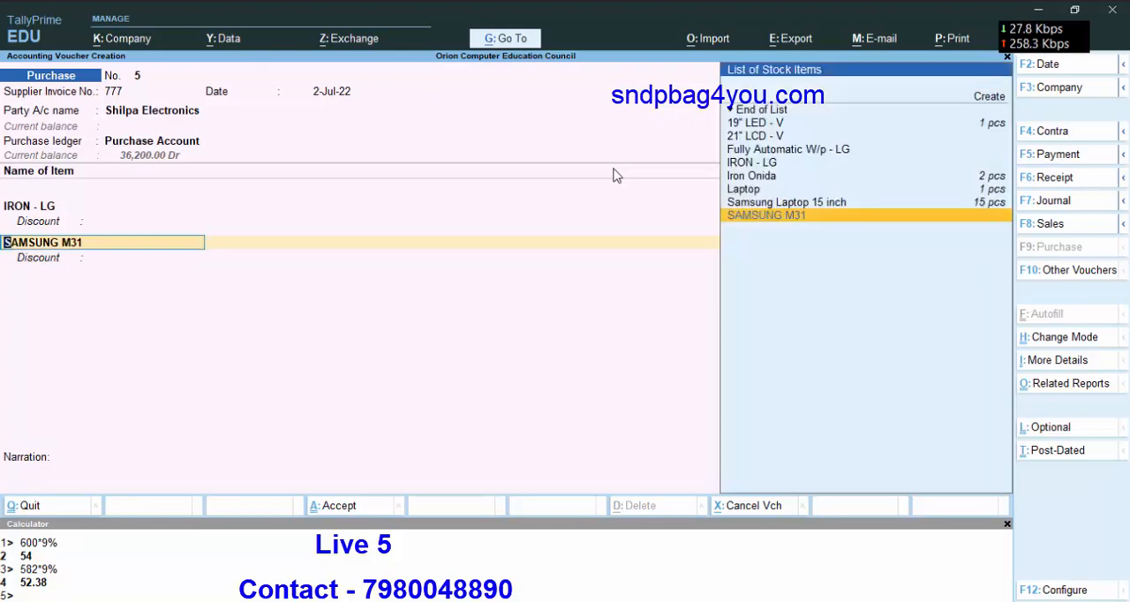
key("Up")
key("Up")
key("Up")
key("Up")
key("Up")
key("Up")
key("Up")
key("Up")
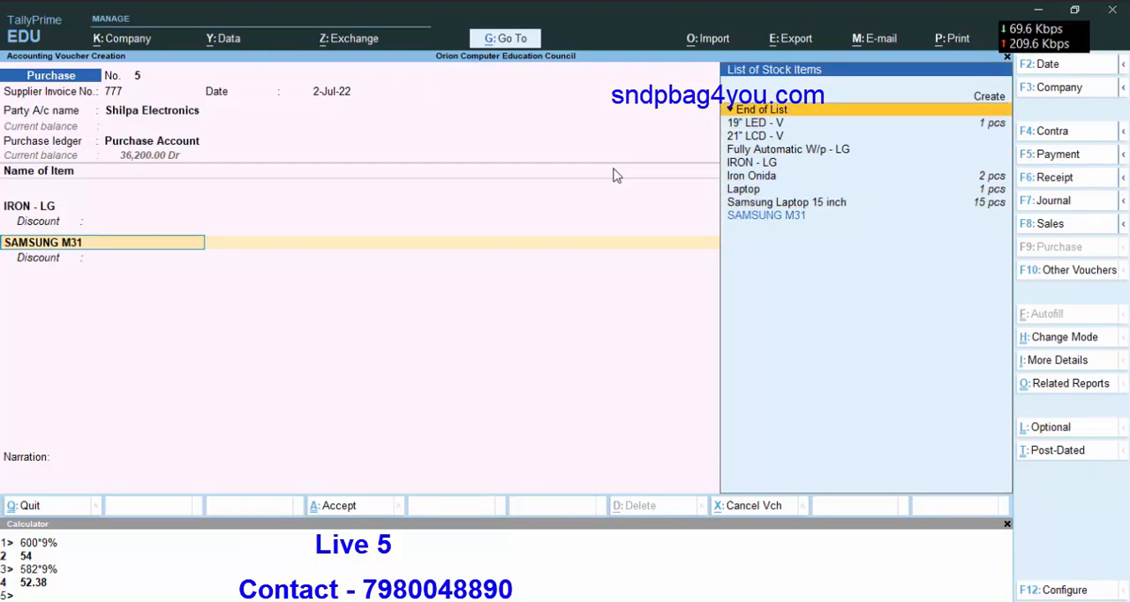
key("Return")
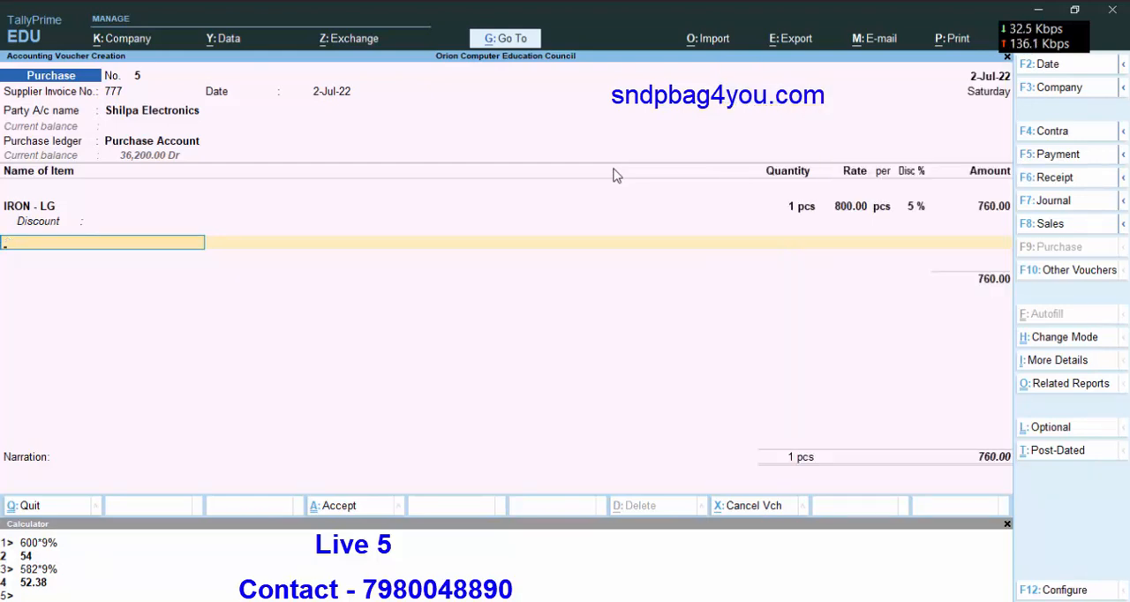
key("Return")
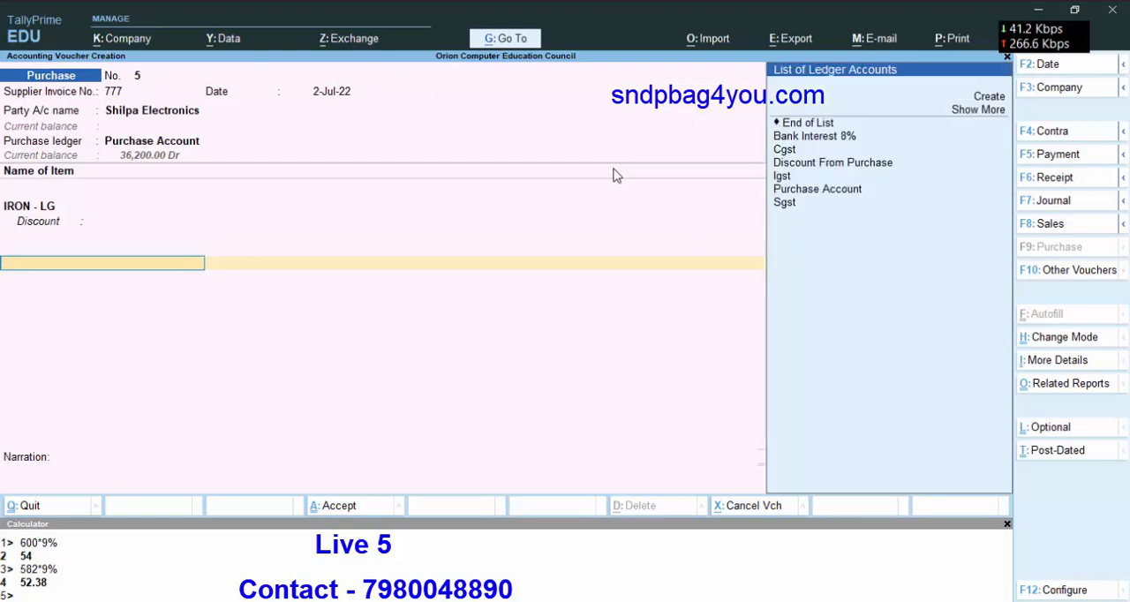
key("Down")
key("Down")
key("Down")
key("Down")
key("Down")
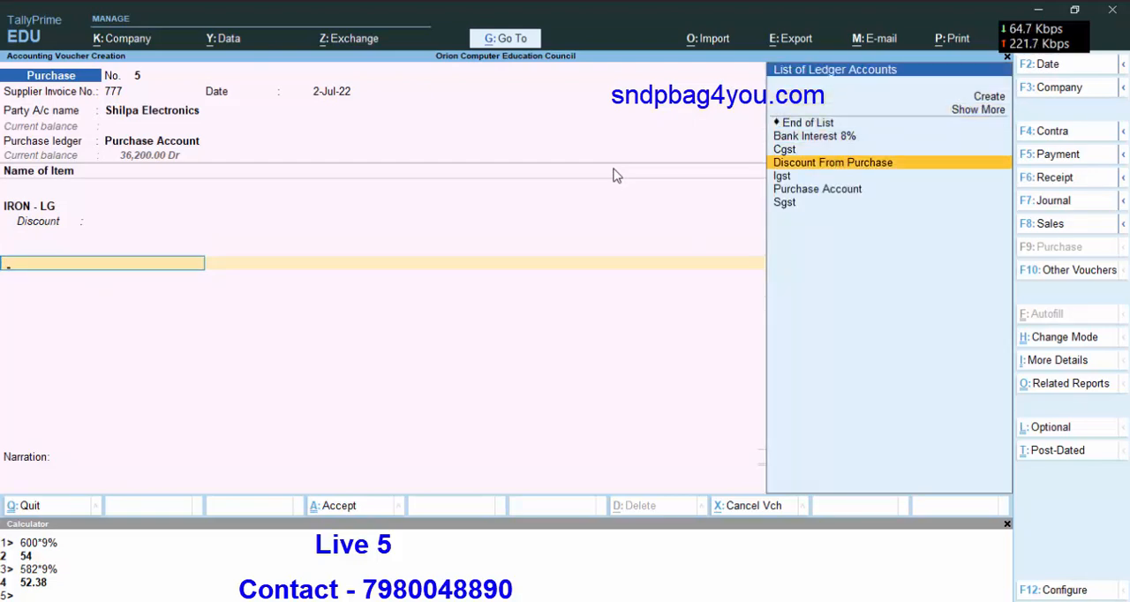
key("Return")
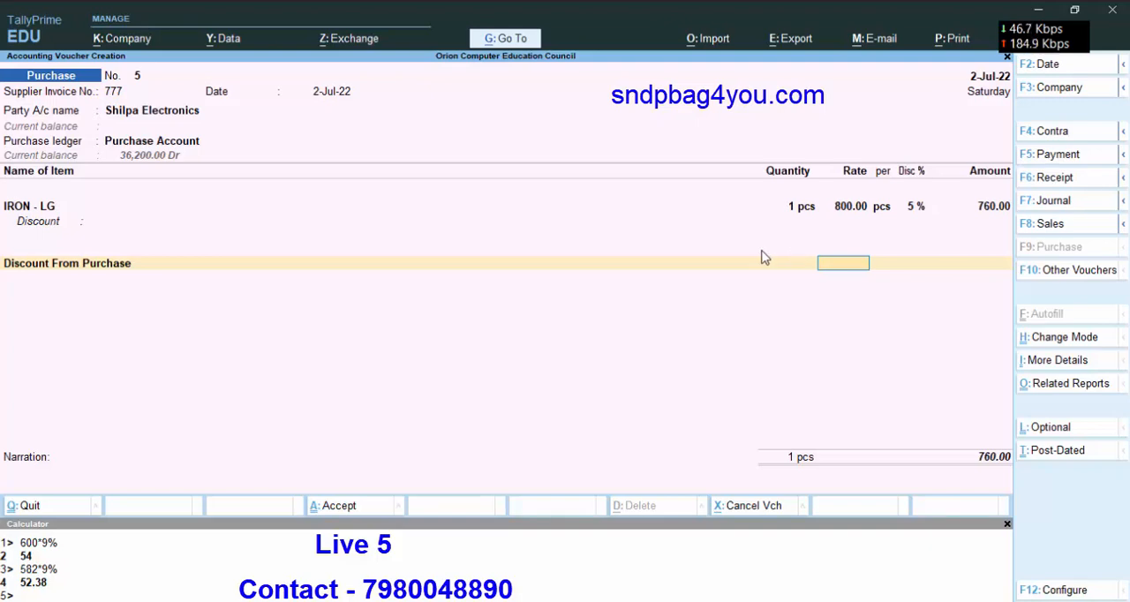
key("BackSpace")
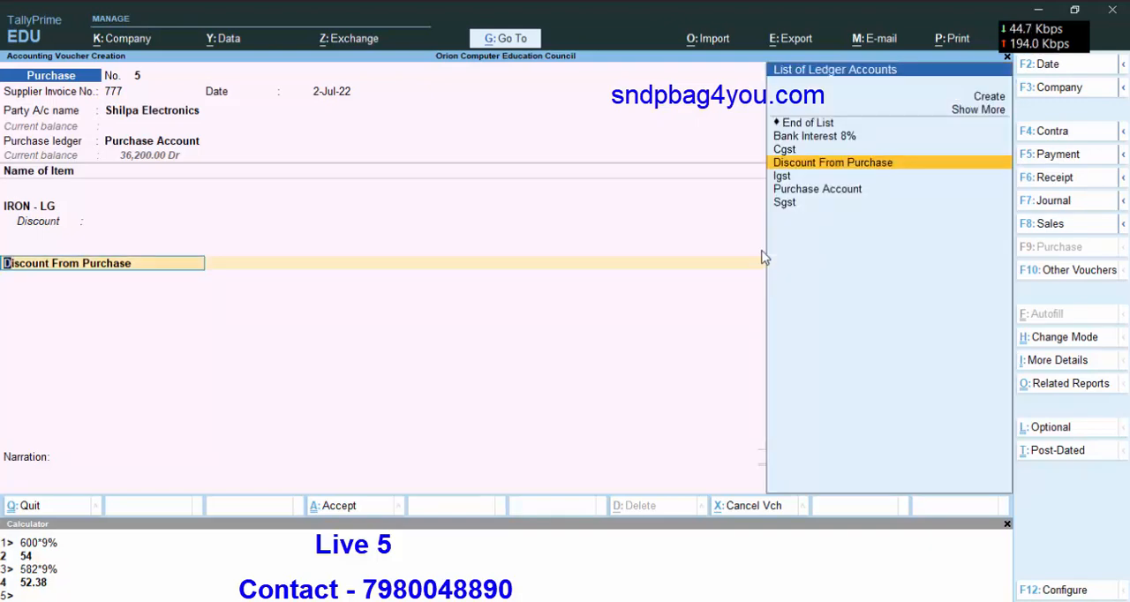
Add the Igst ledger with its automatically calculated tax amount below IRON - LG and end the ledger list.
key("Down")
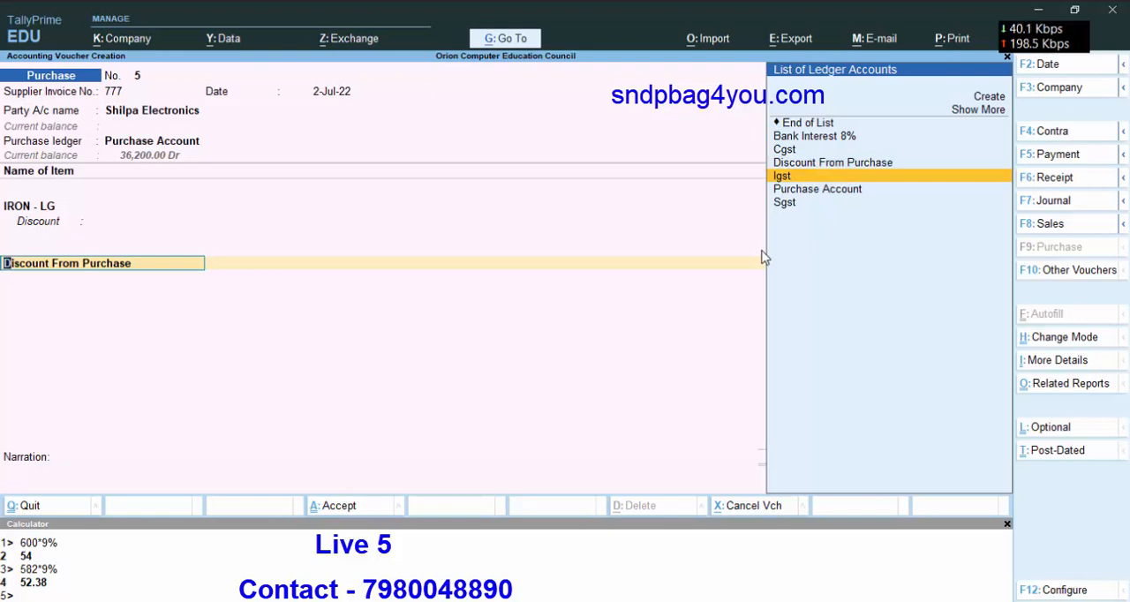
key("Return")
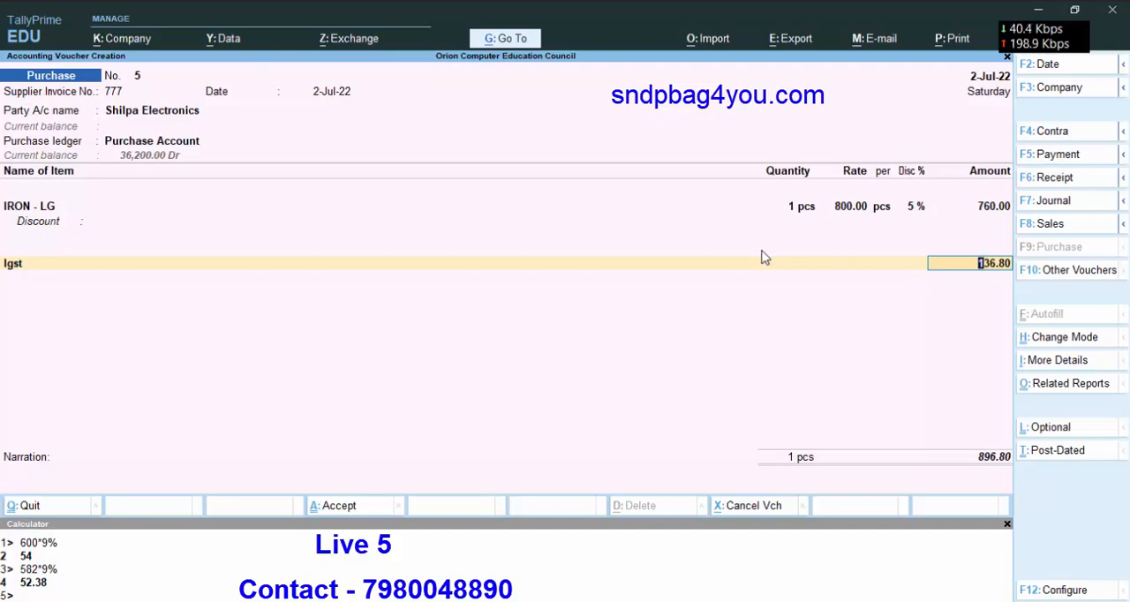
key("Return")
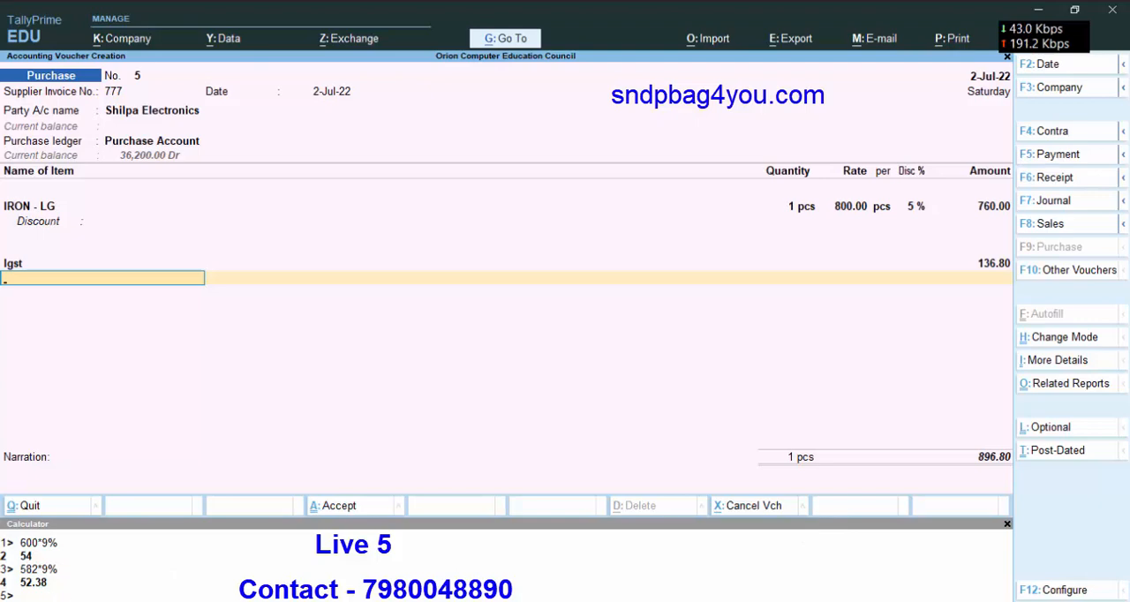
key("r")
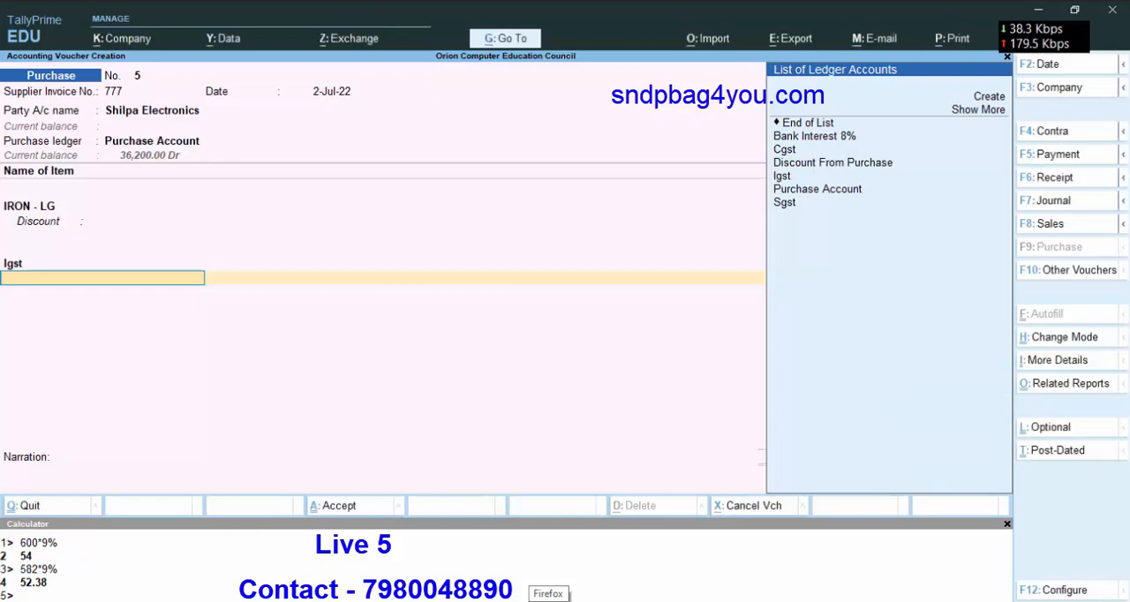
left_click(822, 124)
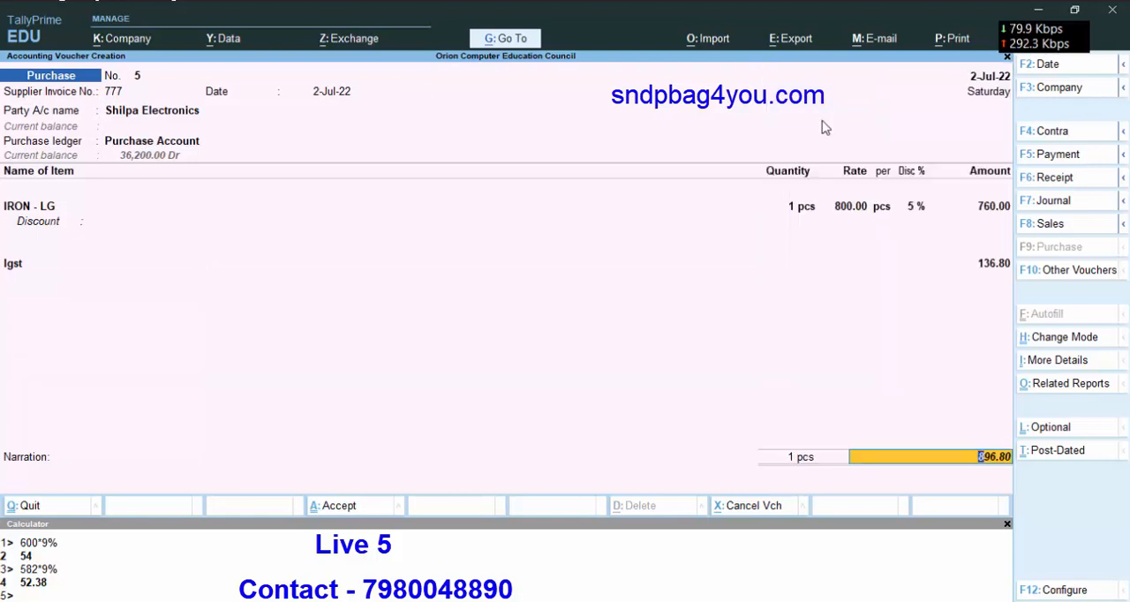
Check the IGST amount by computing 760*18% in the calculator.
left_click(39, 597)
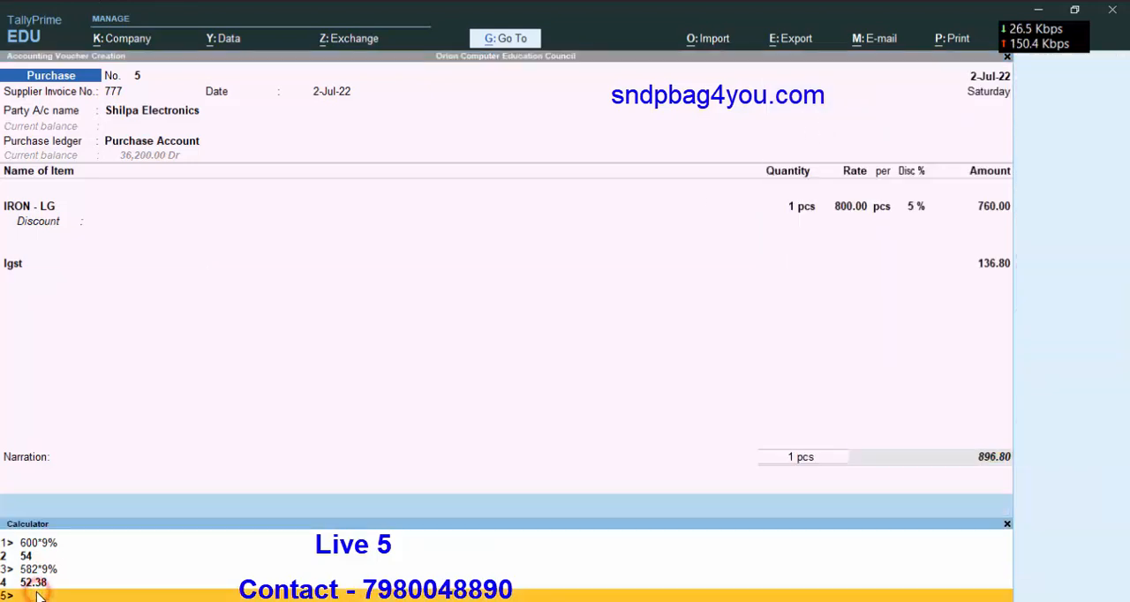
left_click(39, 597)
left_click(39, 596)
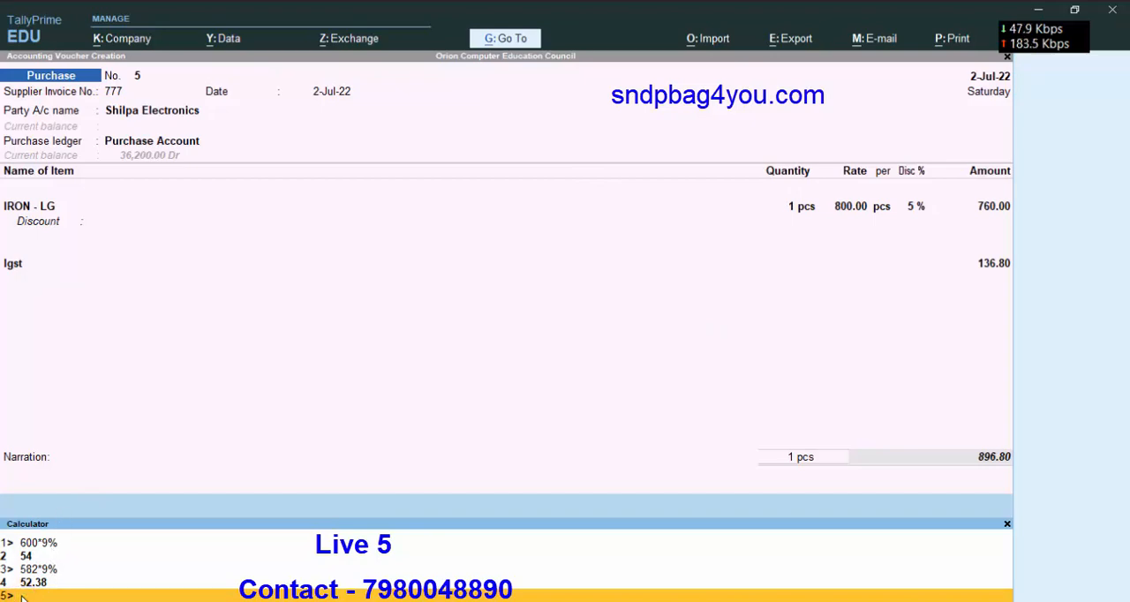
type("0*")
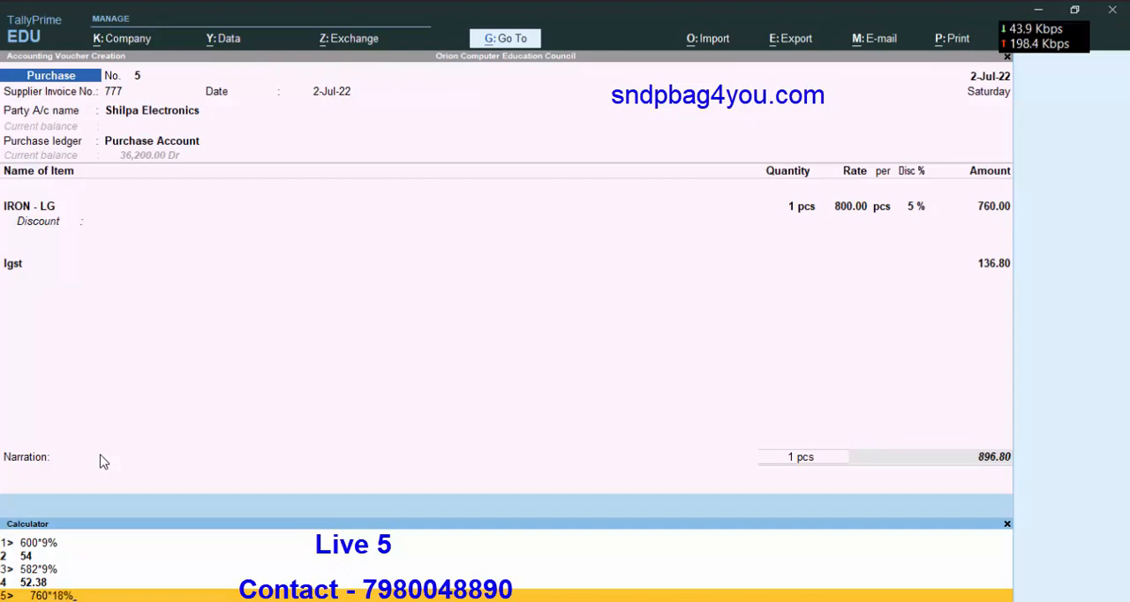
key("Return")
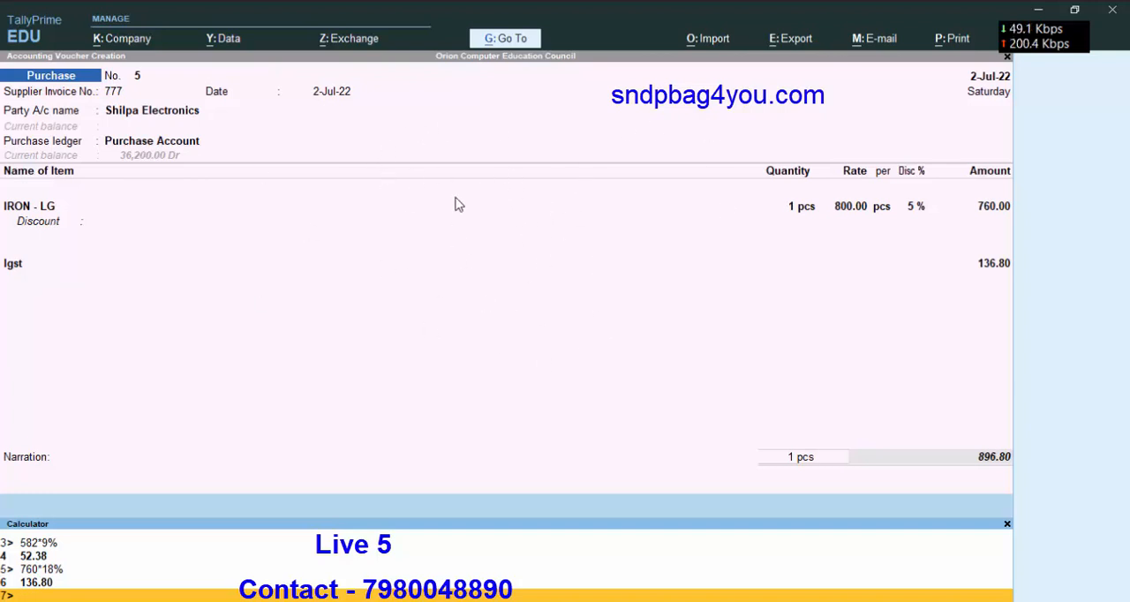
Keep the Igst amount, allocate Shilpa Electronics' bill as a New Ref under the supplier invoice number, and save the purchase voucher.
left_click(467, 265)
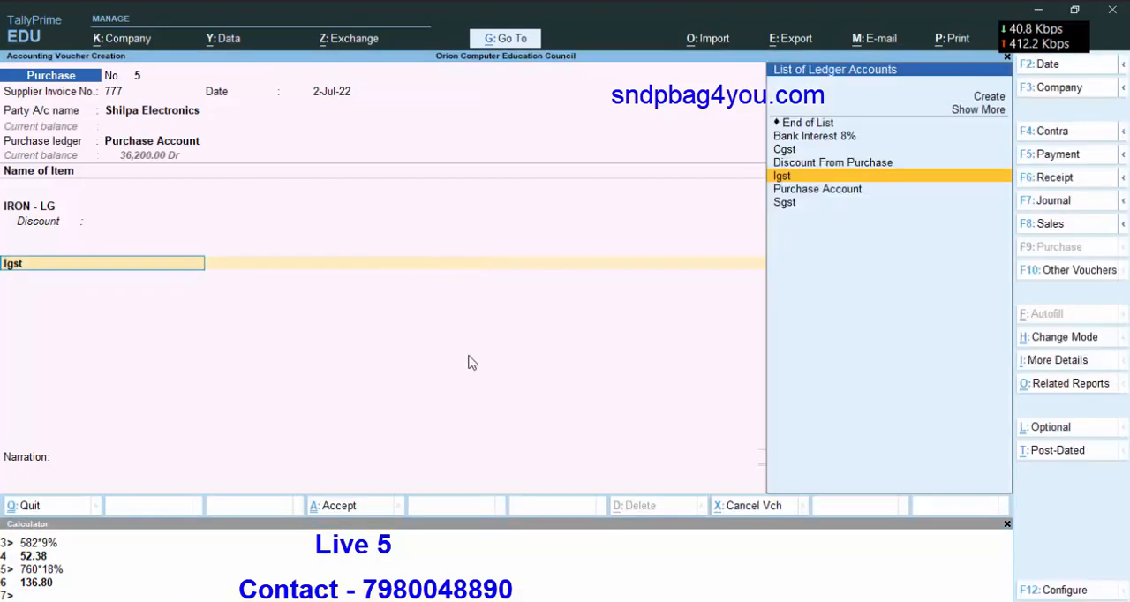
key("Return")
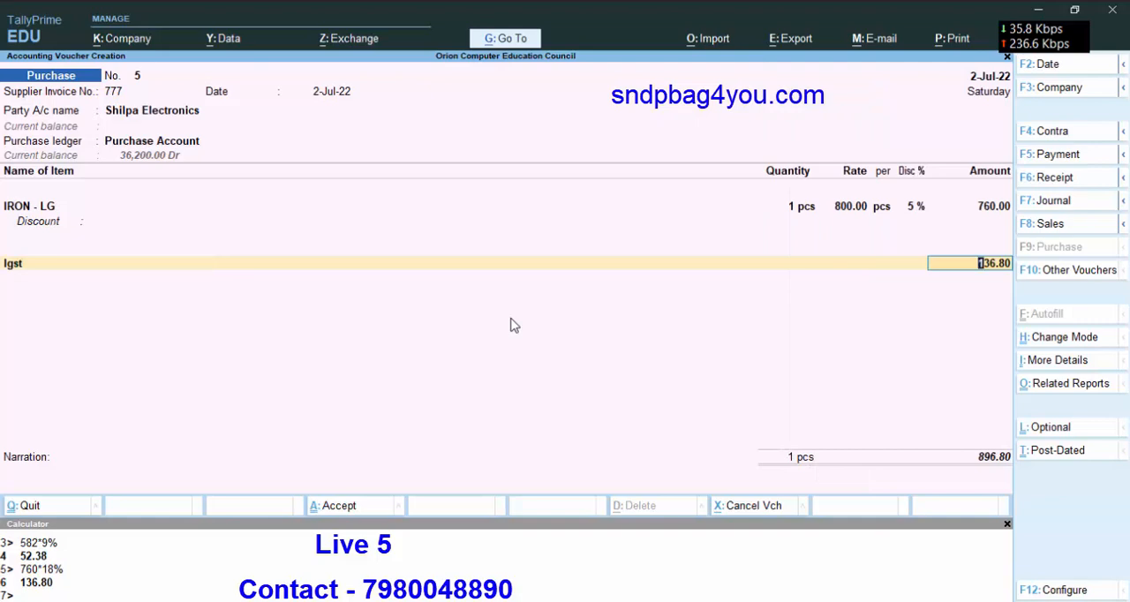
key("Return")
key("Return")
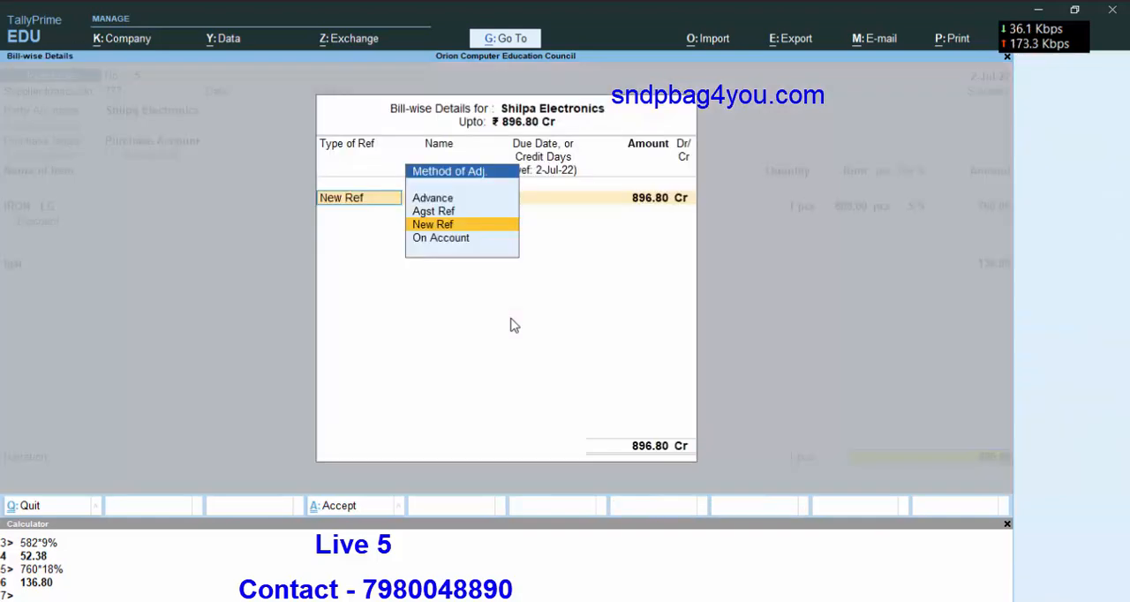
key("Return")
key("Return")
key("Return")
key("Return")
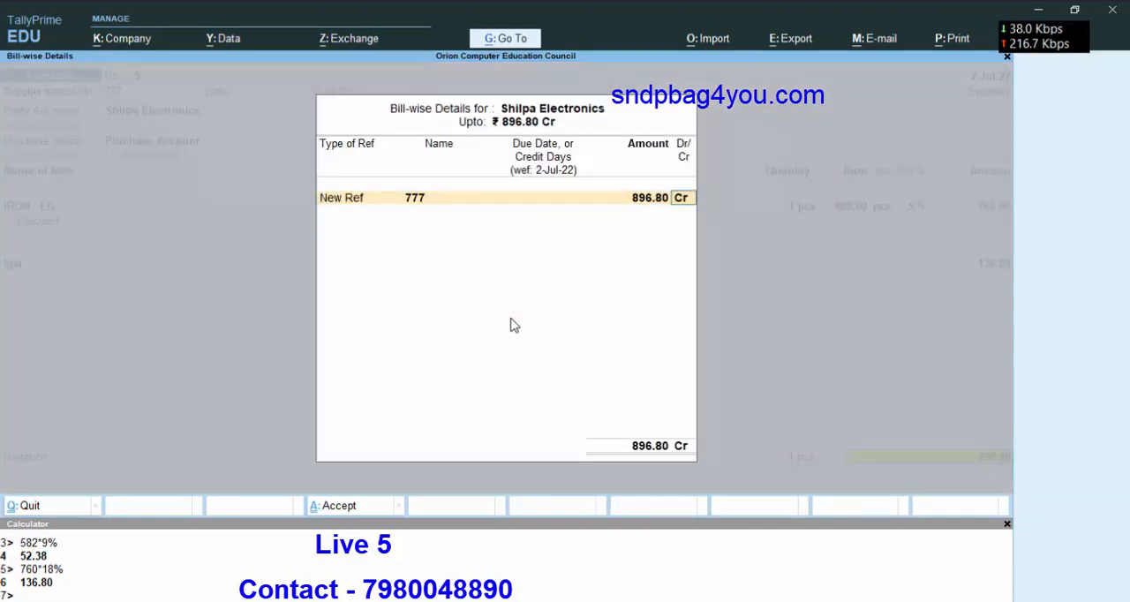
key("Return")
key("Return")
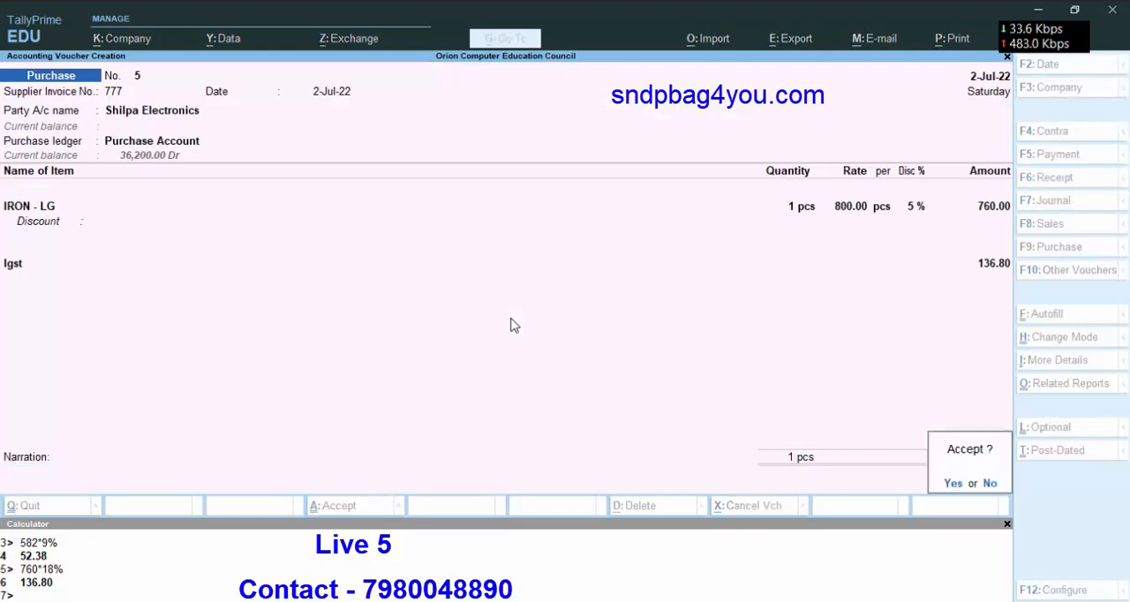
key("Return")
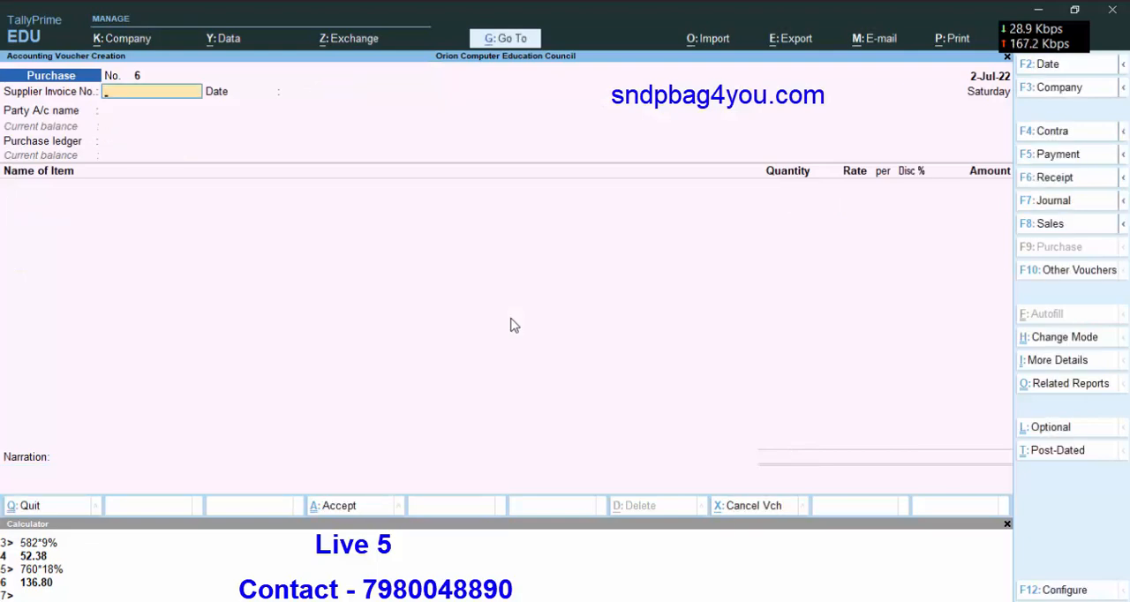
Close the calculator and leave voucher creation to return to the Gateway of Tally.
left_click(1008, 528)
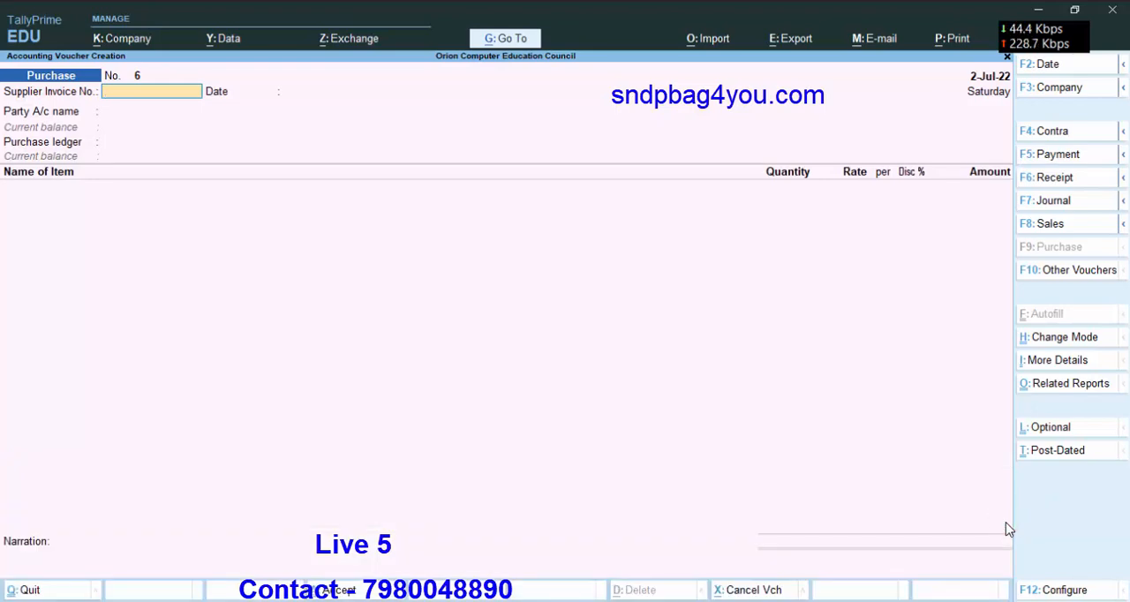
key("Escape")
key("Return")
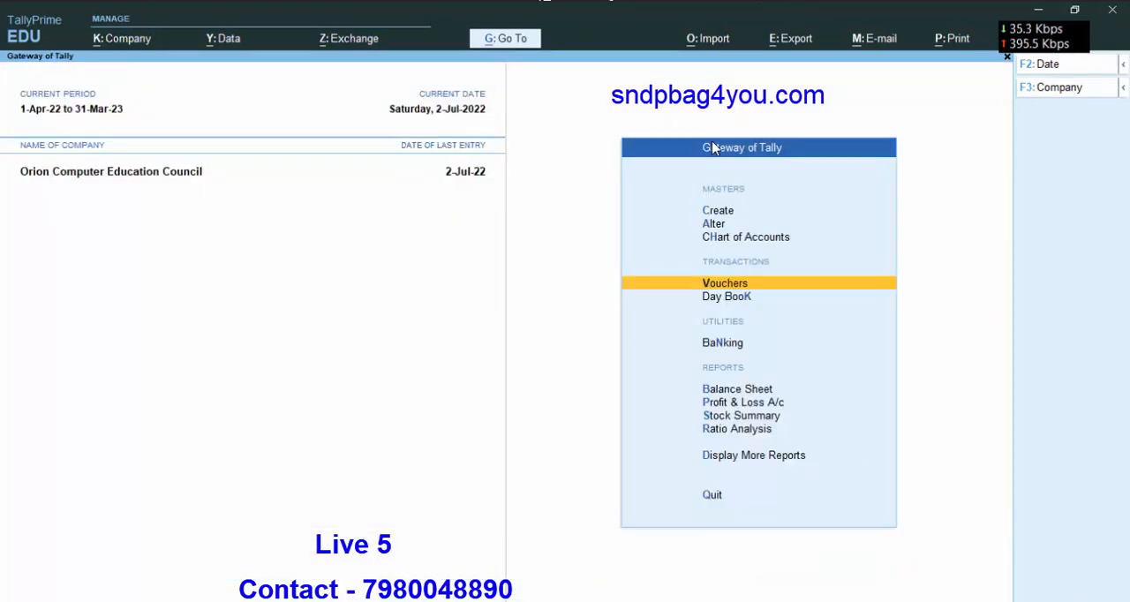
Review the pending supplier bills in the Payables outstandings report and return to the Gateway of Tally.
left_click(762, 457)
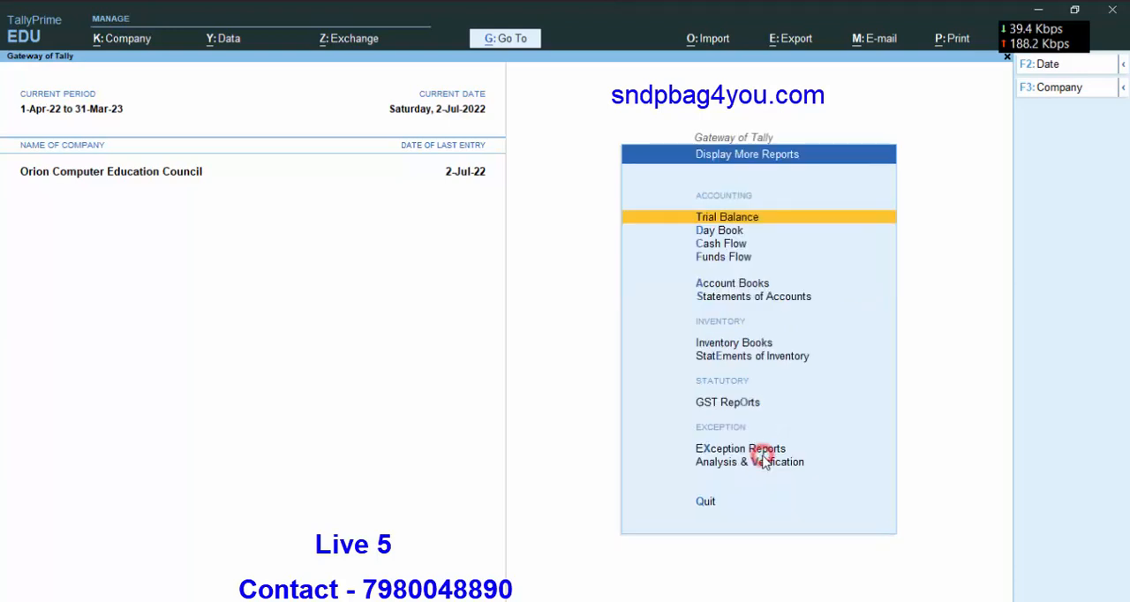
left_click(716, 298)
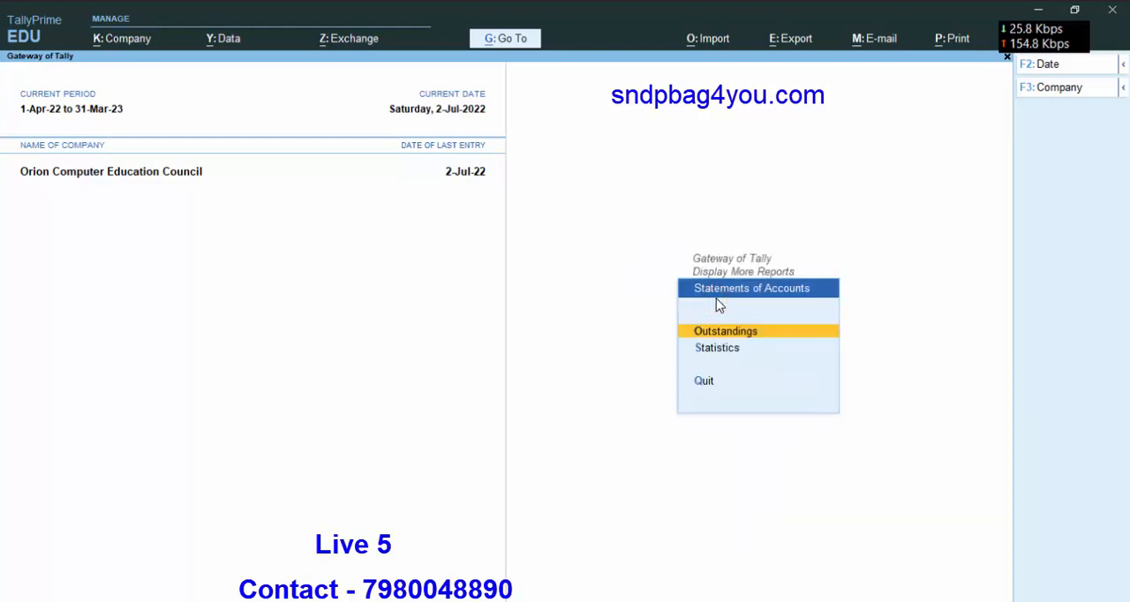
left_click(728, 331)
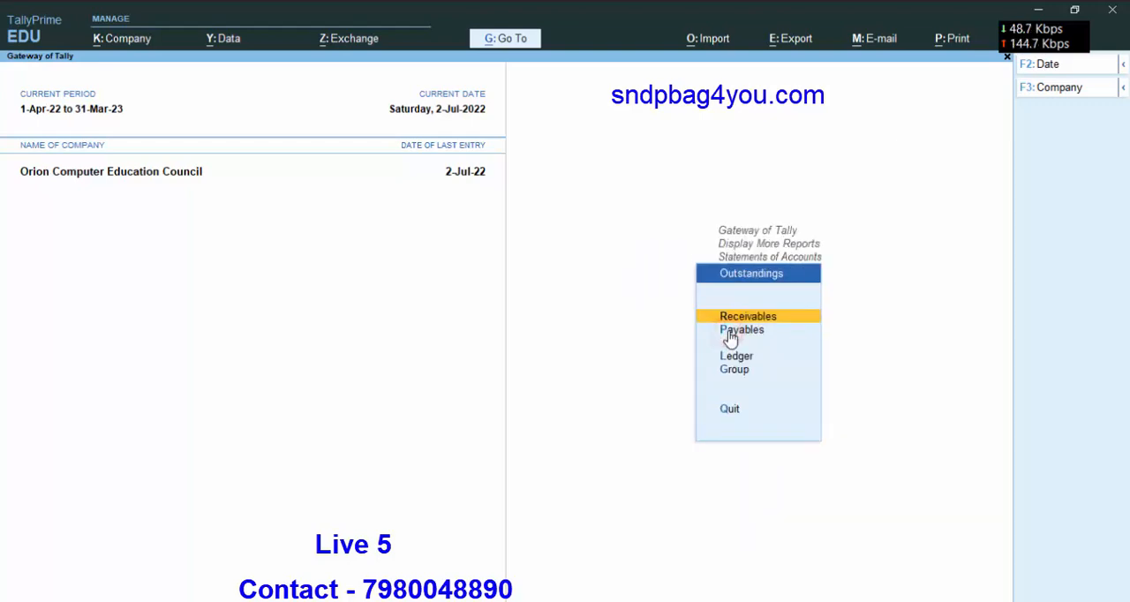
left_click(733, 334)
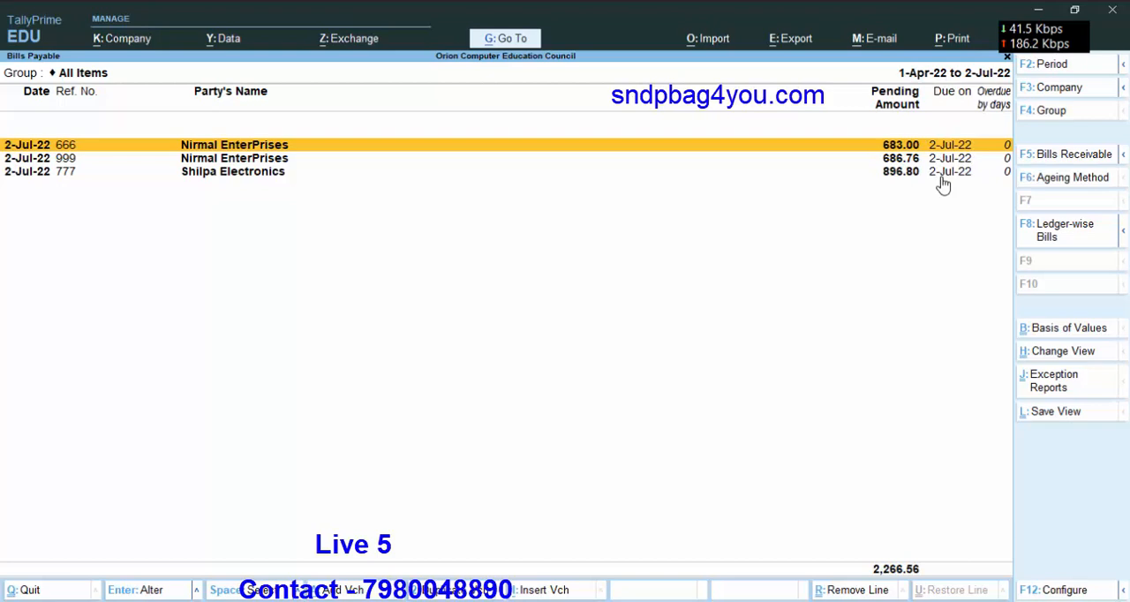
key("Escape")
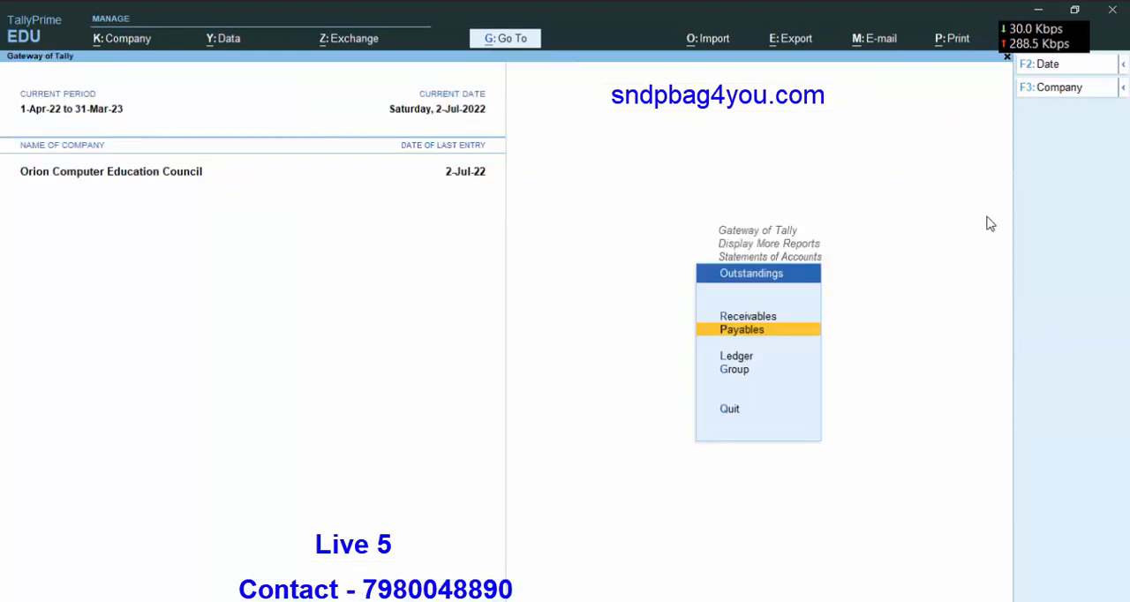
key("Escape")
key("Escape")
key("Escape")
key("Escape")
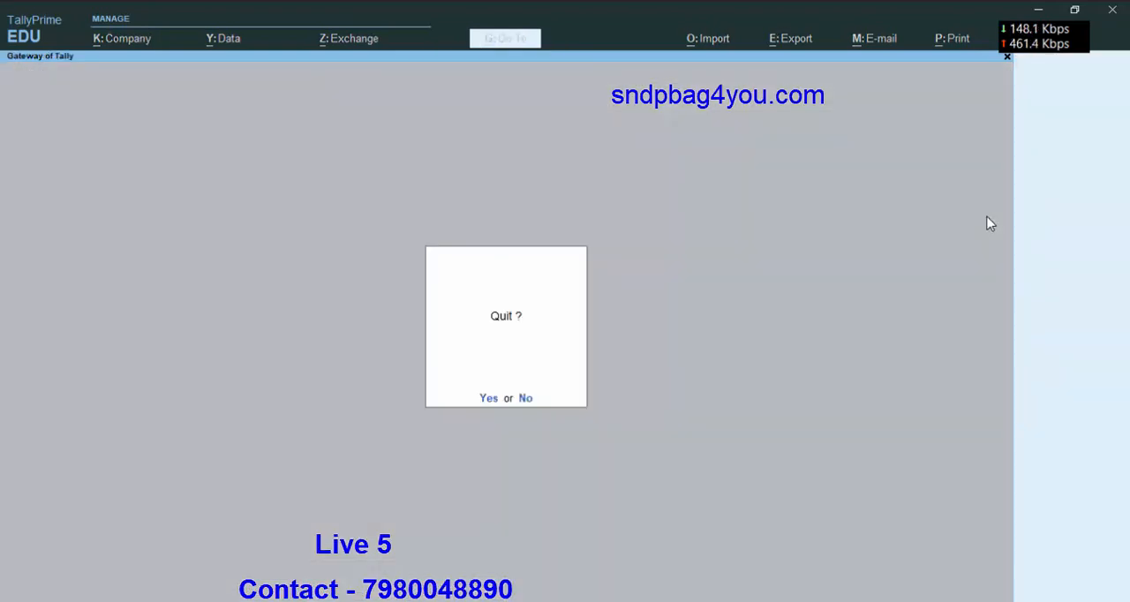
key("n")
Examine the Balance Sheet in detailed form, including the Duties & Taxes and Sundry Creditors balances, and close it.
left_click(738, 394)
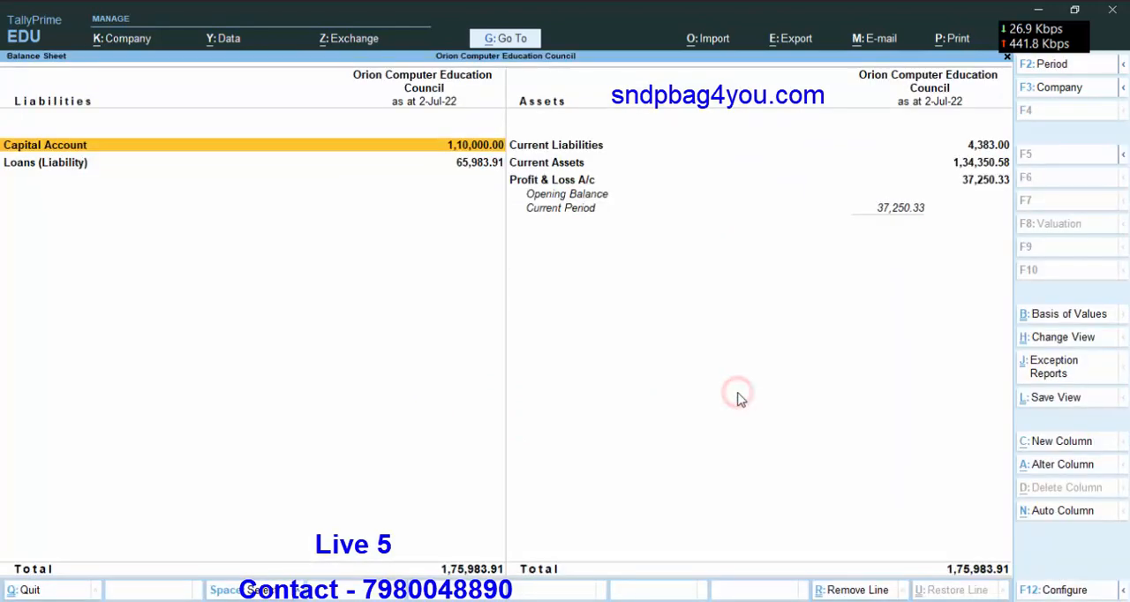
key("alt")
key("F1")
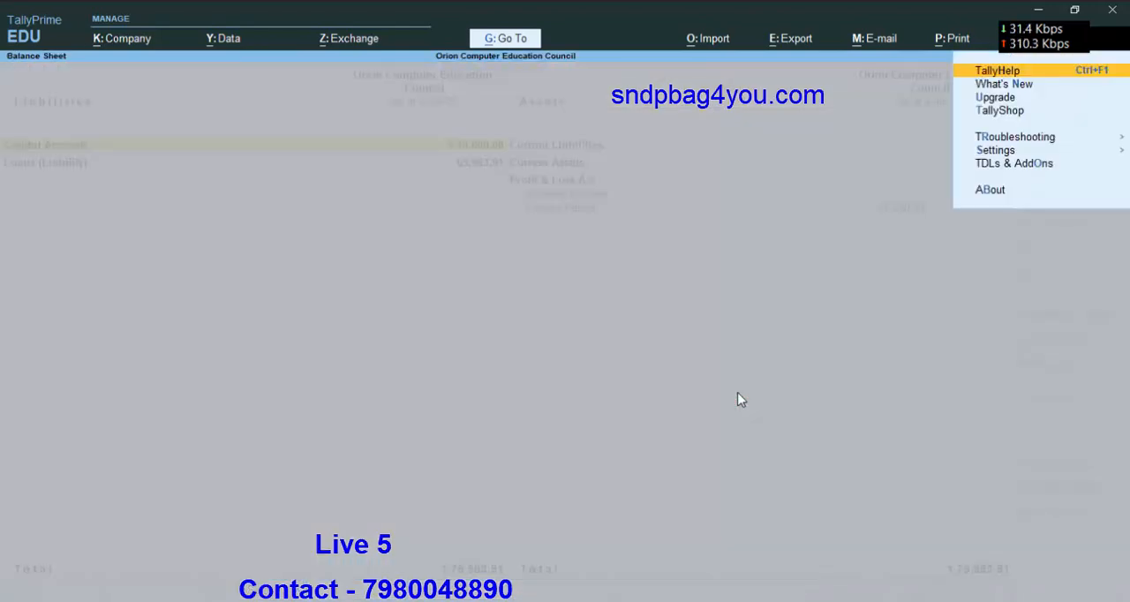
key("Escape")
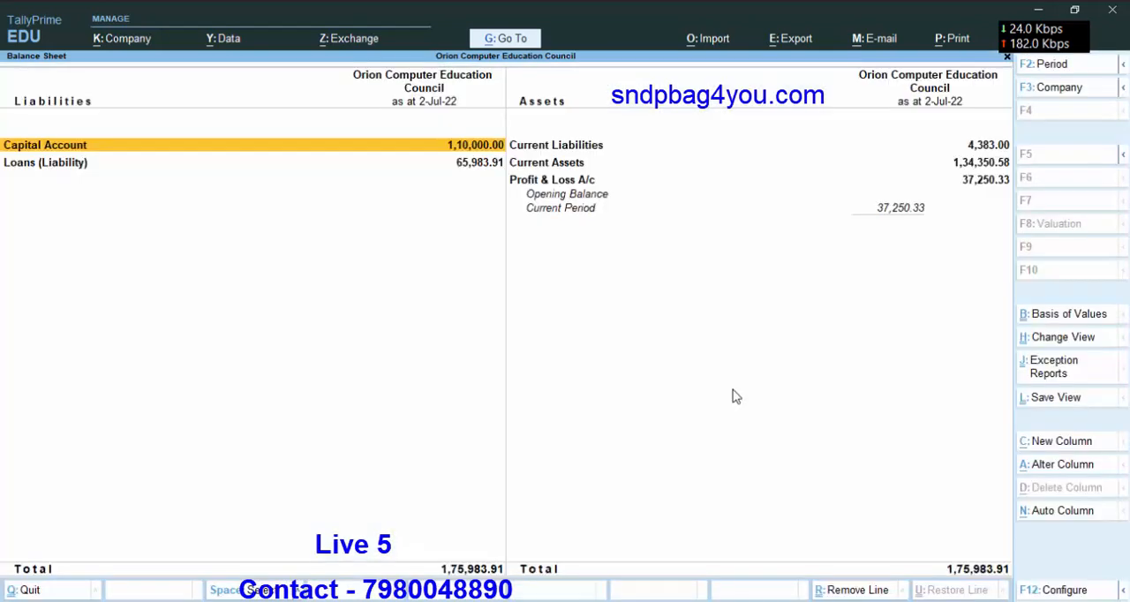
key("alt")
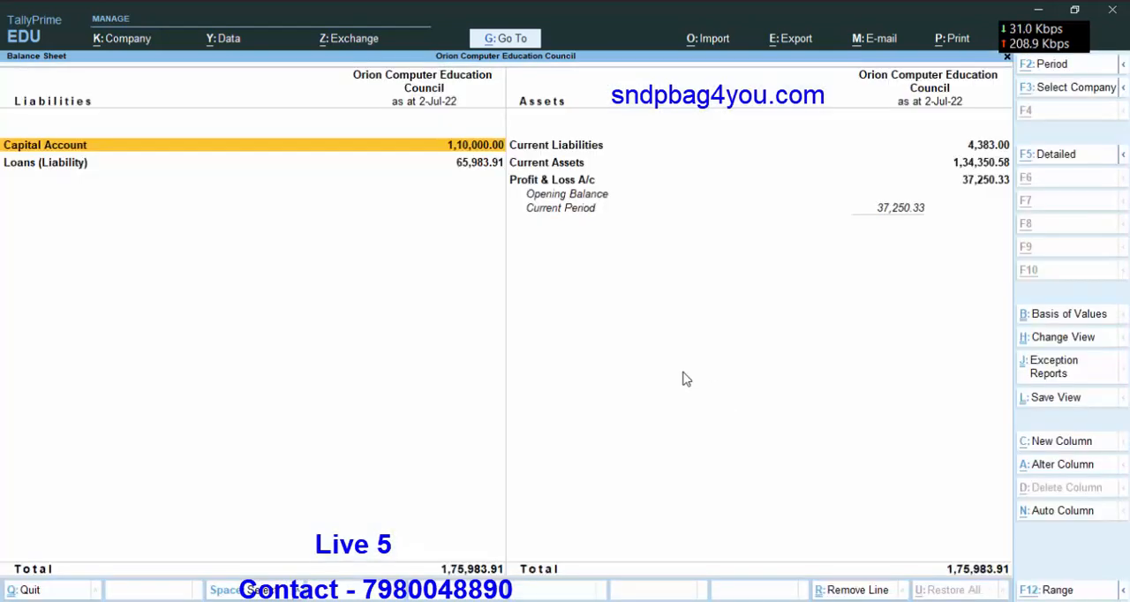
key("alt+F5")
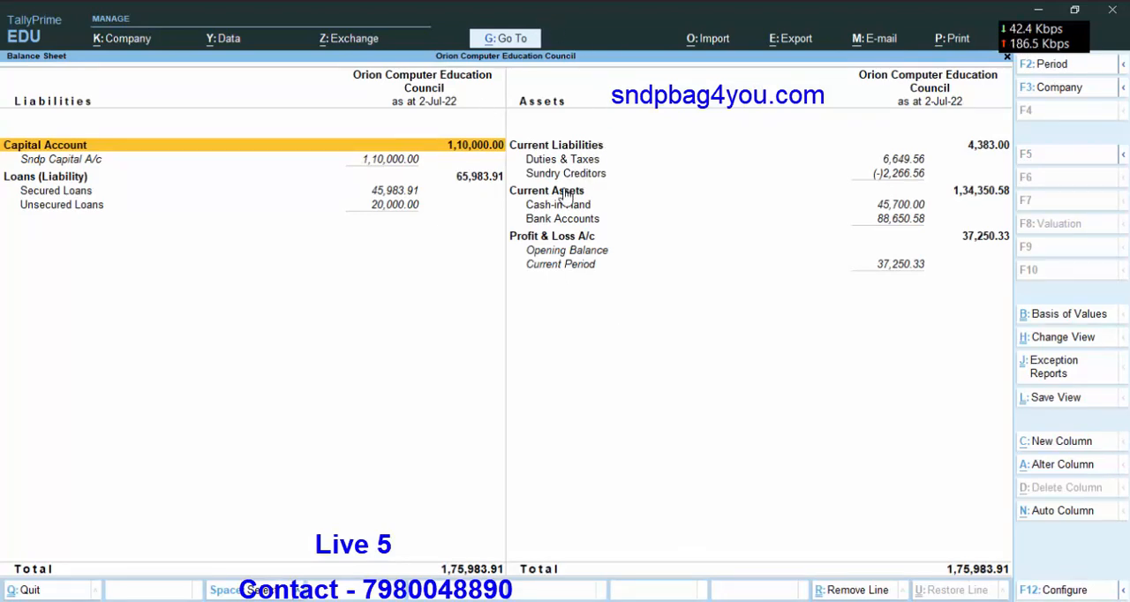
key("Escape")
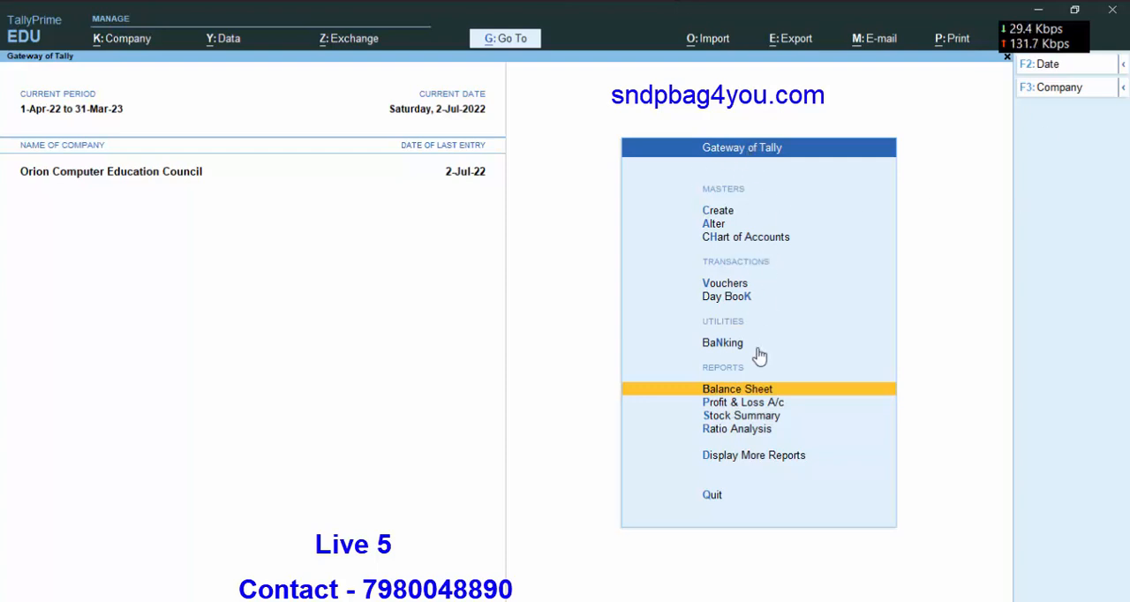
Start a Payment voucher with State Bank of India as the paying account.
left_click(728, 286)
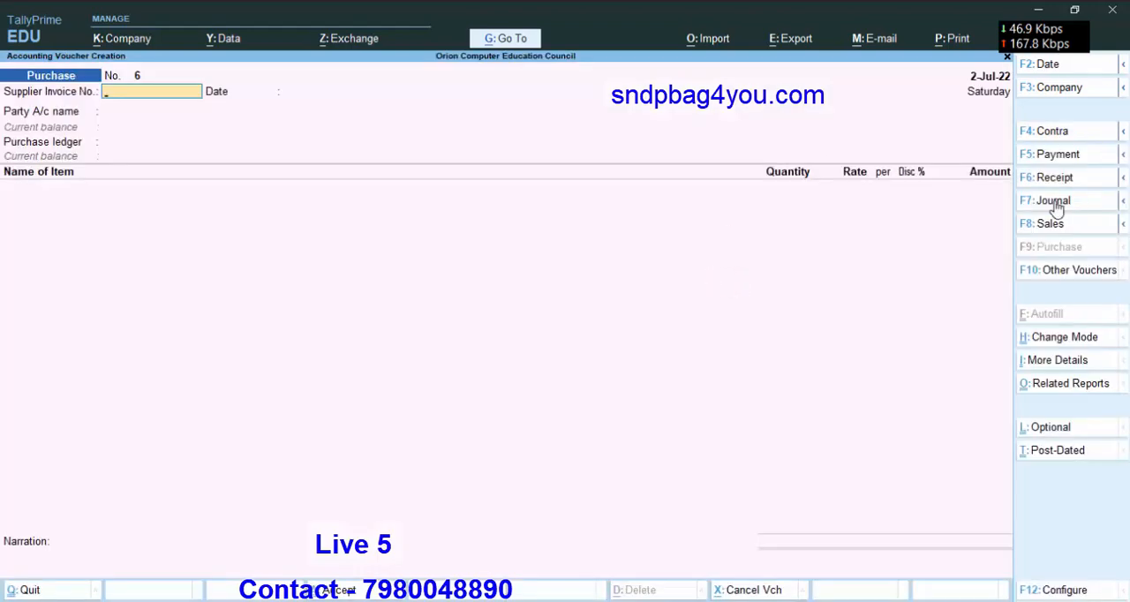
left_click(1049, 157)
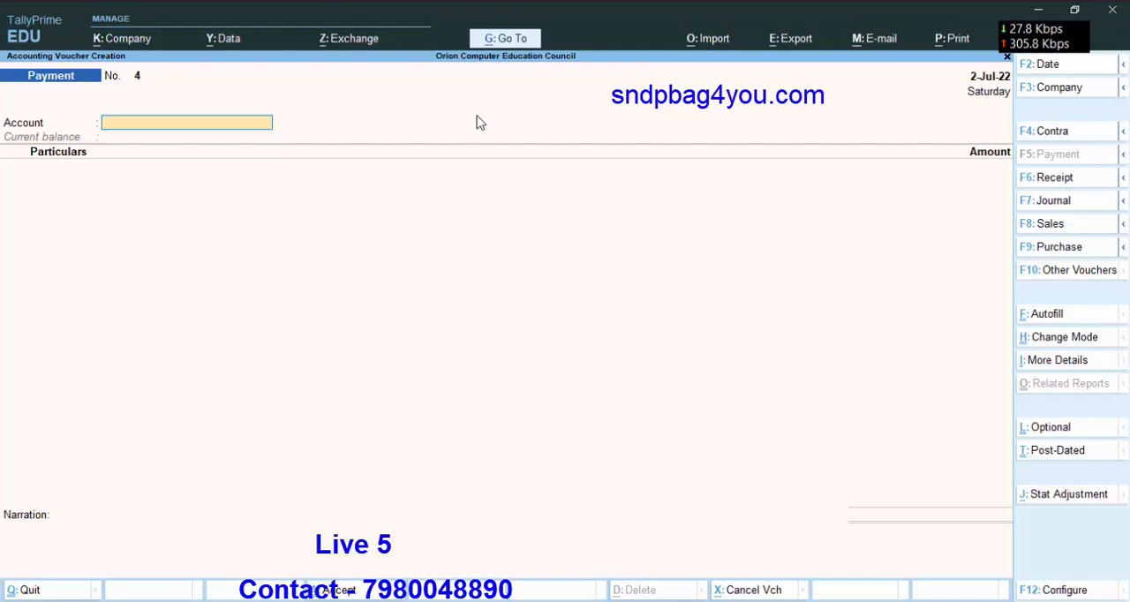
key("space")
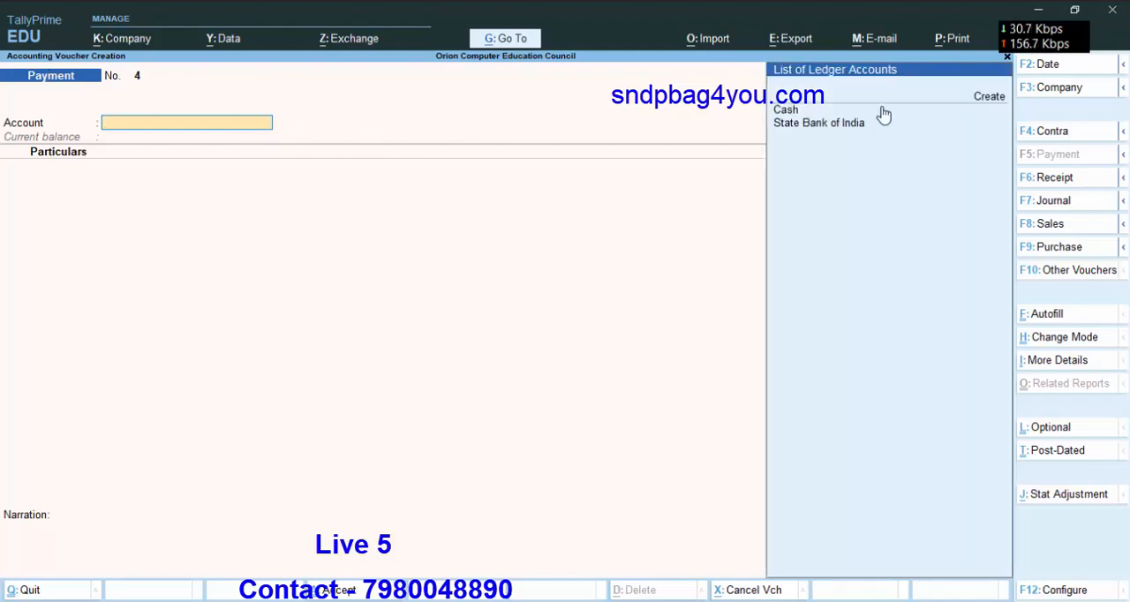
left_click(827, 131)
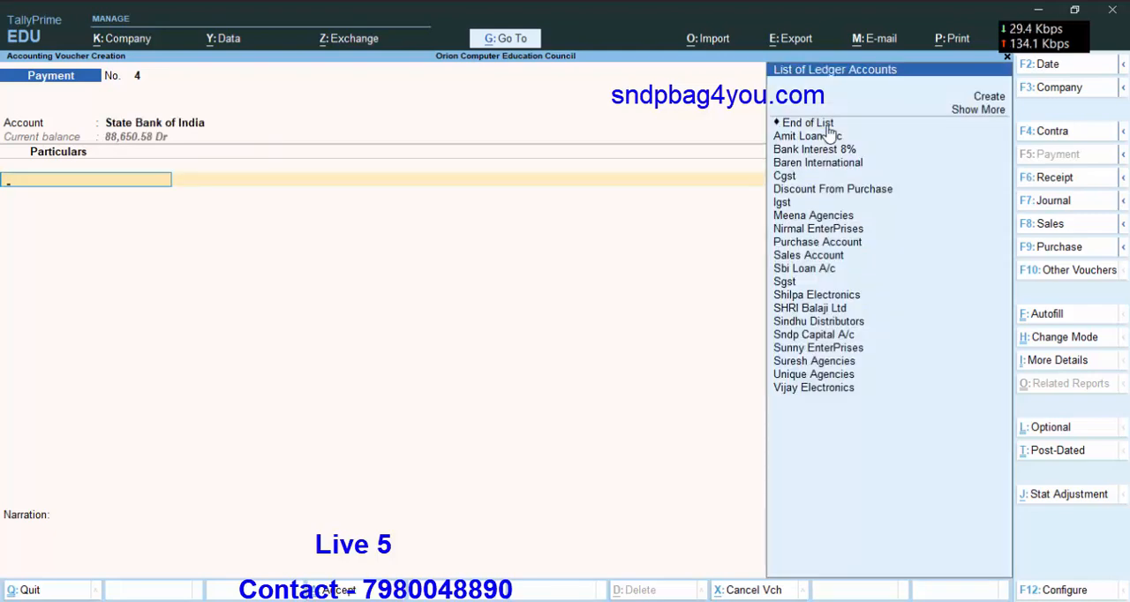
Enter Nirmal EnterPrises as the party being paid, with an amount of 1369.76.
type("N")
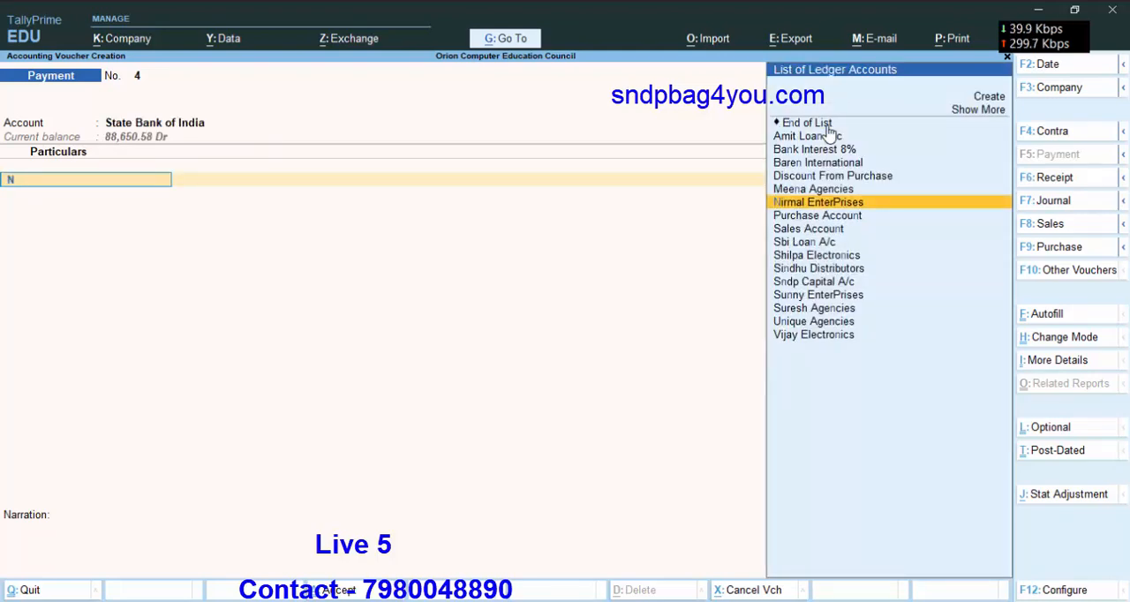
key("Return")
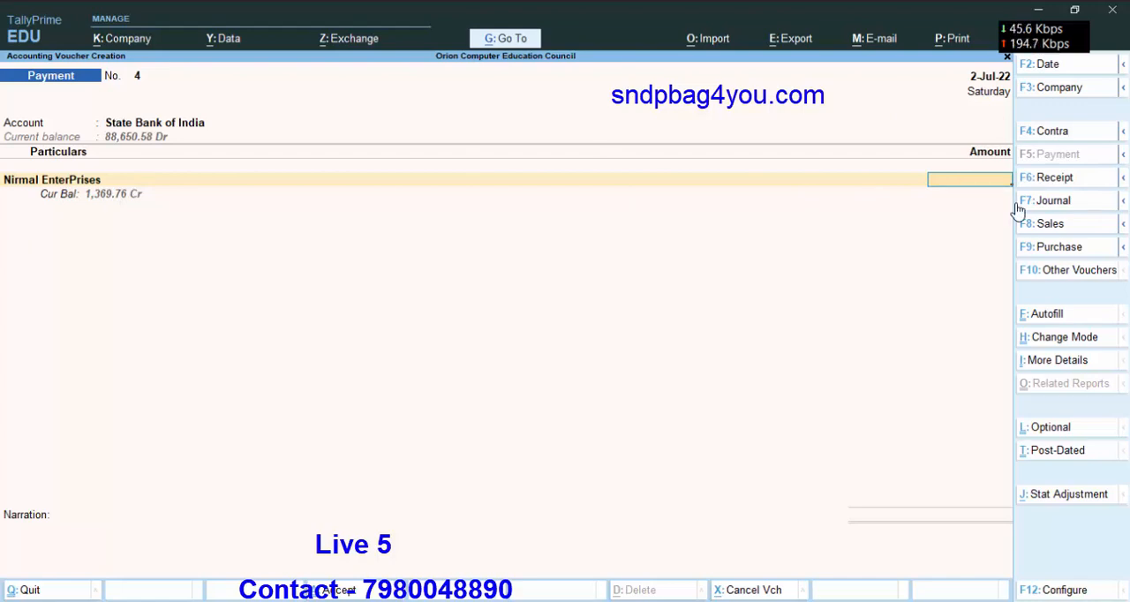
type("1369.76")
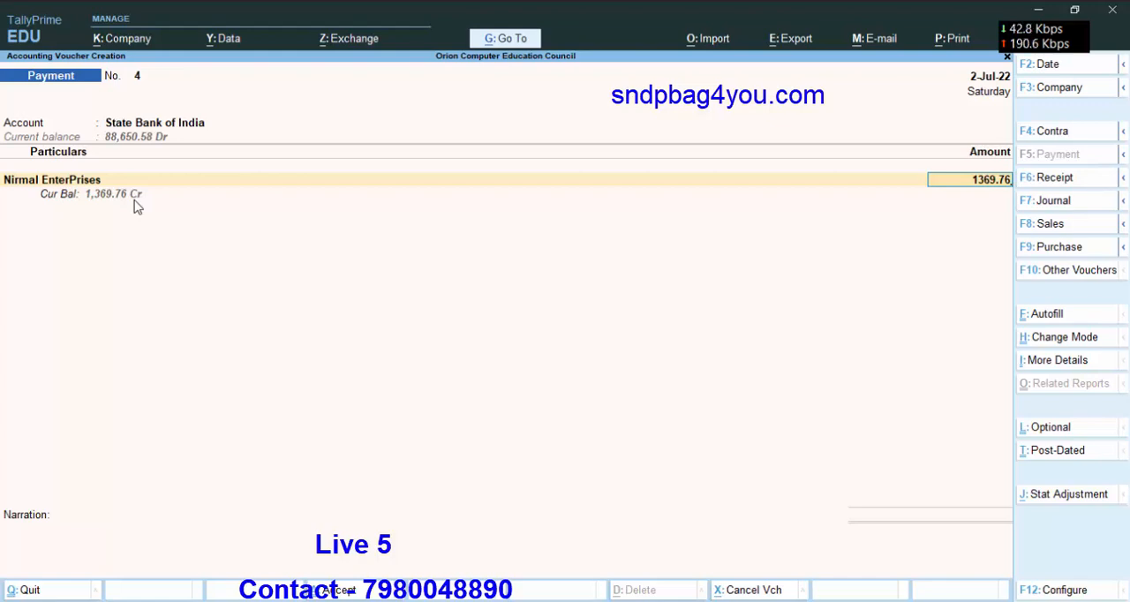
Allocate the Nirmal EnterPrises payment as Agst Ref against pending bills 666 for 683.00 and 999 for 686.76.
key("Return")
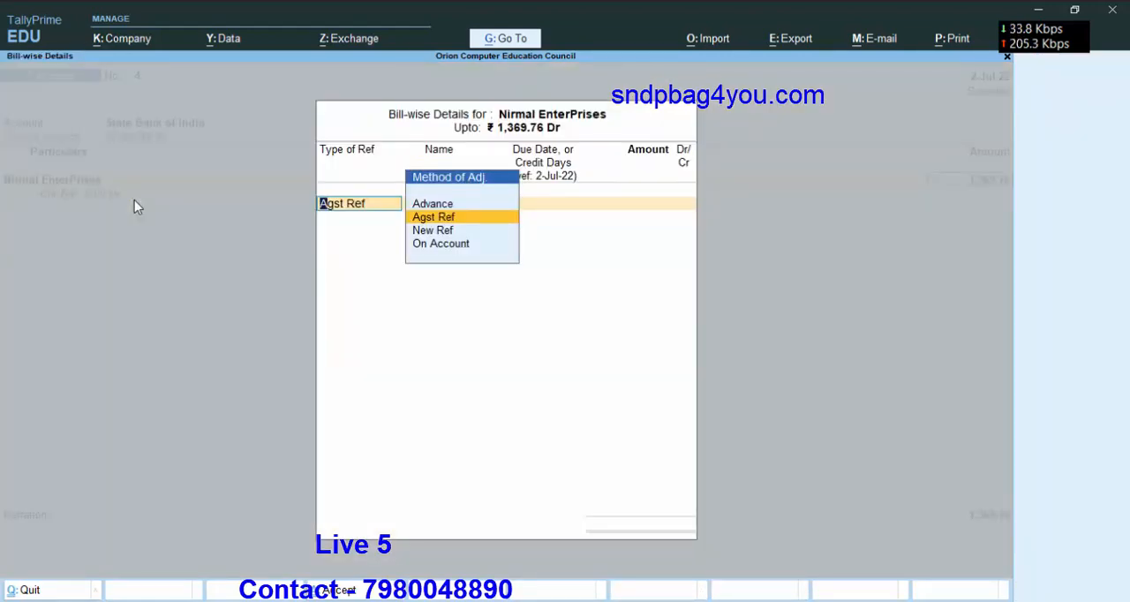
key("Return")
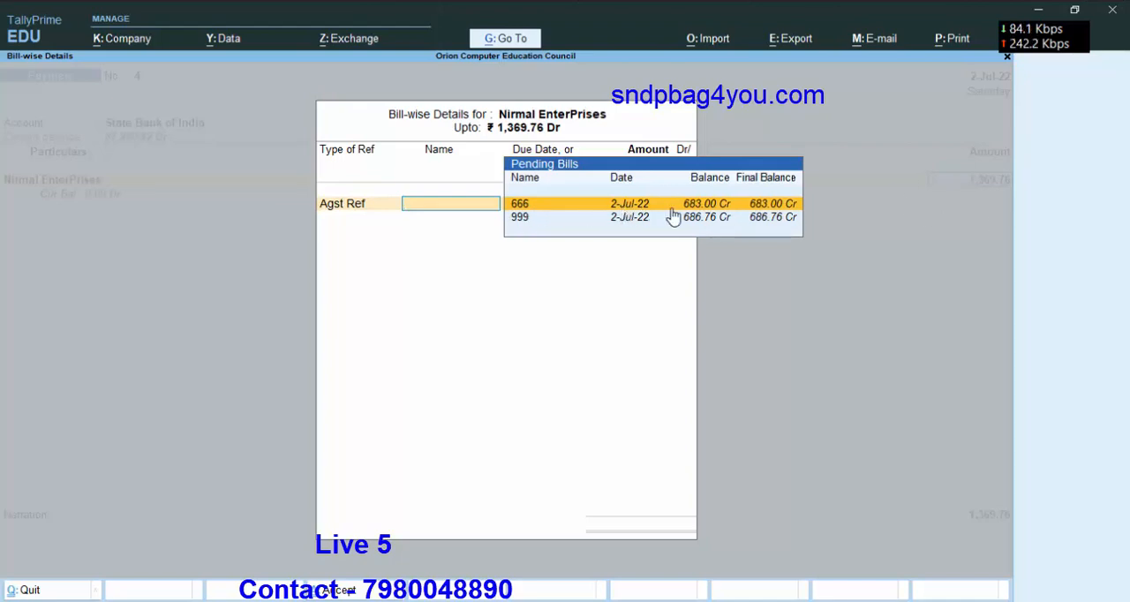
key("Return")
key("Return")
key("Return")
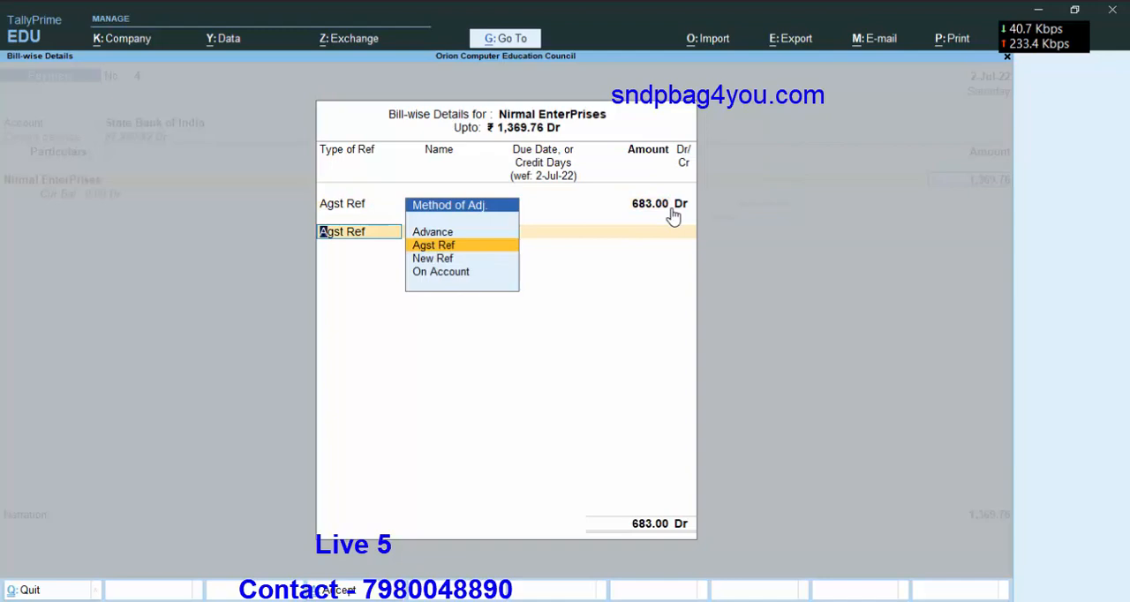
key("Return")
key("Return")
key("Return")
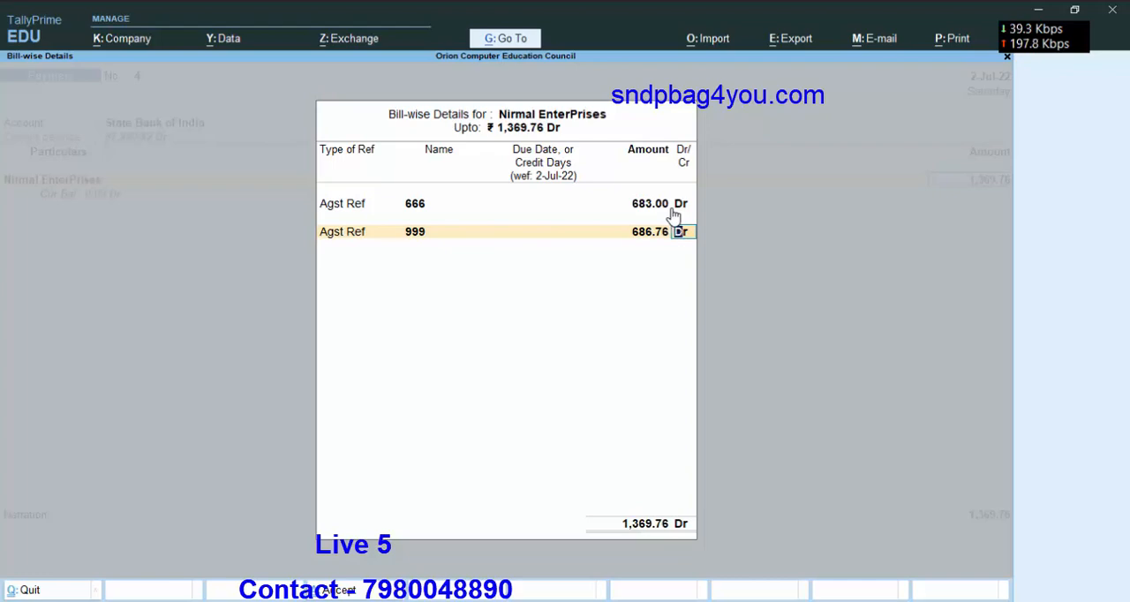
key("Return")
Accept the State Bank of India cheque allocation dated 2-Jul-22, save the payment voucher without a narration, and leave voucher entry.
key("Return")
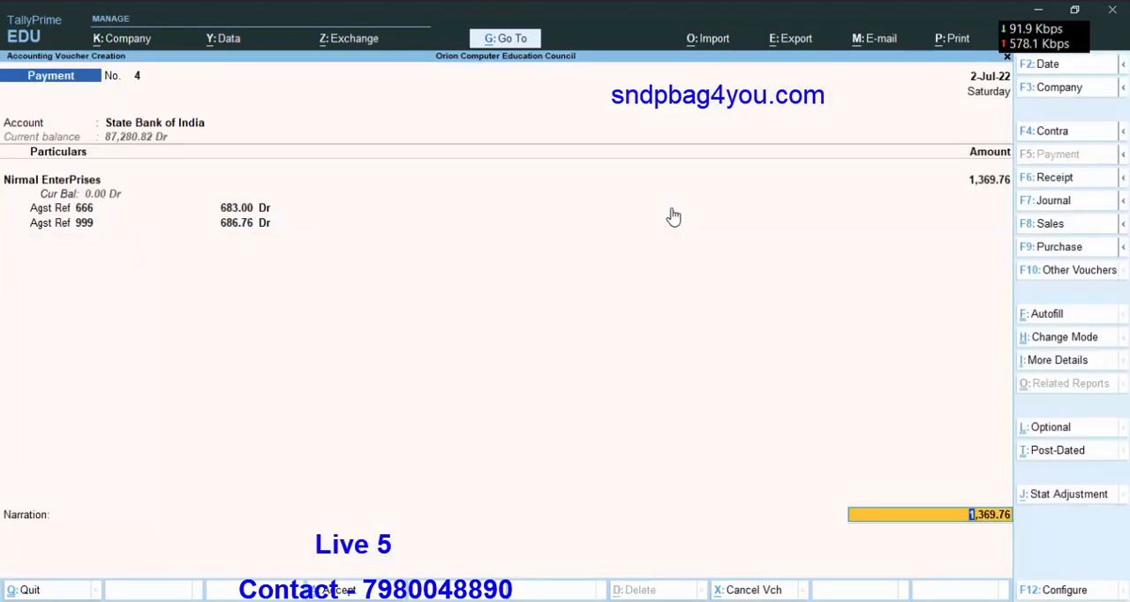
key("Return")
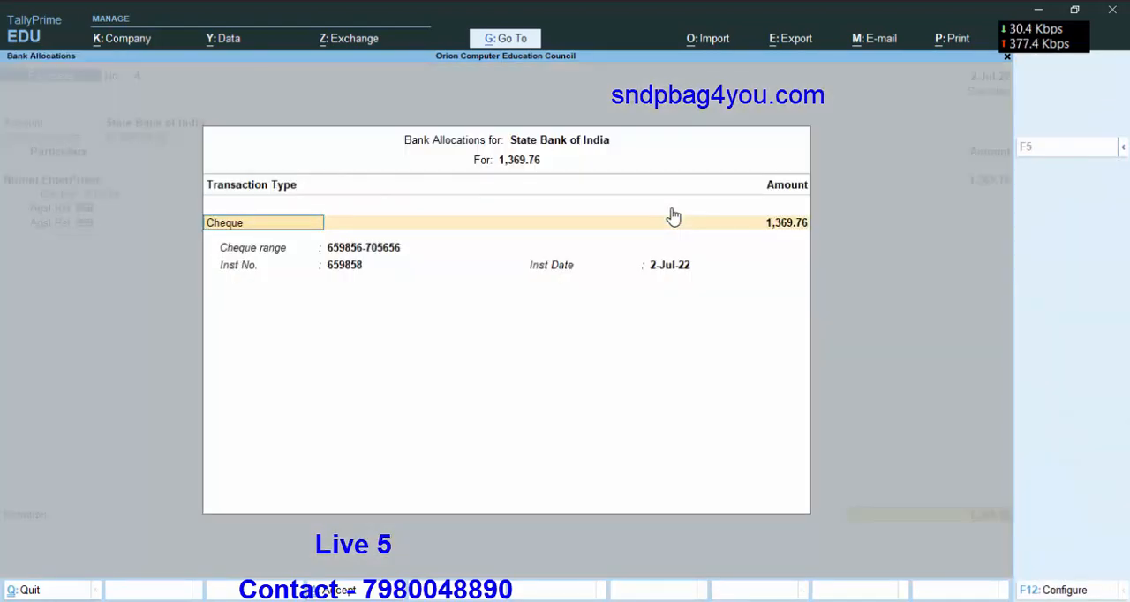
key("Return")
key("Return")
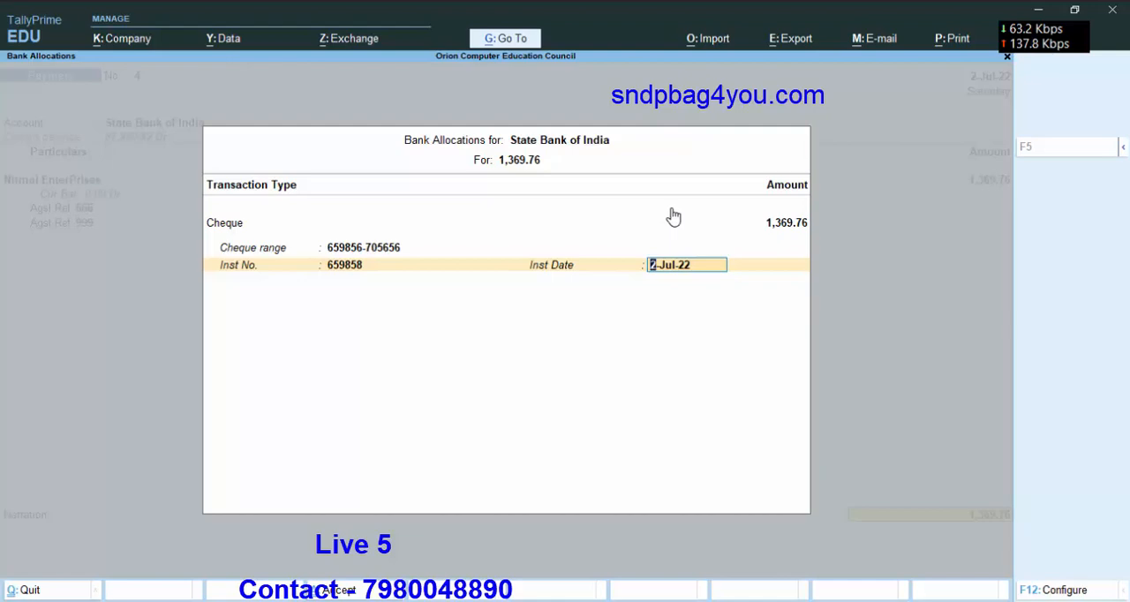
key("Return")
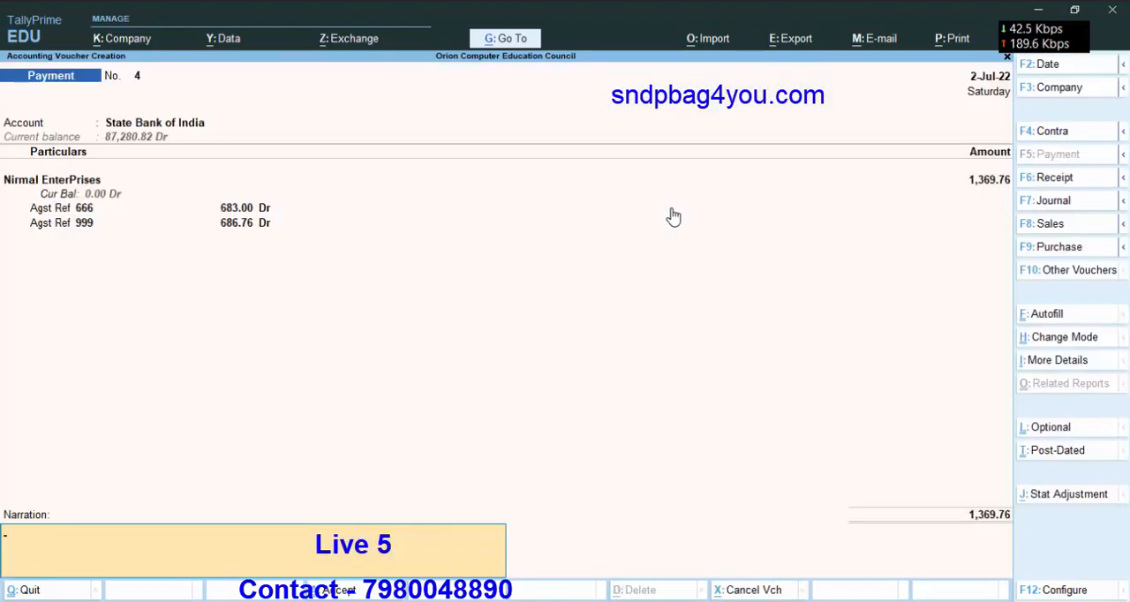
key("Return")
key("Return")
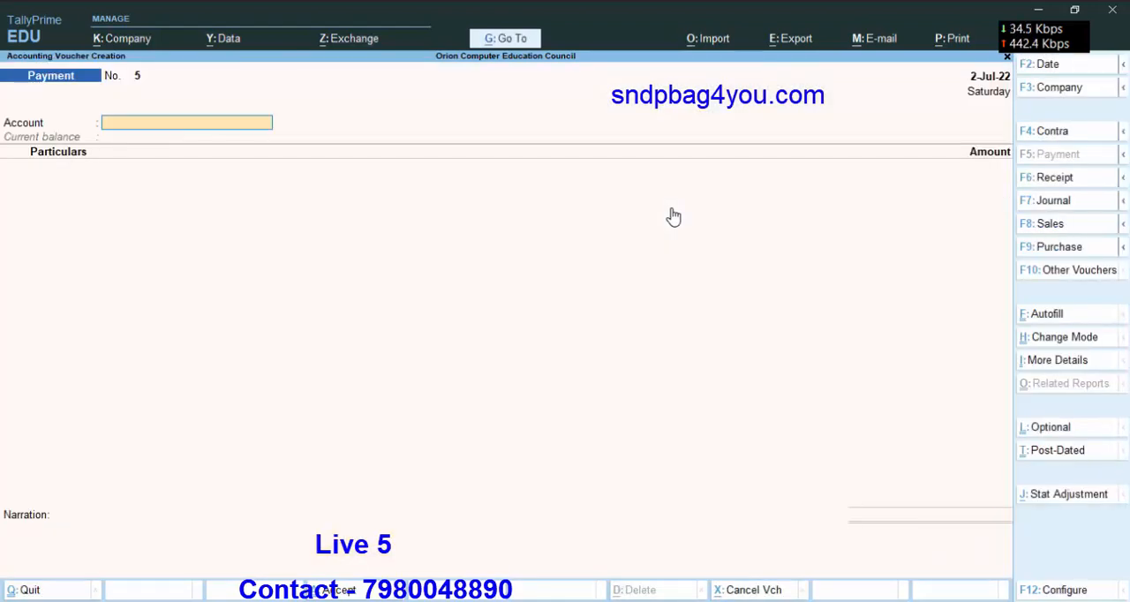
key("Escape")
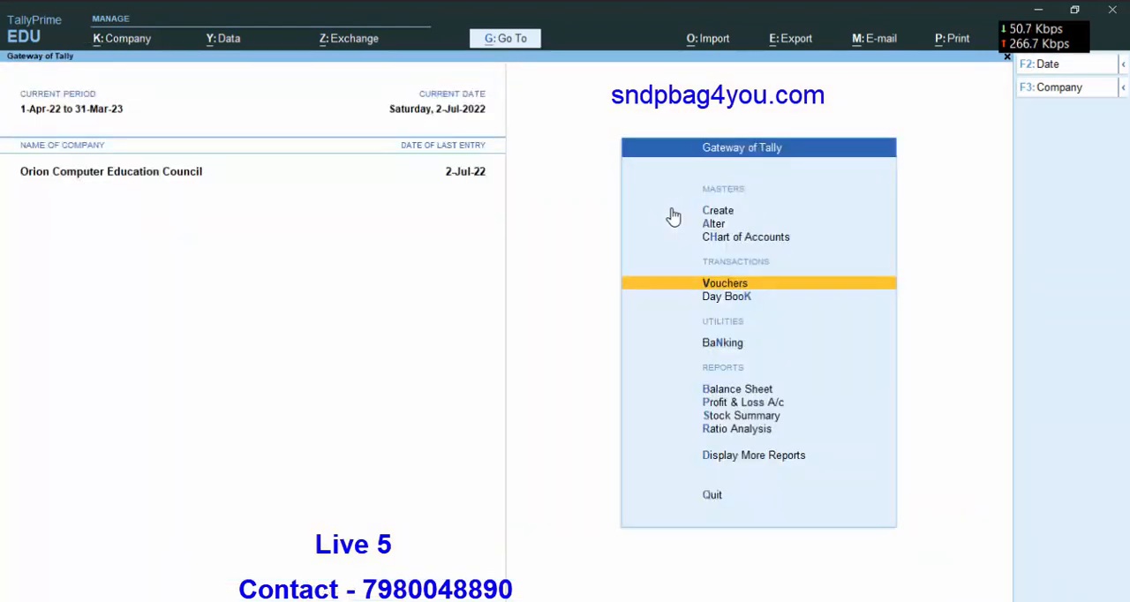
Open the Payables outstandings report from the Statements of Accounts to check which supplier bills are still pending.
key("Down")
key("Down")
key("Down")
key("Down")
key("Down")
key("Down")
key("Down")
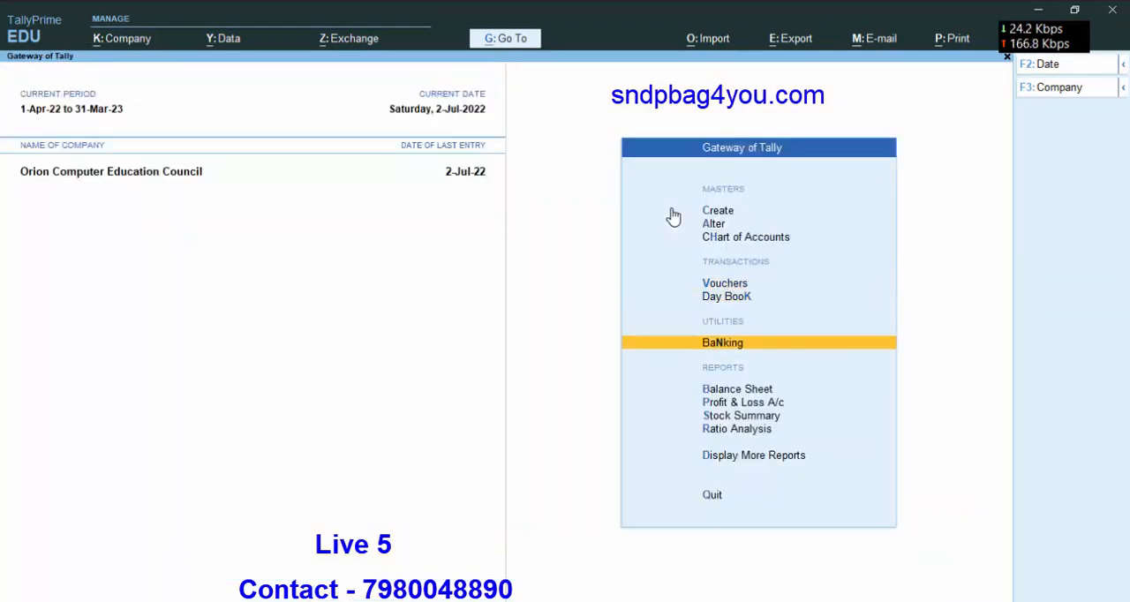
key("Return")
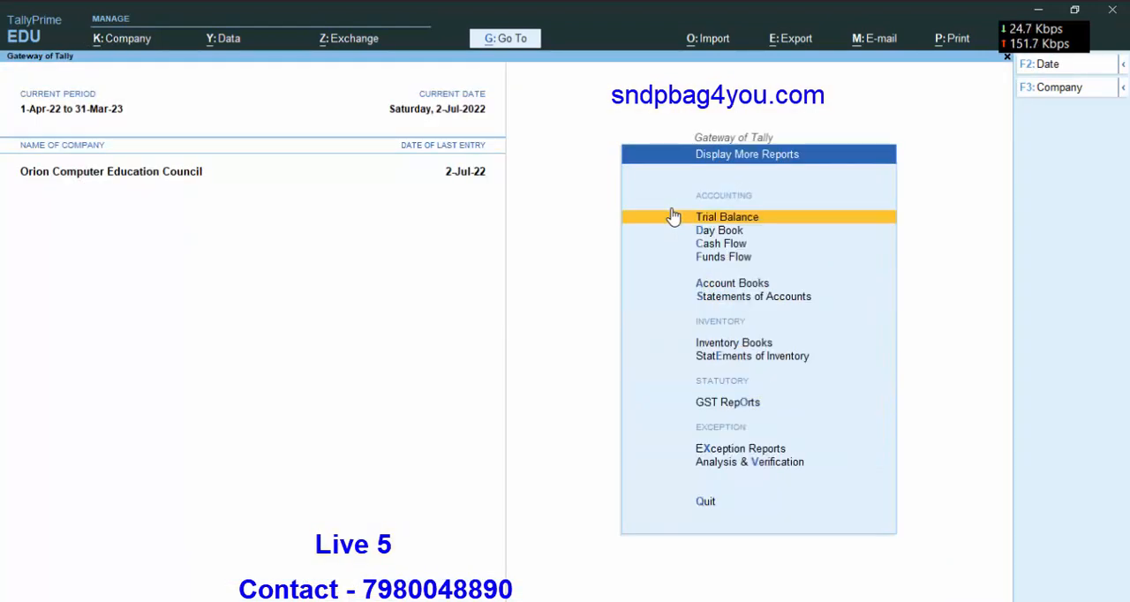
key("Down")
key("Down")
key("Down")
key("Down")
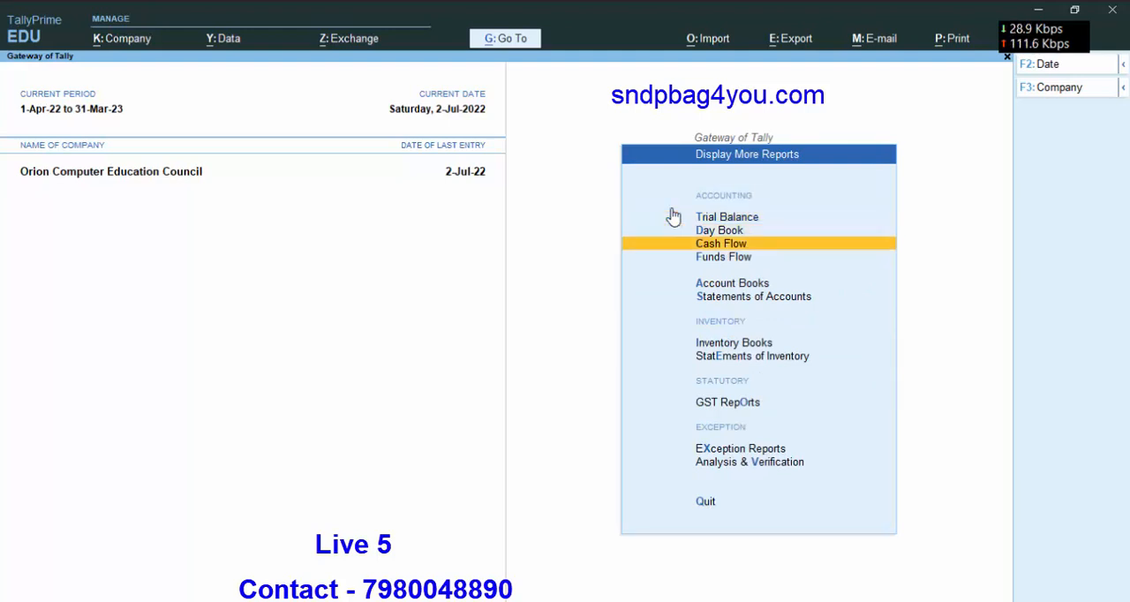
key("Down")
key("Return")
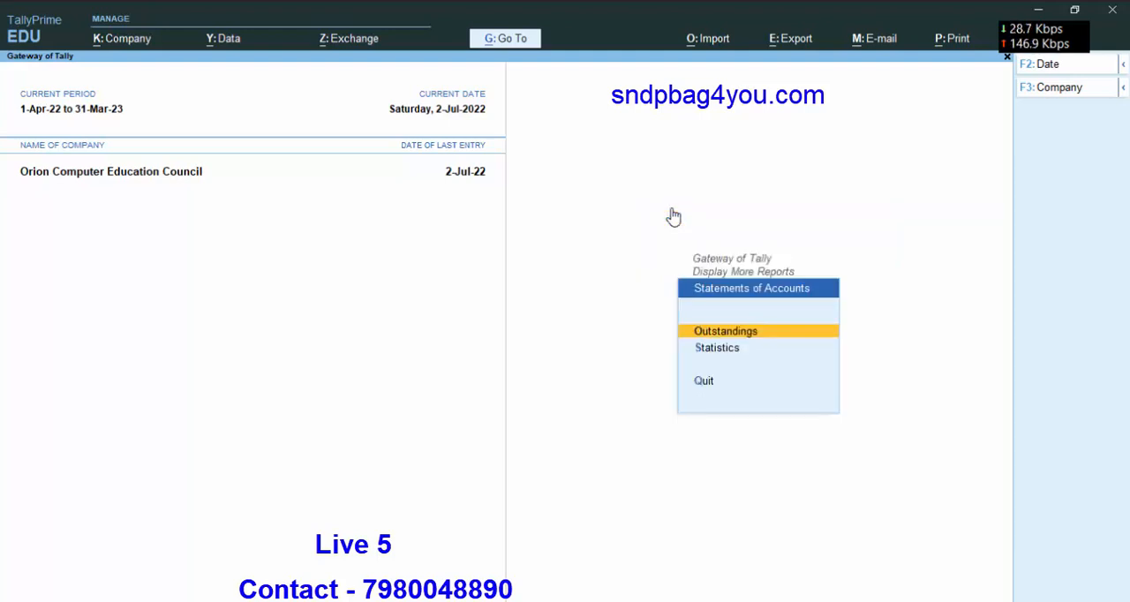
key("Return")
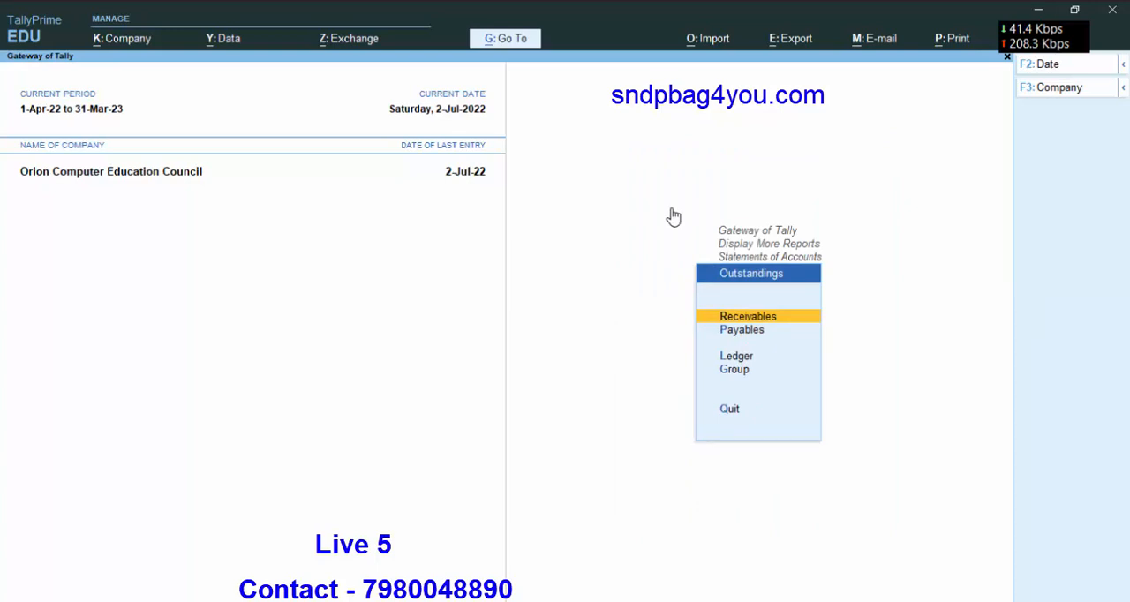
key("Down")
key("Return")
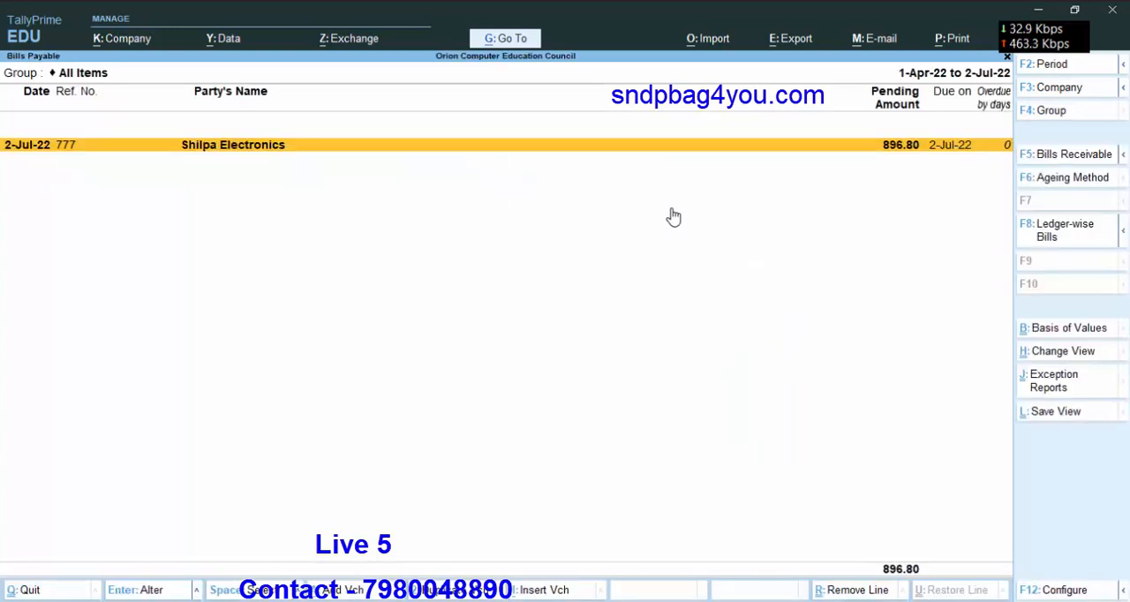